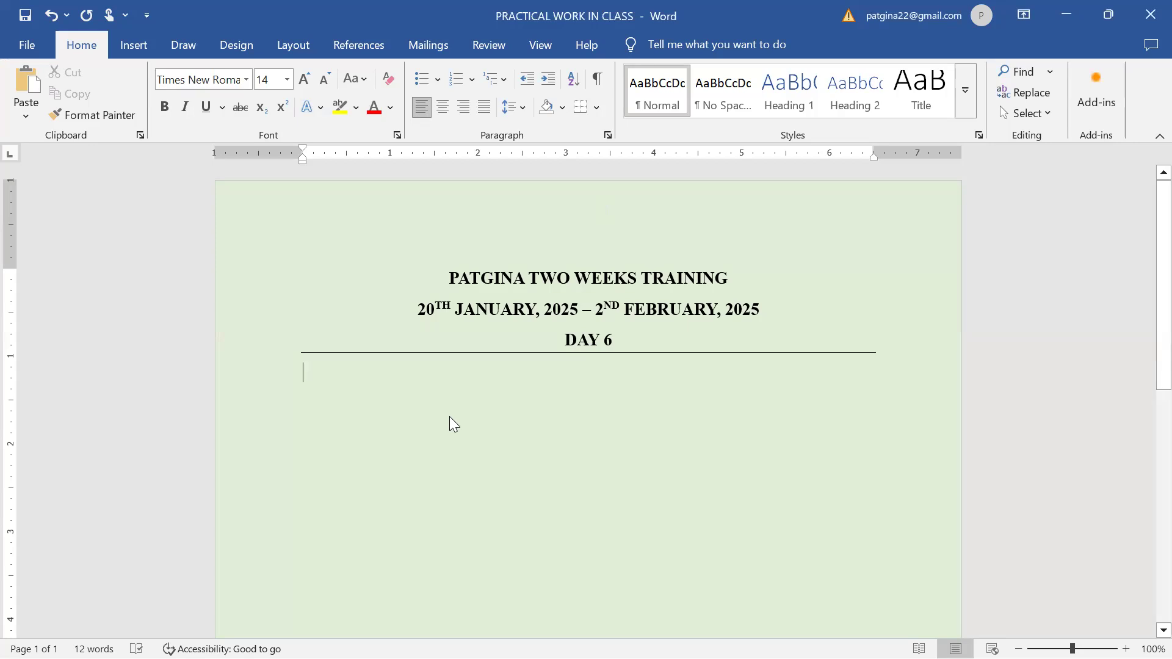
Step: Add the centred heading "CHAPTER 4" below the DAY 6 title block, with the line "Frequency Analysis" under it
key("Return")
type("CHAPTER 4")
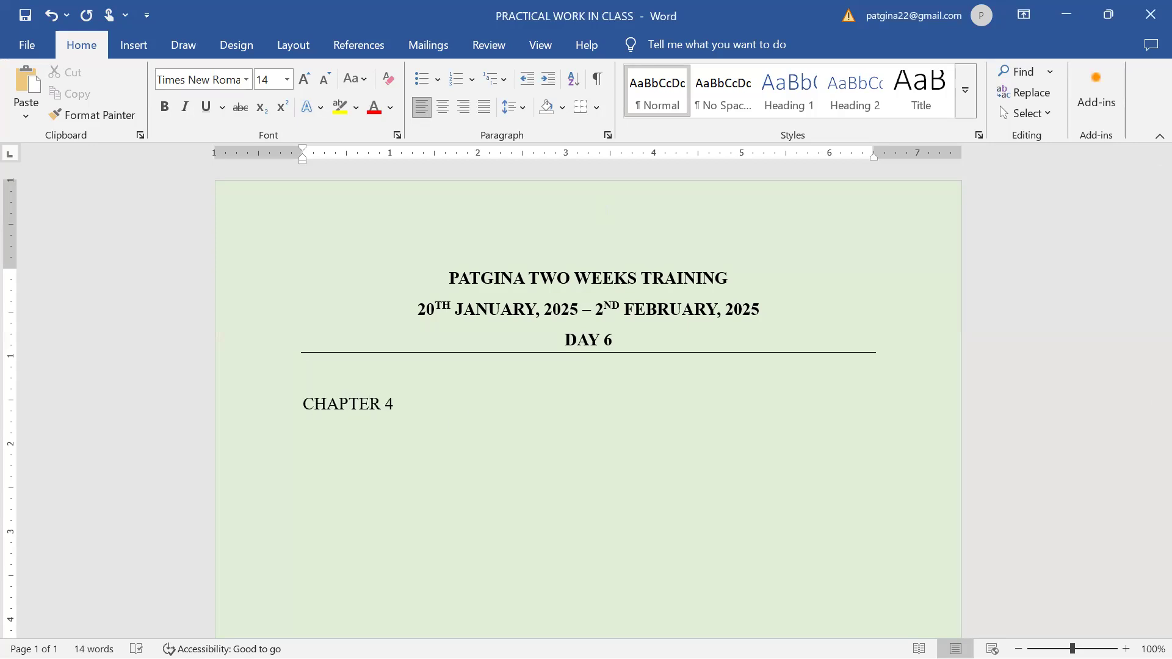
left_click(446, 108)
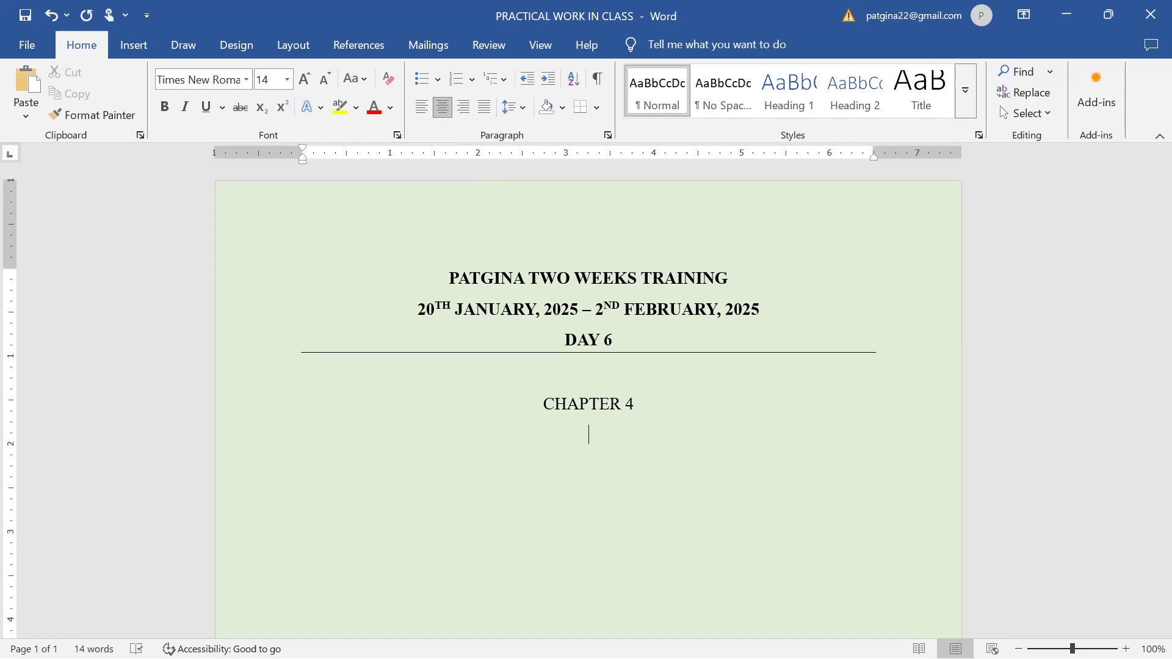
type("Frequency Analysi")
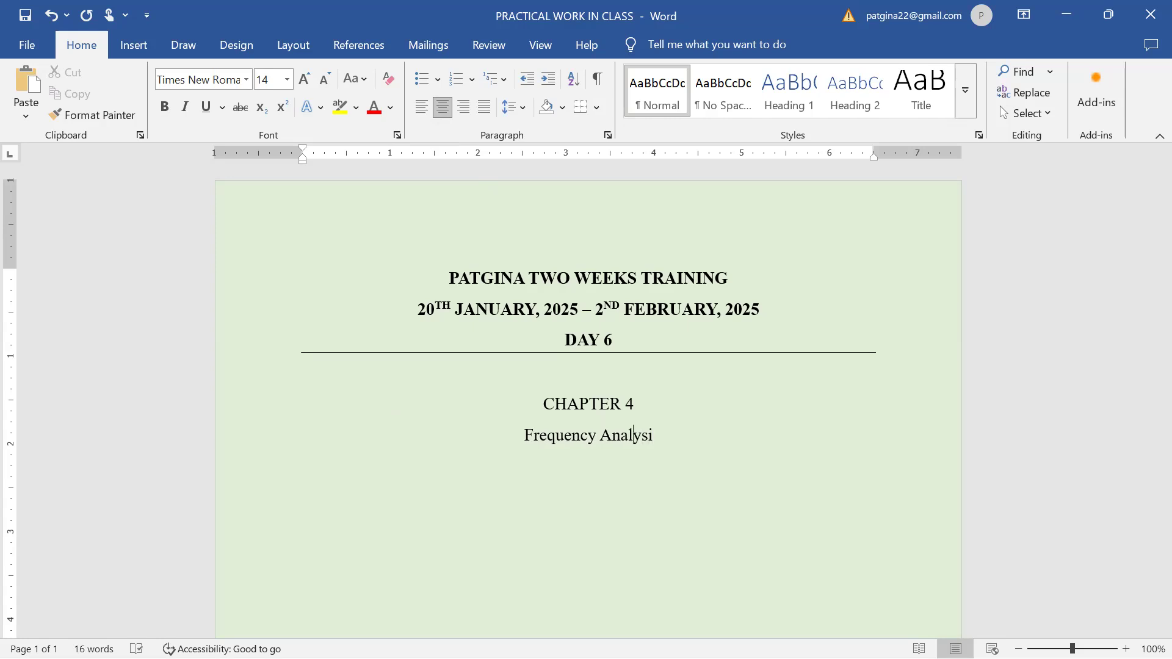
type("s")
key("Return")
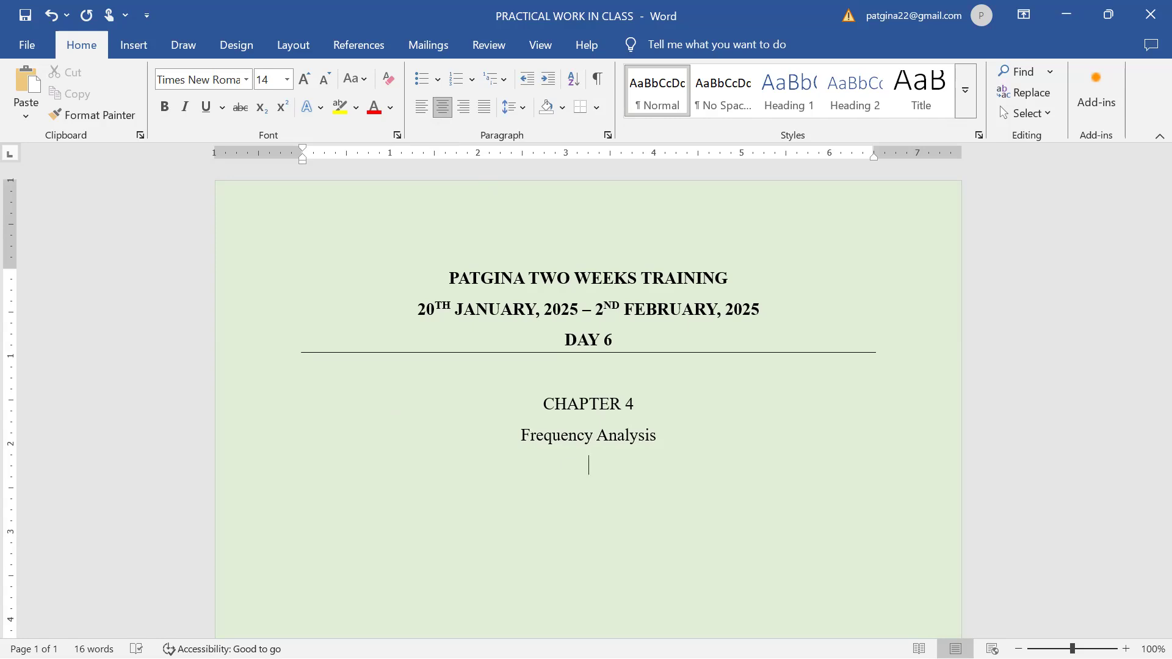
Step: Insert the line "DESCRIPTIVE STATISTICS" above "Frequency Analysis" and add the line "Descriptives" below it
left_click(507, 439)
key("Return")
type("DESC")
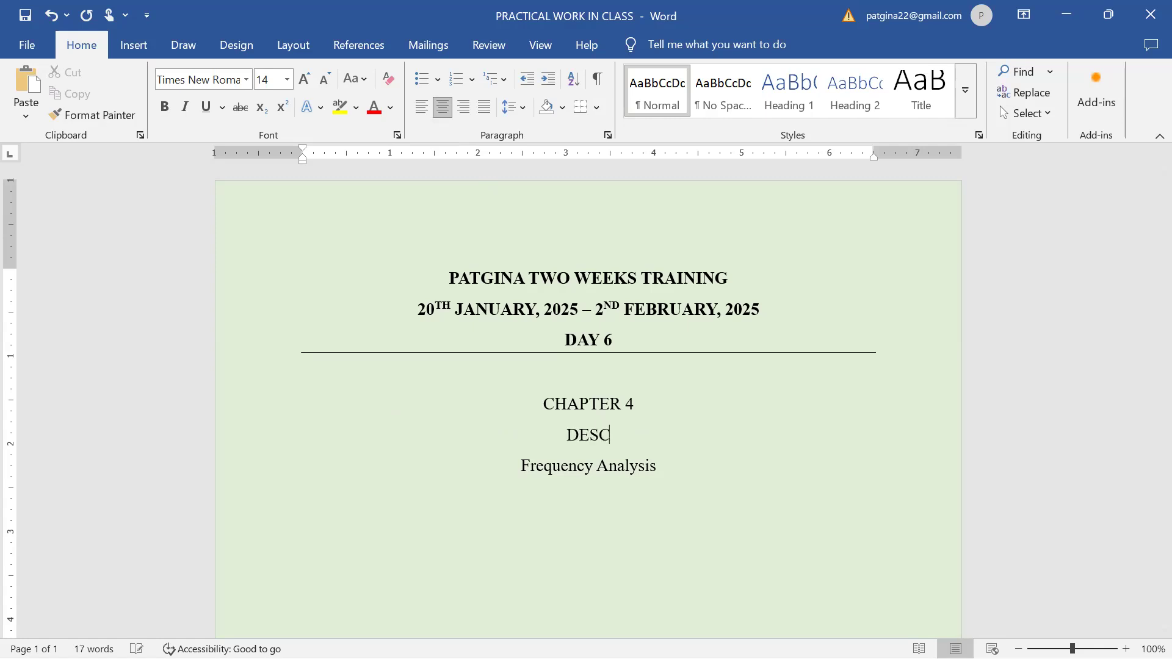
type("RIPTIVE STAT")
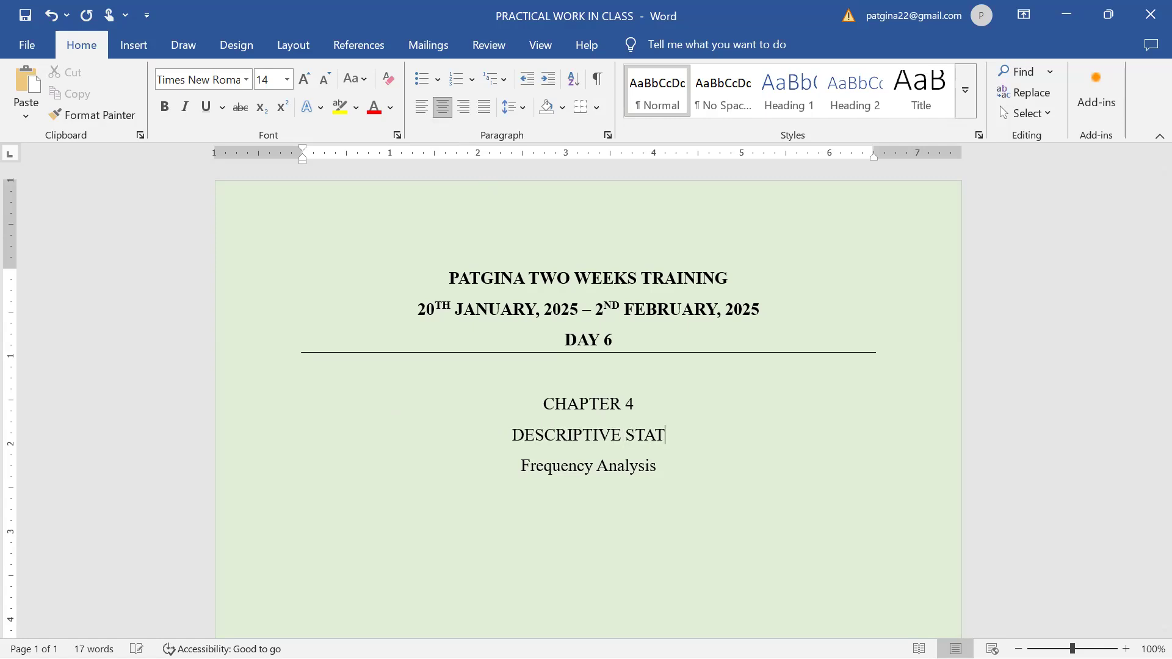
type("ISTICS")
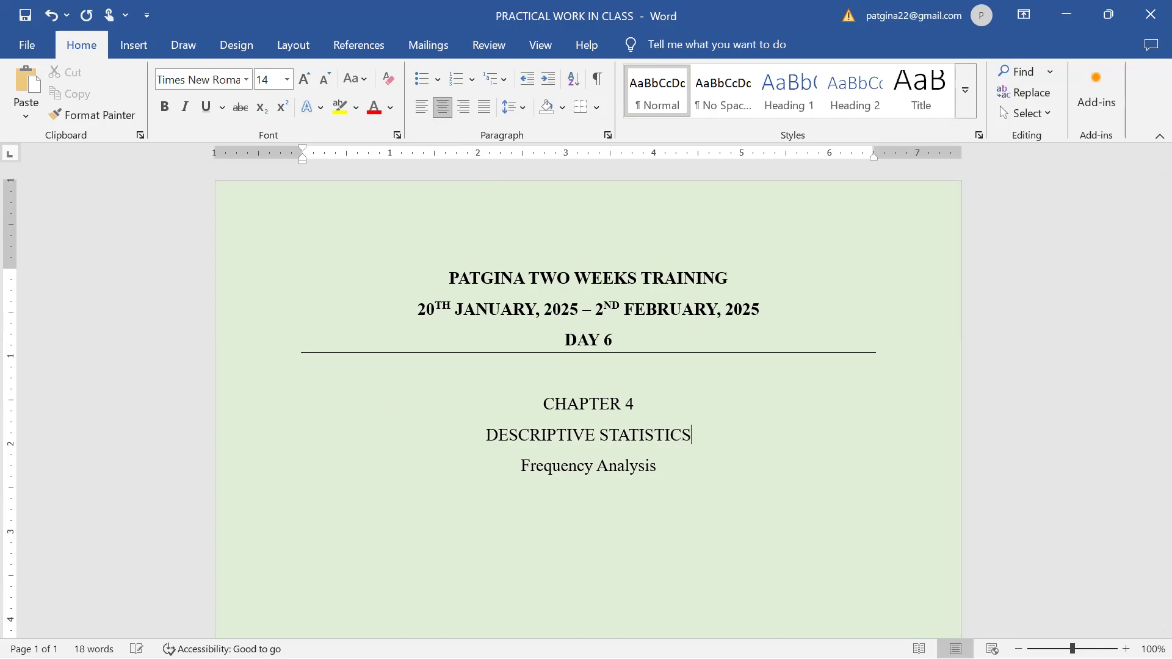
left_click(662, 473)
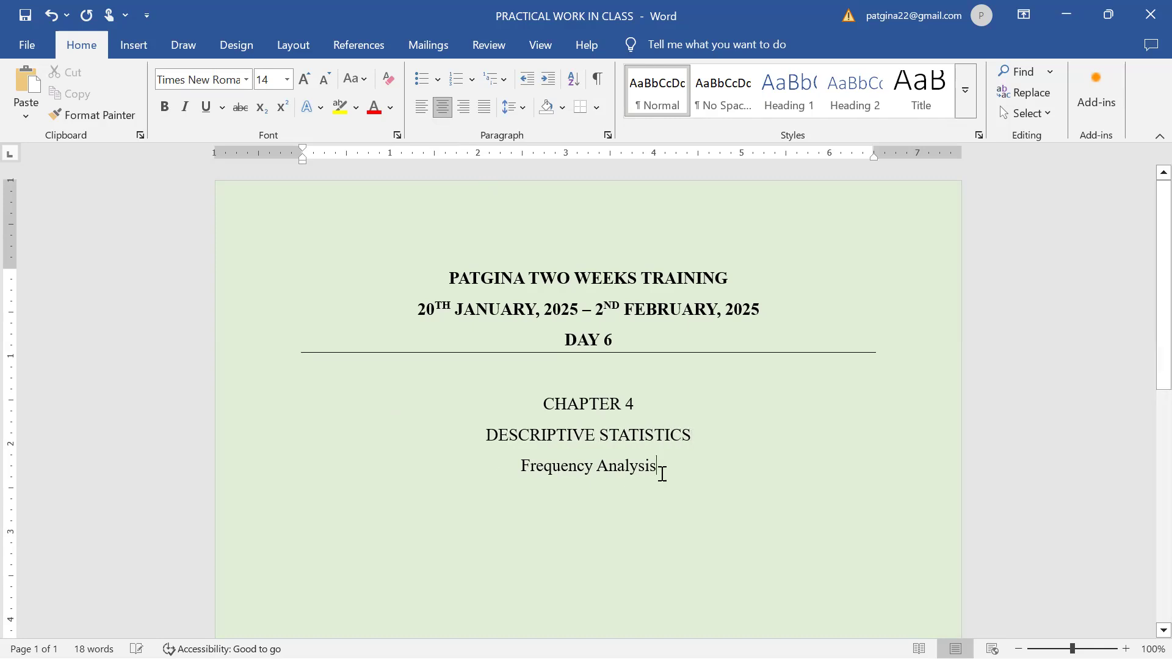
key("Return")
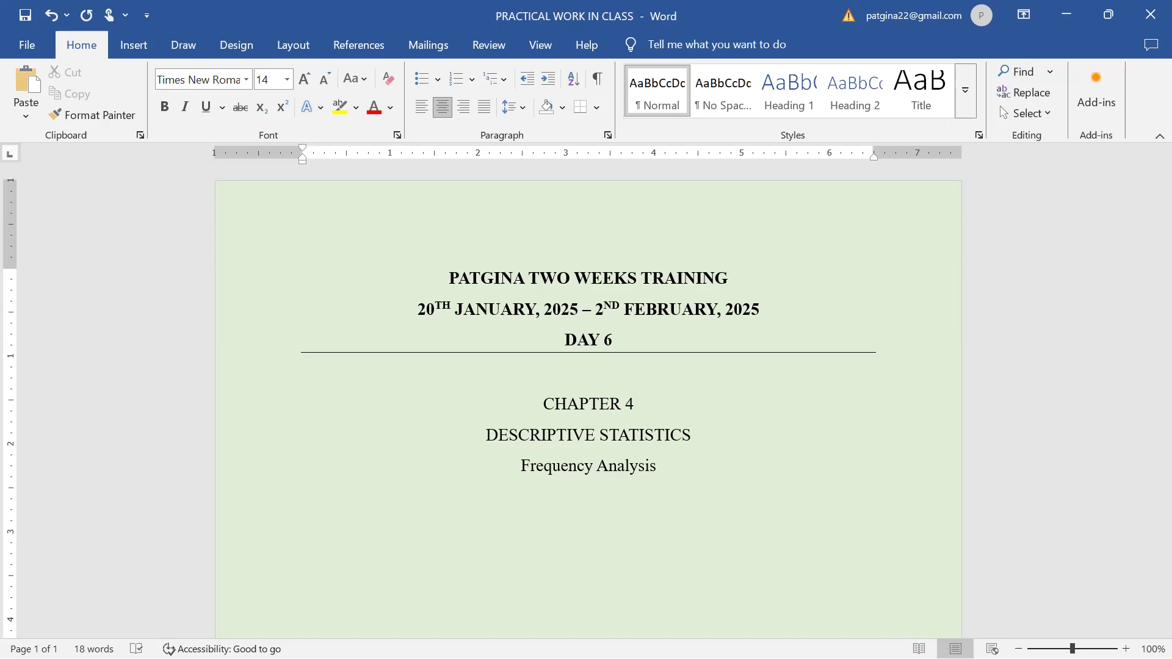
type("Descriptives")
Step: Justify the three lines under the CHAPTER 4 heading and number "Frequency Analysis" and "Descriptives" as items 1 and 2
left_click_drag(671, 501, 486, 437)
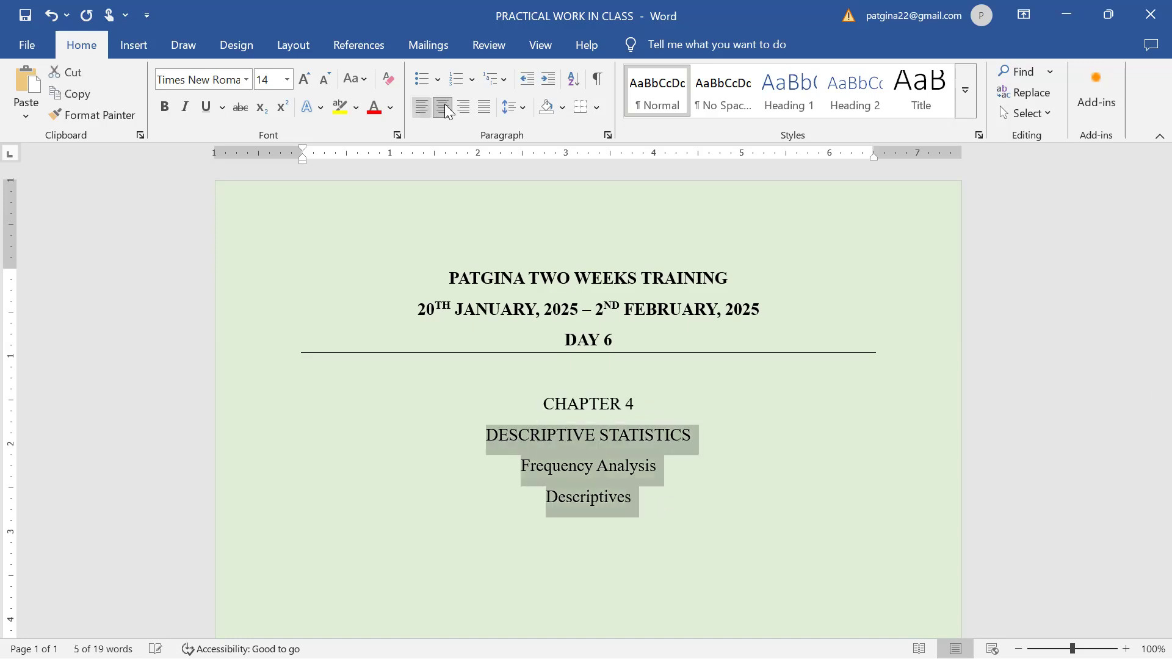
left_click(482, 107)
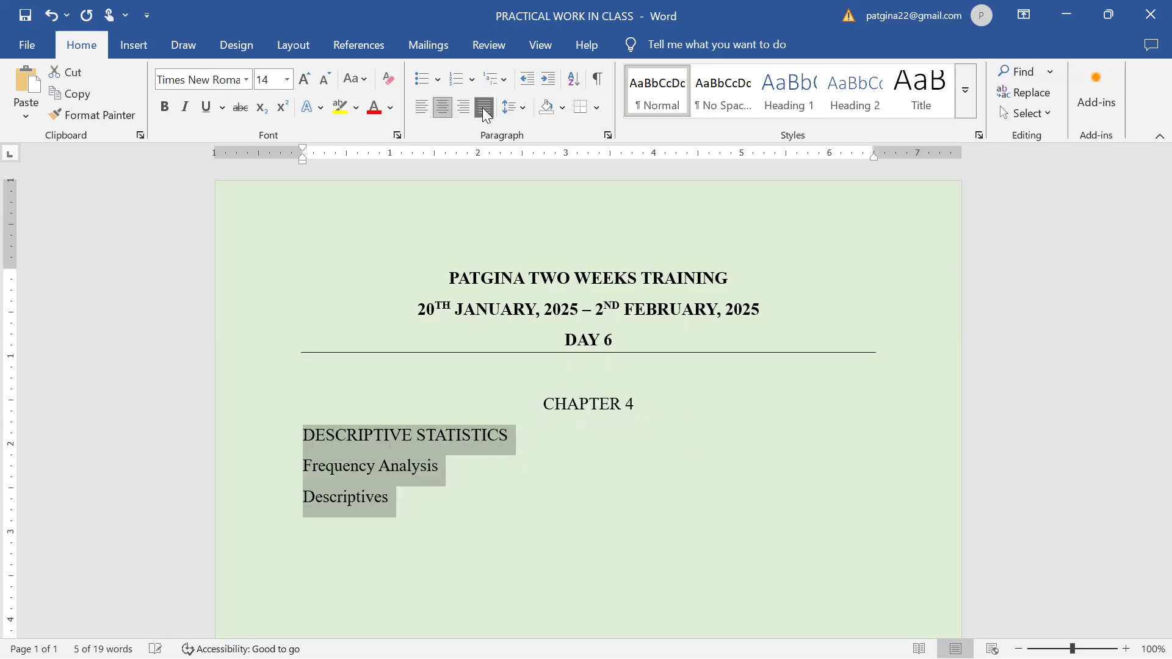
left_click(292, 466)
type("1.")
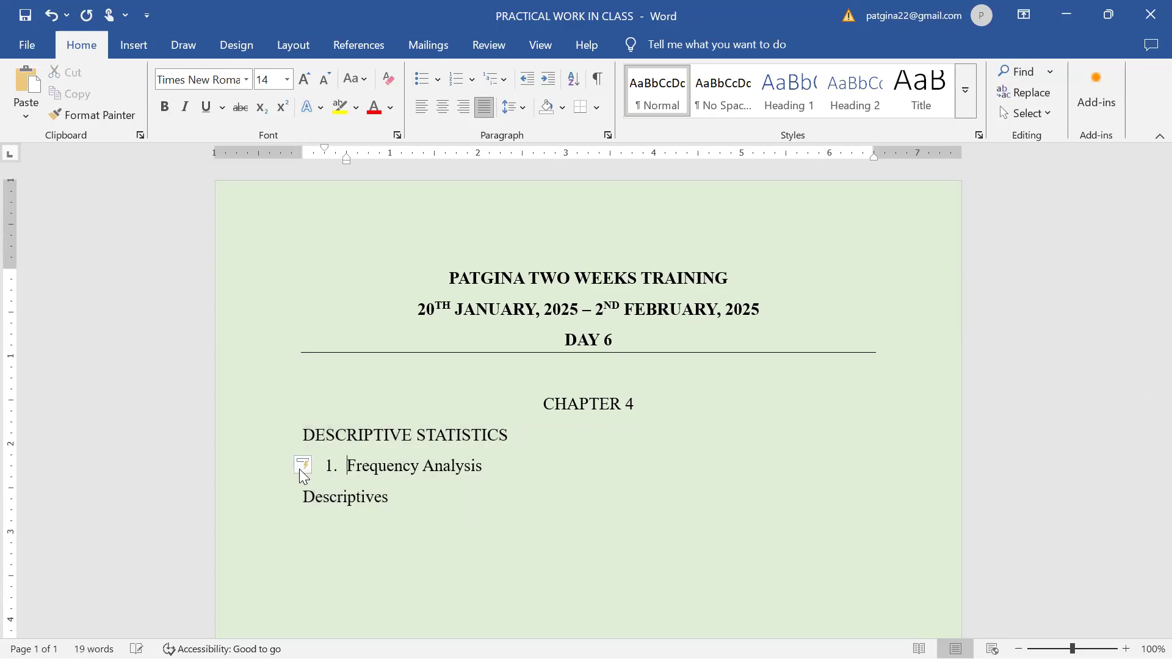
left_click(299, 498)
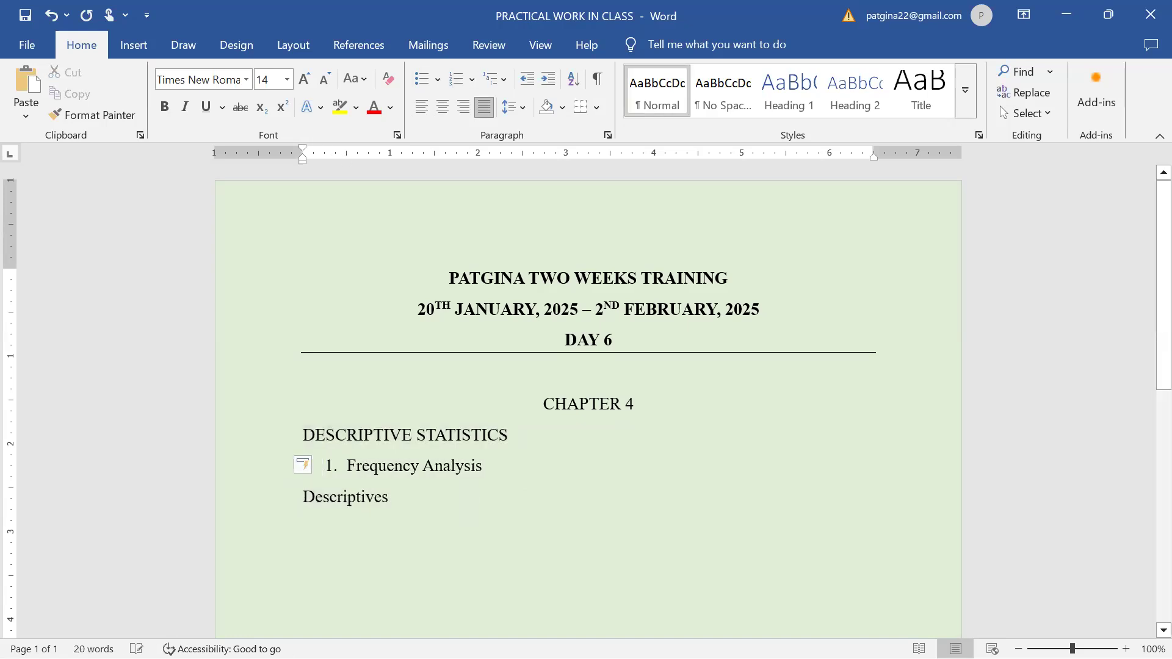
type("2.")
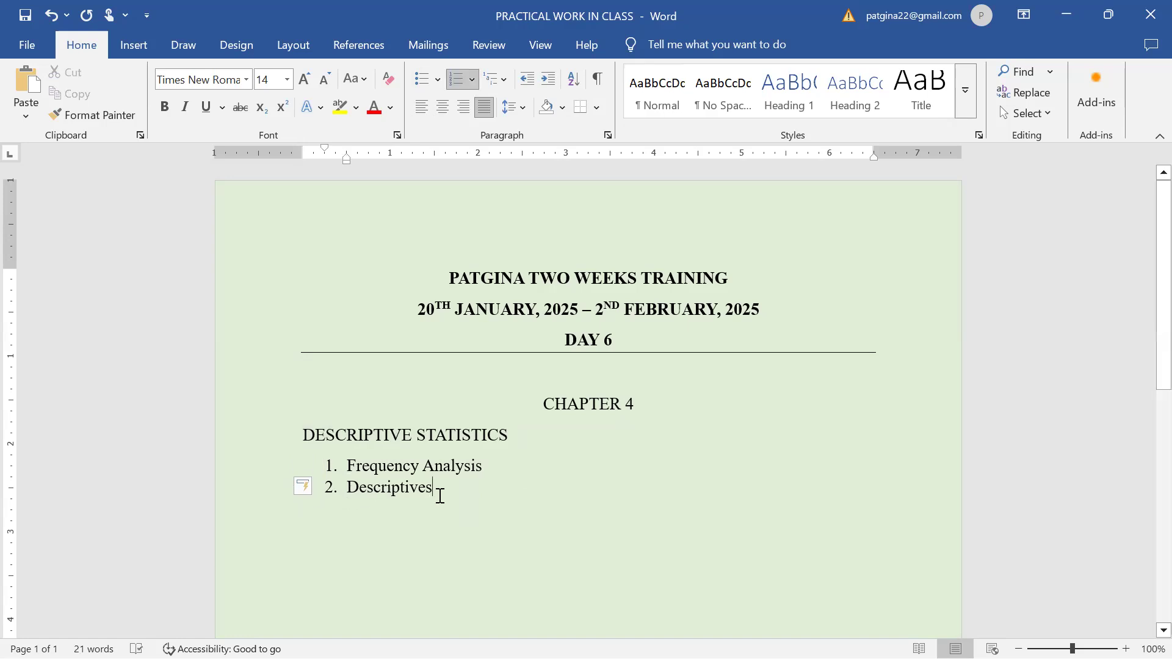
Step: Continue the numbered list with "Learn how to Interpret them", "Reliability Analysis" and "Correlation Analysis" as items 3 to 5
key("Return")
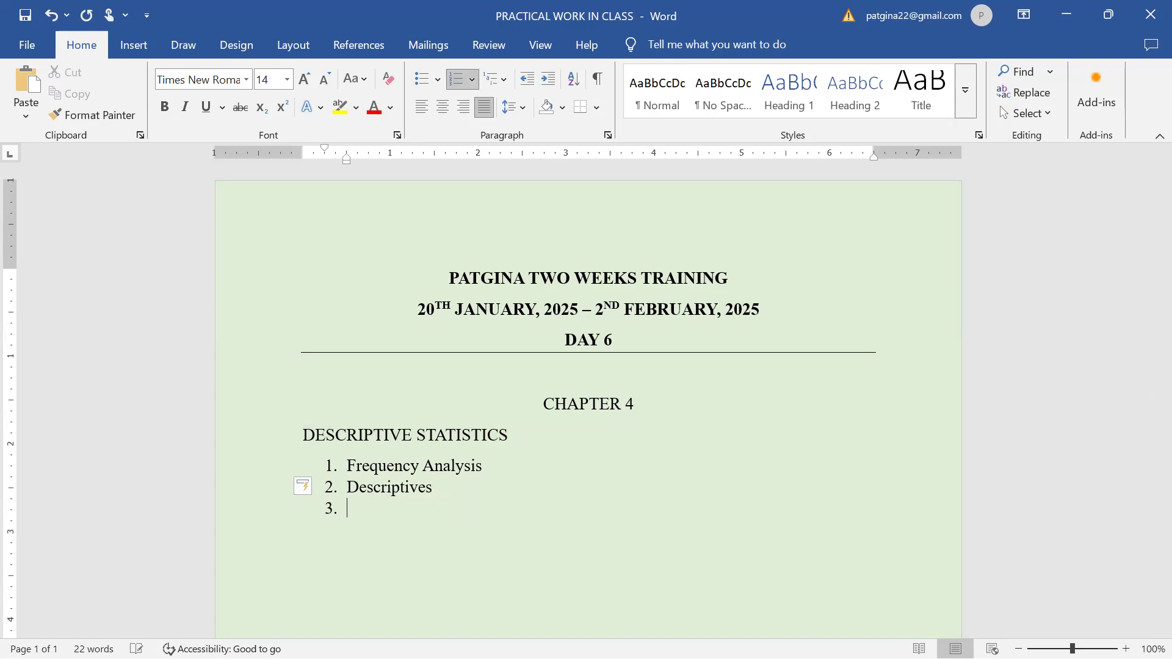
type("Learn h")
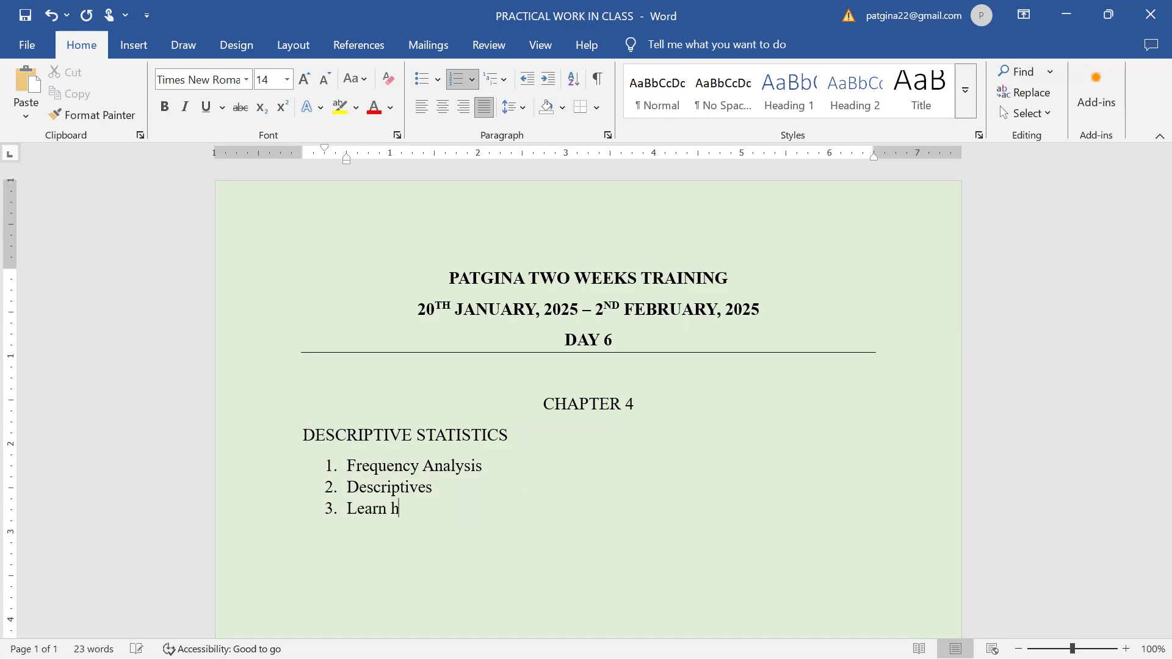
type("ow to Interpret them")
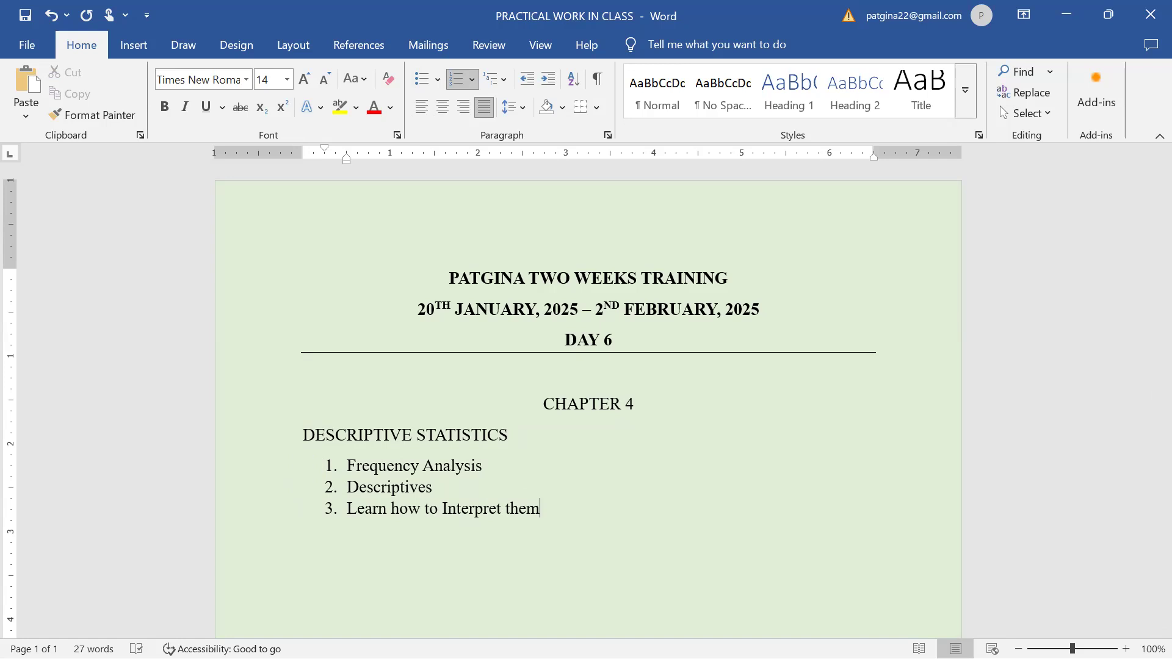
key("Return")
type("Reliability Analysis")
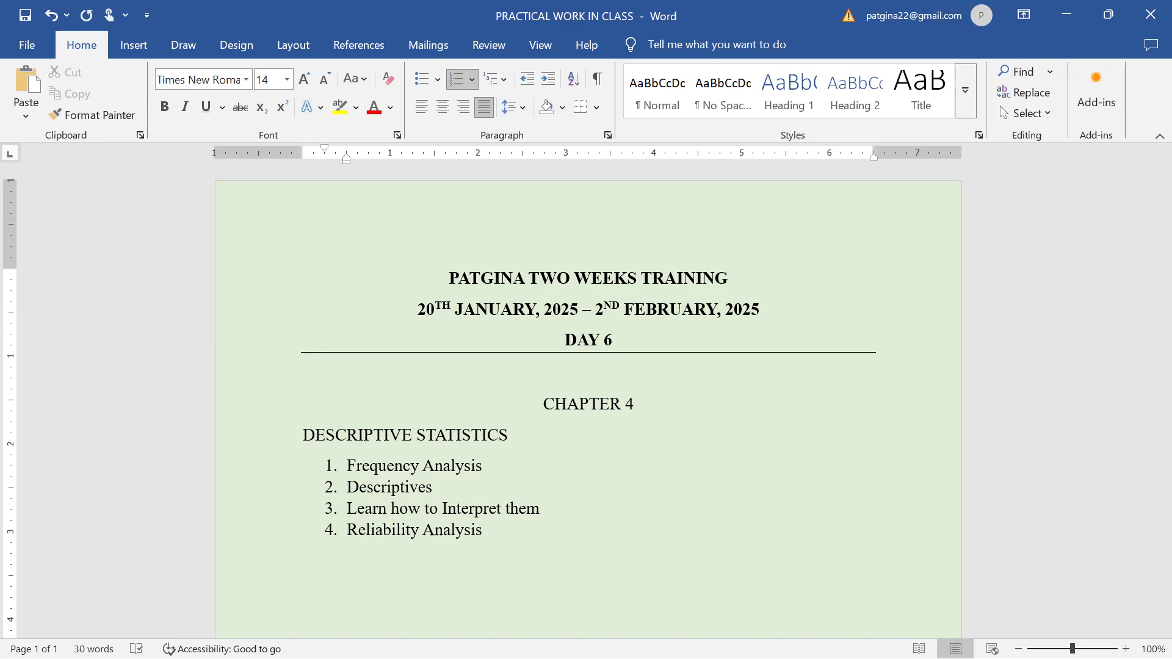
key("Return")
type("Correlation Analysis")
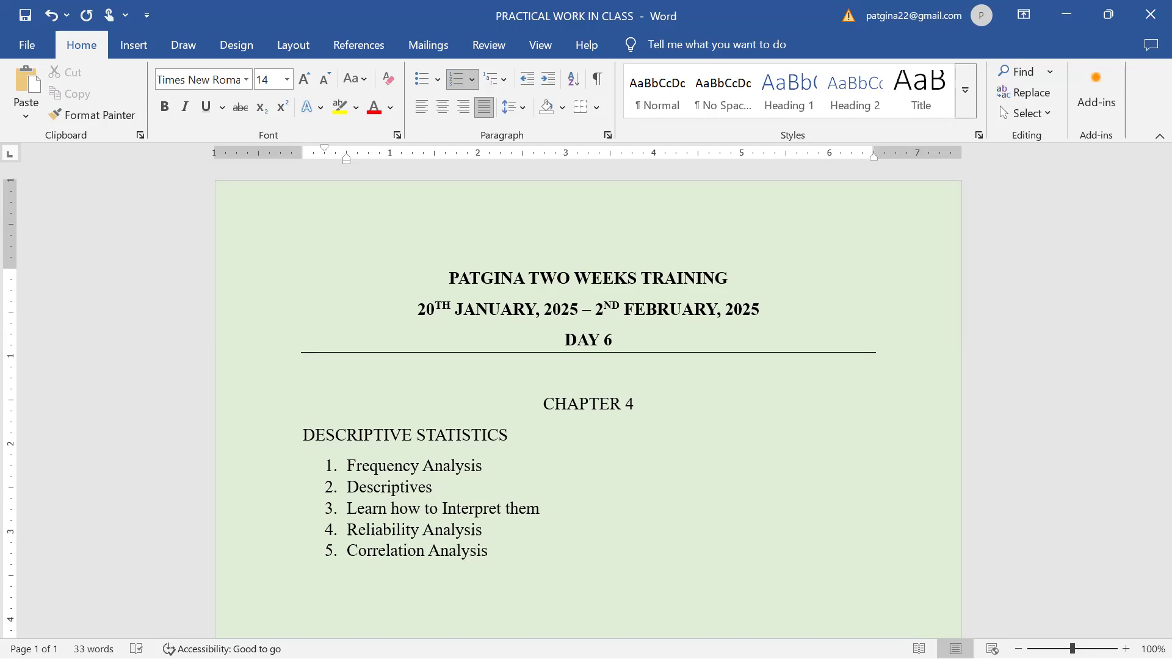
Step: Delete the list item "Learn how to Interpret them" and add "Regression Analysis" as the last item
key("Return")
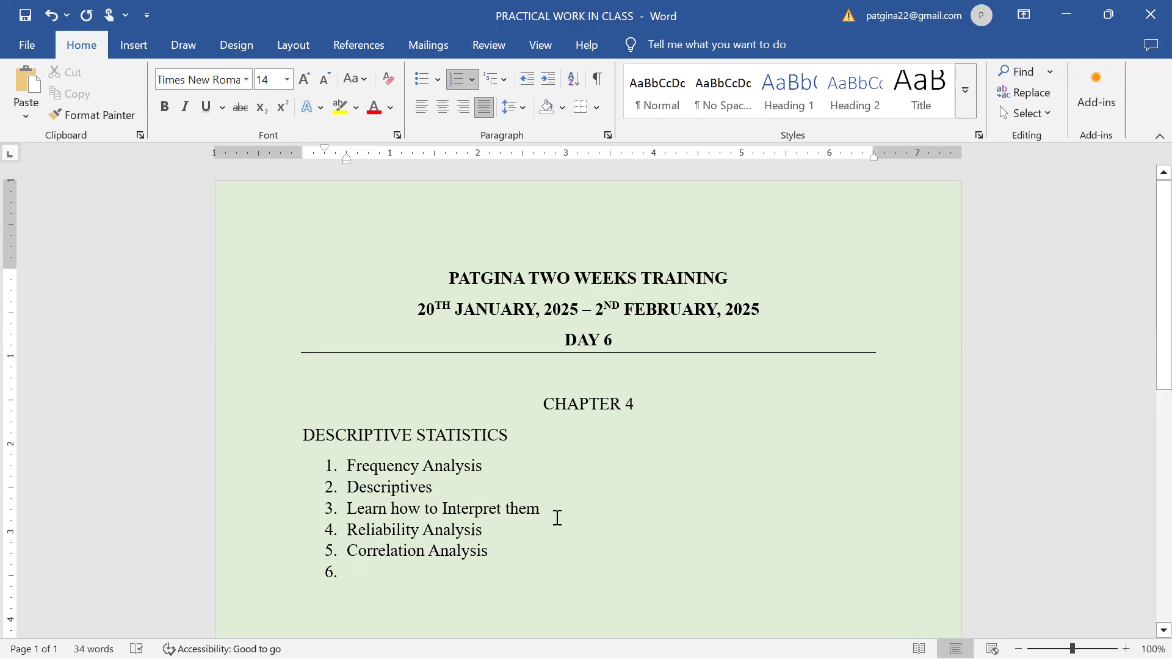
left_click_drag(543, 512, 359, 516)
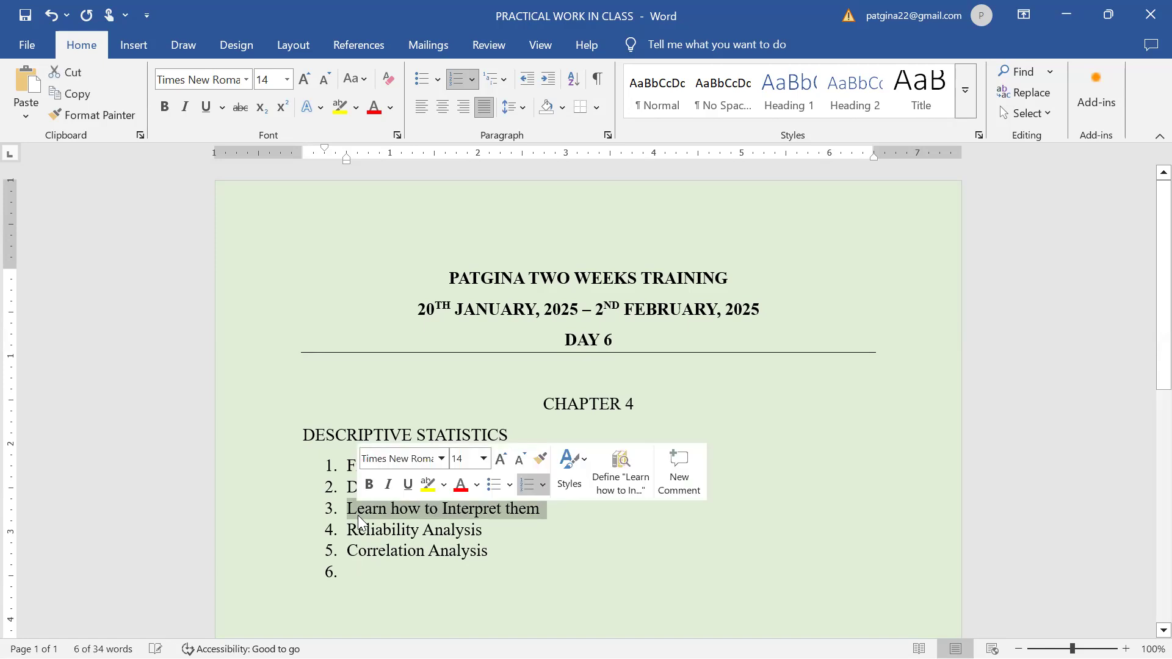
key("Delete")
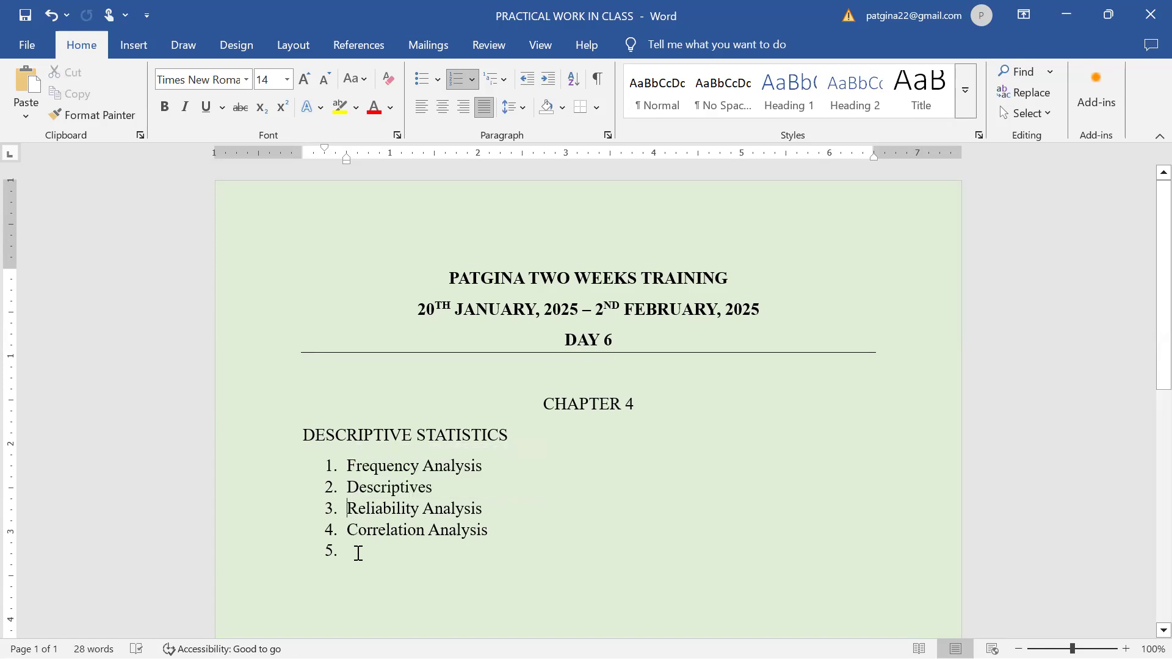
type("Regress")
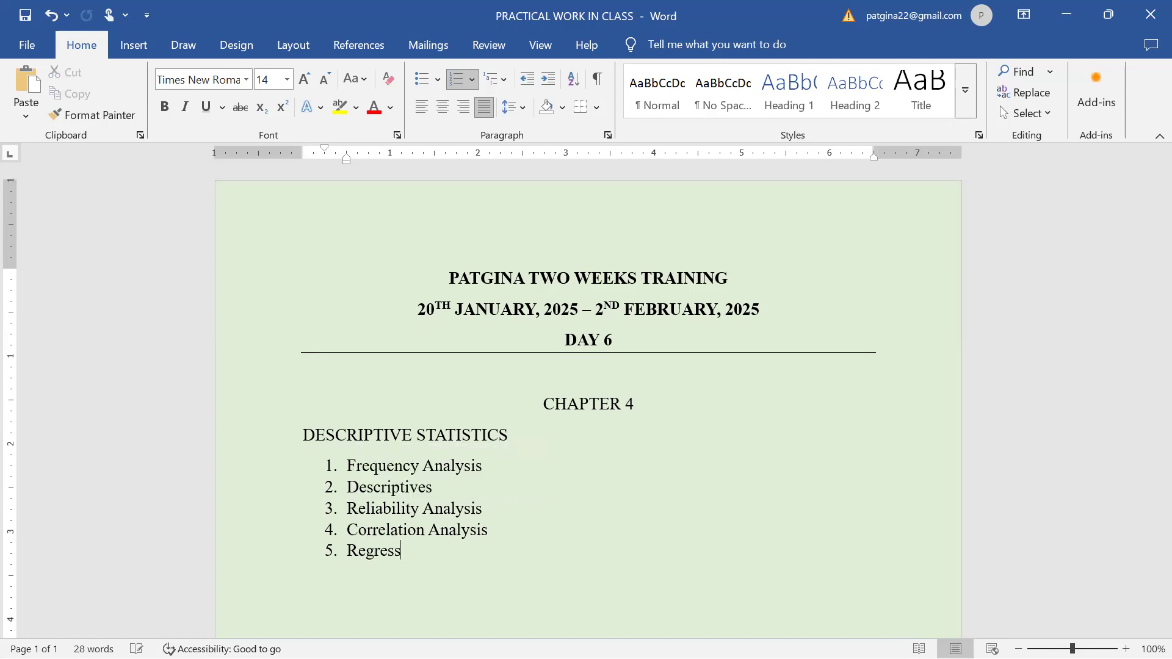
type("ion Analysis")
Step: Extend the numbered list with "Mediation and Moderation Analysis", "Interpretation" and "Discussion in Chapter 4" as items 6 to 8
key("Return")
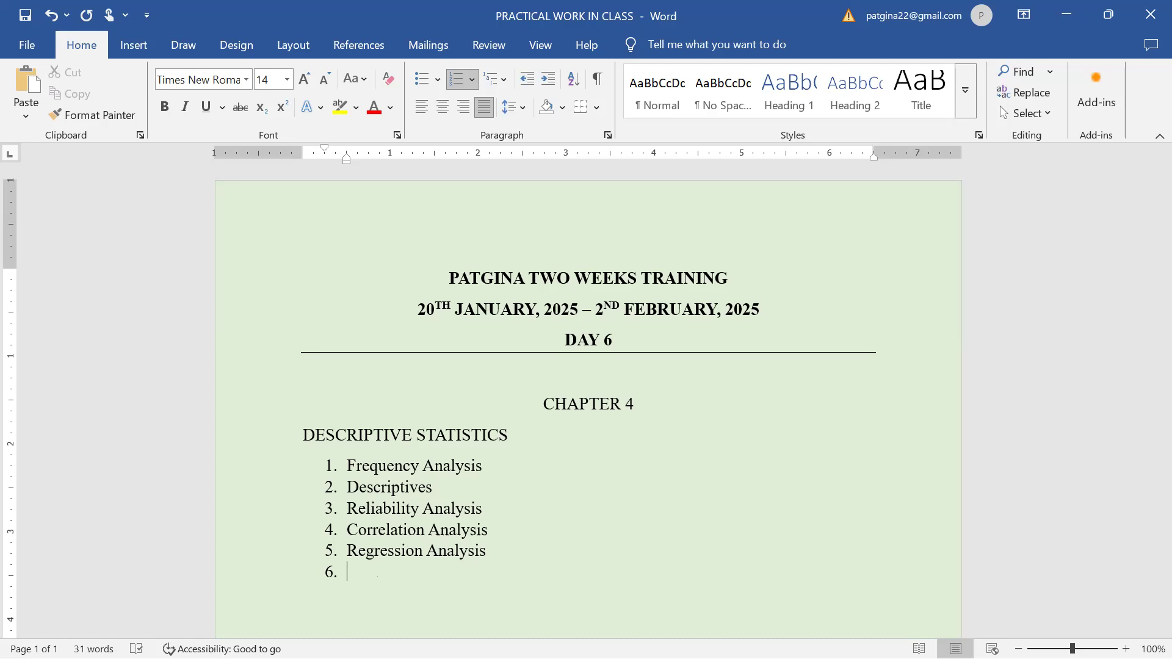
type("Mediation and Moderation Analysis")
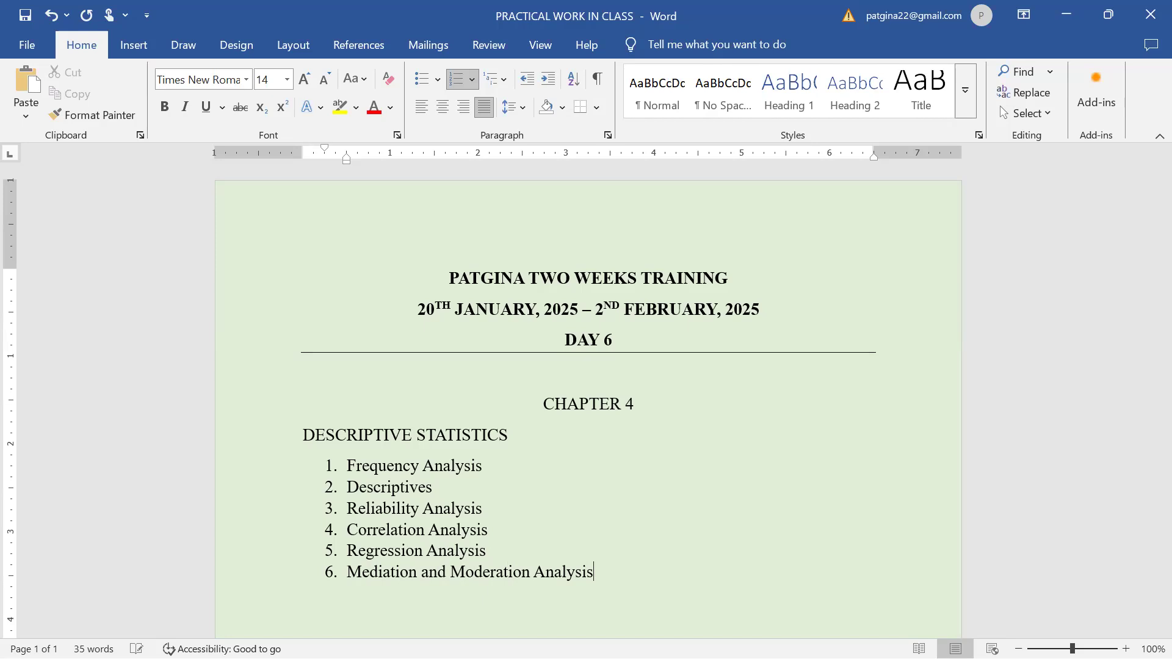
key("Return")
type("Interpretation")
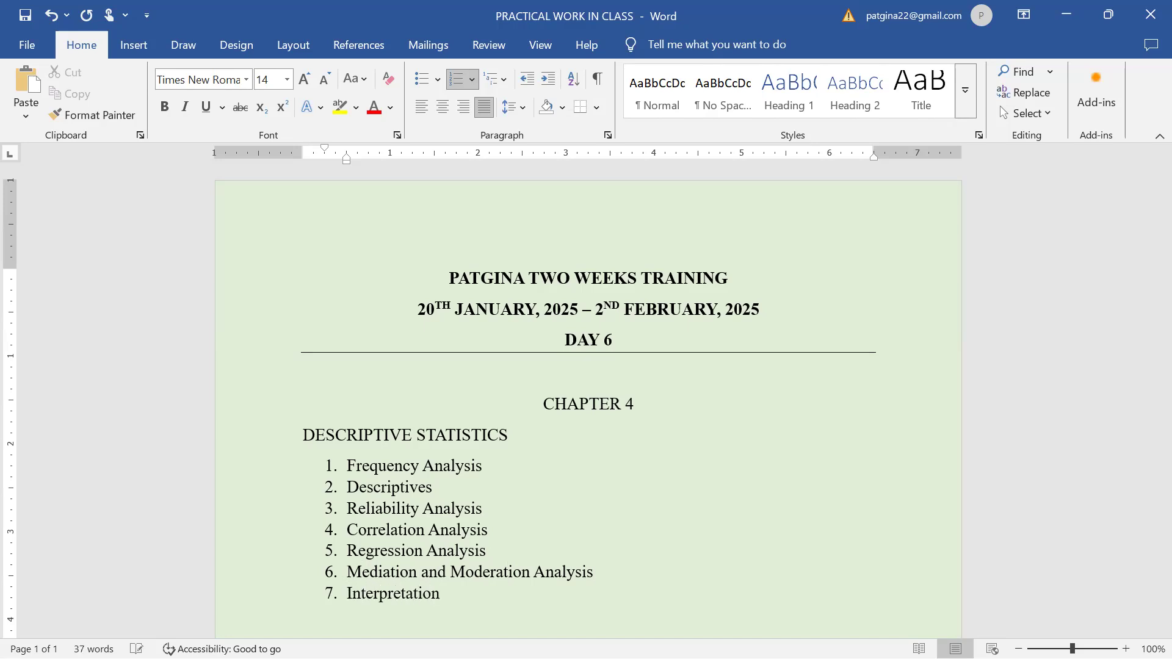
scroll(1143, 295, "down", 3)
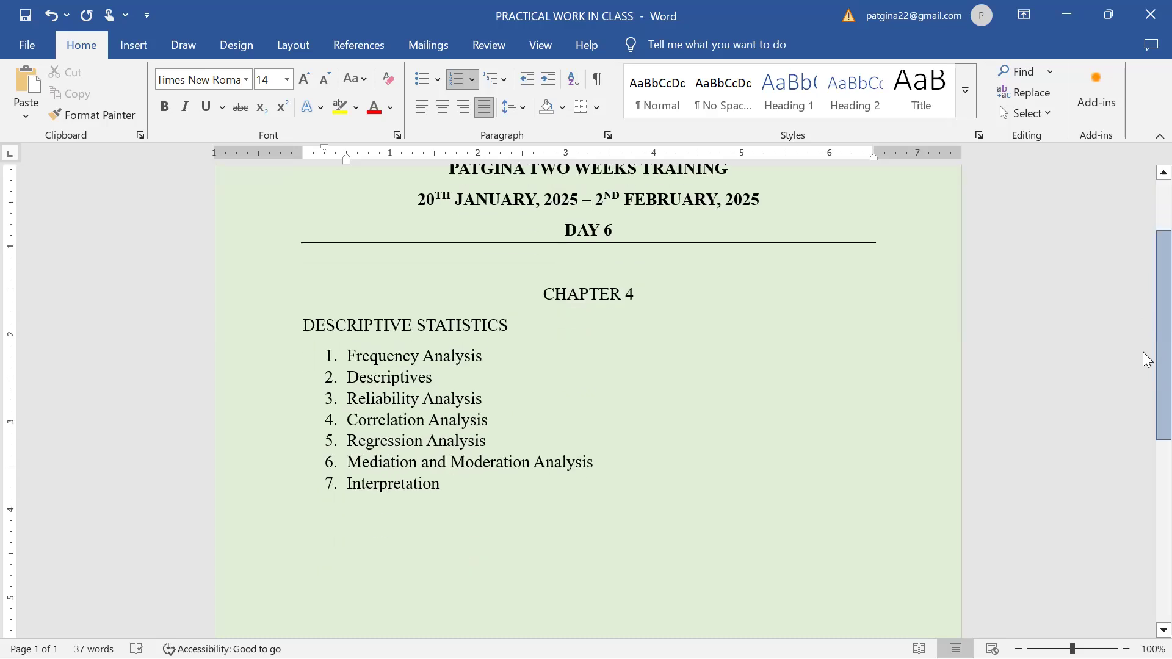
key("Return")
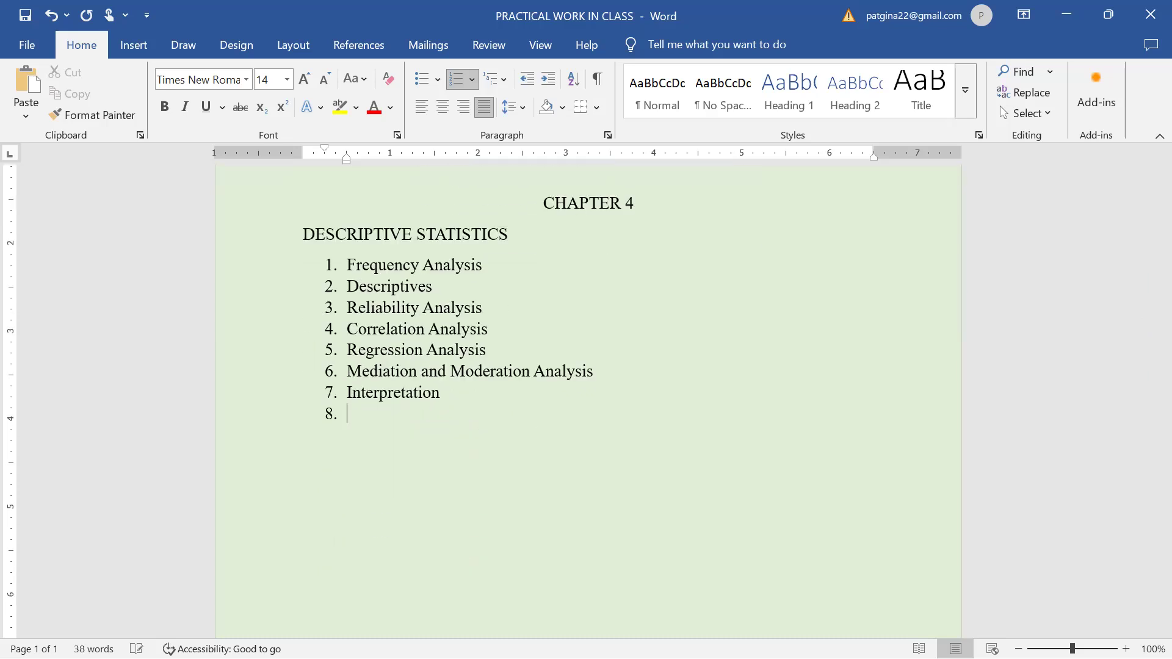
type("Discussion in")
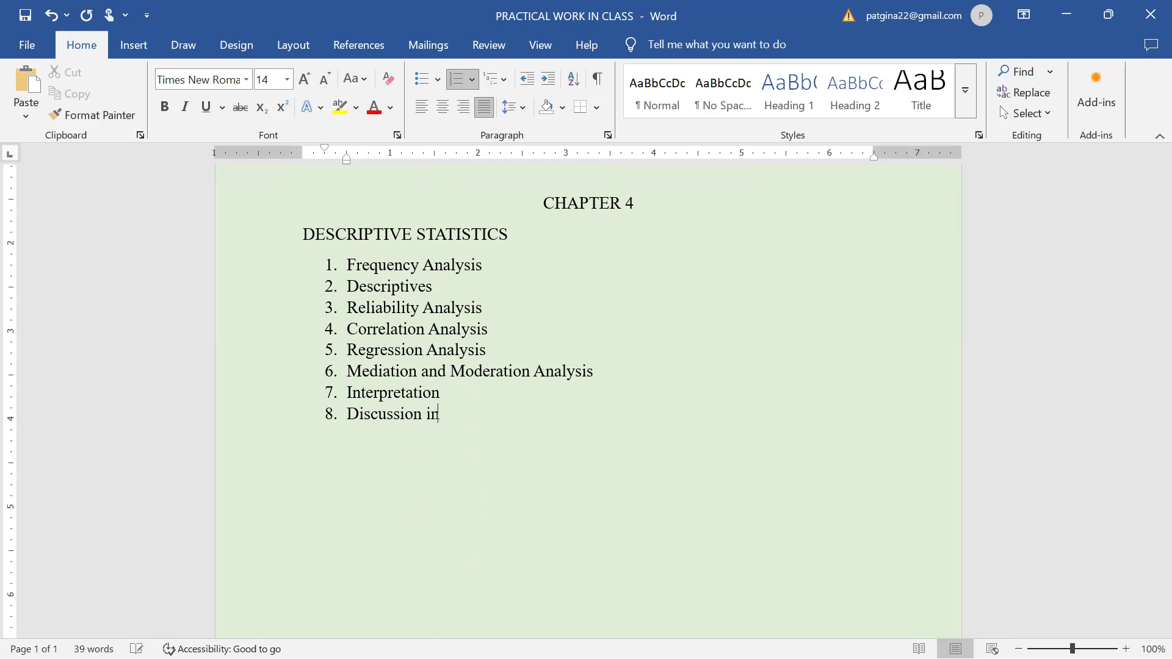
type(" Chapter 4")
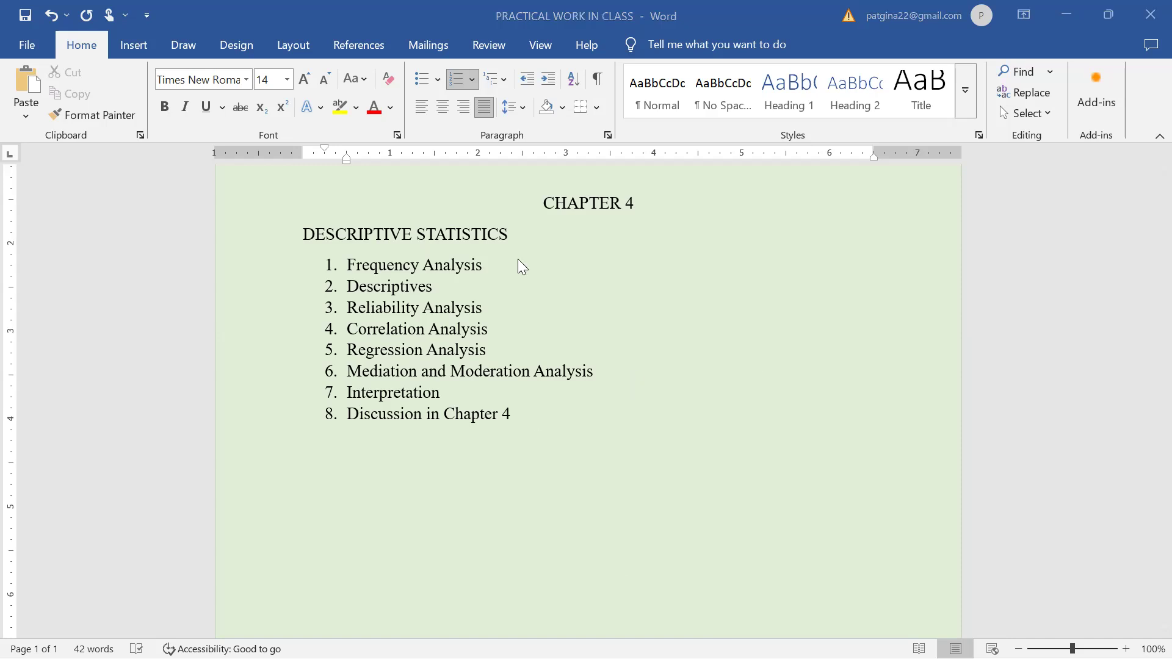
Step: Make the "DESCRIPTIVE STATISTICS" heading above the numbered list bold
left_click_drag(508, 229, 315, 243)
key("ctrl+b")
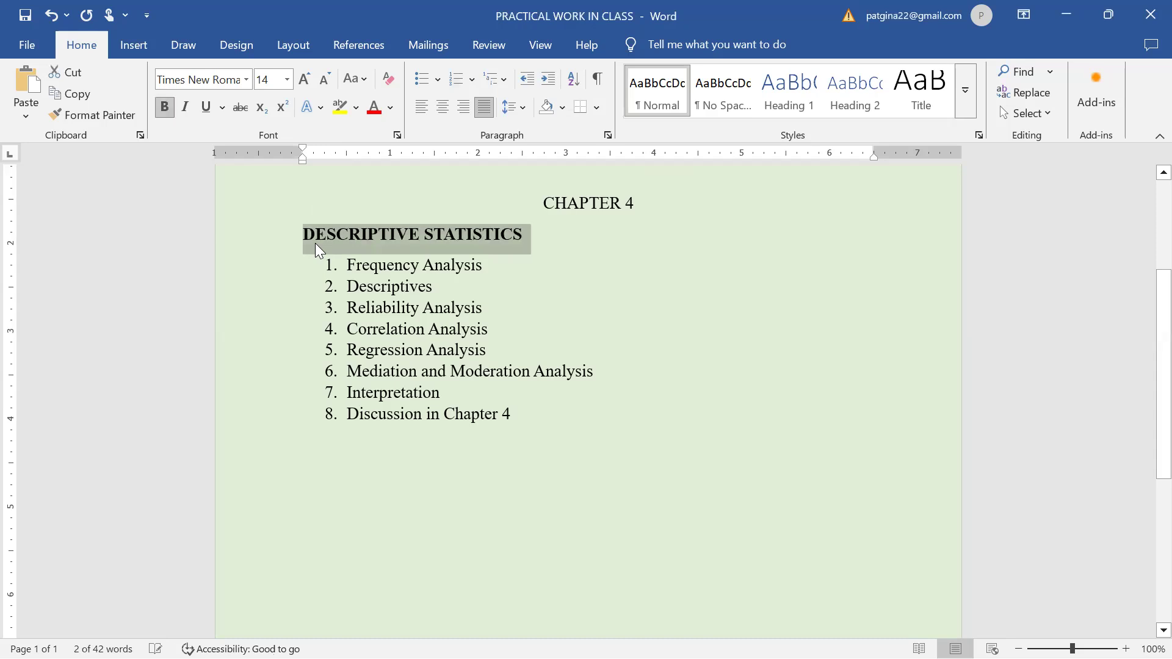
left_click(455, 379)
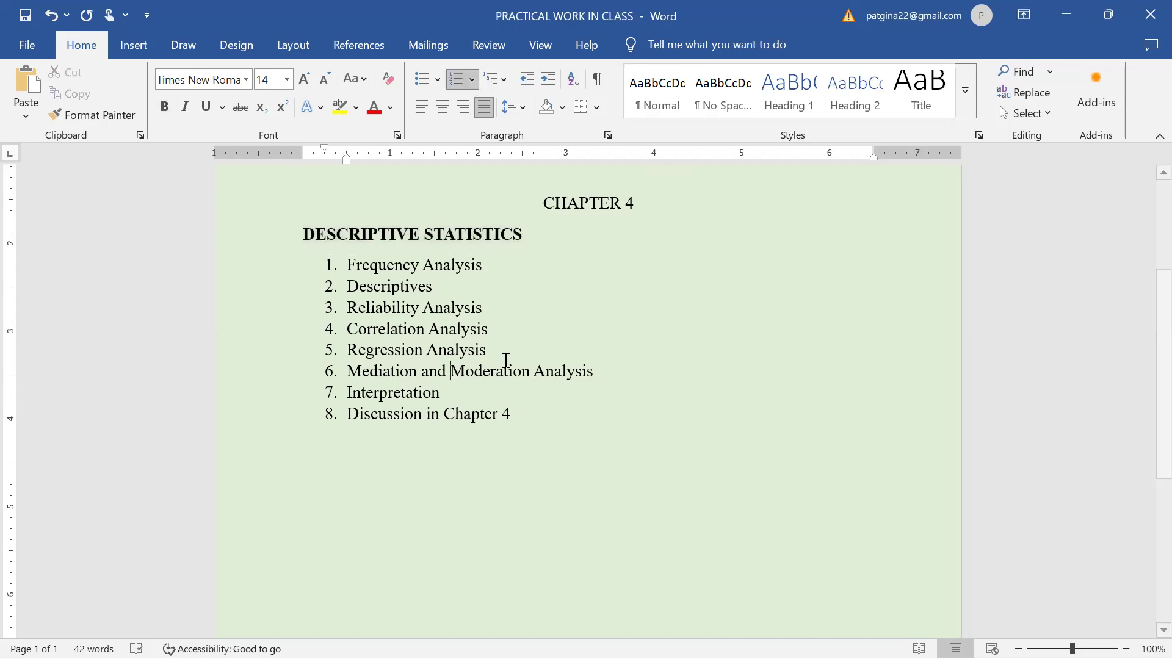
Step: Minimize the document and switch to the open IBM SPSS Statistics Data Editor
left_click(1065, 16)
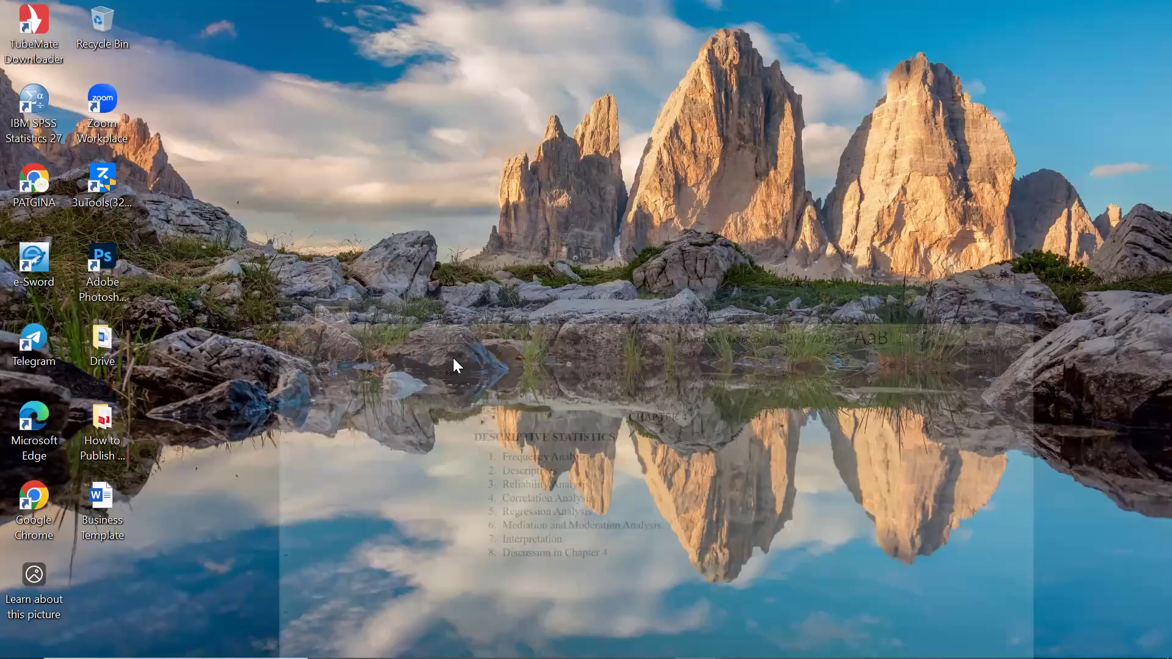
mouse_move(613, 609)
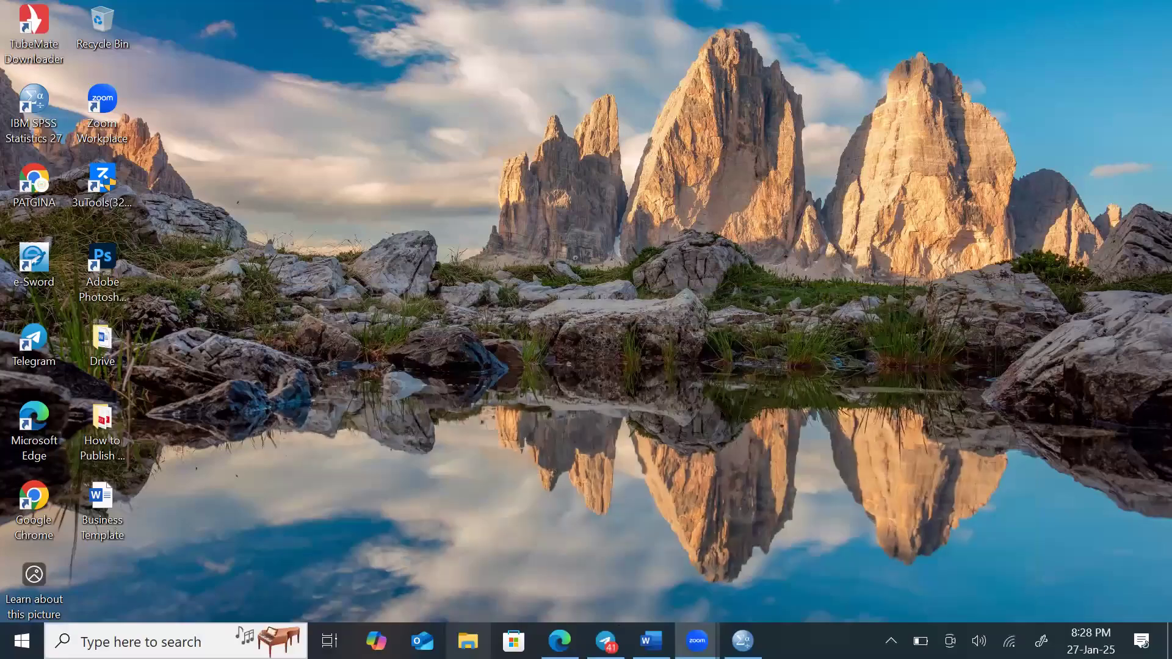
left_click(742, 641)
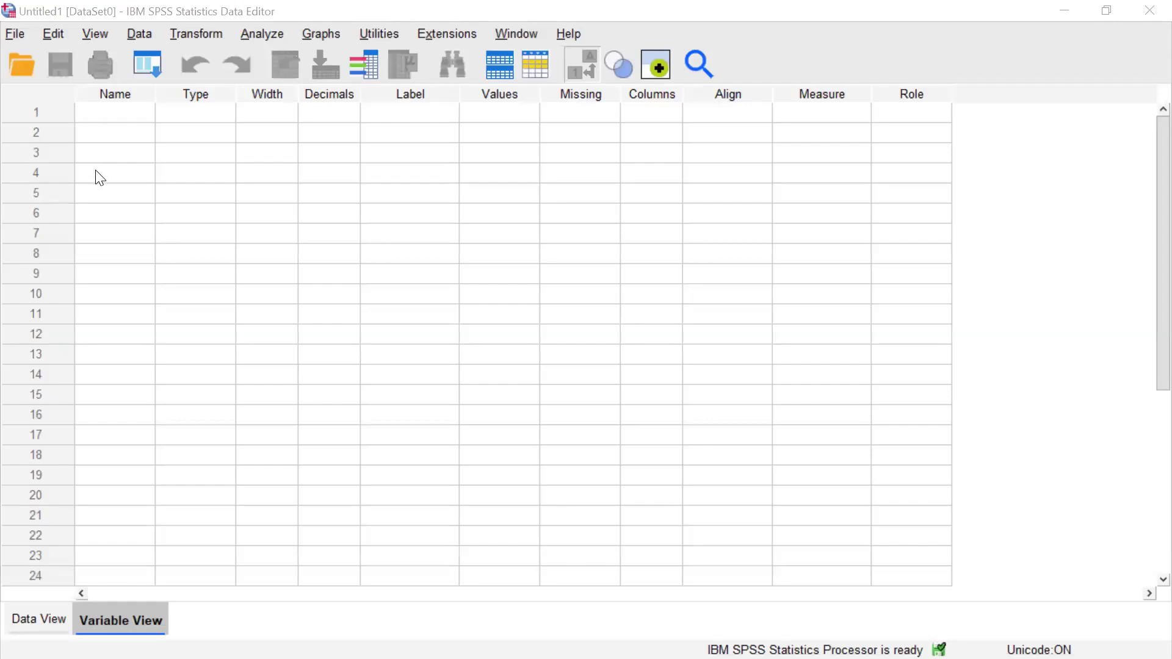
Step: Leave SPSS and open the 2025 Training data file in Excel from the PATGINA TRAINING 2025 JANUARY folder
left_click(118, 113)
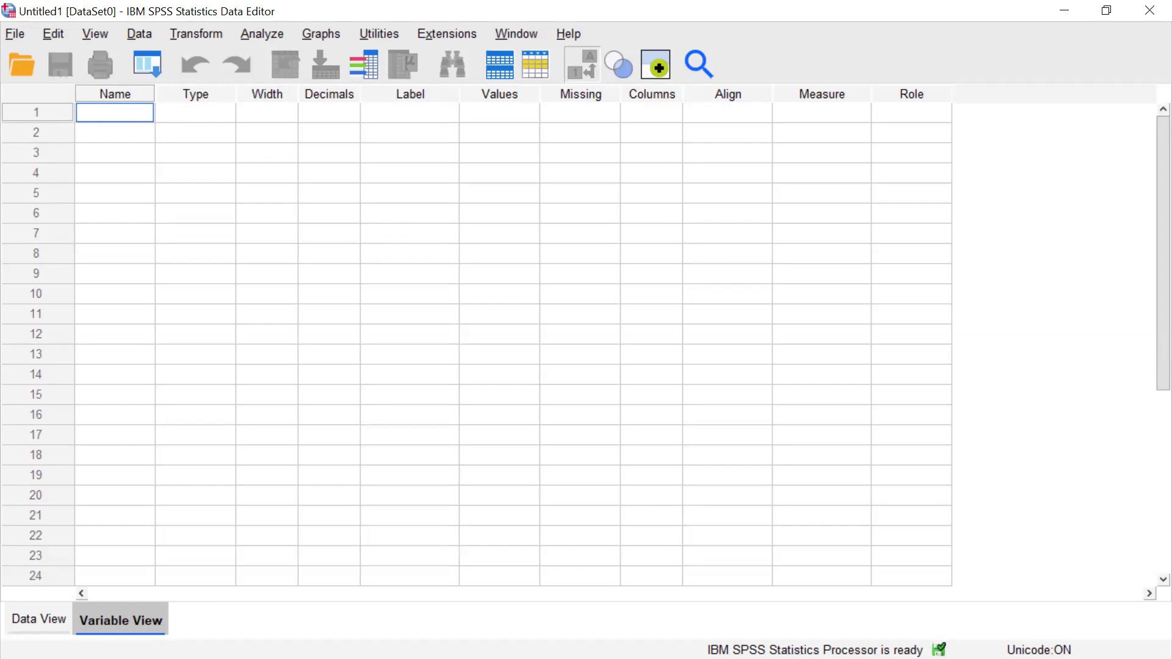
left_click(1055, 13)
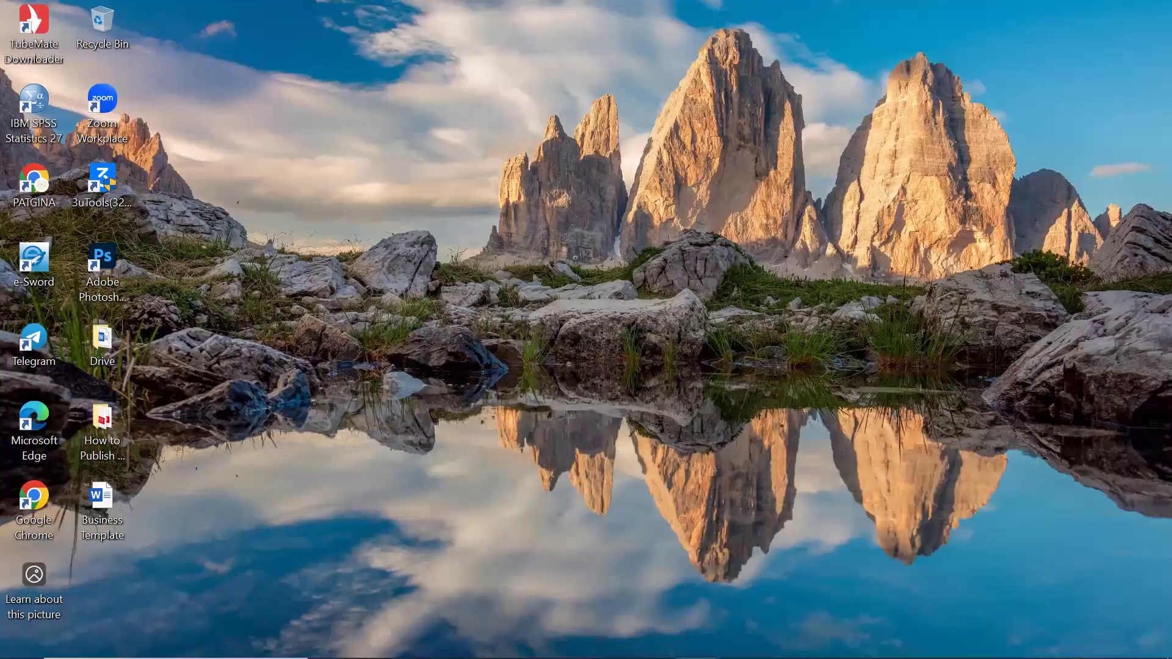
mouse_move(506, 658)
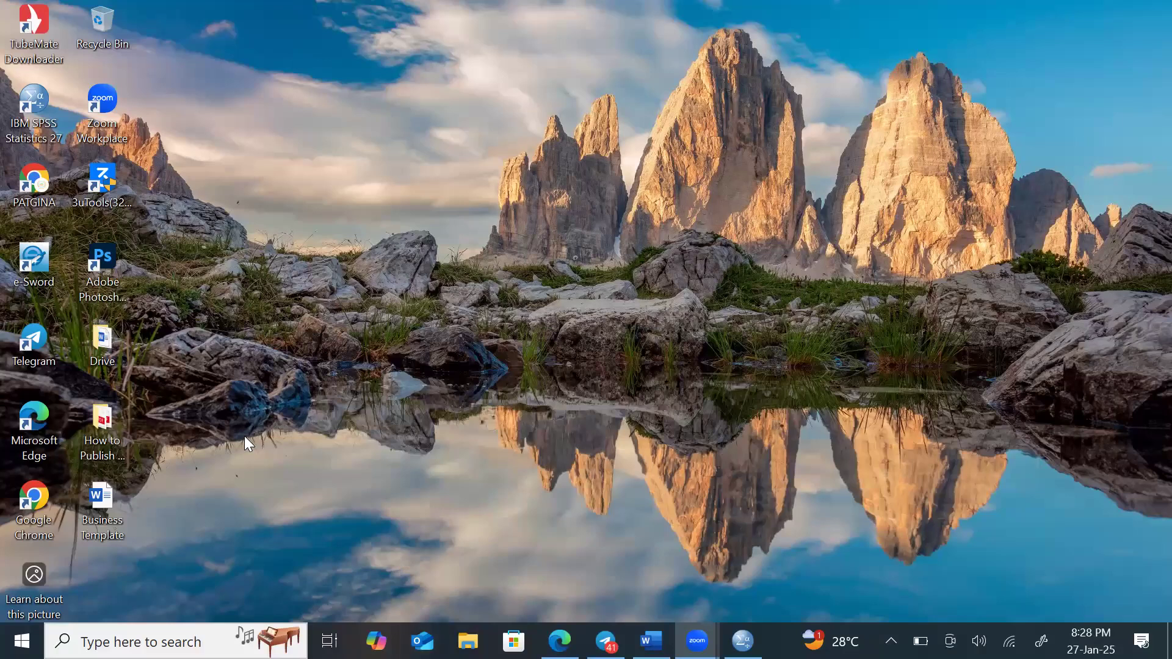
left_click(102, 428)
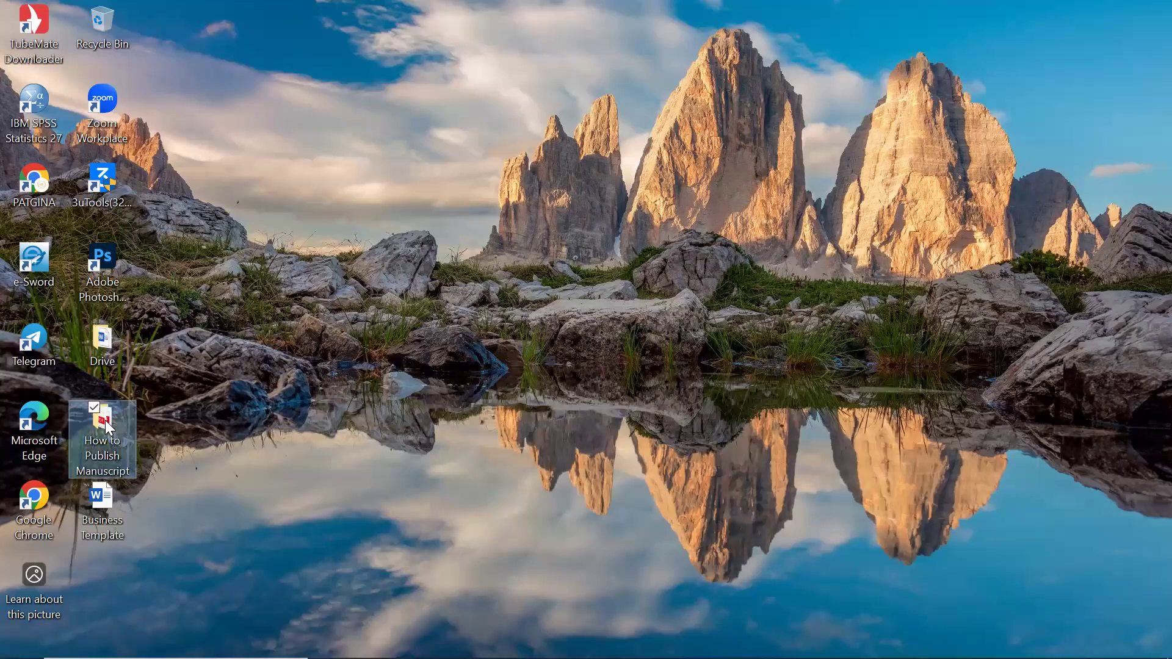
key("Return")
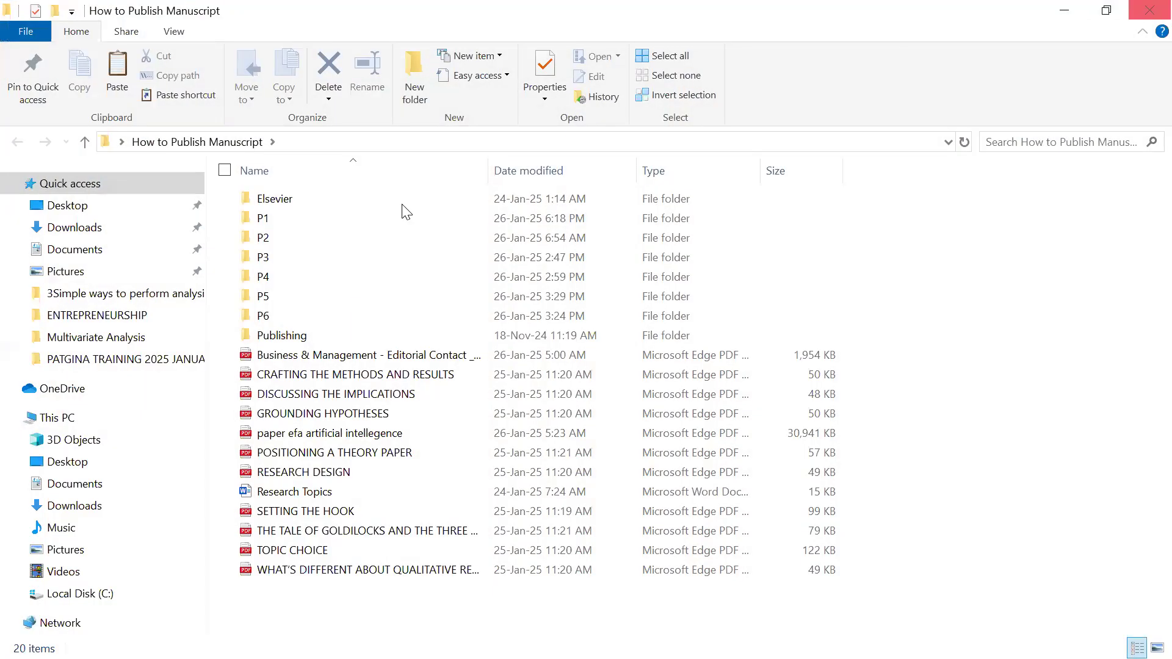
left_click(159, 360)
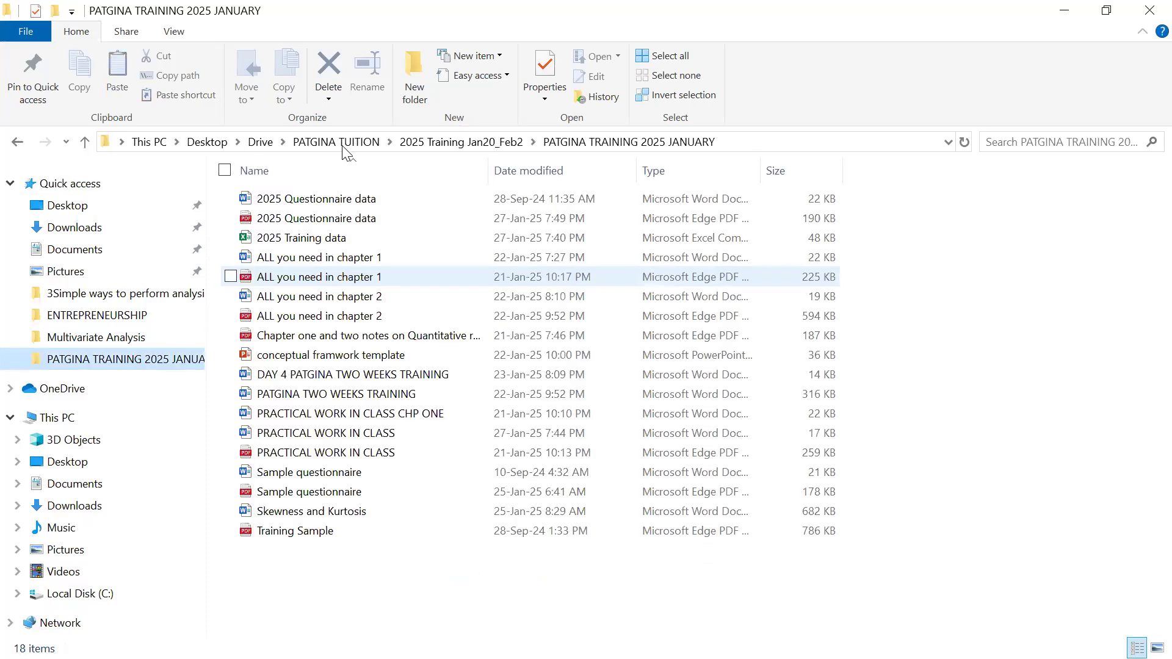
left_click(313, 240)
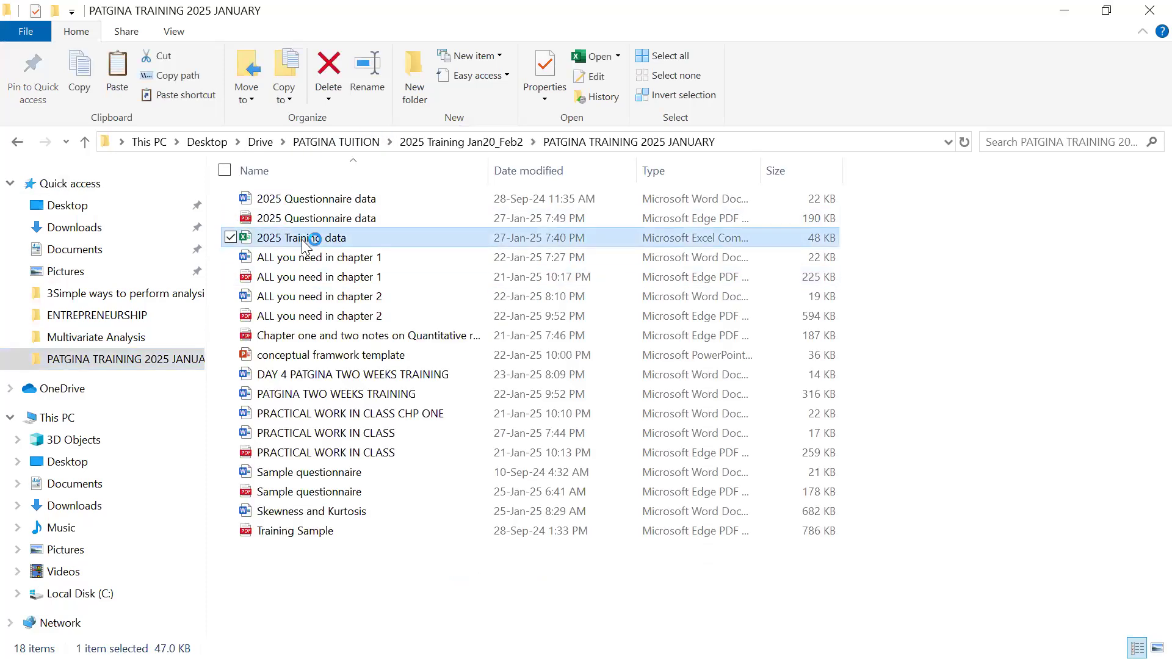
left_click(1060, 14)
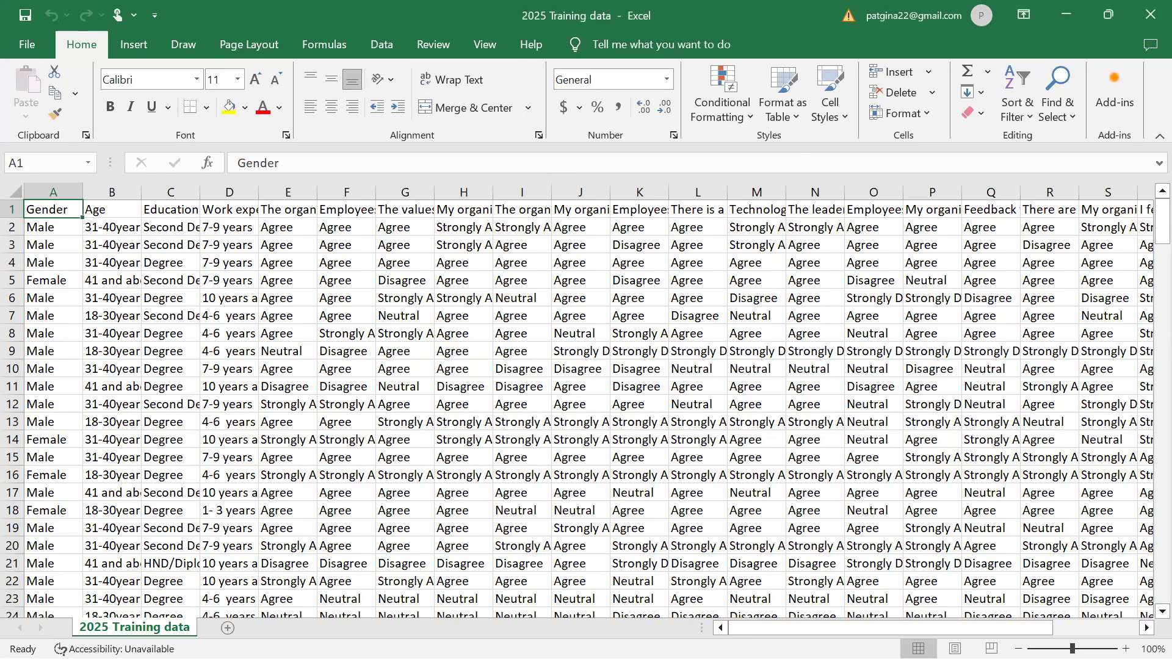
Step: Minimize the workbook and review the Chapter 4 topic list in the PRACTICAL WORK IN CLASS Word document
left_click(1060, 20)
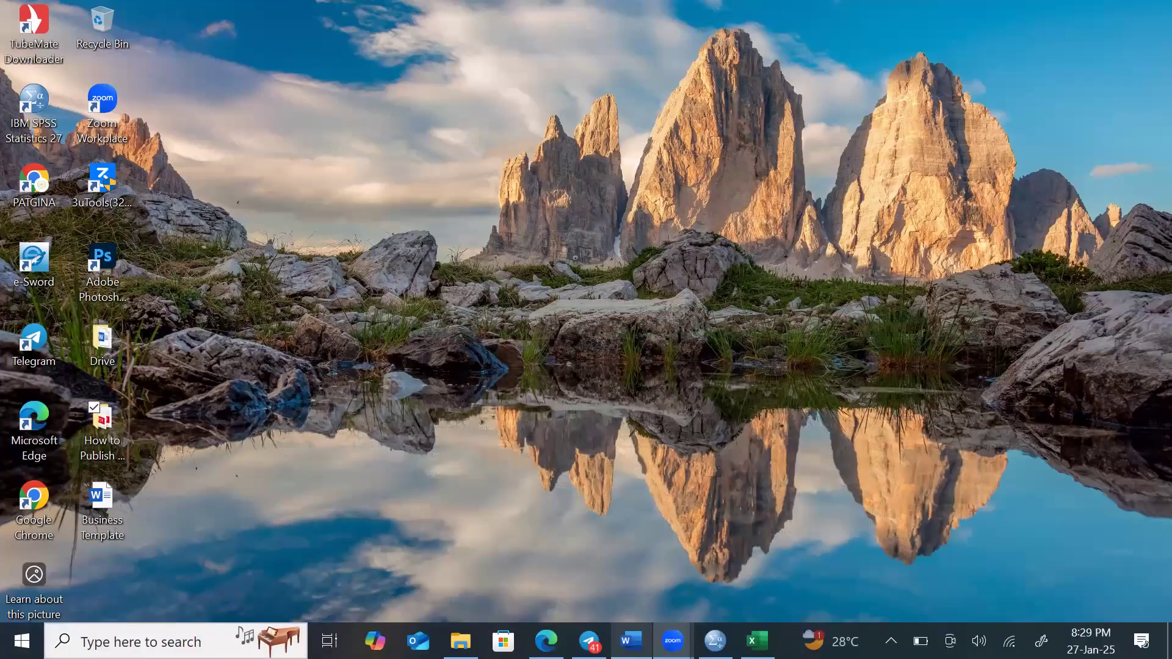
mouse_move(631, 641)
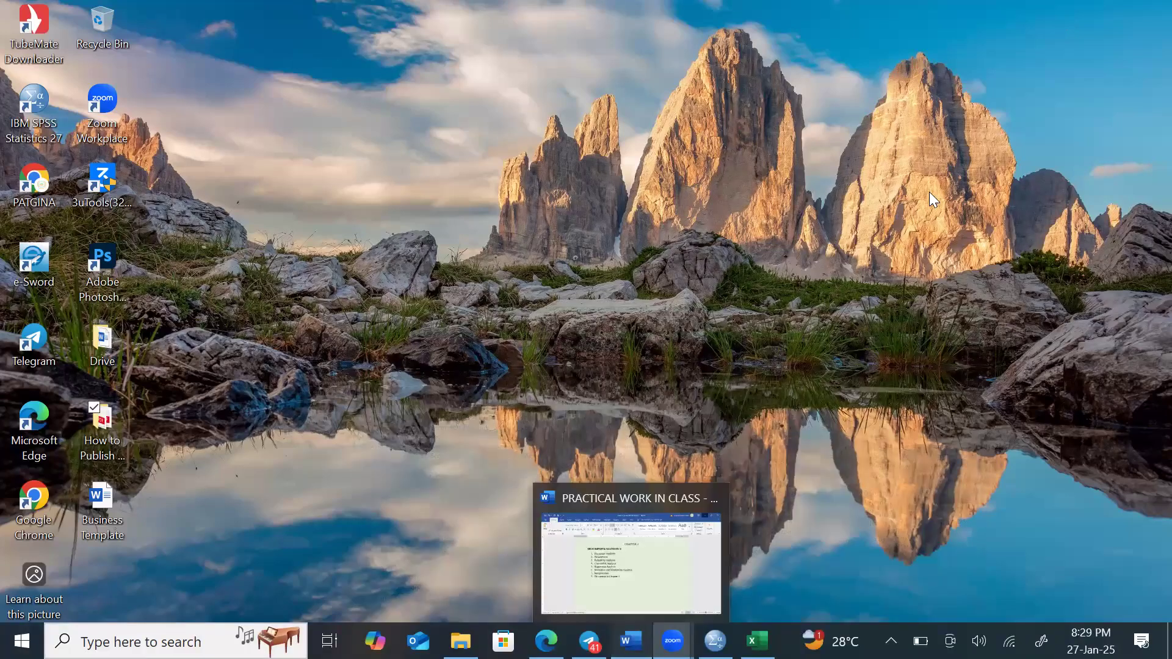
left_click(631, 562)
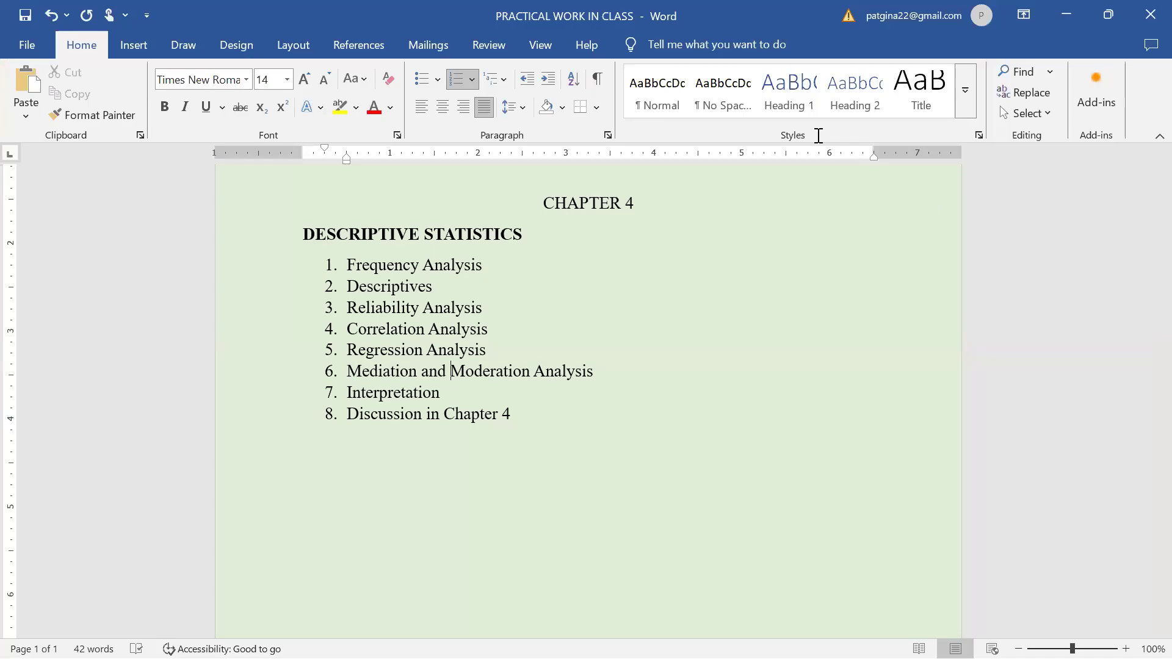
left_click(1054, 11)
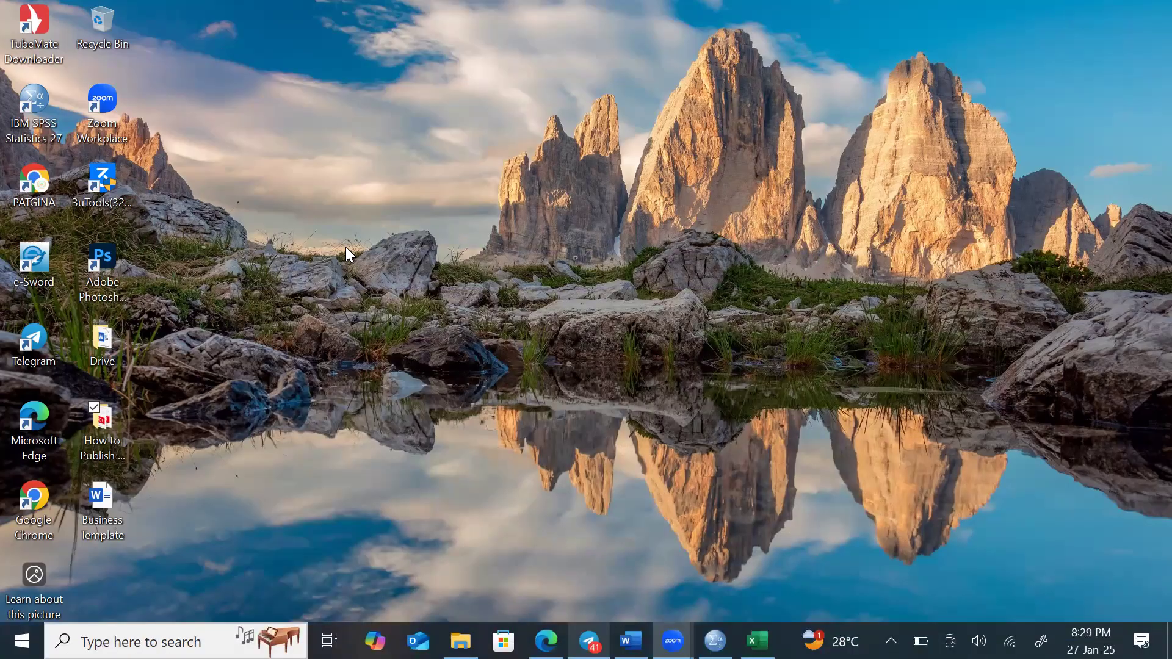
Step: Switch to the 2025 Questionnaire data PDF in Microsoft Edge and examine the demographic questions in Section A
key("alt+Tab")
left_click(85, 160)
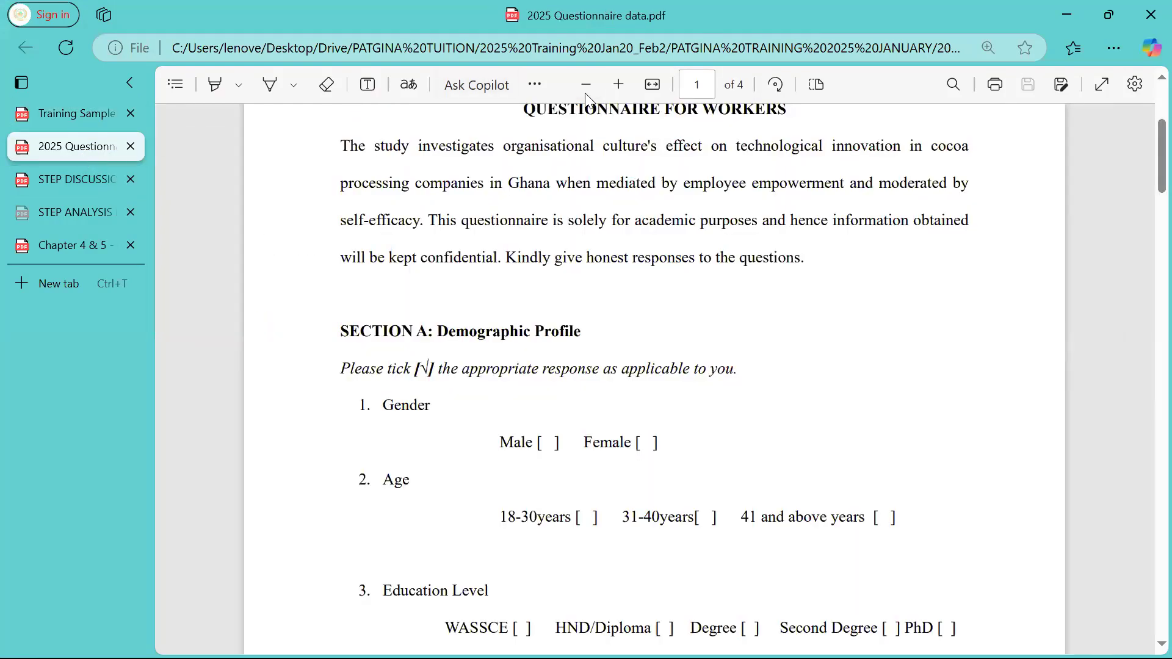
scroll(601, 174, "up", 1)
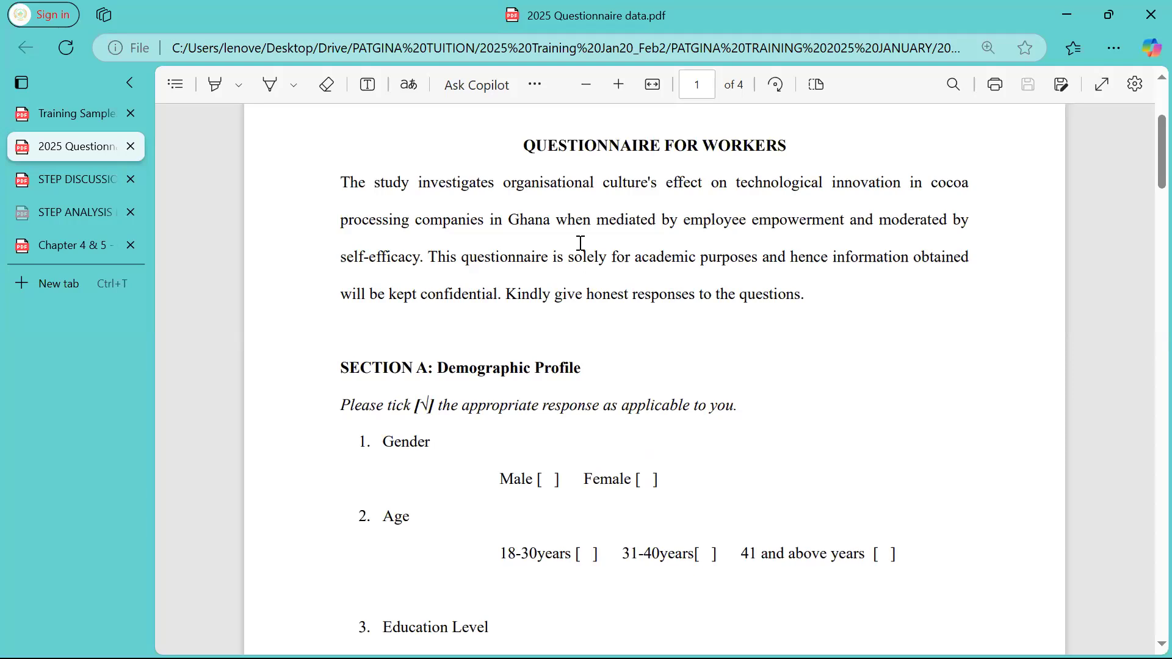
scroll(521, 451, "down", 1)
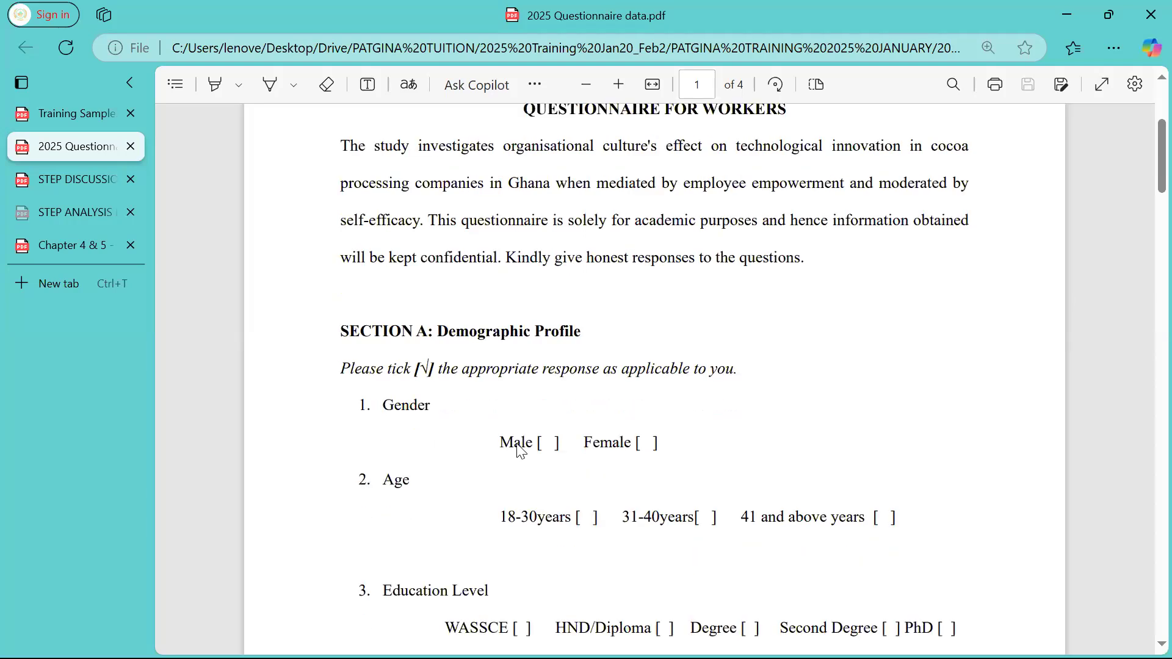
scroll(520, 451, "up", 1)
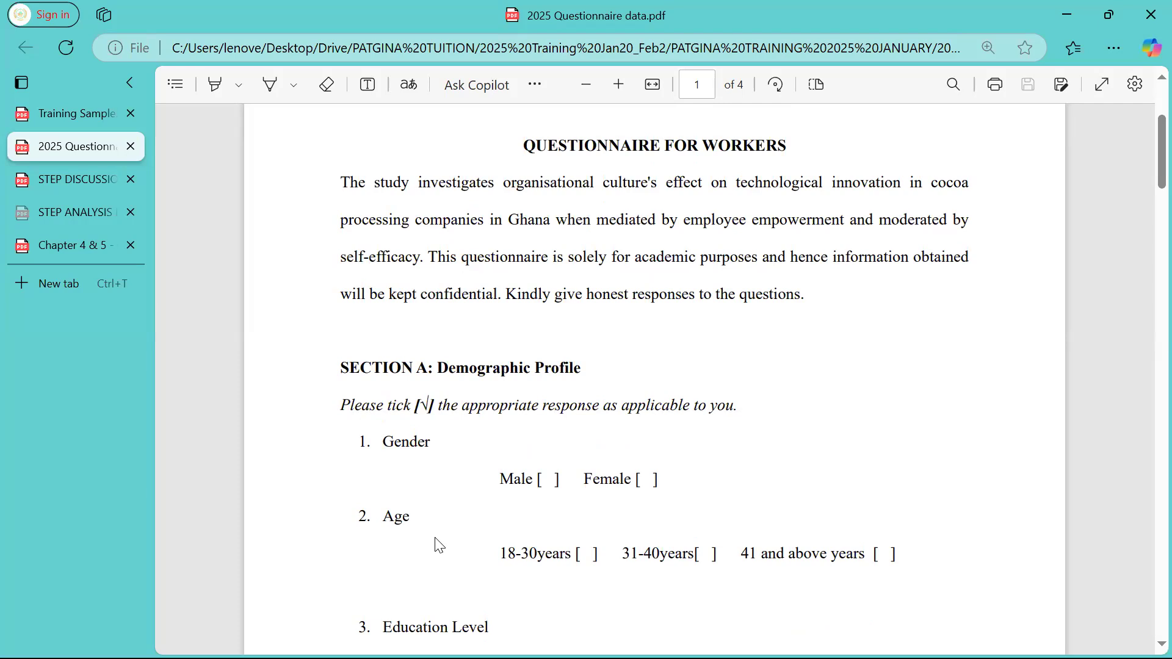
scroll(439, 545, "down", 3)
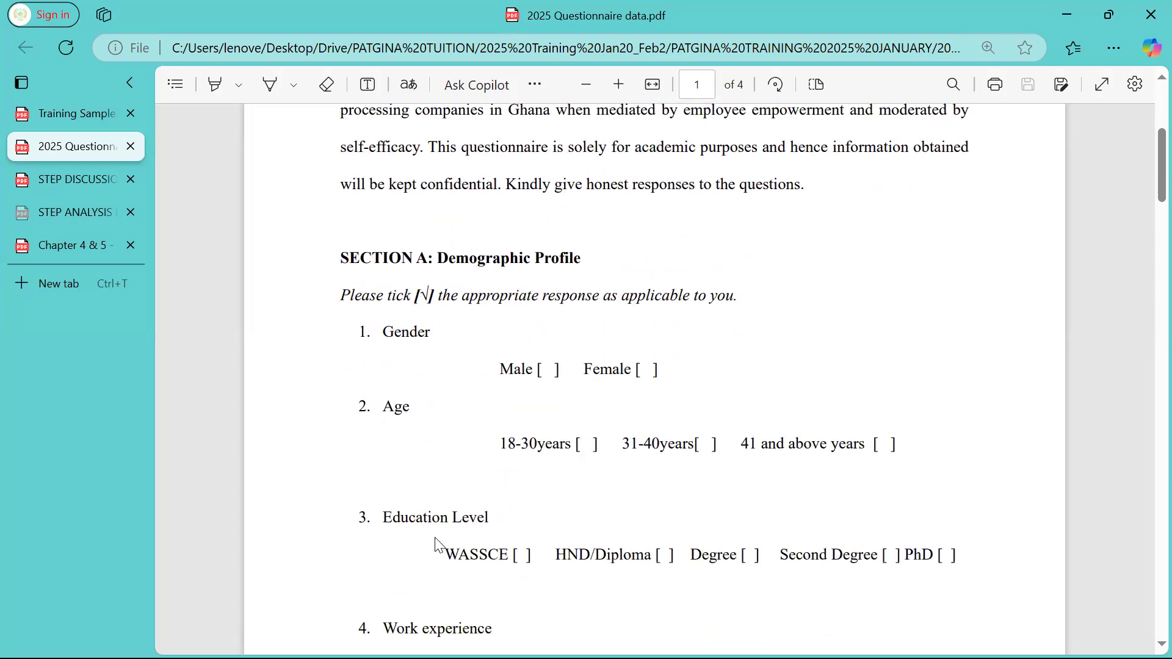
scroll(438, 545, "down", 5)
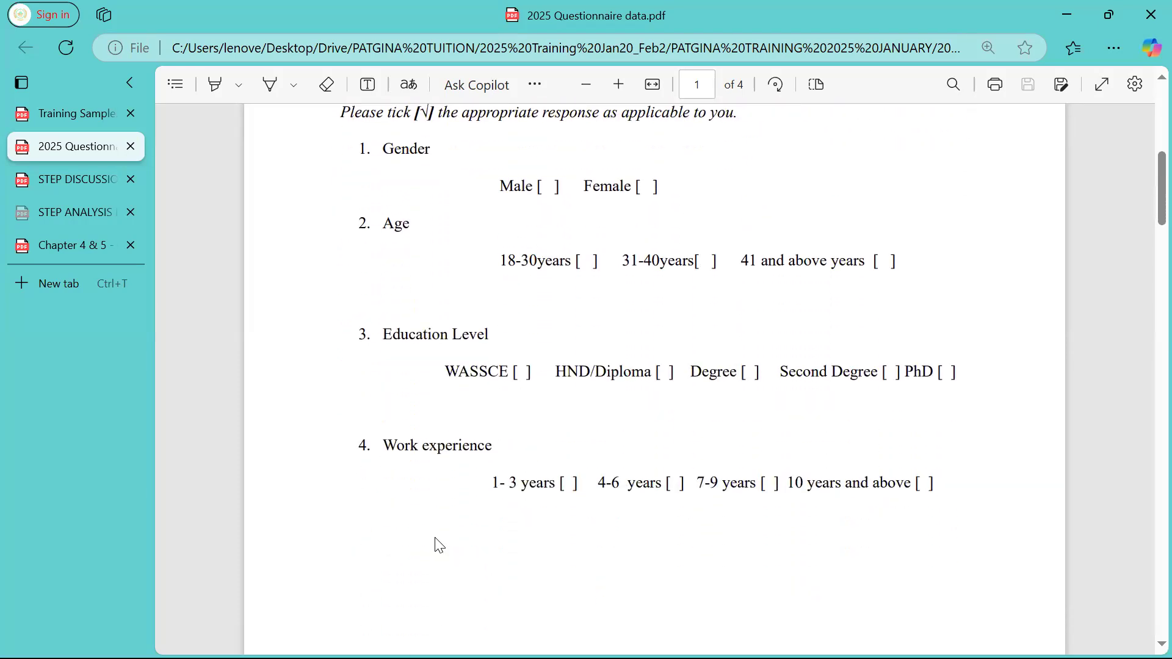
scroll(438, 545, "down", 5)
scroll(438, 546, "up", 10)
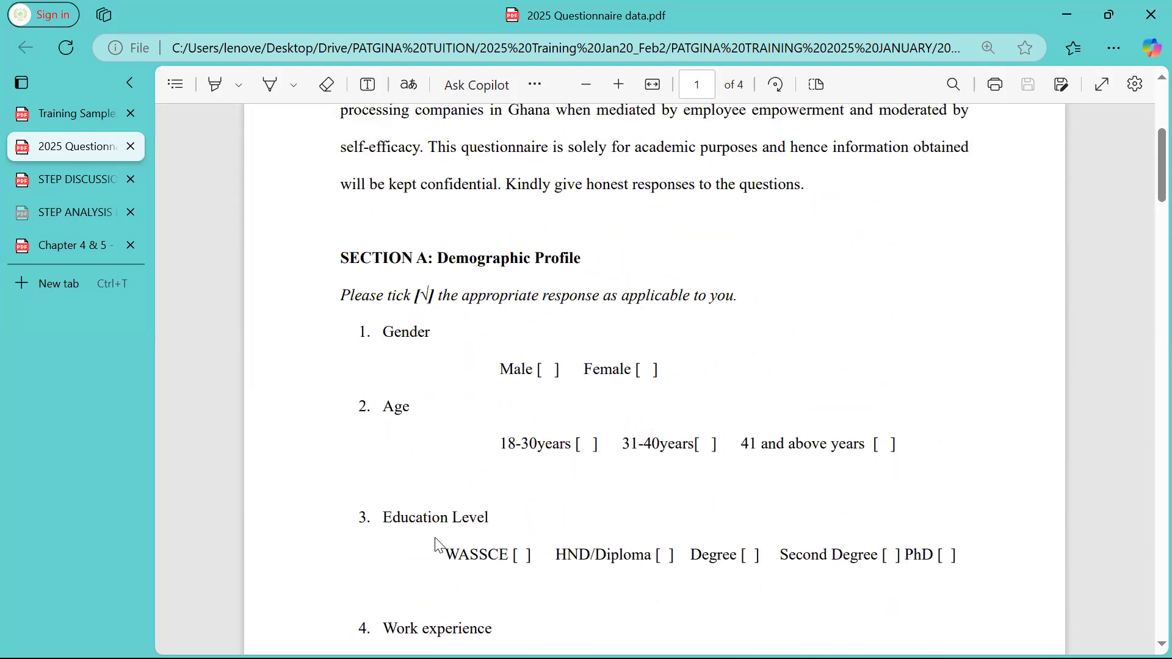
scroll(439, 545, "down", 7)
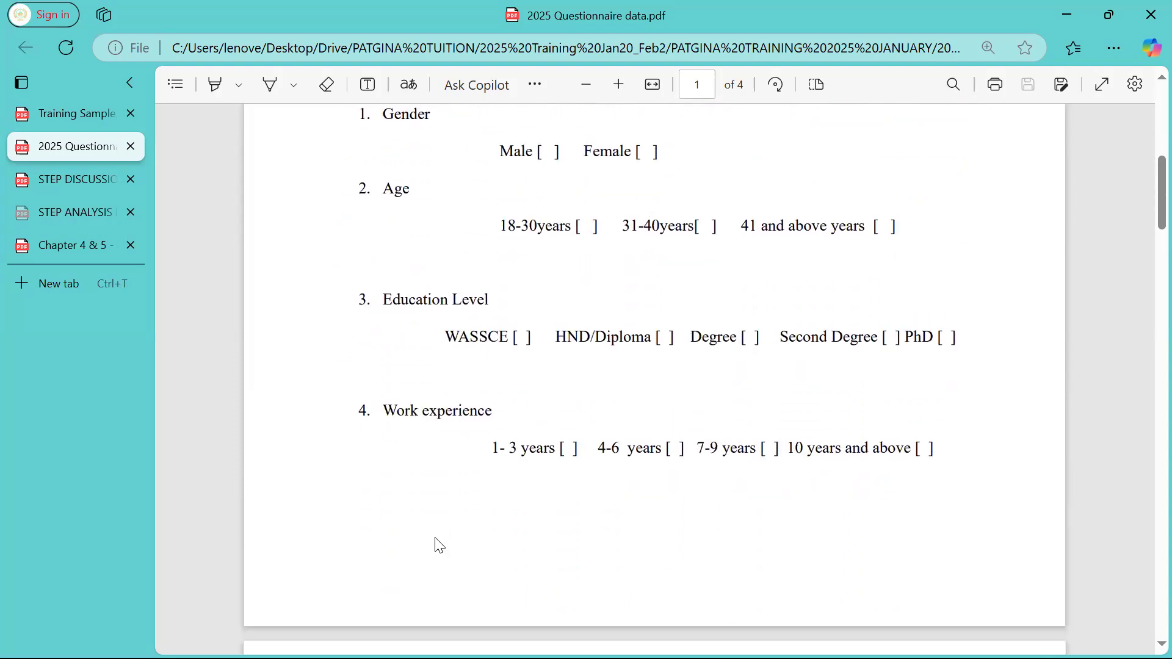
scroll(439, 545, "down", 1)
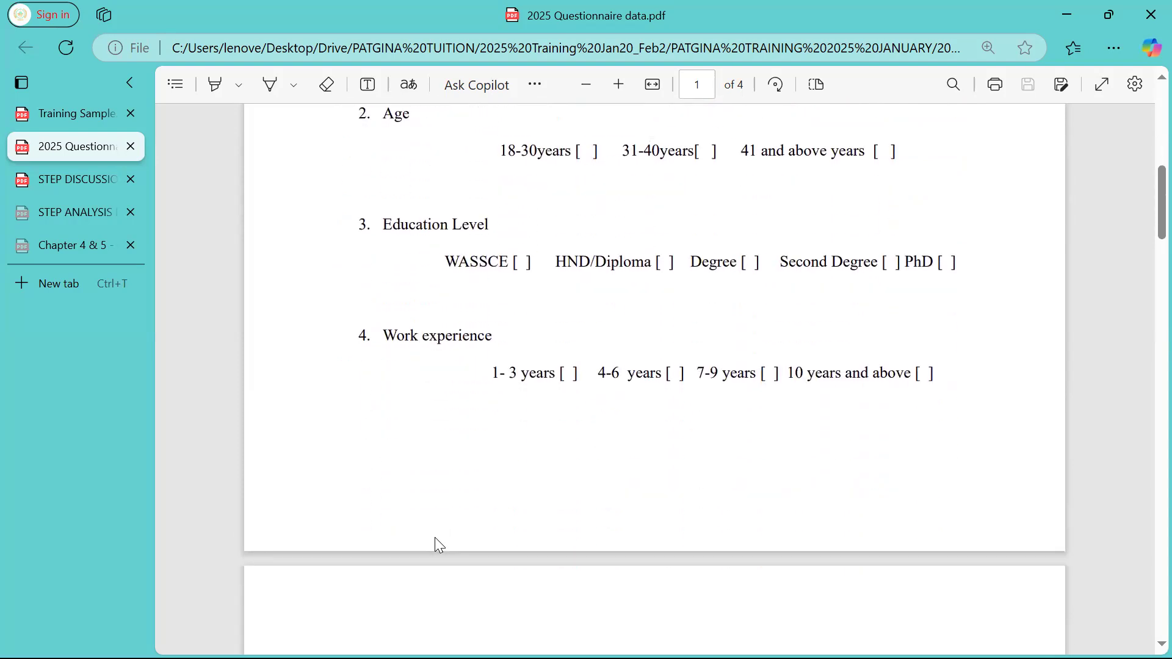
scroll(435, 537, "up", 5)
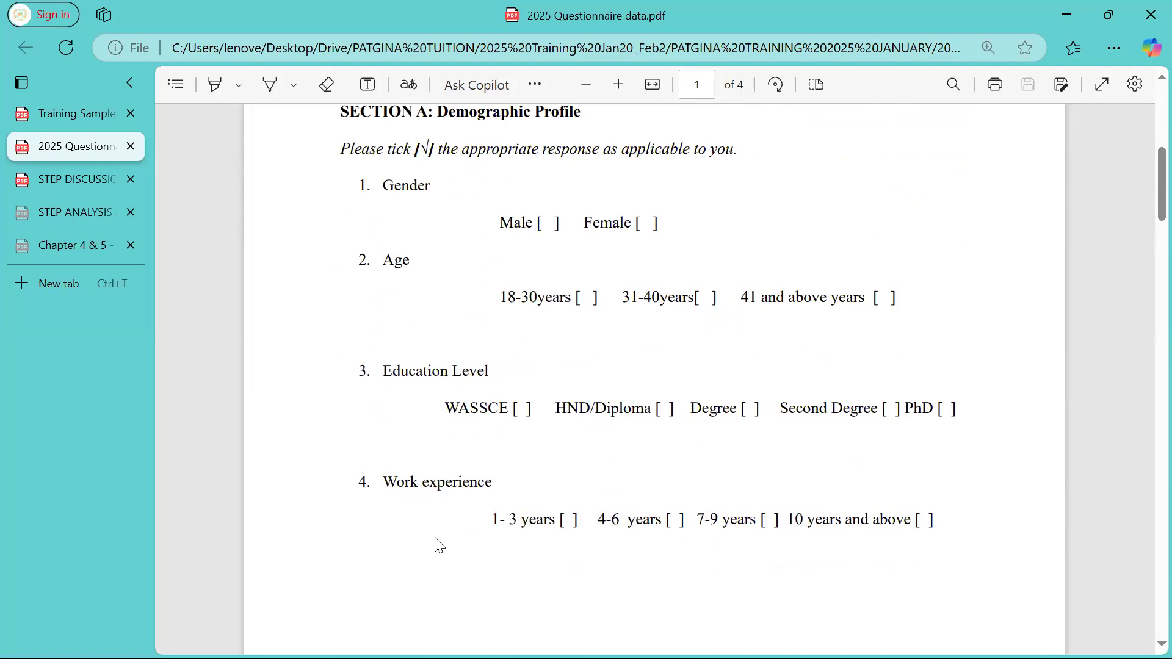
Step: Return to the 2025 Training data workbook in Excel and inspect the header cells from Age through the first organizational culture item
left_click(1073, 10)
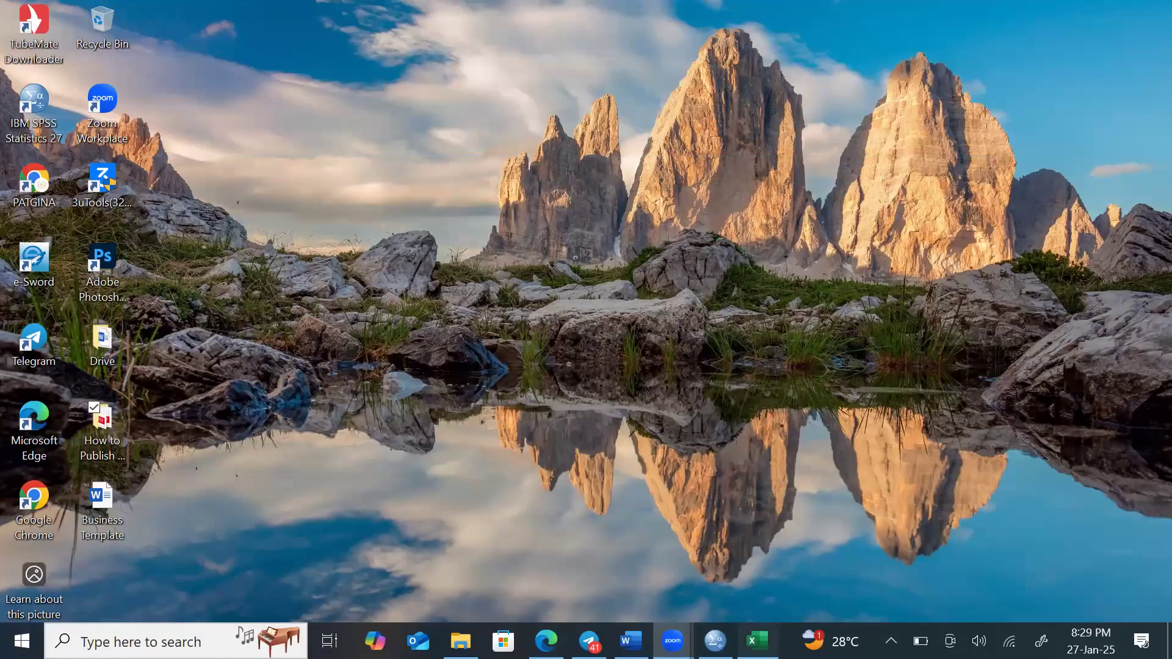
key("alt+Tab")
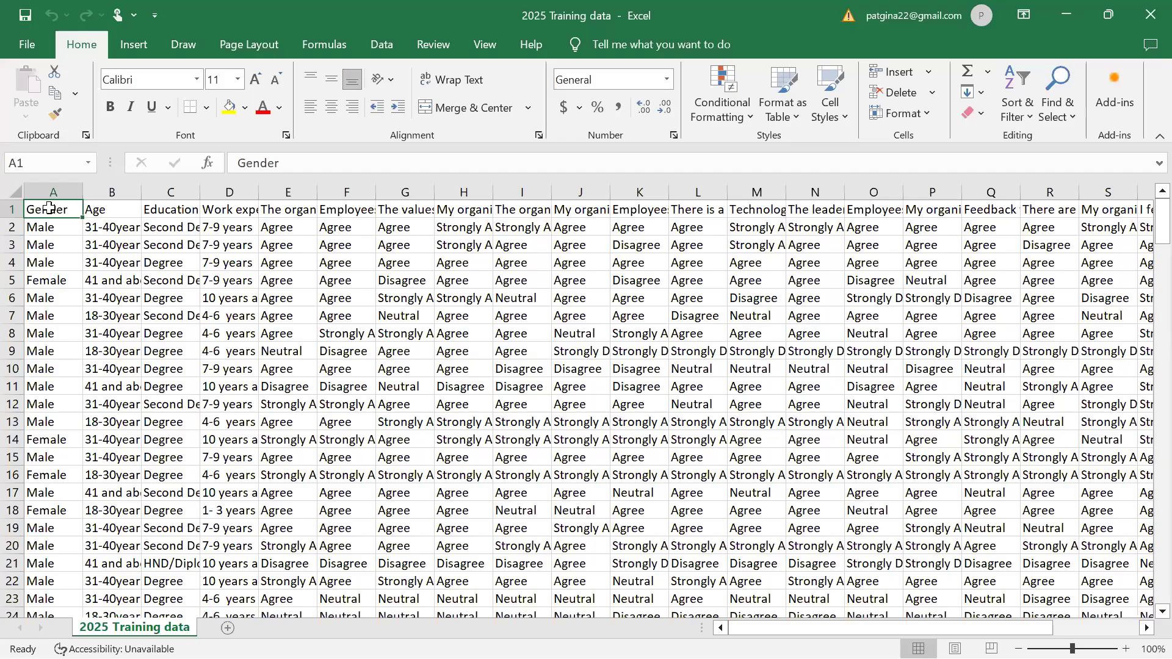
left_click(101, 212)
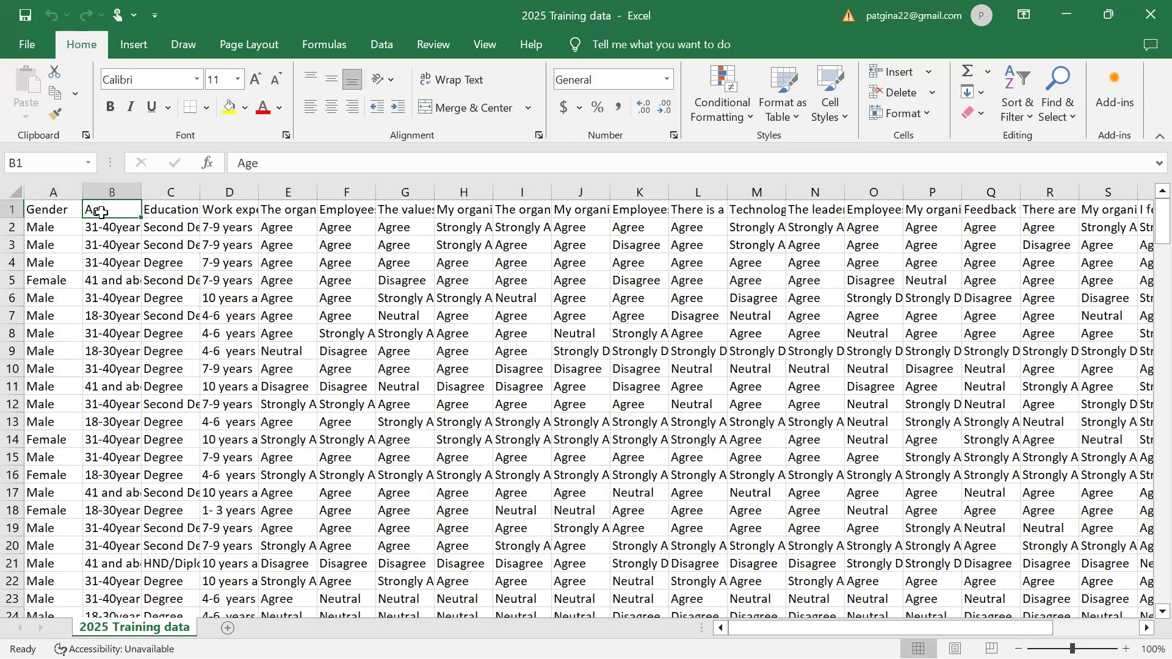
left_click(164, 207)
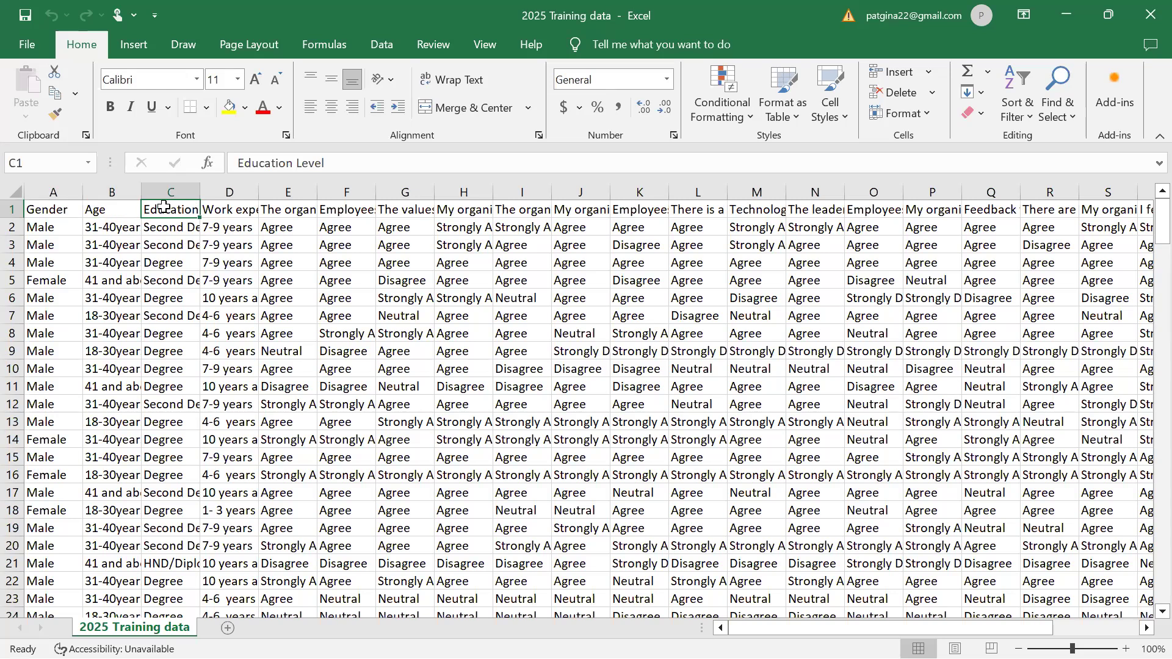
left_click(224, 209)
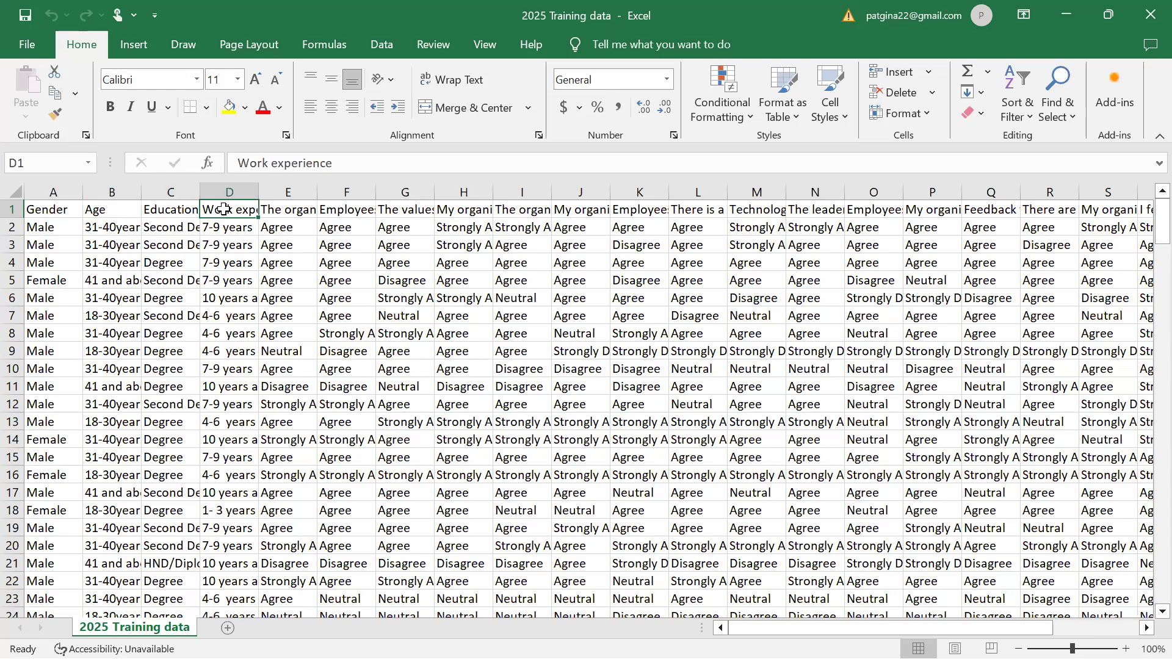
left_click(281, 211)
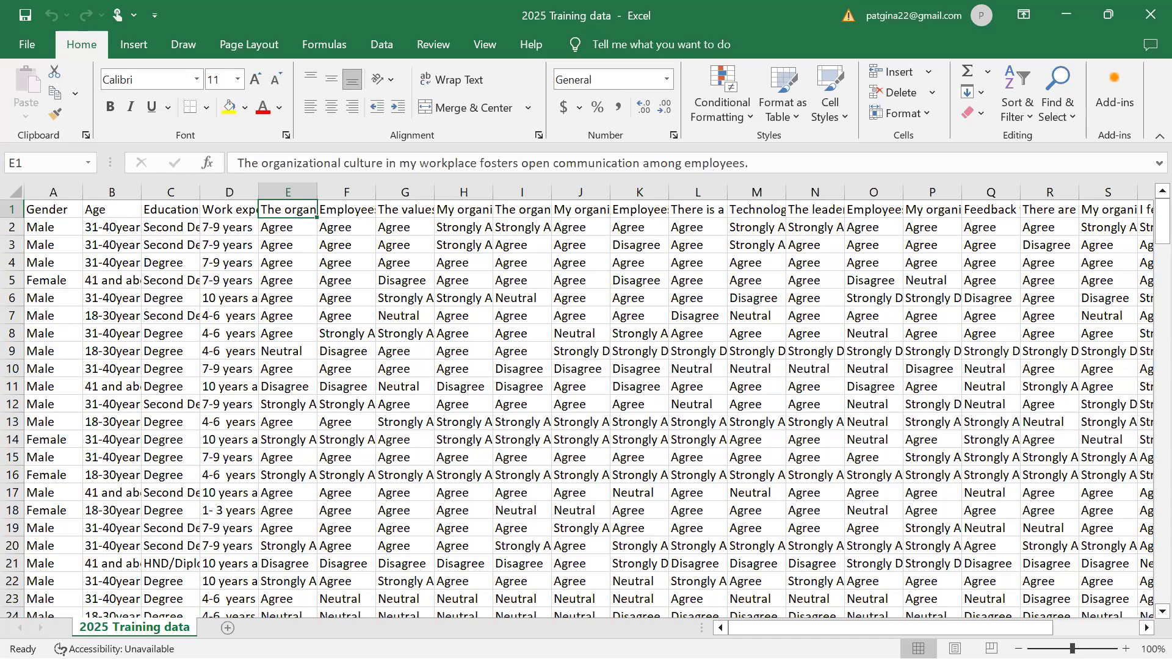
Step: Go back to the questionnaire PDF in Edge and examine the Section B rating key and Organizational Culture questions
left_click(1069, 15)
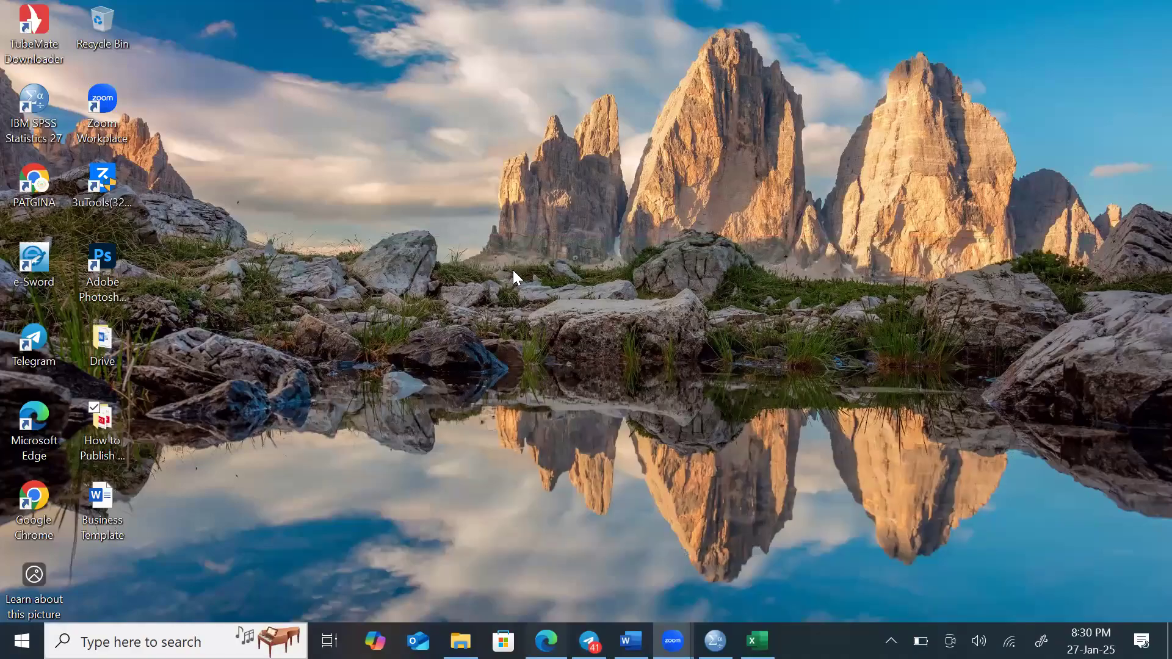
key("alt+Tab")
scroll(507, 421, "down", 6)
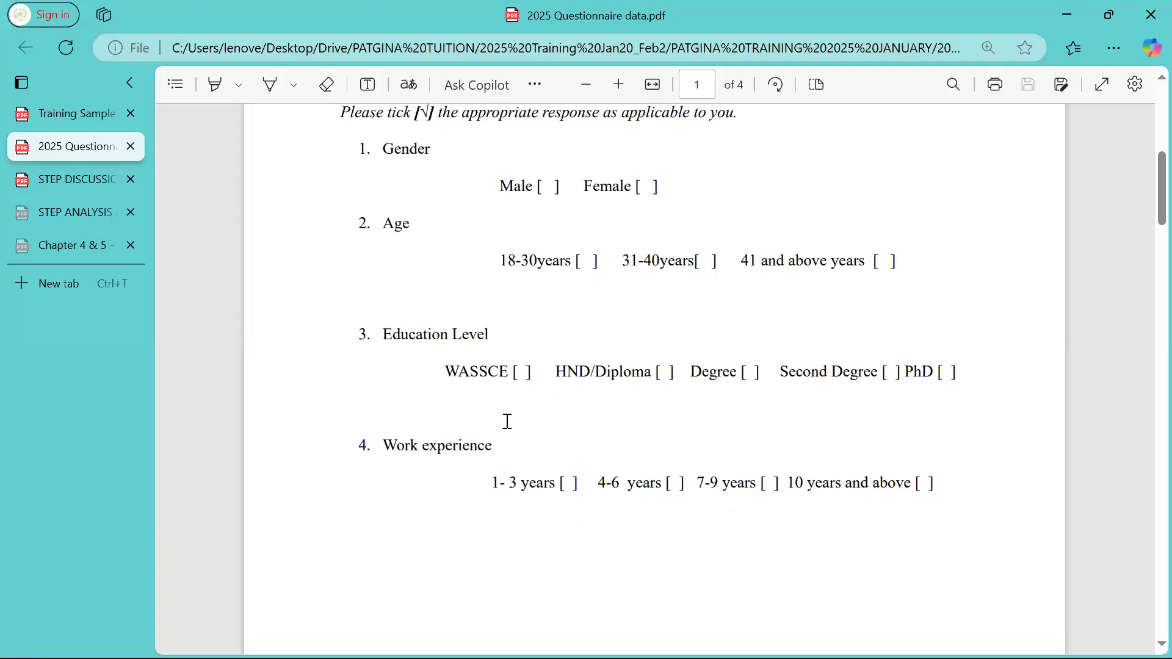
scroll(507, 421, "down", 4)
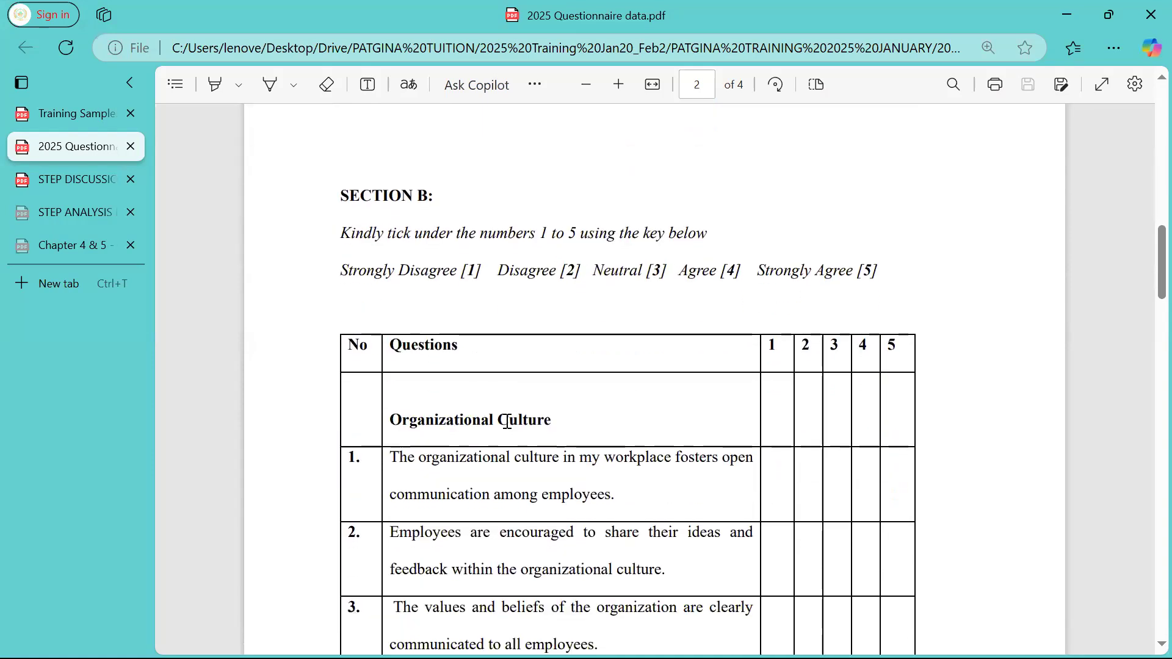
scroll(507, 421, "down", 1)
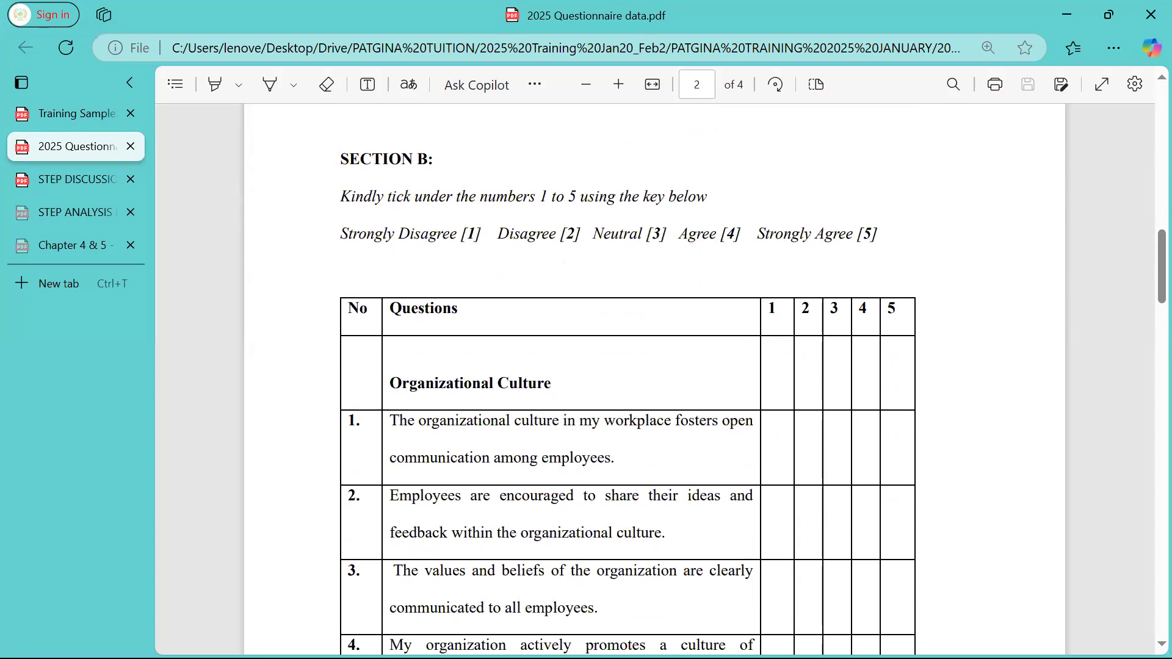
Step: Minimize the questionnaire PDF and switch back to the 2025 Training data workbook in Excel
left_click(1069, 17)
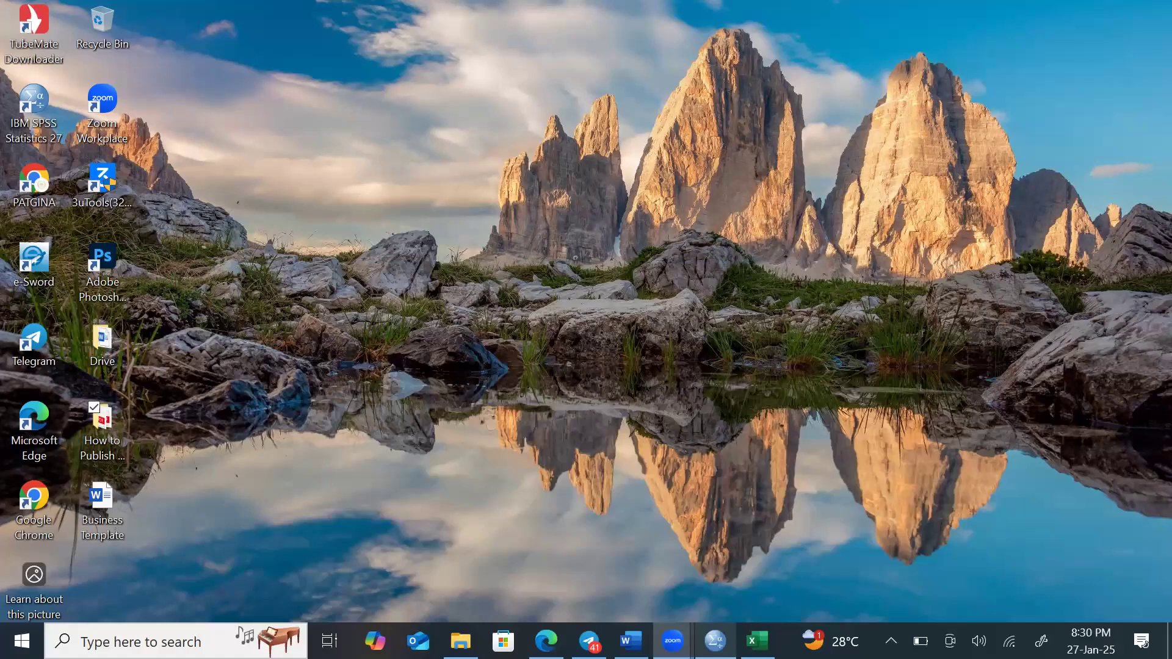
mouse_move(715, 641)
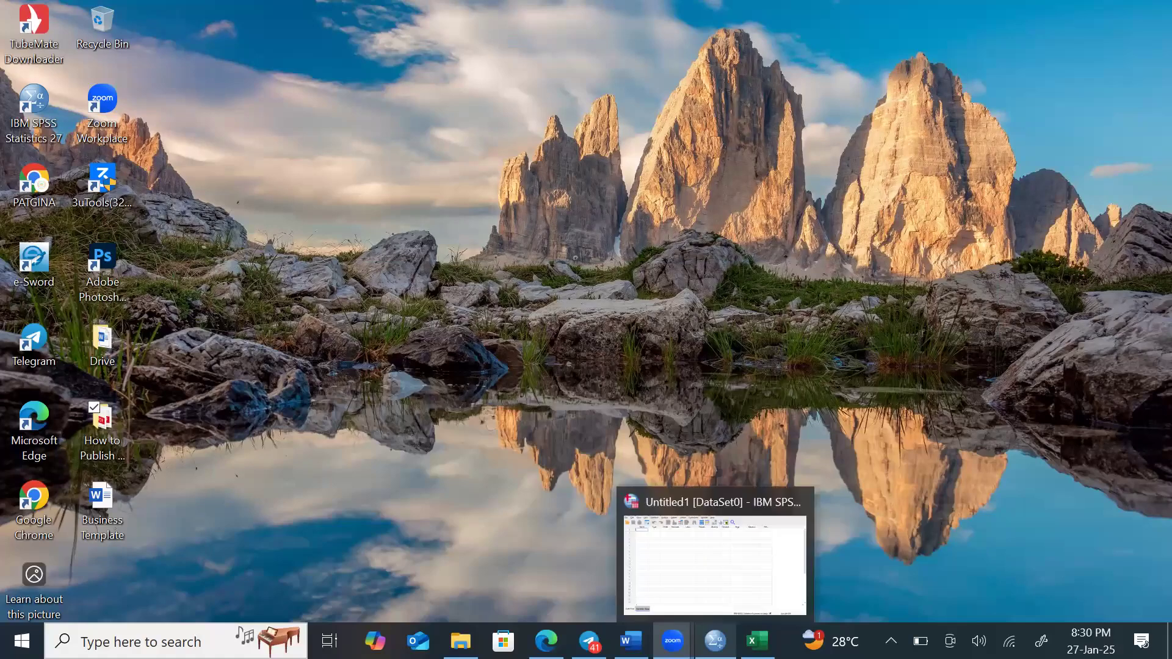
left_click(757, 641)
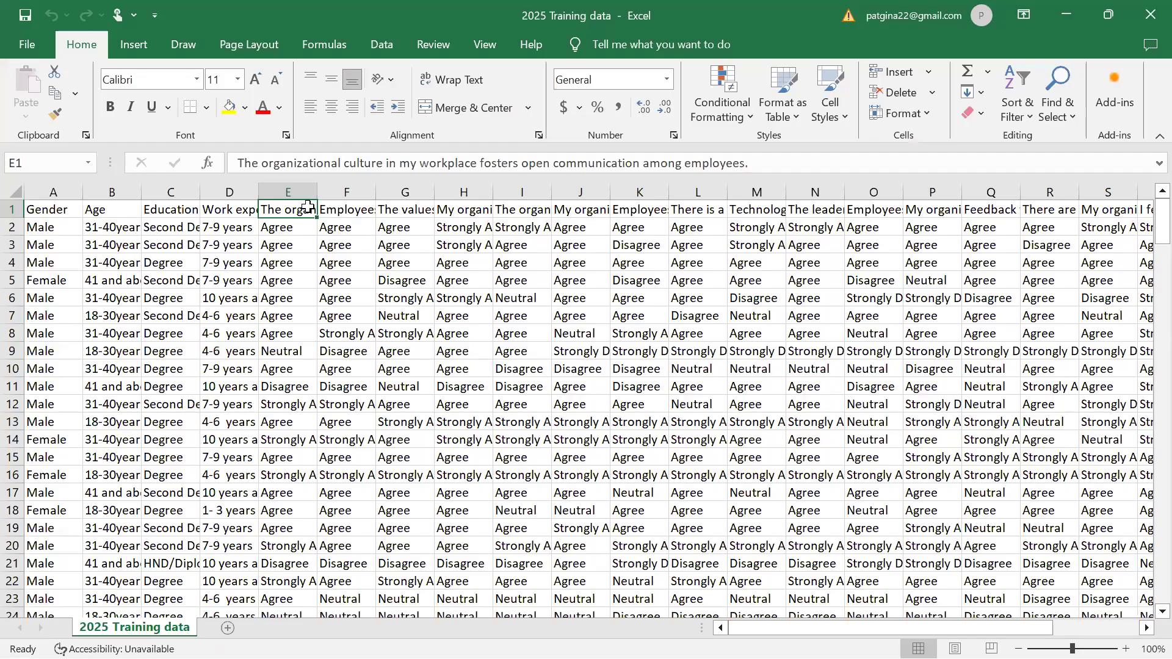
Step: Examine the full wording of the first organizational culture item in header cell E1
key("Right")
key("Left")
left_click(287, 163)
right_click(762, 162)
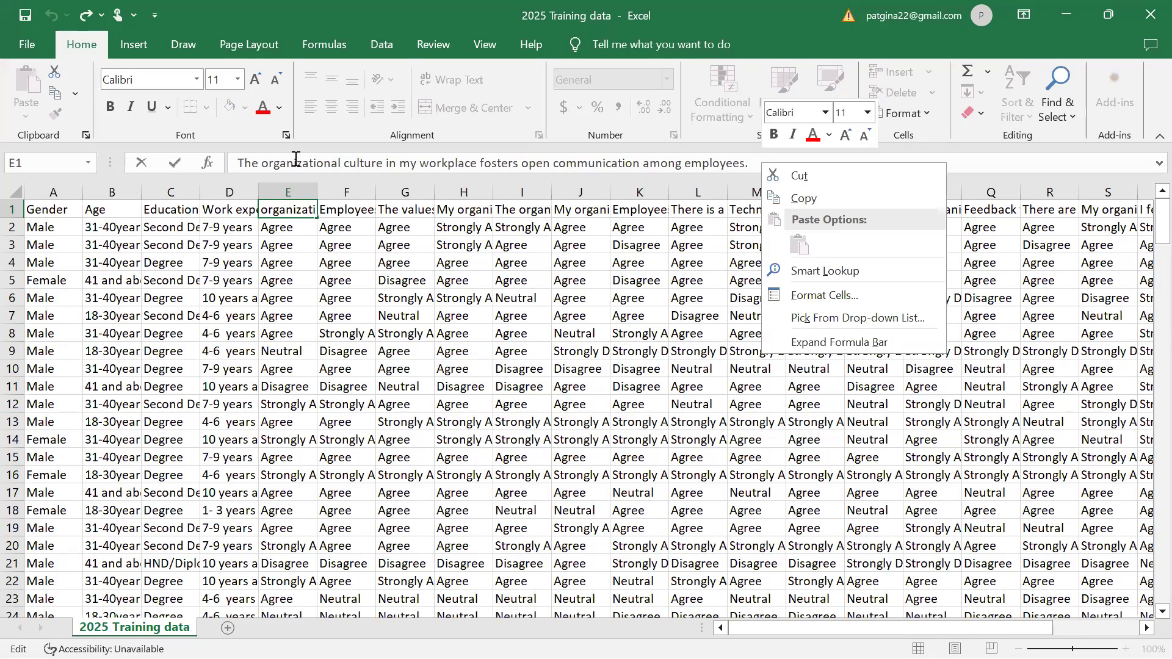
key("Escape")
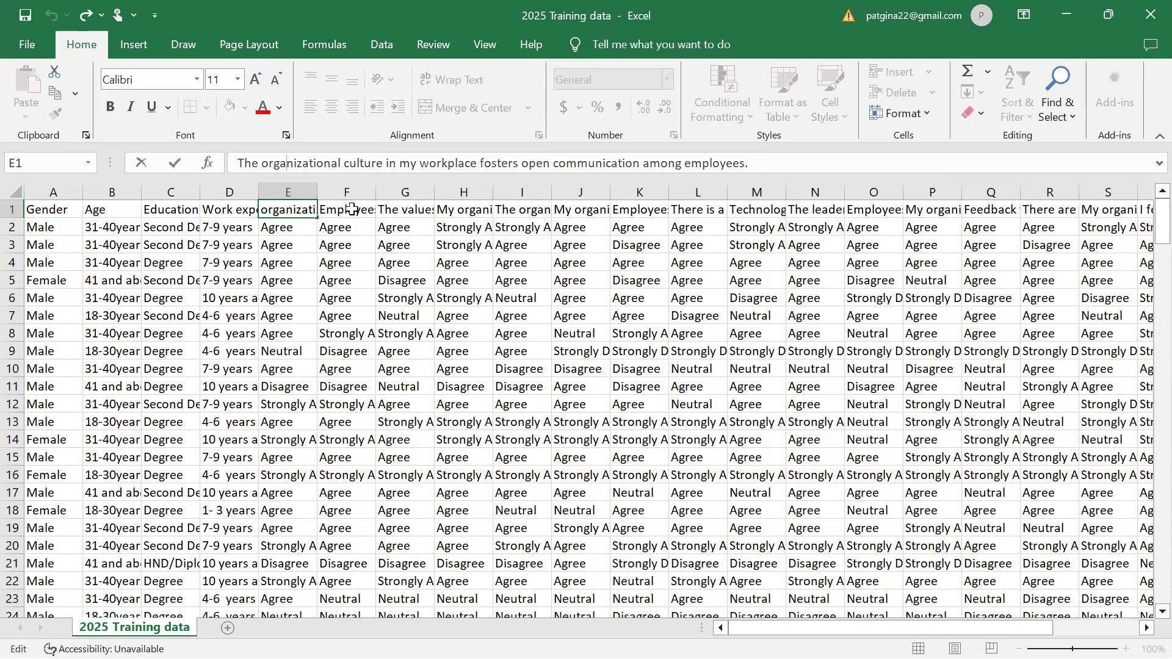
Step: Examine the remaining questionnaire item headers across row 1, from F1 through X1
key("Tab")
key("Tab")
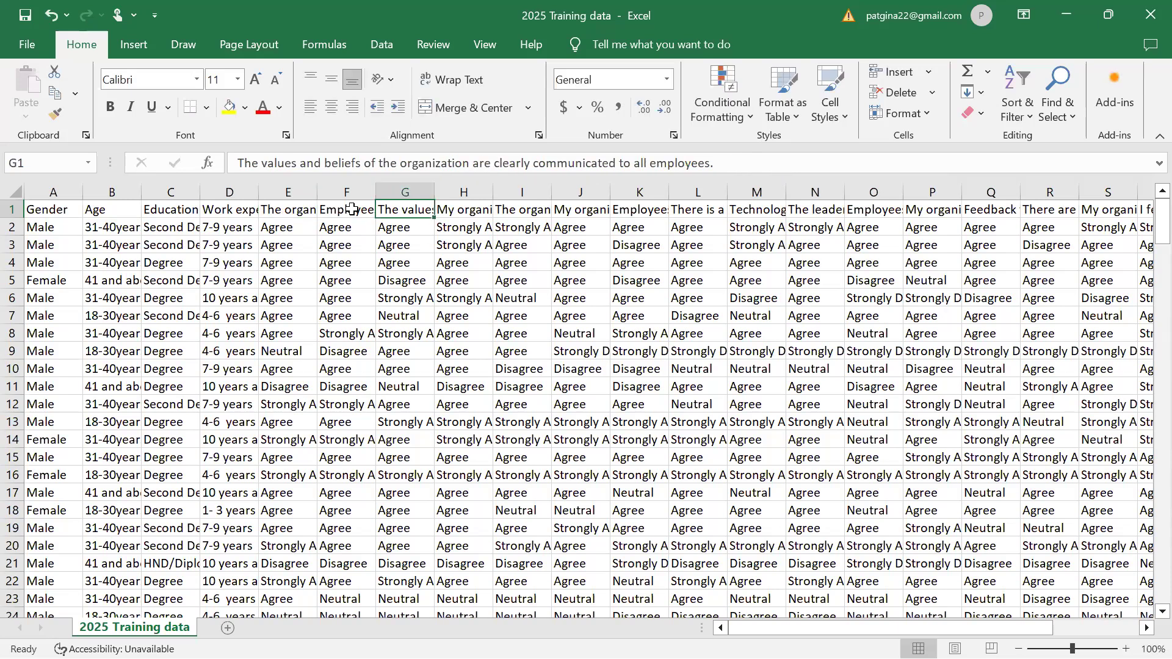
key("Tab")
key("Tab")
key("Tab")
key("Tab")
key("Tab")
key("Tab")
key("Tab")
key("Tab")
key("Tab")
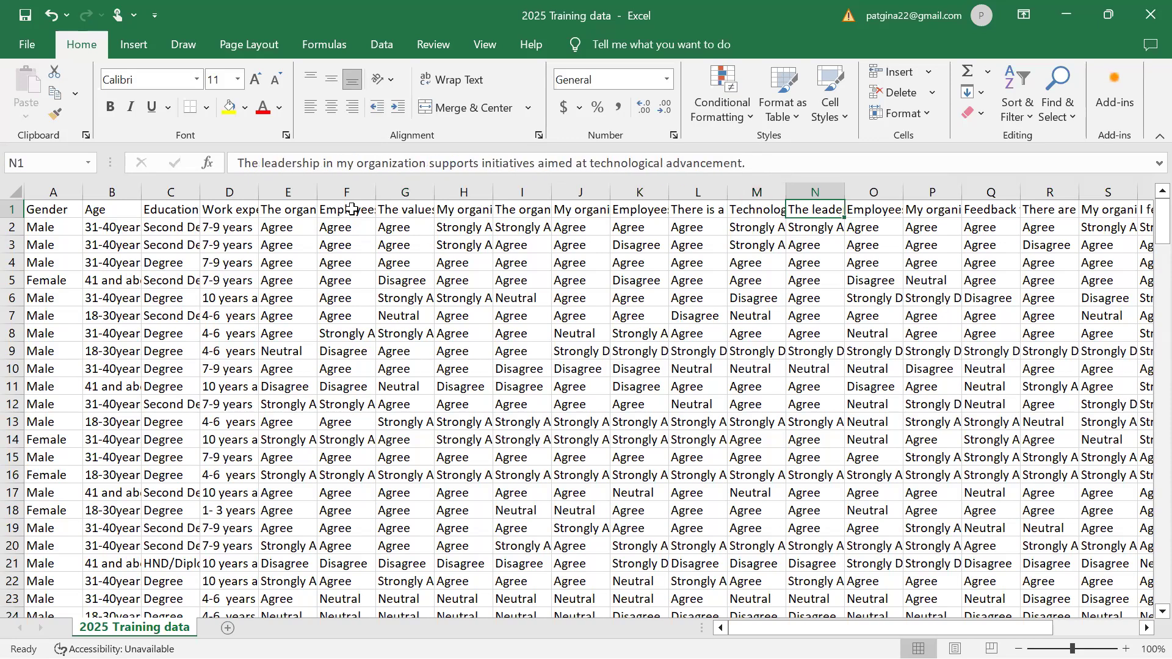
key("Tab")
key("Tab")
key("Tab")
key("Tab")
key("Tab")
key("Tab")
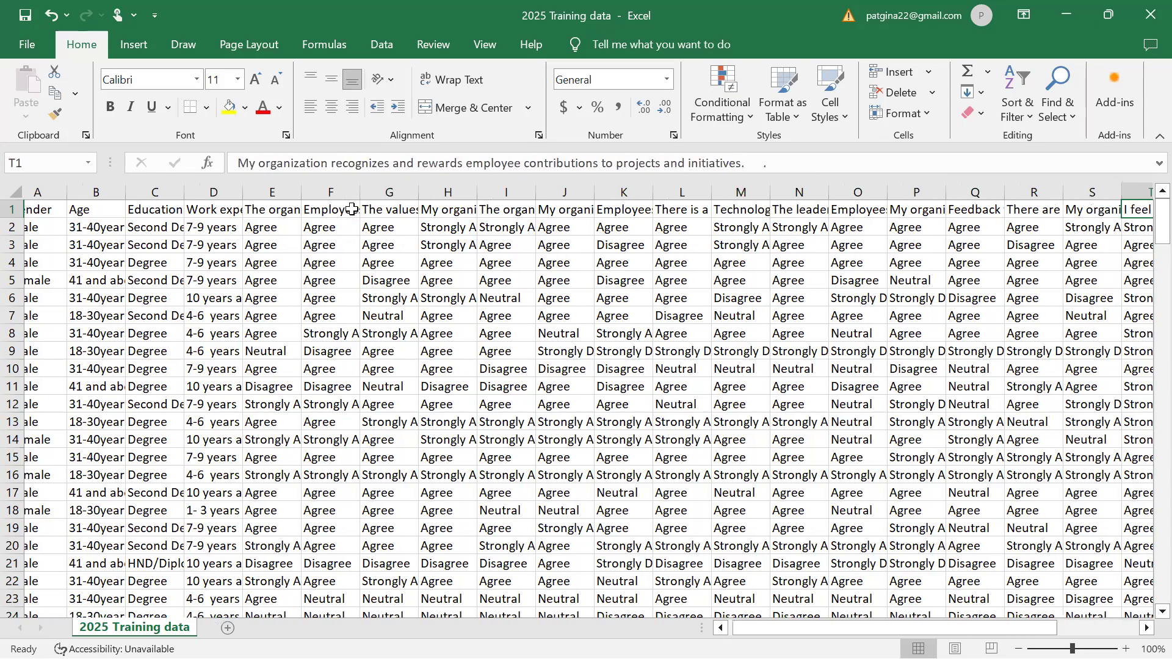
key("Tab")
key("Tab")
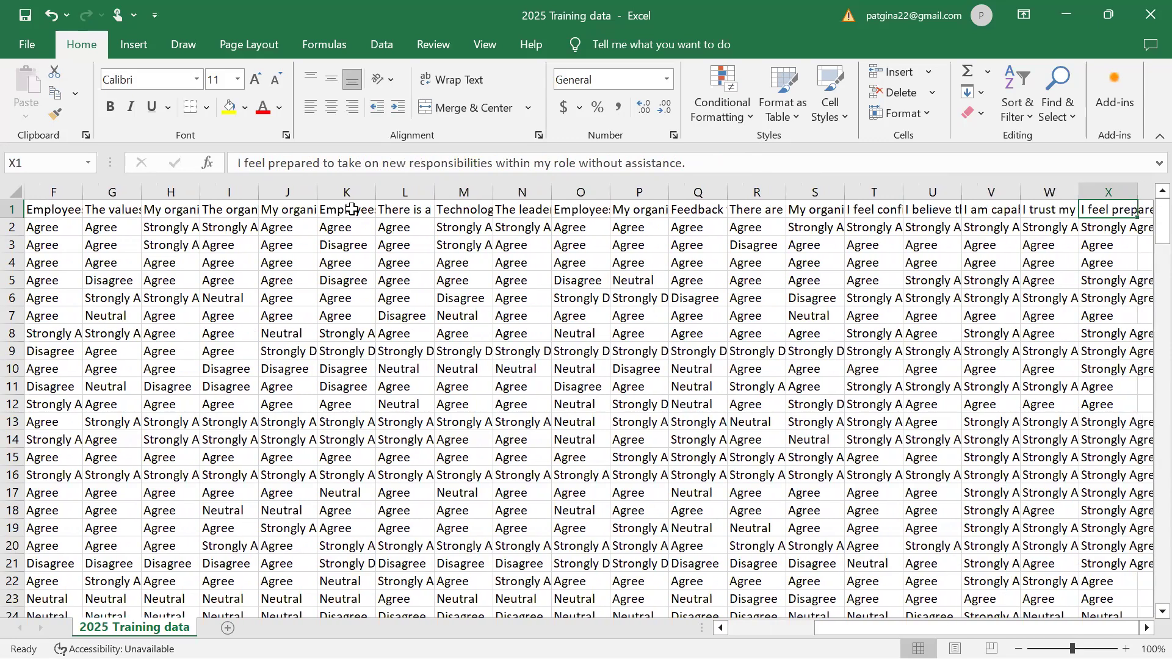
Step: Go back through the row 1 item headers to the Gender header in A1
key("shift+Tab")
key("shift+Tab")
key("shift+Tab")
key("shift+Tab")
key("shift+Tab")
key("shift+Tab")
key("shift+Tab")
key("shift+Tab")
key("shift+Tab")
key("shift+Tab")
key("shift+Tab")
key("shift+Tab")
key("shift+Tab")
key("shift+Tab")
key("shift+Tab")
key("shift+Tab")
key("shift+Tab")
key("shift+Tab")
key("shift+Tab")
key("shift+Tab")
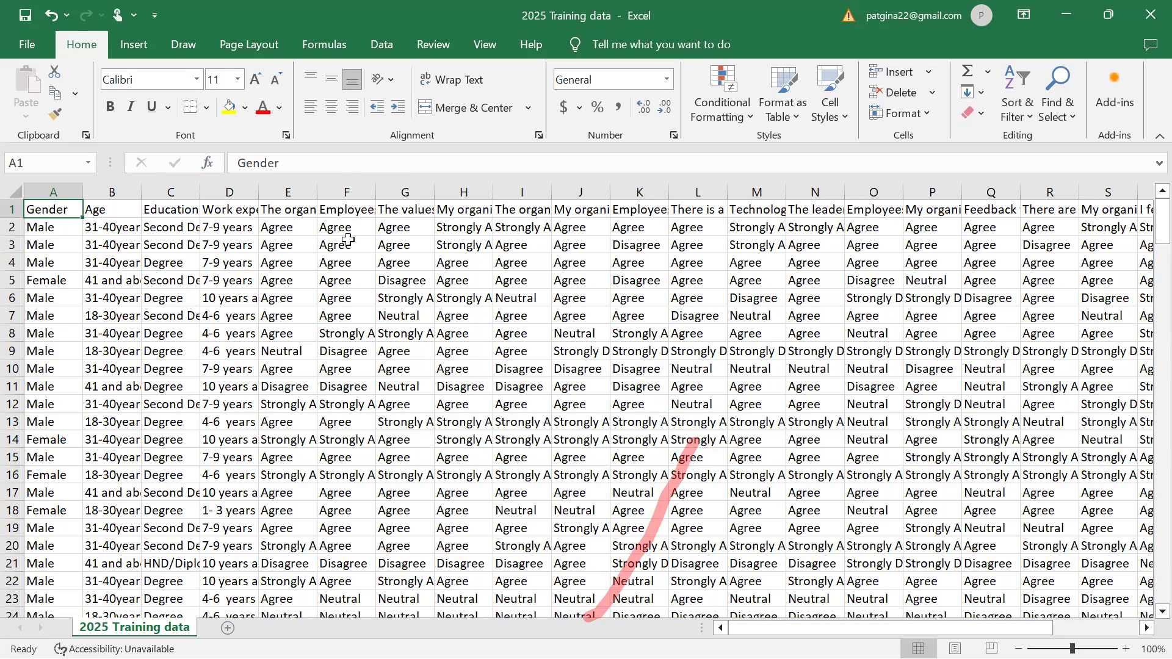
Step: Examine the first respondent's answers in row 2, from Gender across to column S
left_click(43, 229)
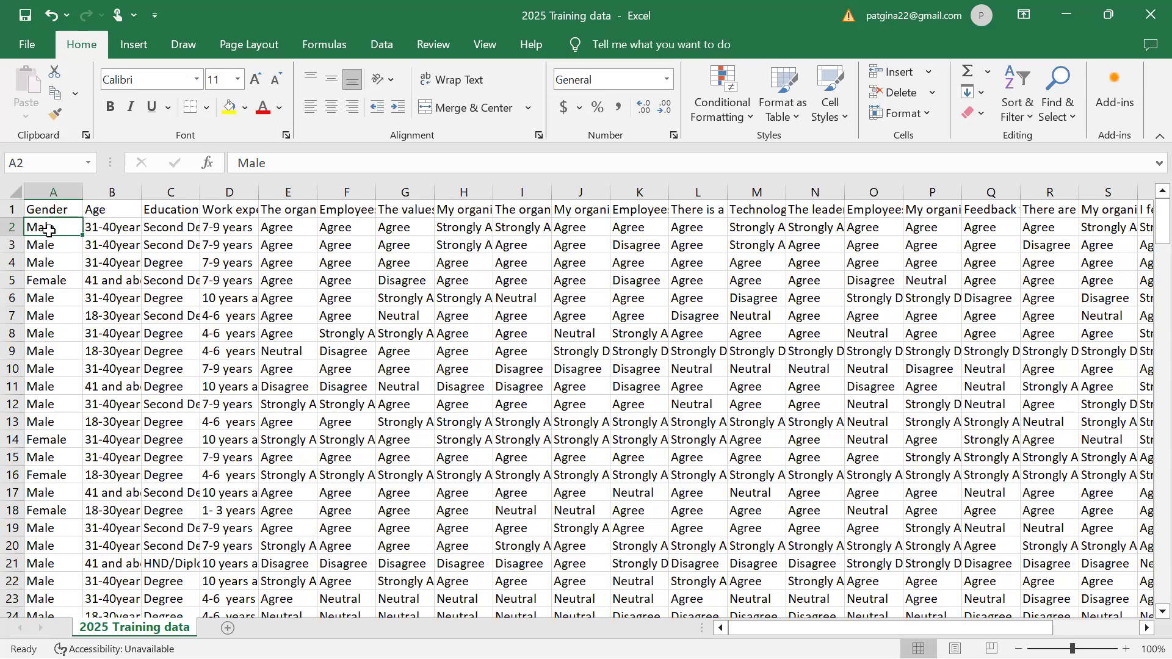
key("Right")
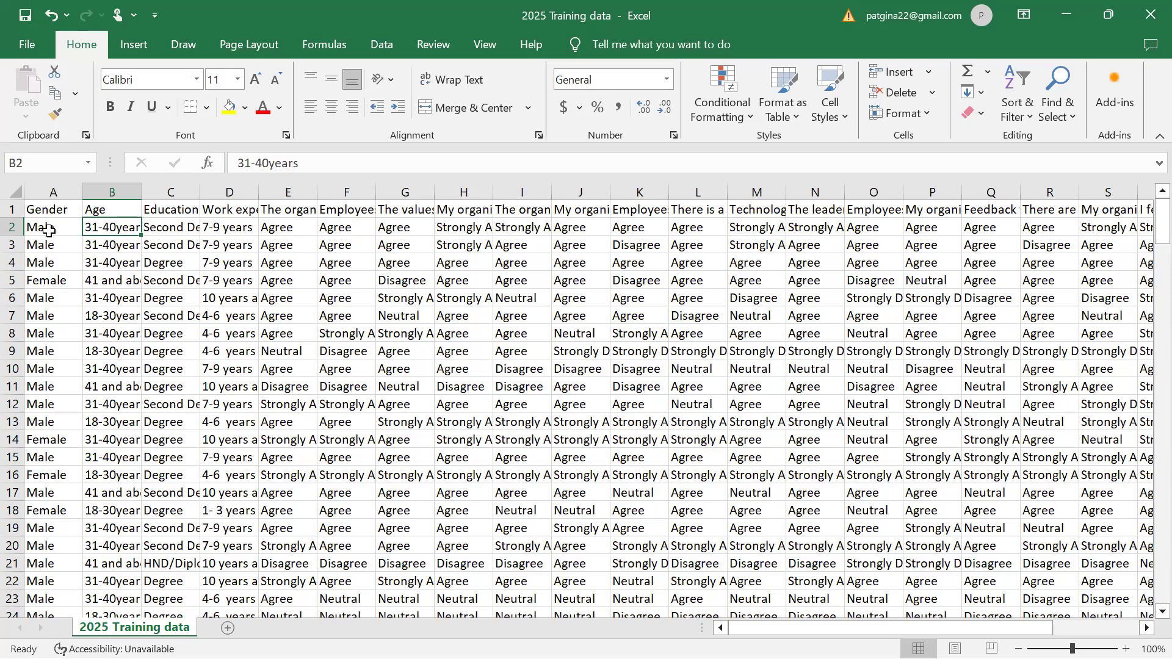
key("Right")
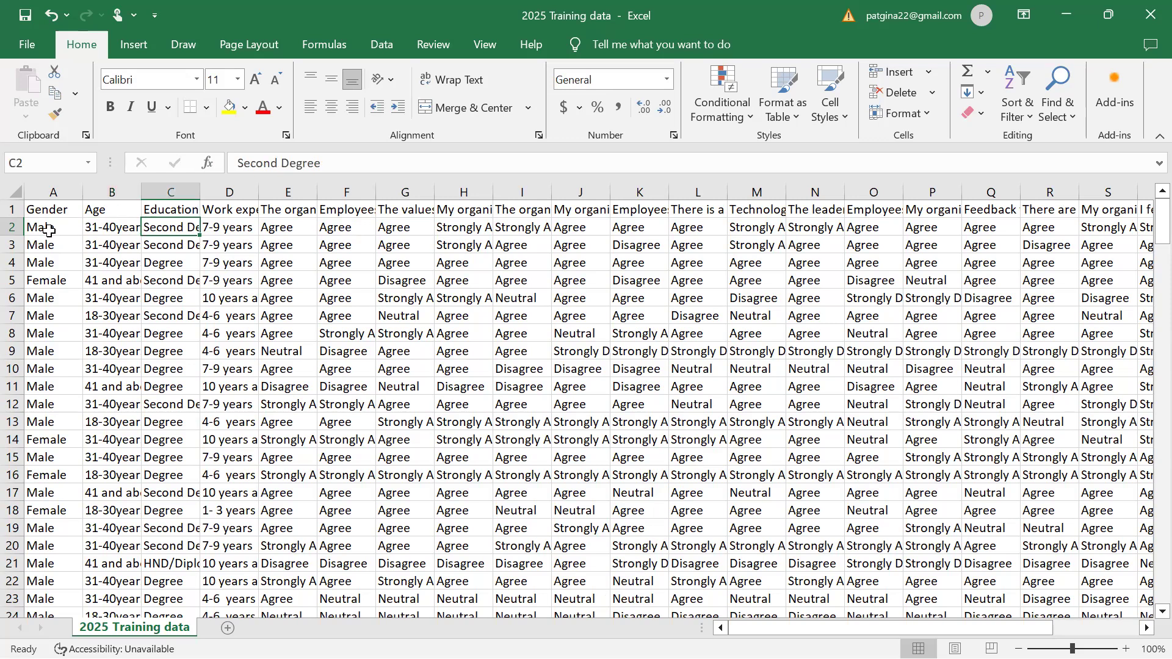
key("Right")
key("Right")
key("Right")
key("Right")
key("Right")
key("Right")
key("Right")
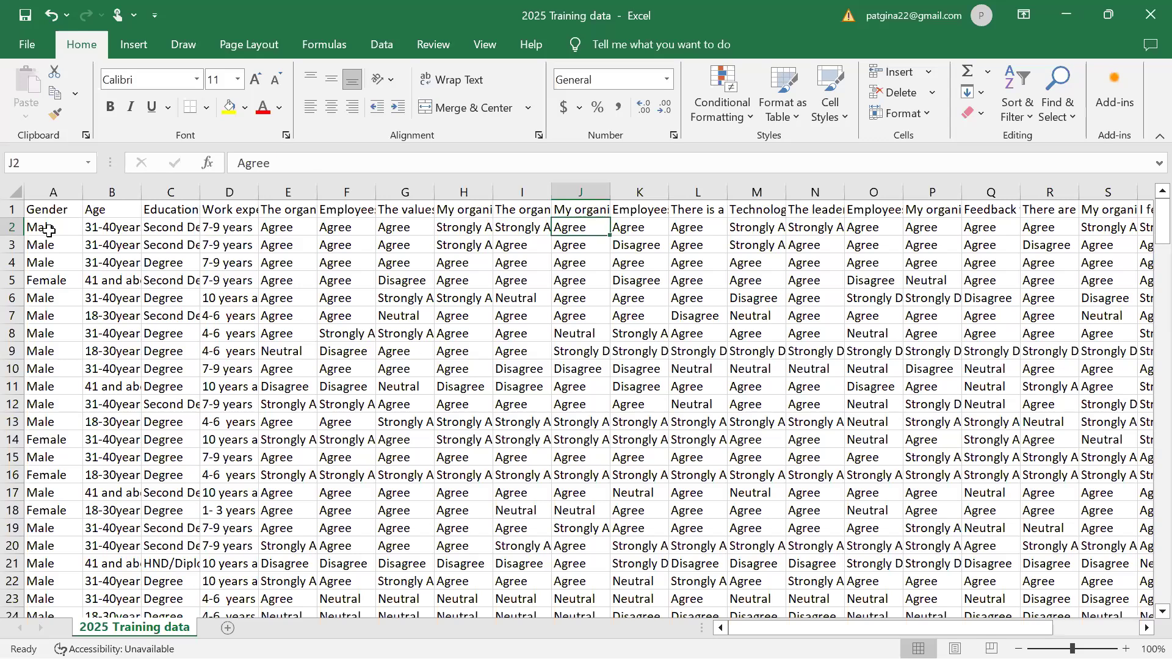
key("Right")
key("Right")
key("Right")
key("Right")
key("Right")
key("Right")
key("Right")
key("Right")
key("Right")
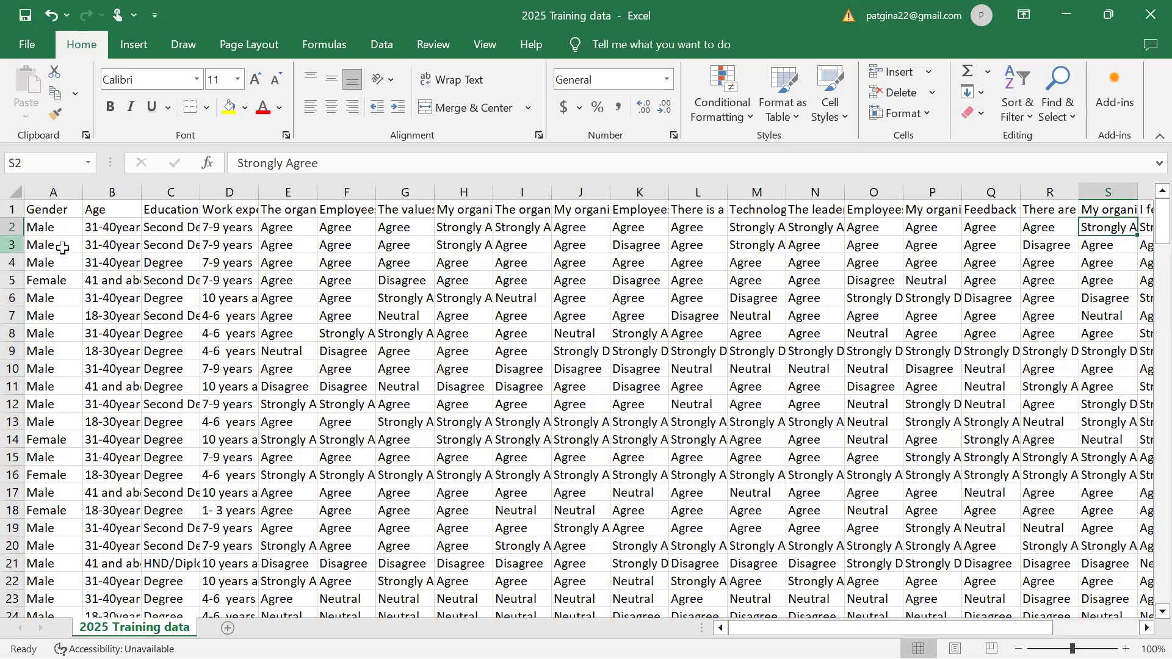
Step: Examine the second respondent's answers in row 3 from Gender across to column L, ending at A4
left_click(62, 248)
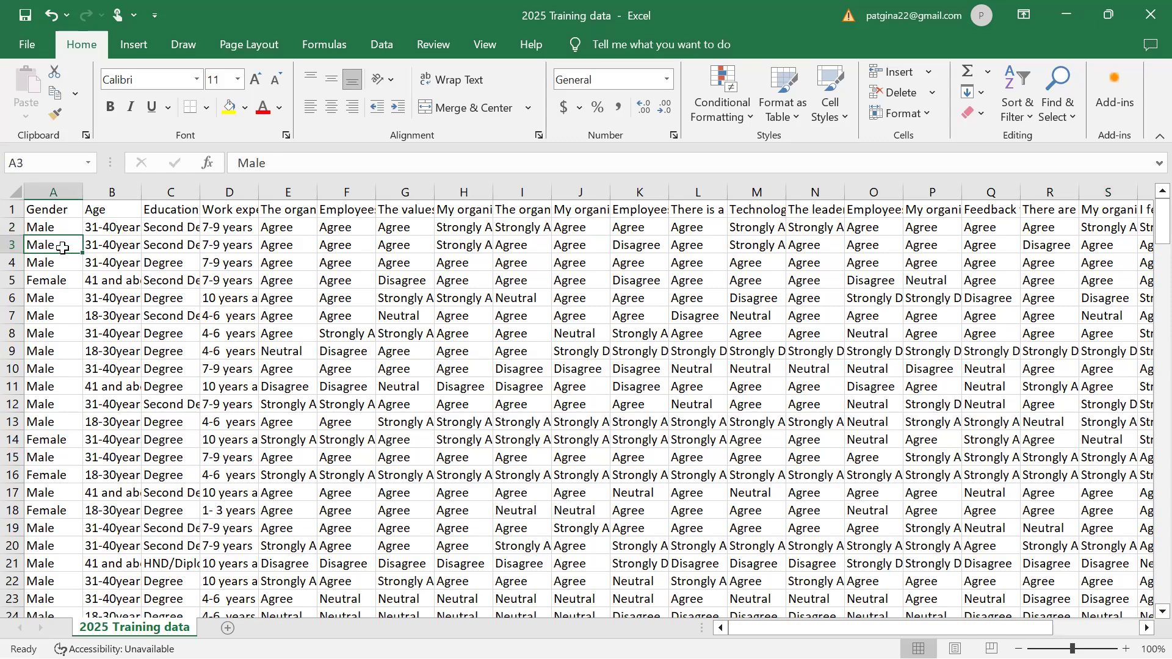
key("Right")
key("Right")
key("Right")
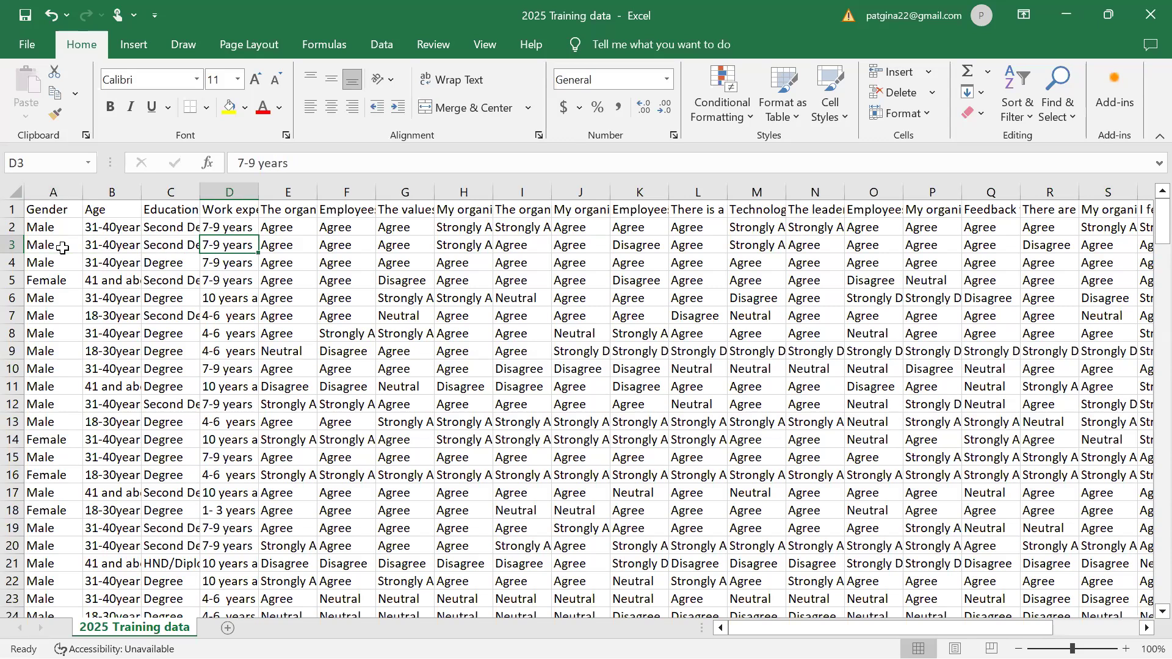
key("Right")
key("Right")
key("Right")
key("Right")
key("Right")
key("Right")
key("Right")
key("Right")
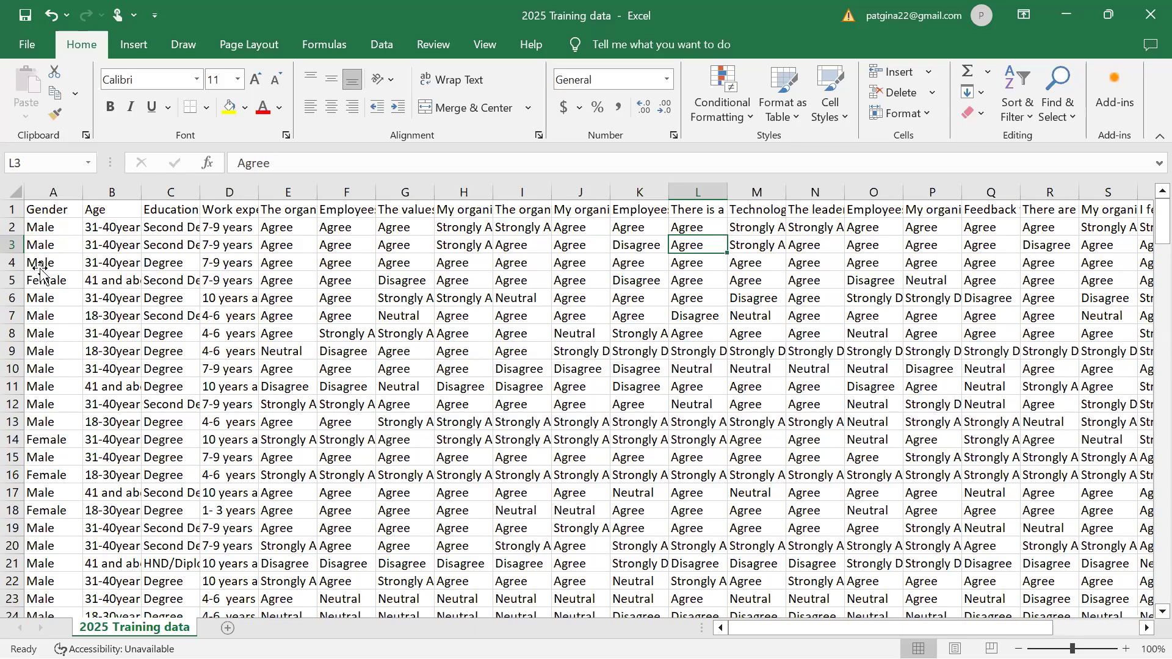
left_click(40, 269)
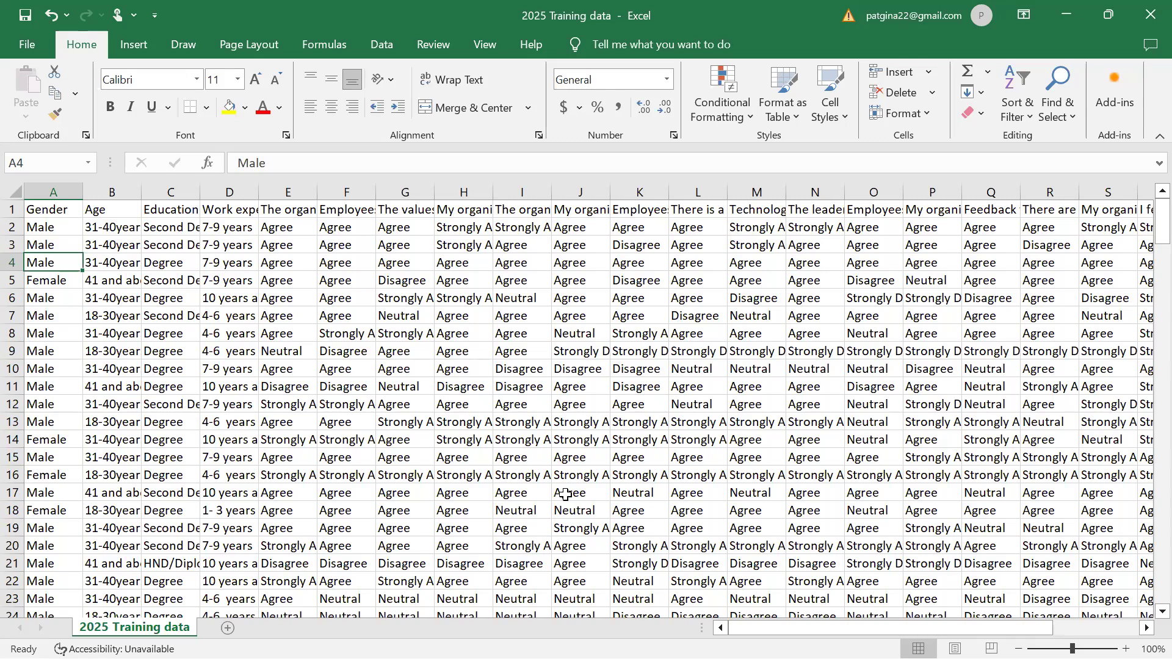
Step: Minimize the training data workbook and switch to the PRACTICAL WORK IN CLASS document in Word
left_click(1069, 16)
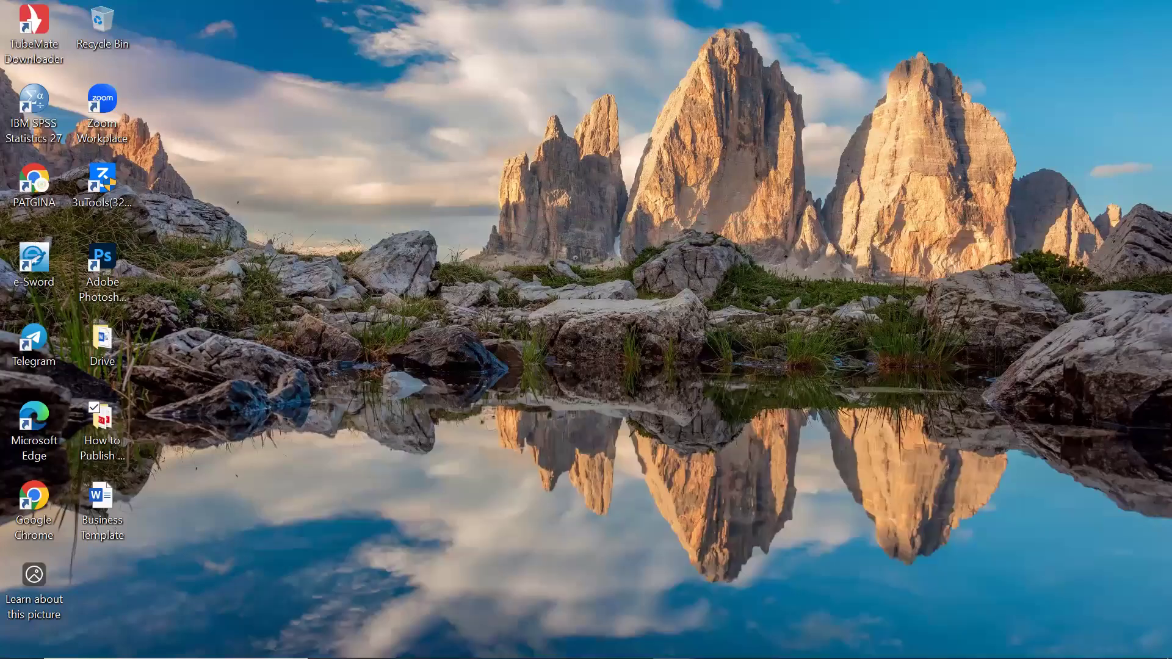
mouse_move(715, 641)
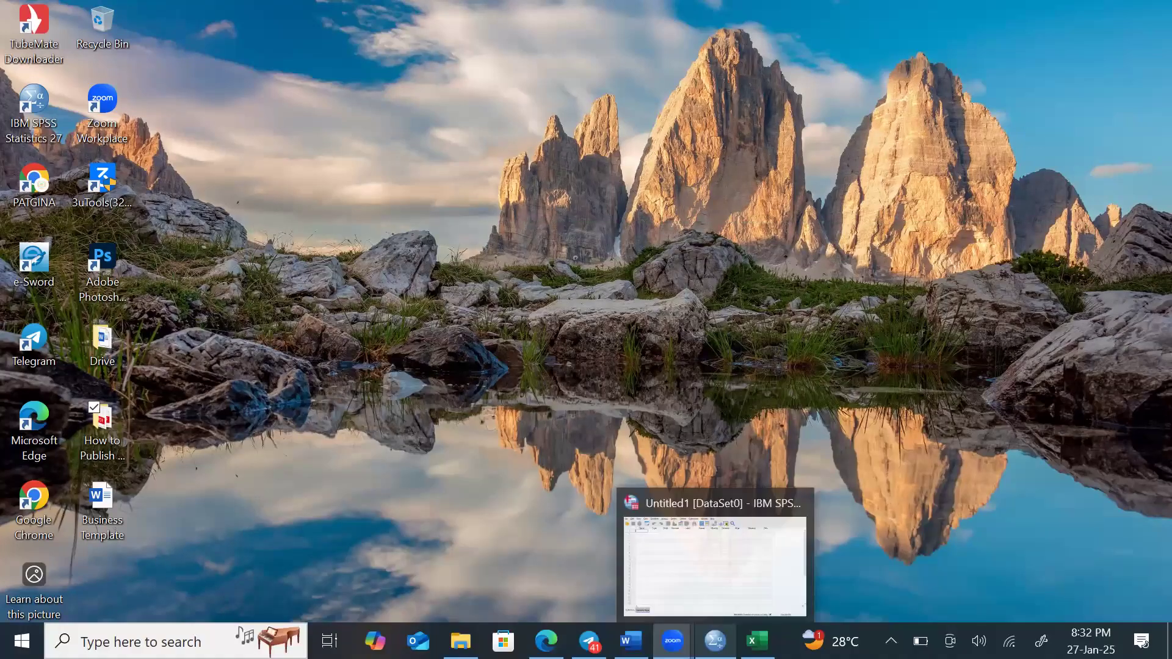
mouse_move(547, 641)
mouse_move(630, 641)
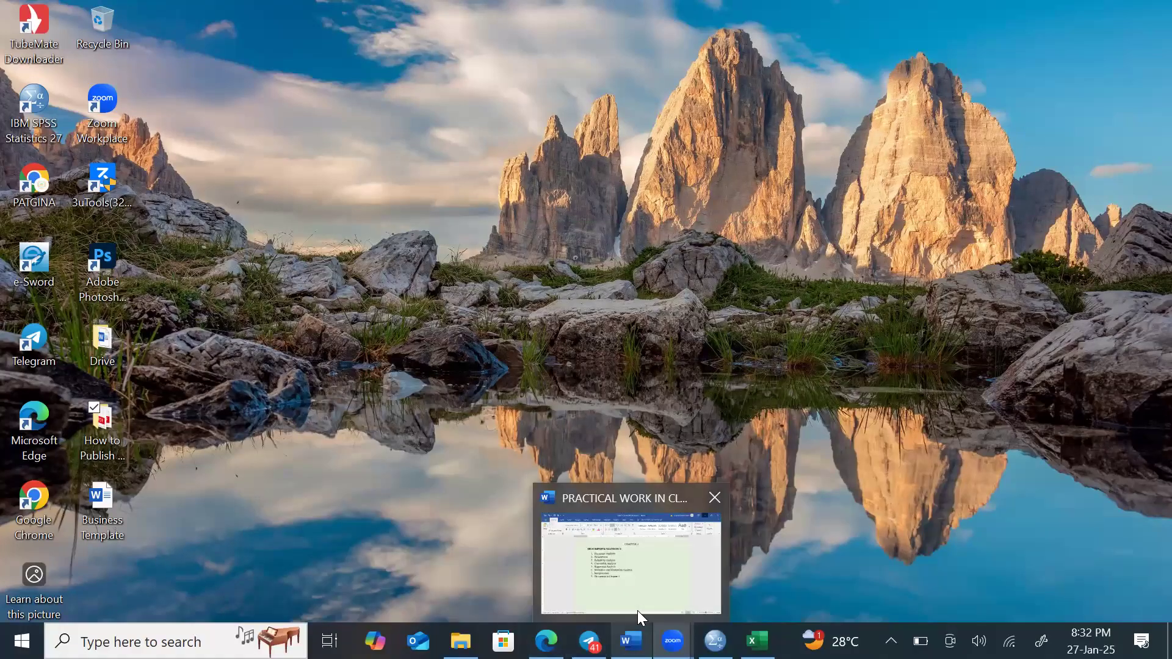
left_click(637, 610)
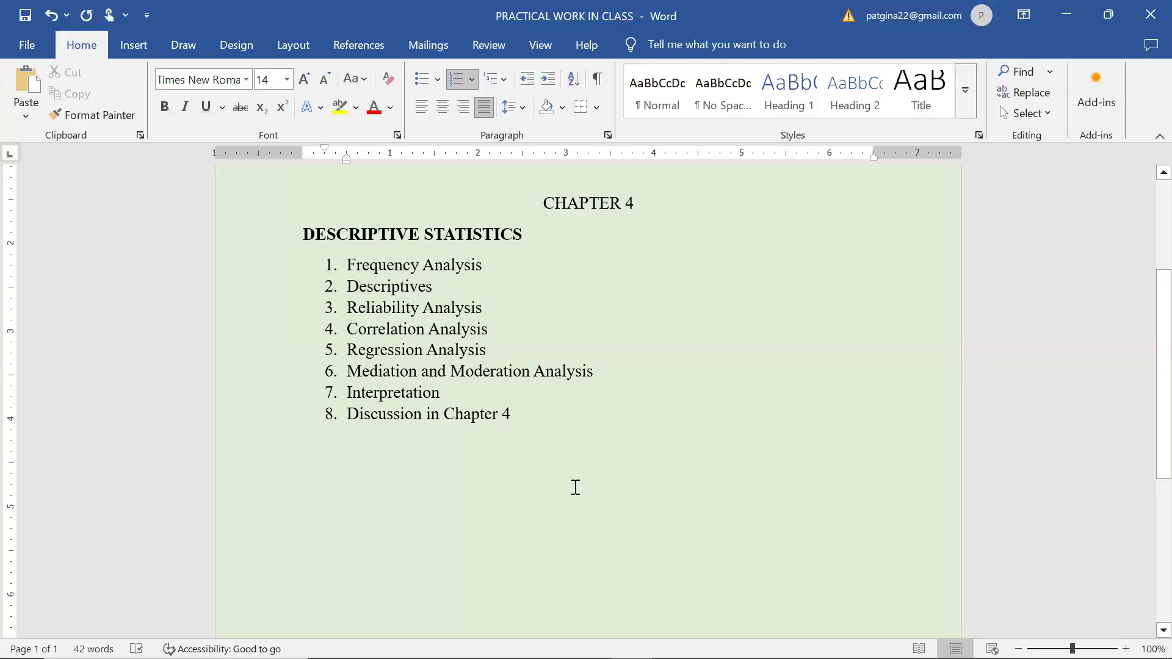
Step: Add a left-aligned line reading "csv" below the Chapter 4 topic list
left_click(432, 462)
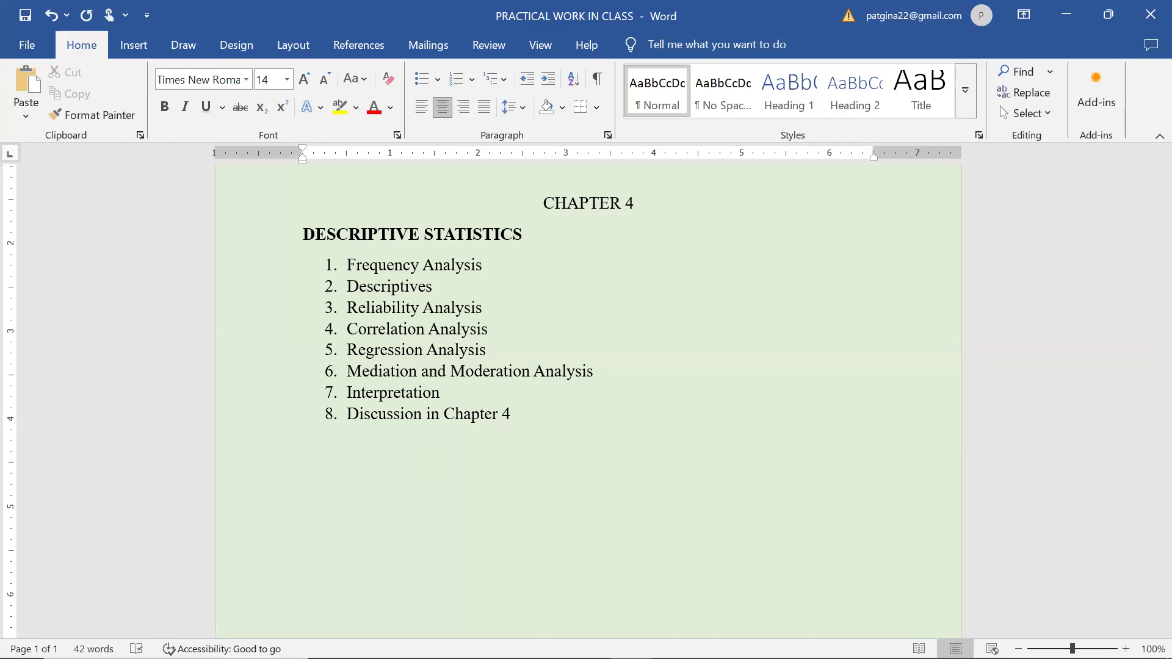
key("ctrl+l")
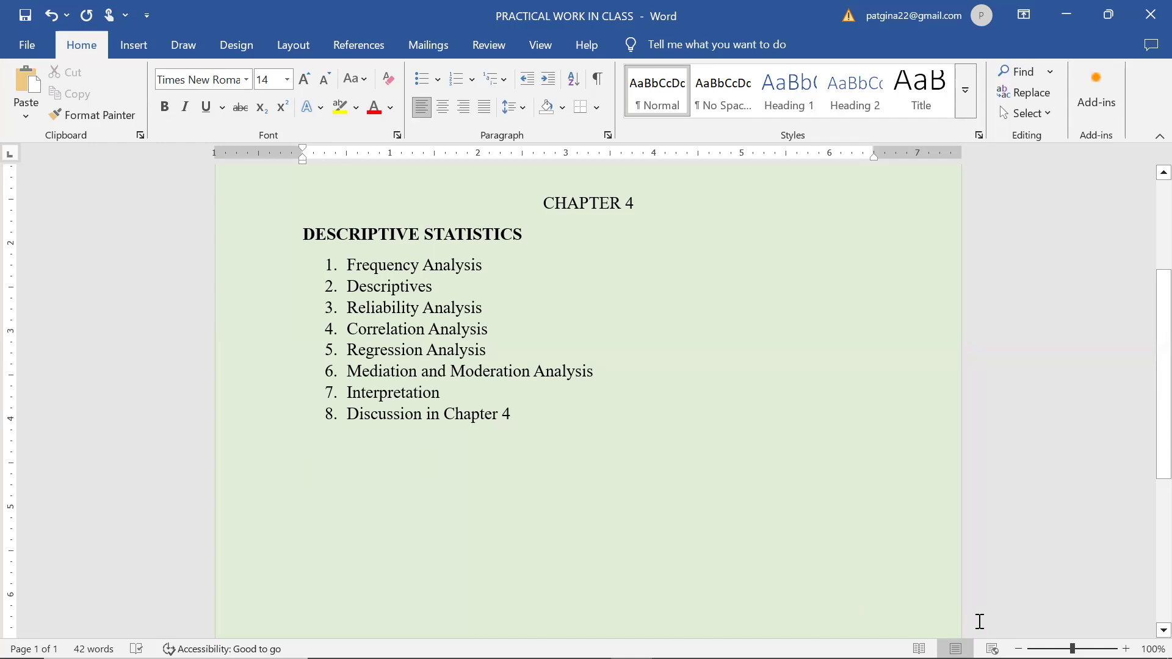
scroll(1143, 479, "down", 2)
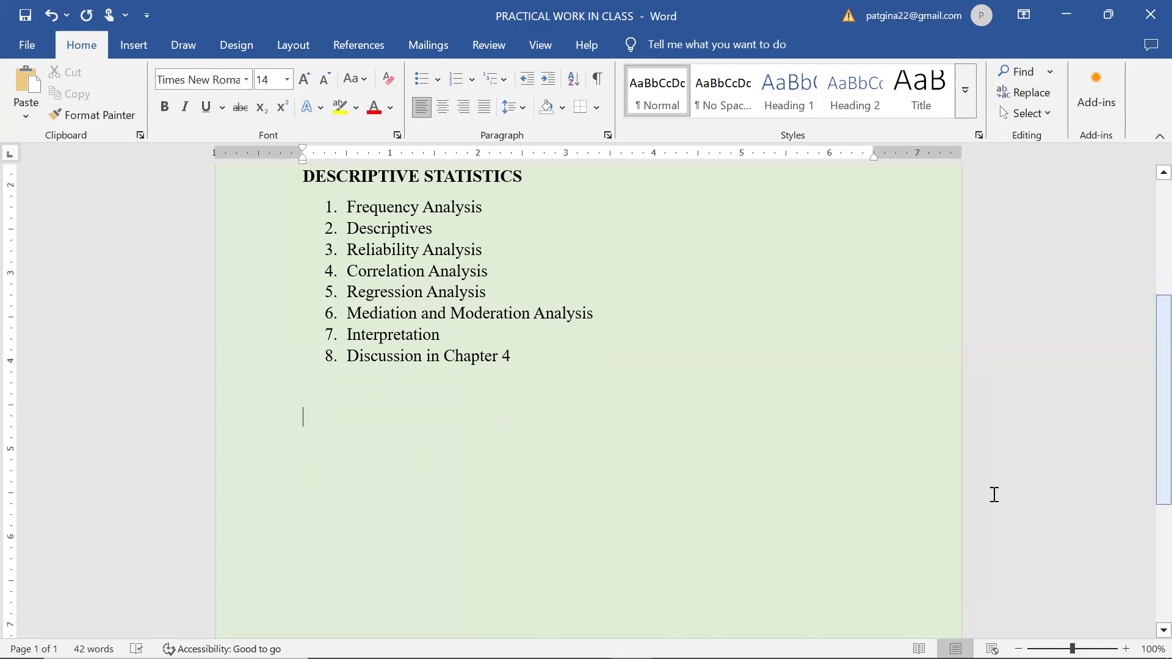
type("cvs")
key("BackSpace")
key("BackSpace")
type("ss")
key("BackSpace")
type("v")
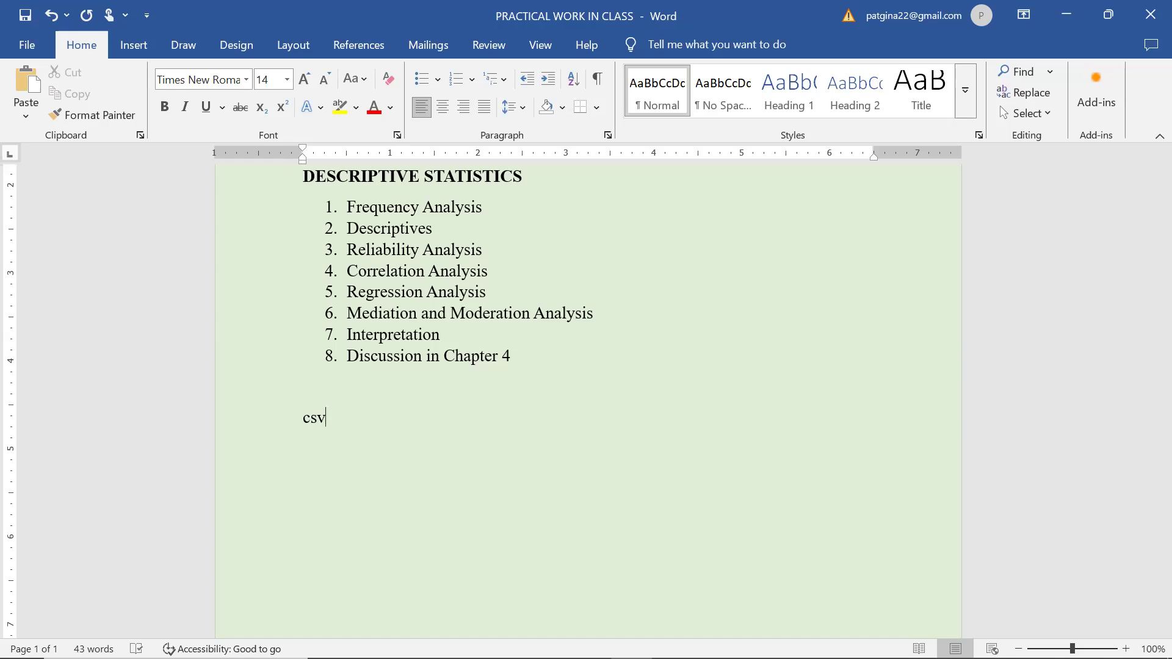
Step: Minimize the Word document, switch to the SPSS Statistics Data Editor and start a CSV data import
left_click(1067, 16)
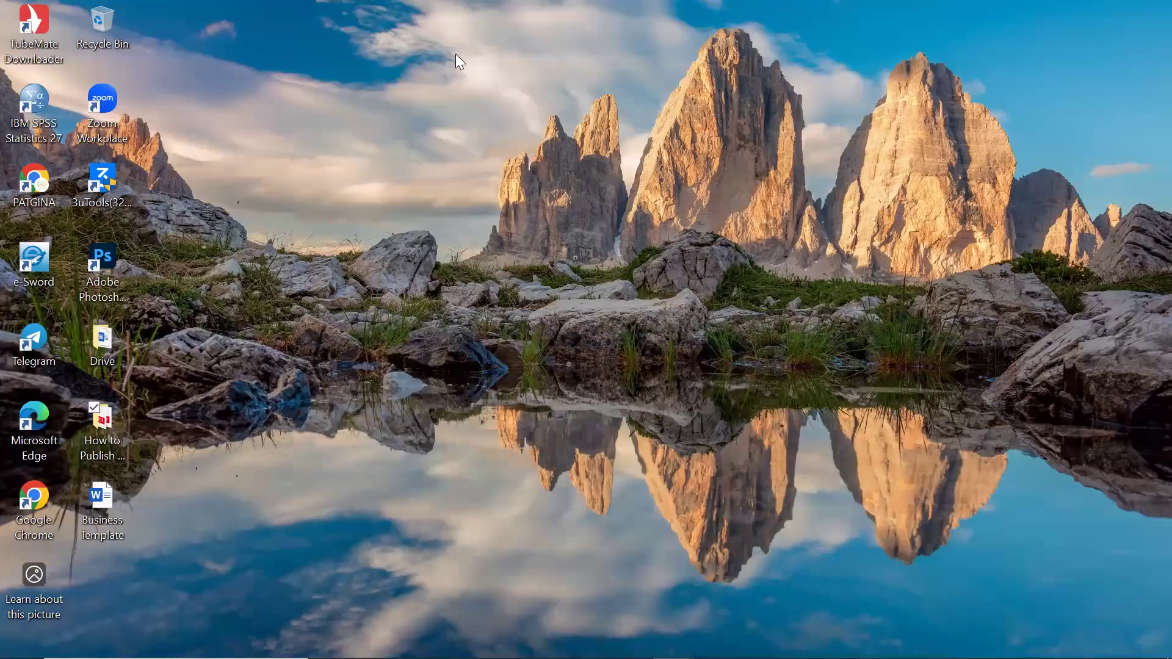
right_click(456, 54)
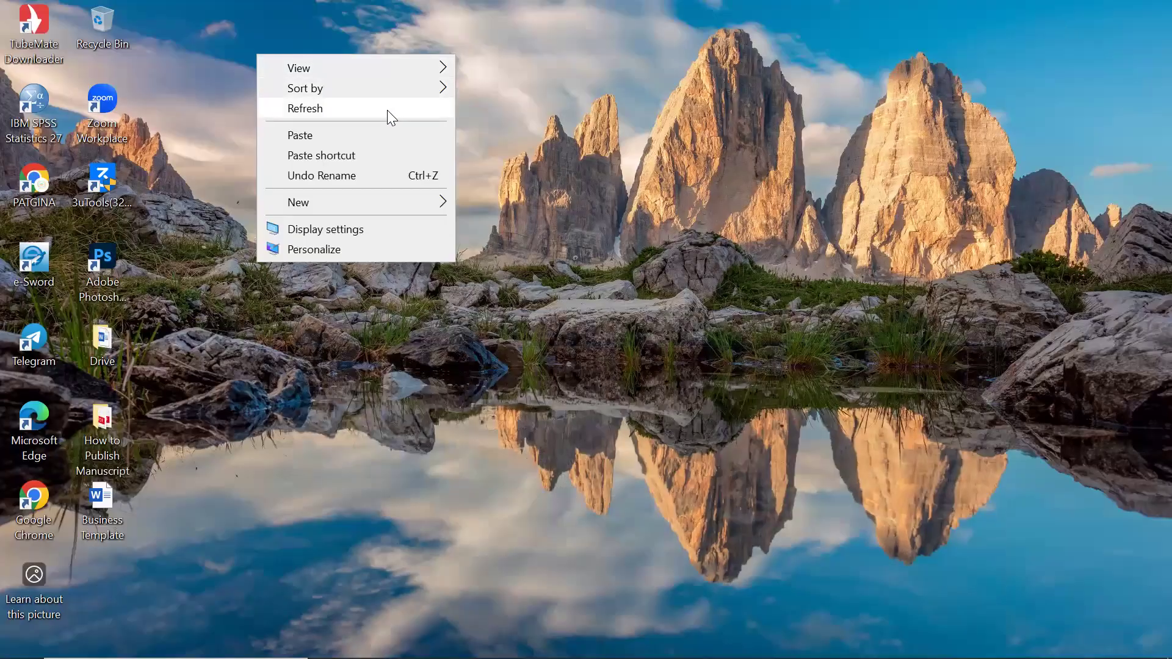
left_click(323, 109)
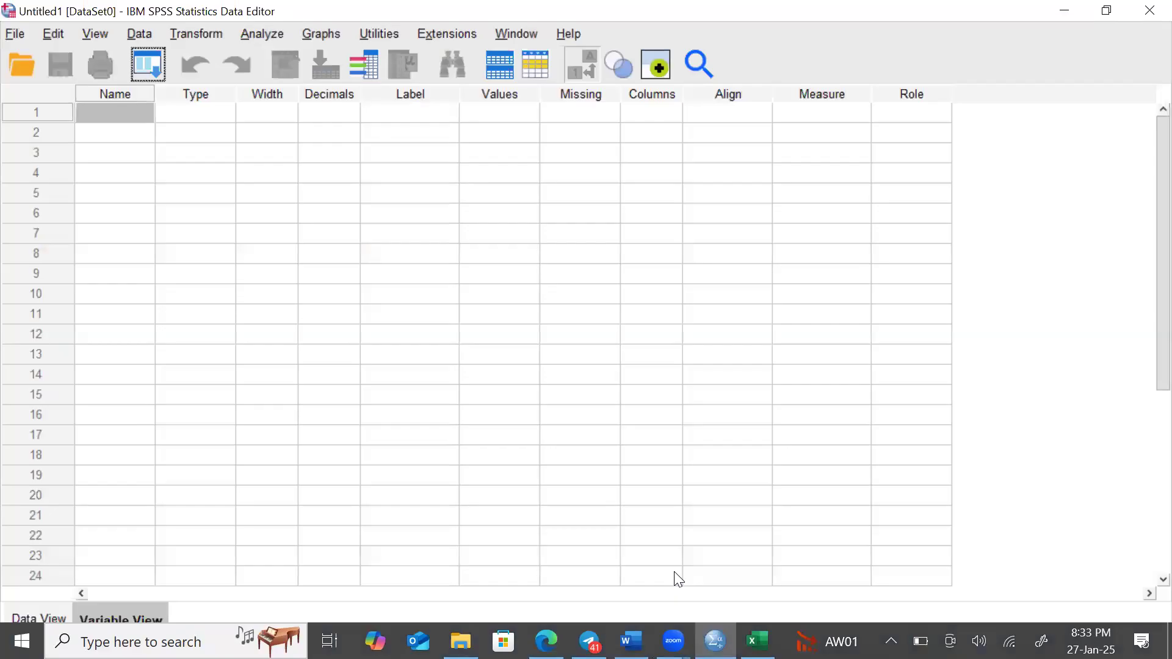
left_click(13, 34)
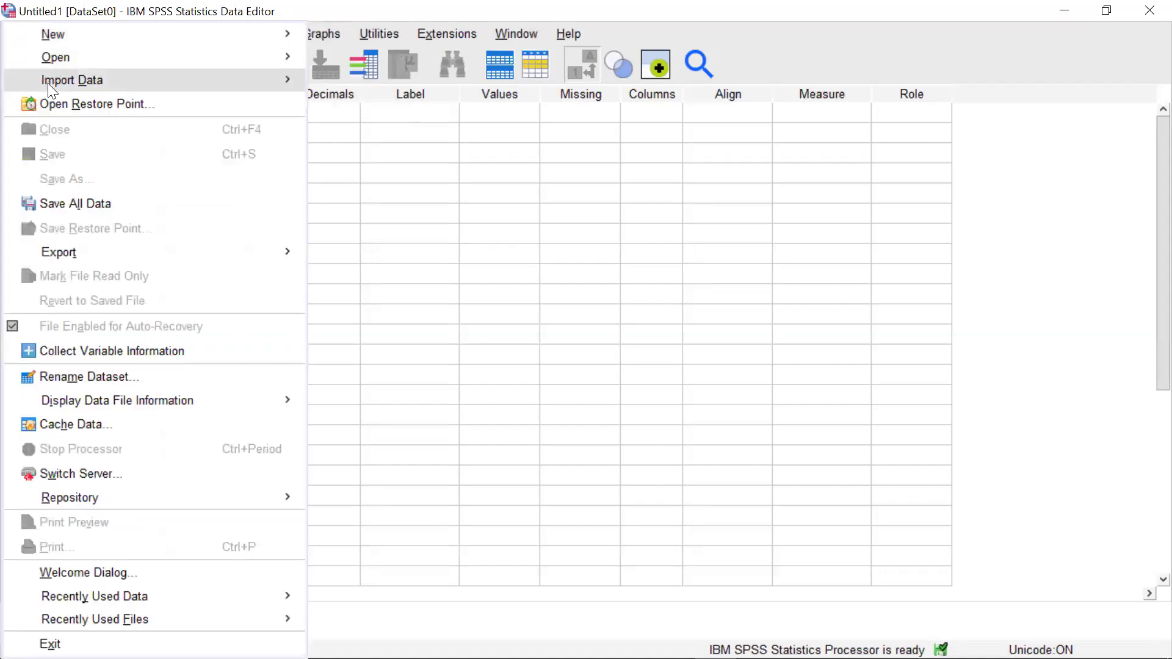
mouse_move(51, 88)
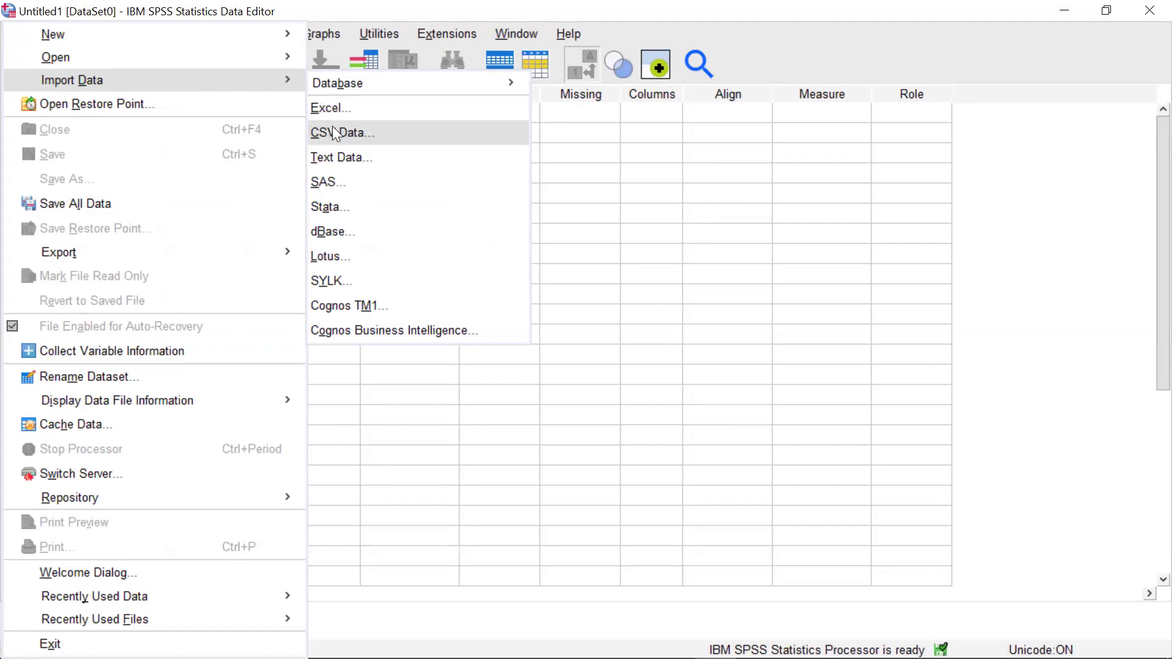
left_click(373, 131)
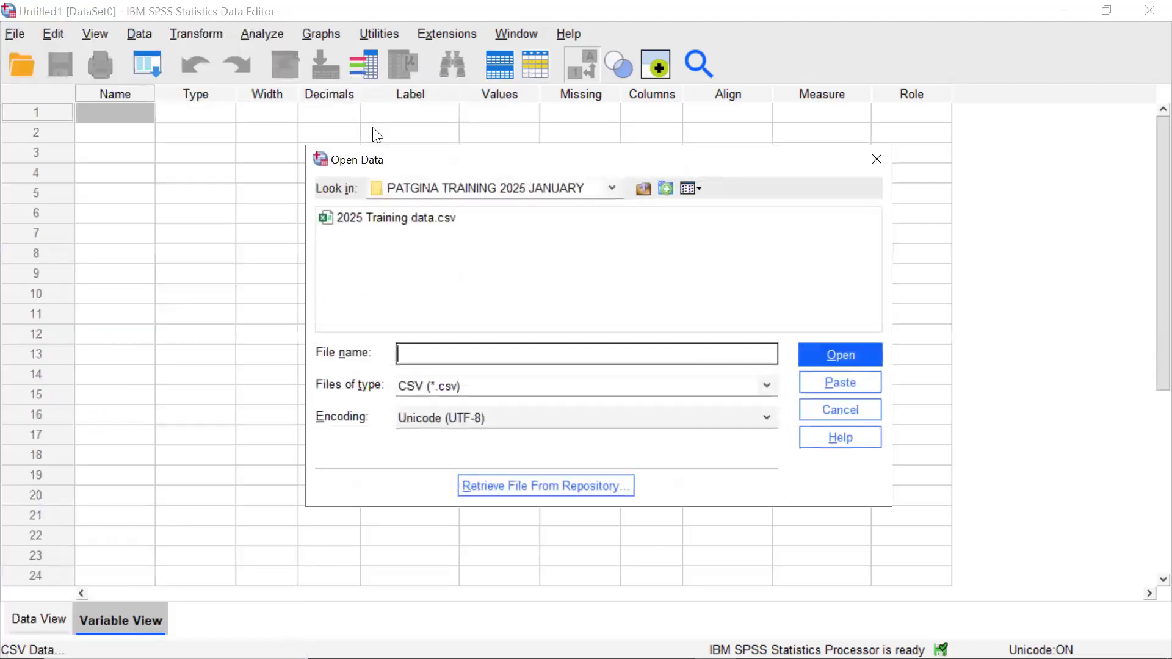
Step: Browse through PATGINA TUITION and 2025 Training Jan20_Feb2 to the PATGINA TRAINING 2025 JANUARY folder for the data import
left_click(612, 189)
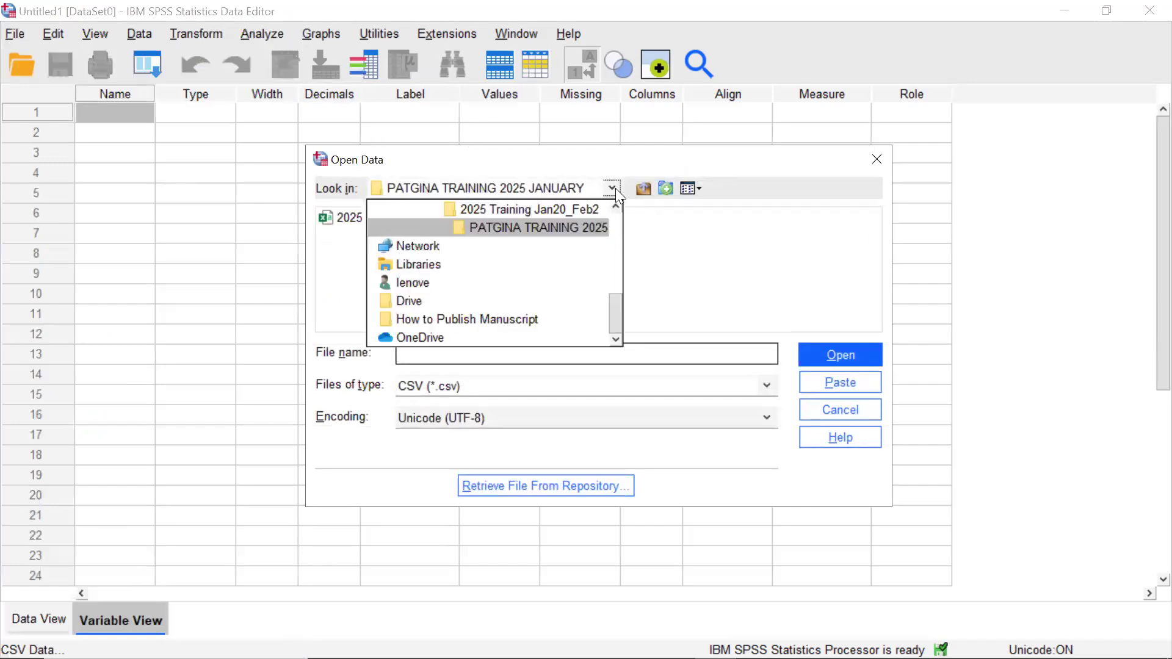
left_click(614, 241)
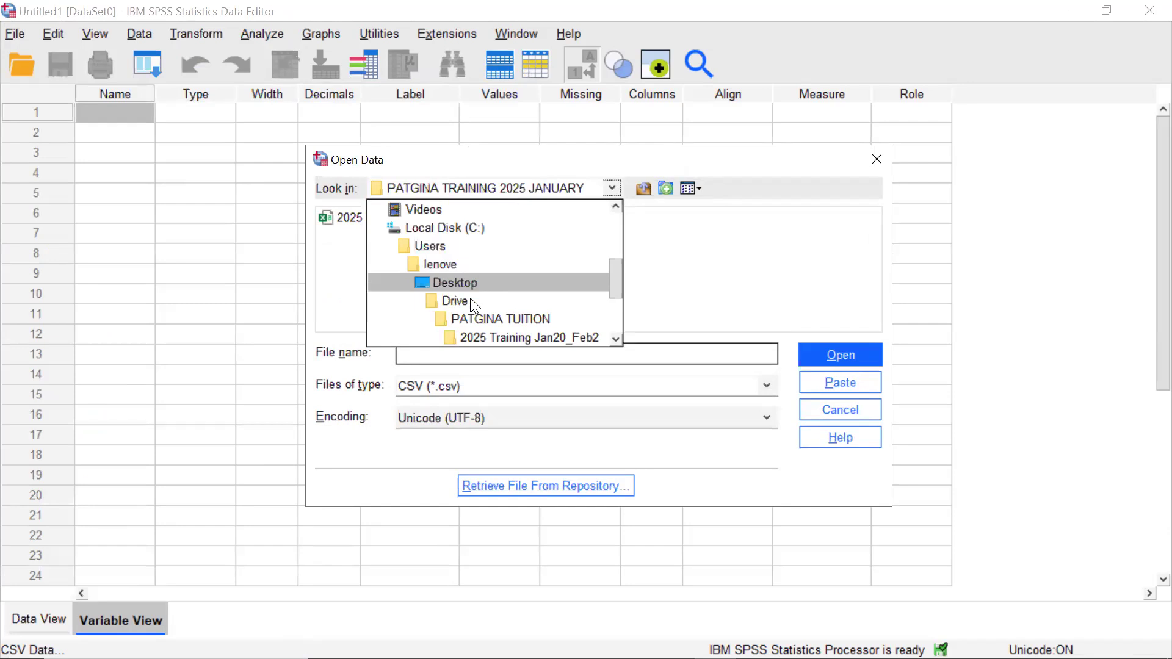
left_click(471, 316)
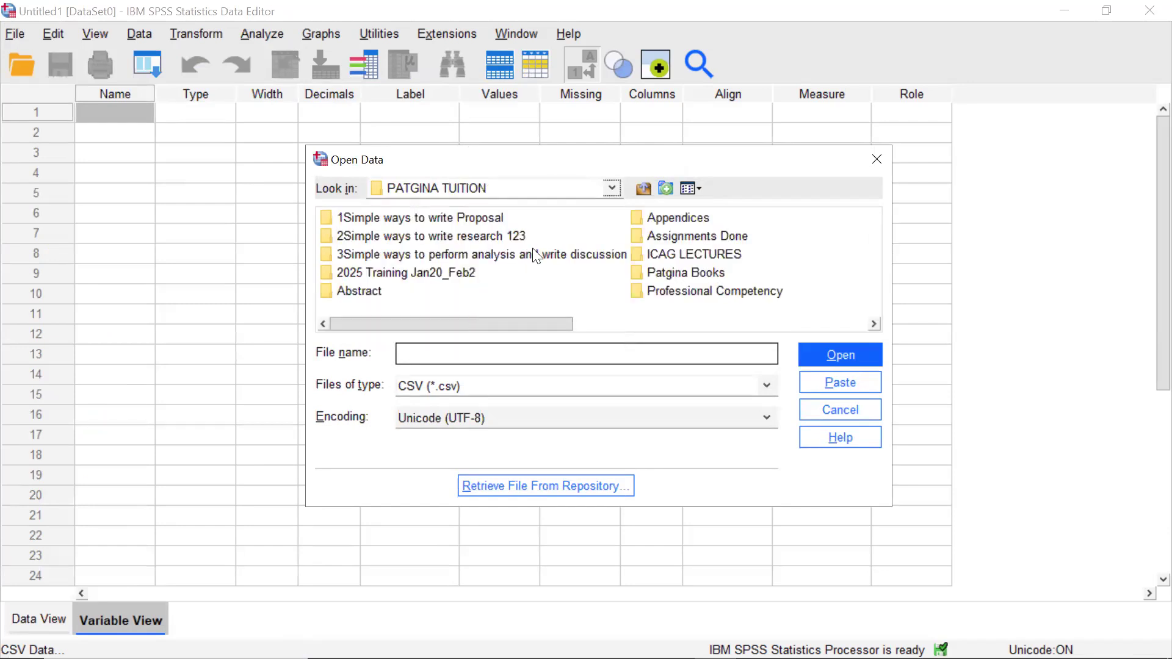
double_click(459, 271)
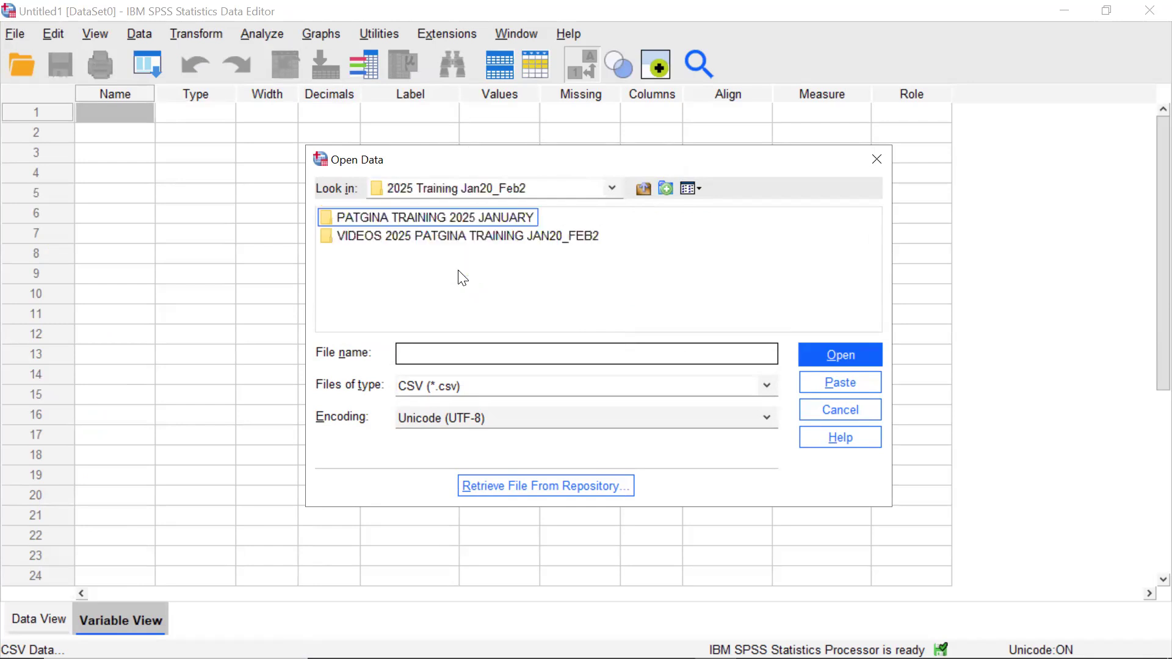
double_click(417, 217)
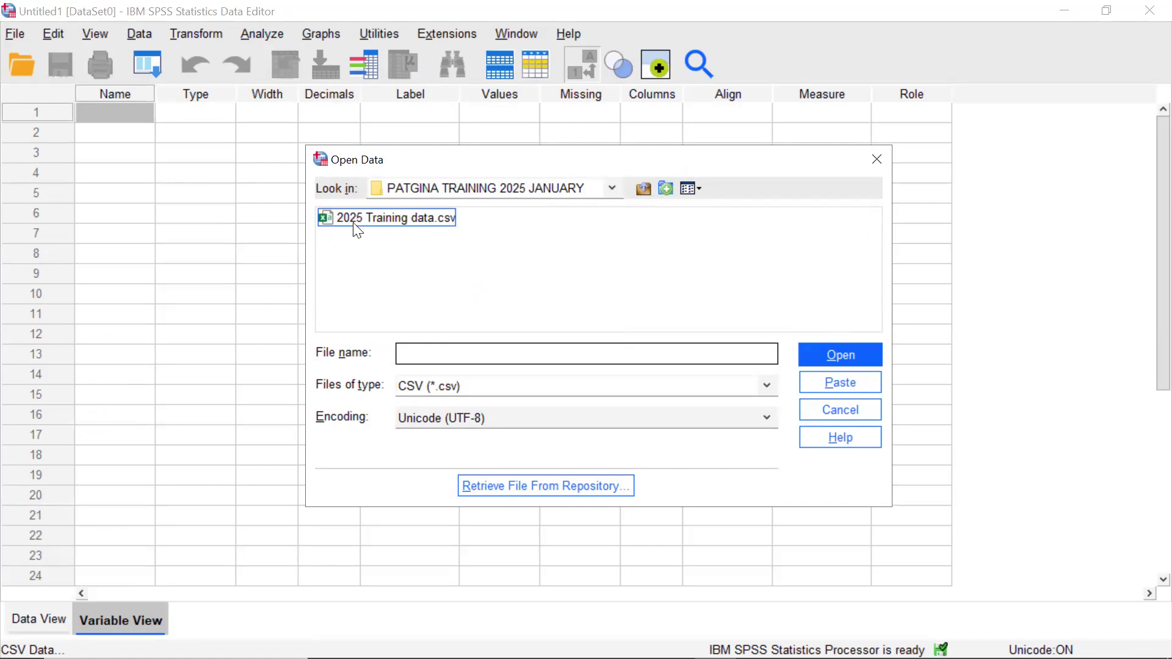
Step: Import 2025 Training data.csv with the default options, reading variable names from the first line and using a comma delimiter
left_click(422, 219)
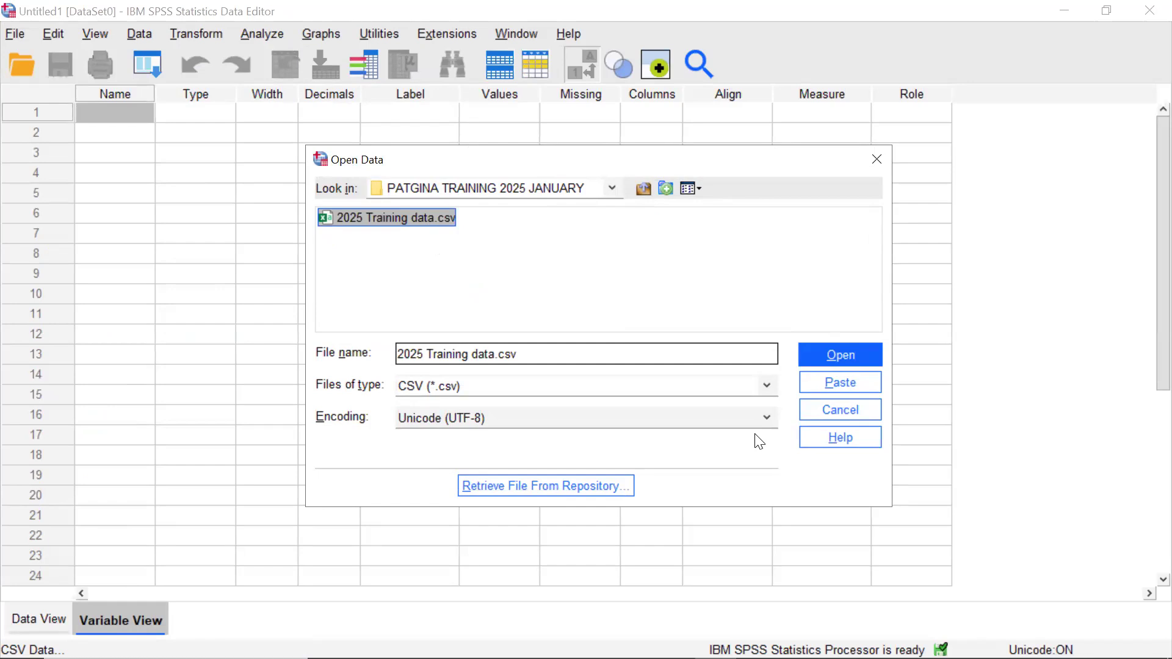
key("Return")
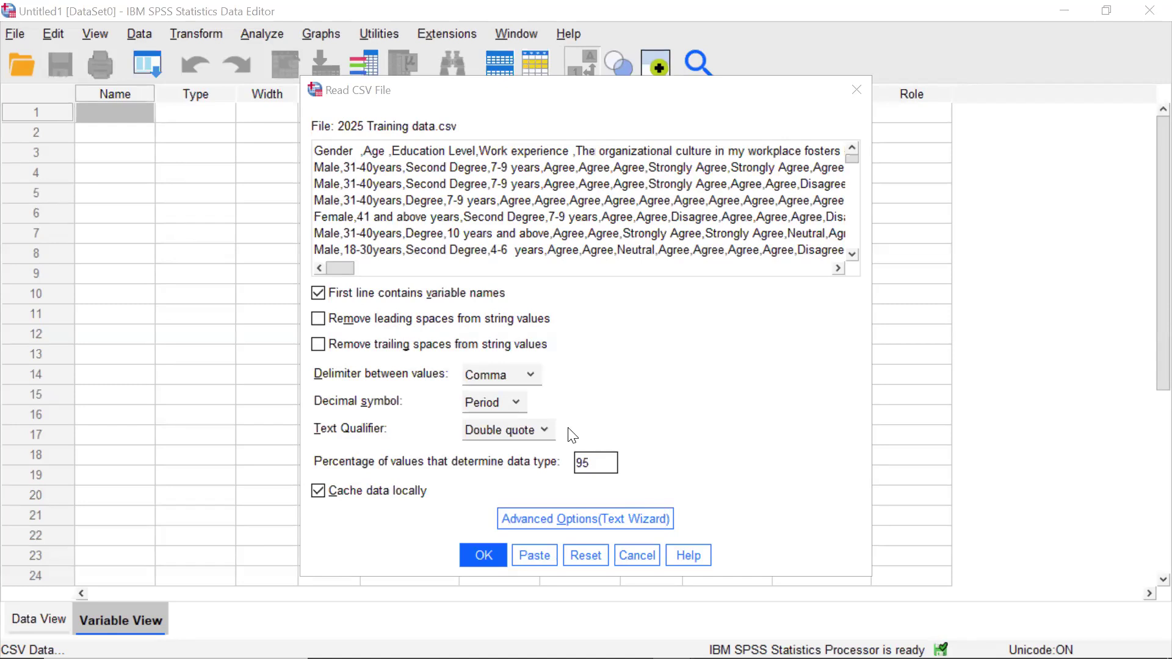
left_click(476, 556)
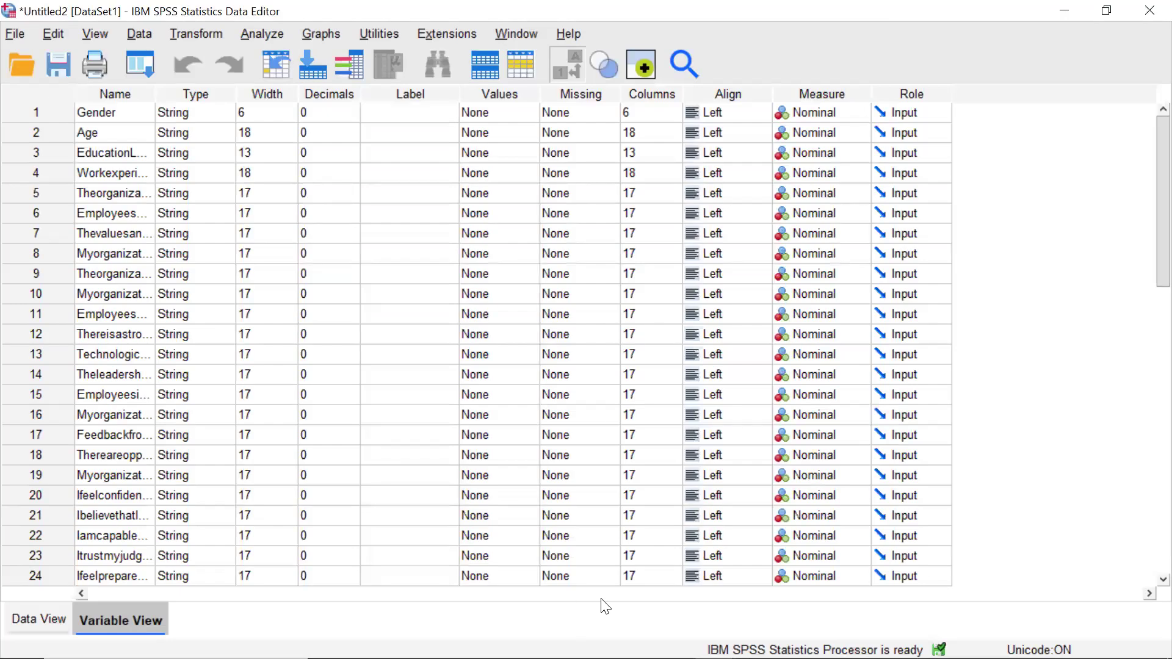
Step: Bring up the Output1 viewer window with the import log and close it without saving its contents
mouse_move(606, 658)
mouse_move(714, 641)
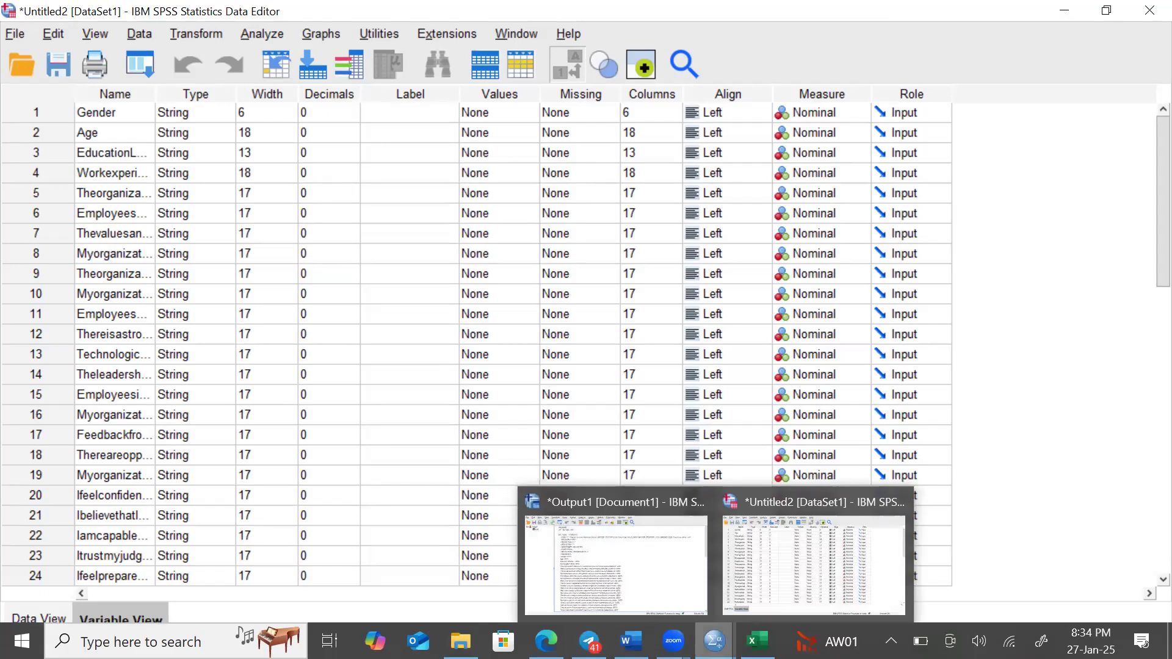
left_click(622, 565)
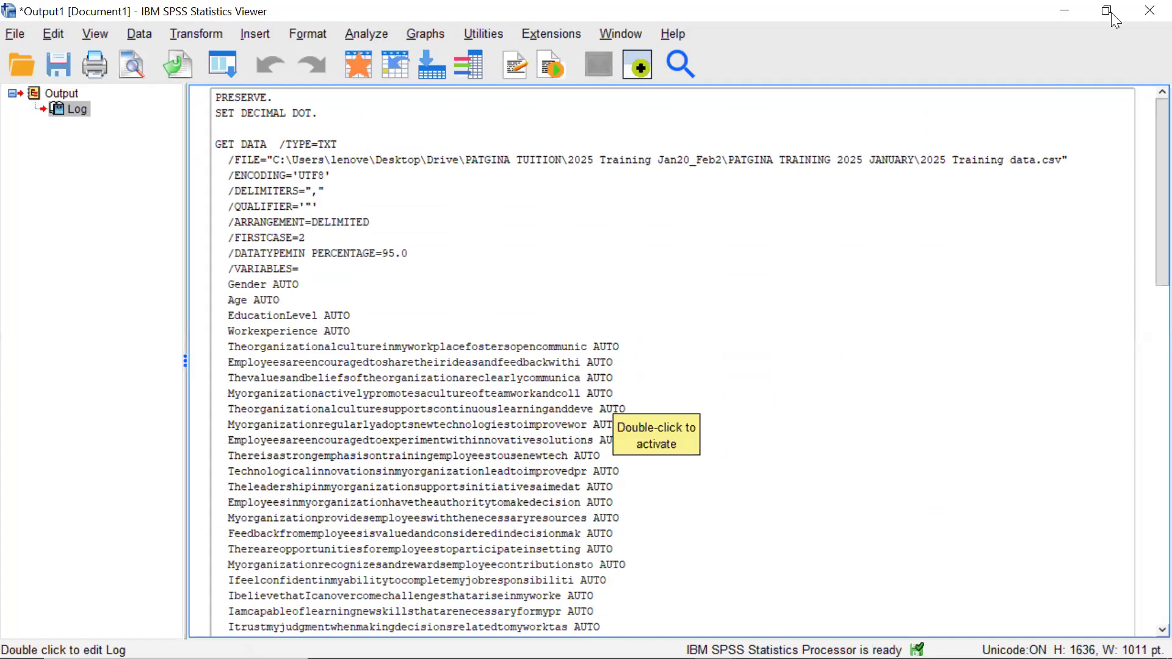
left_click(1150, 10)
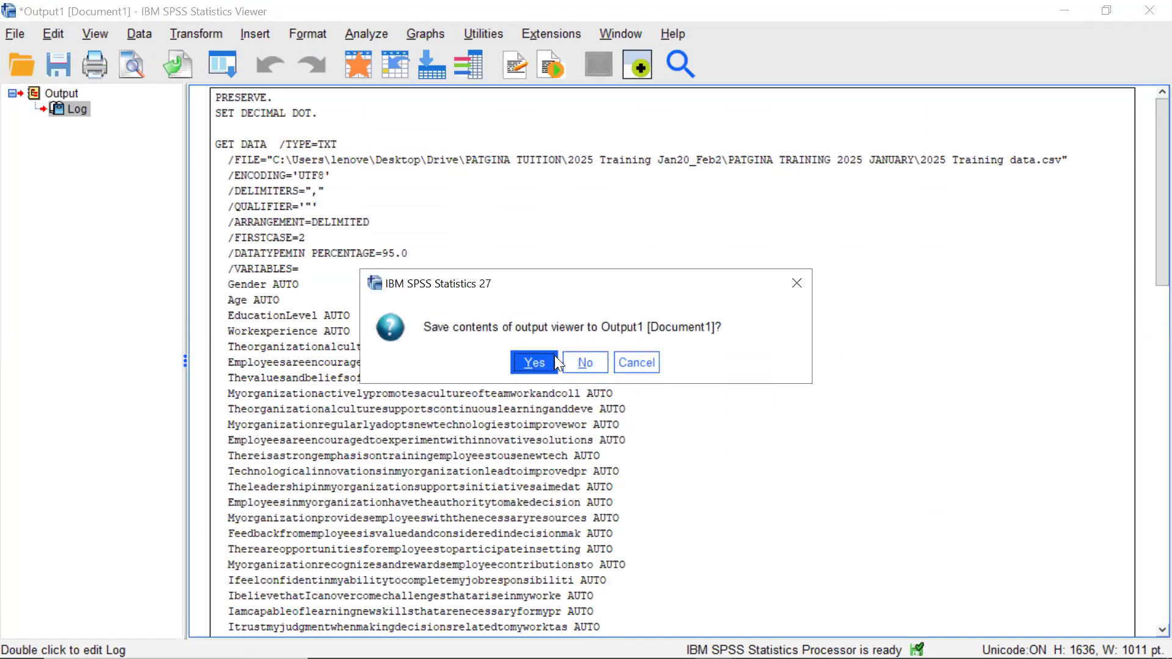
left_click(576, 363)
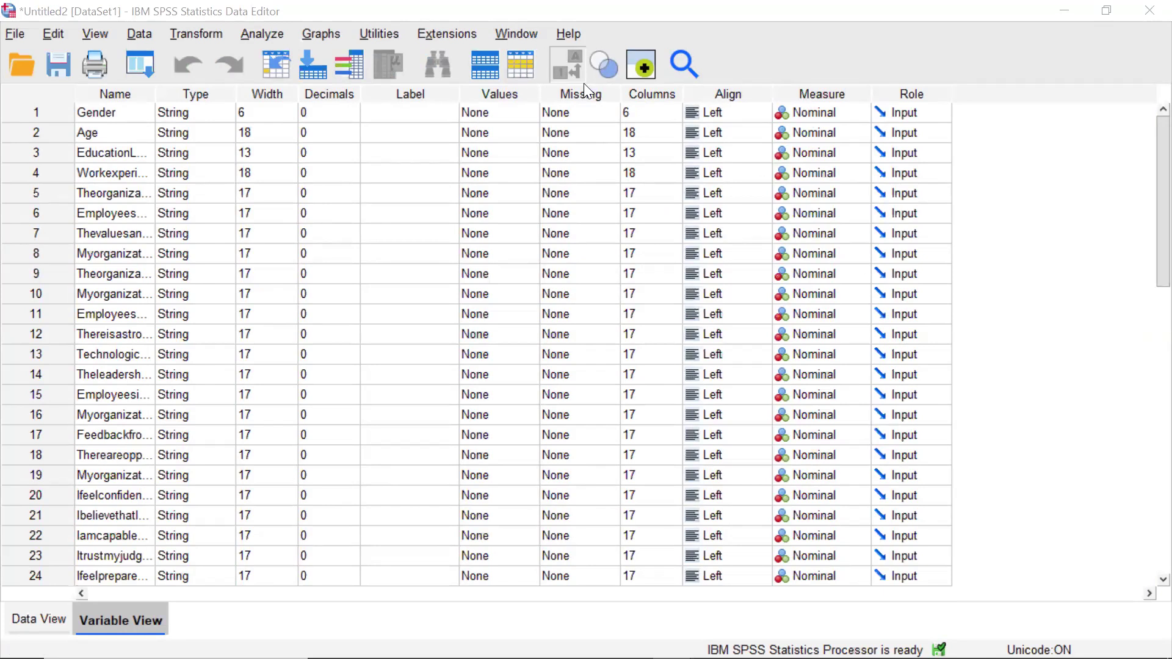
Step: Set the Gender variable's measure to Nominal and widen the Name column to show the full variable name in row 5
left_click(829, 115)
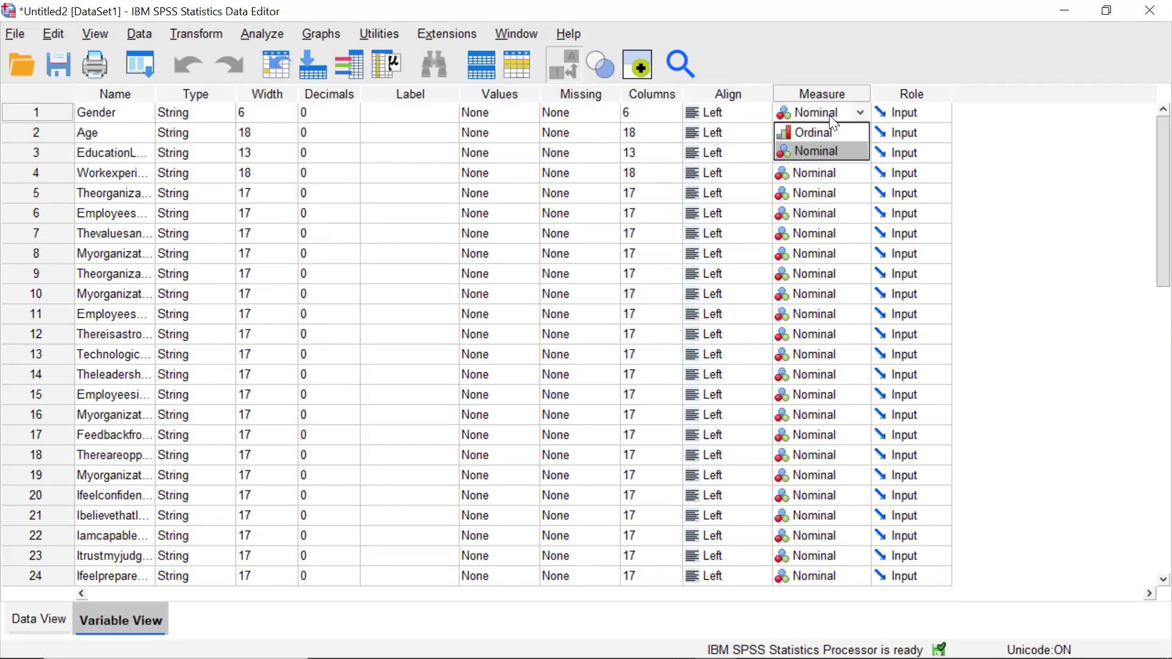
left_click(846, 151)
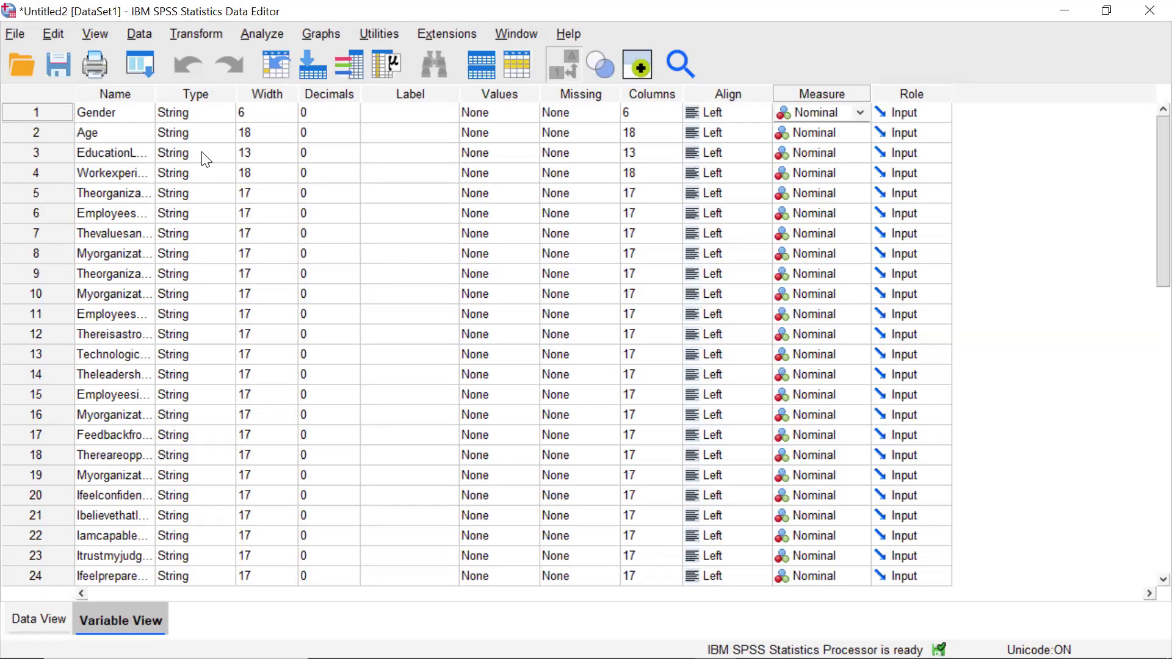
double_click(102, 192)
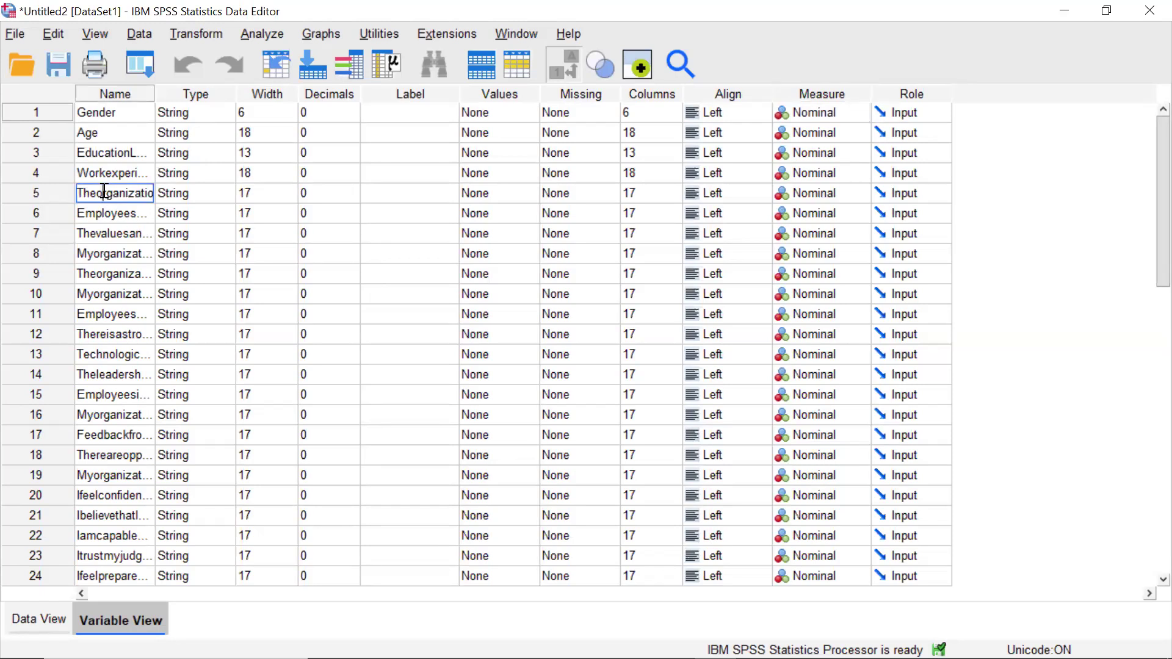
double_click(103, 191)
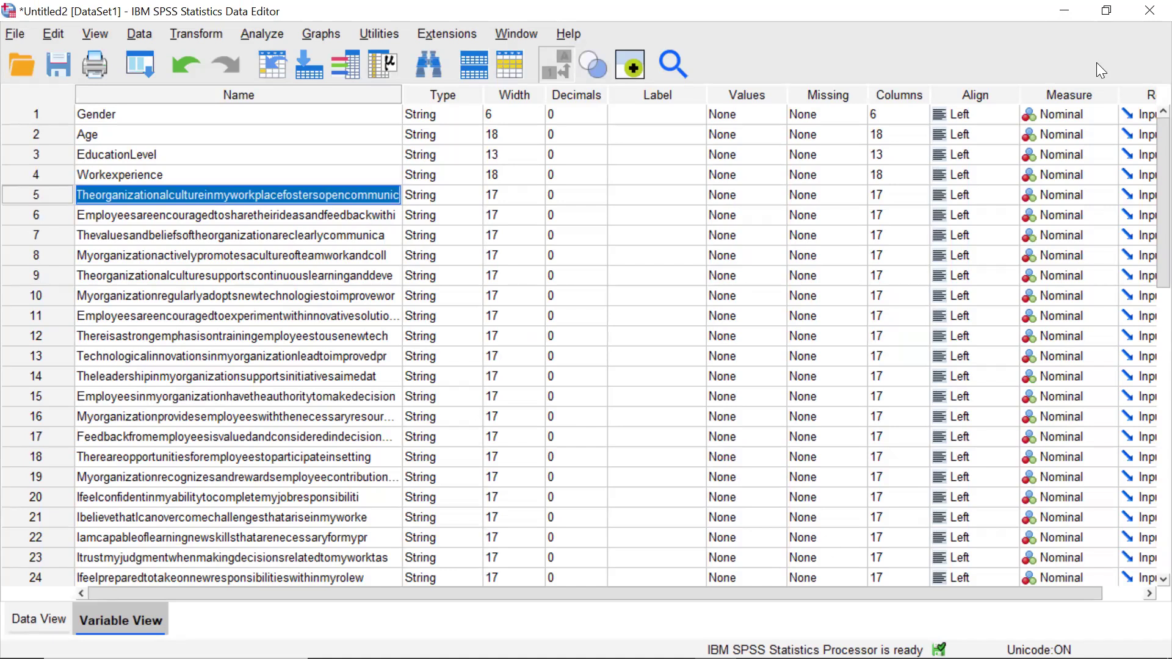
Step: Minimize SPSS, switch to 2025 Questionnaire data.pdf in Edge and copy the text of Organizational Culture question 1
left_click(1077, 11)
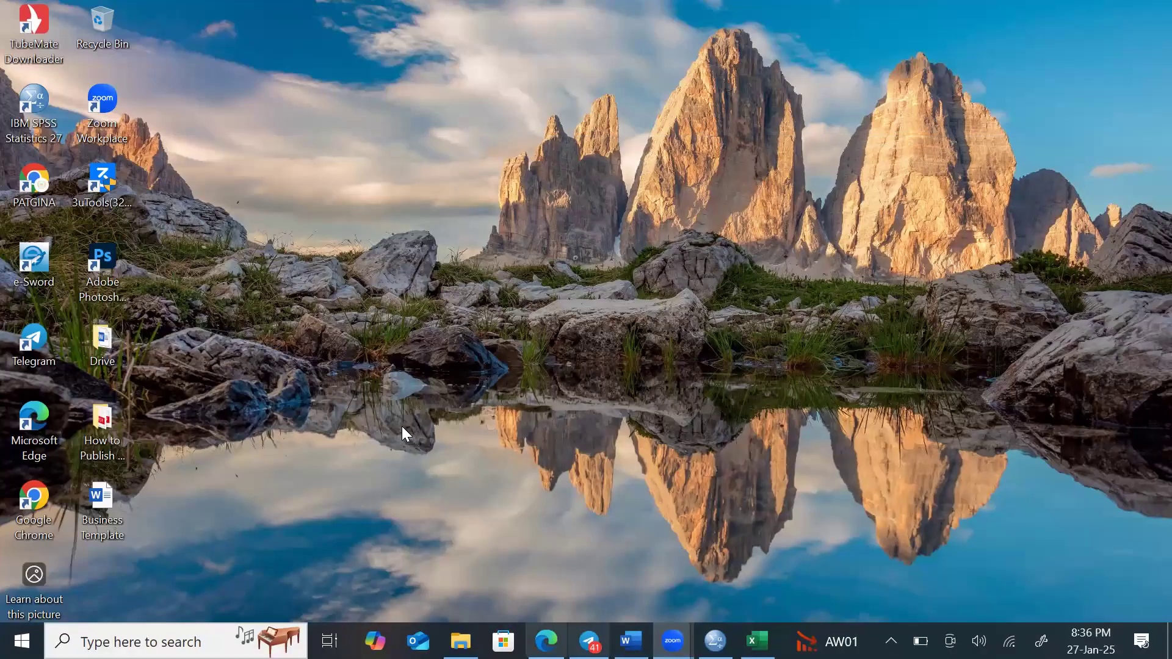
key("alt+Tab")
left_click_drag(392, 425, 620, 469)
key("ctrl+c")
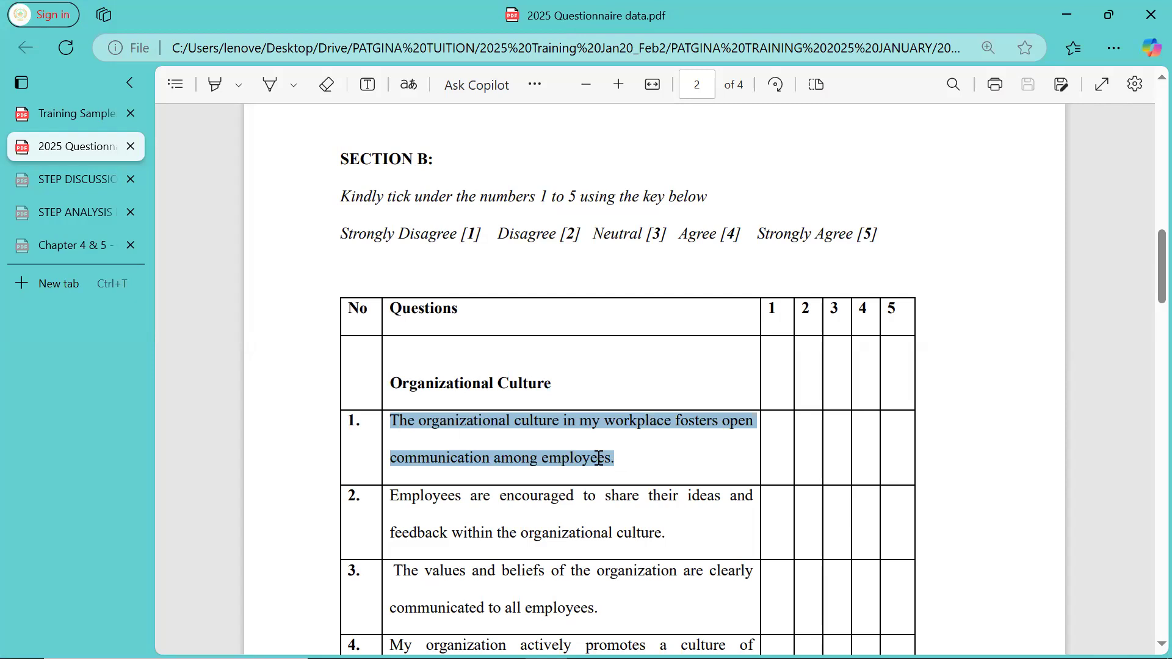
right_click(599, 458)
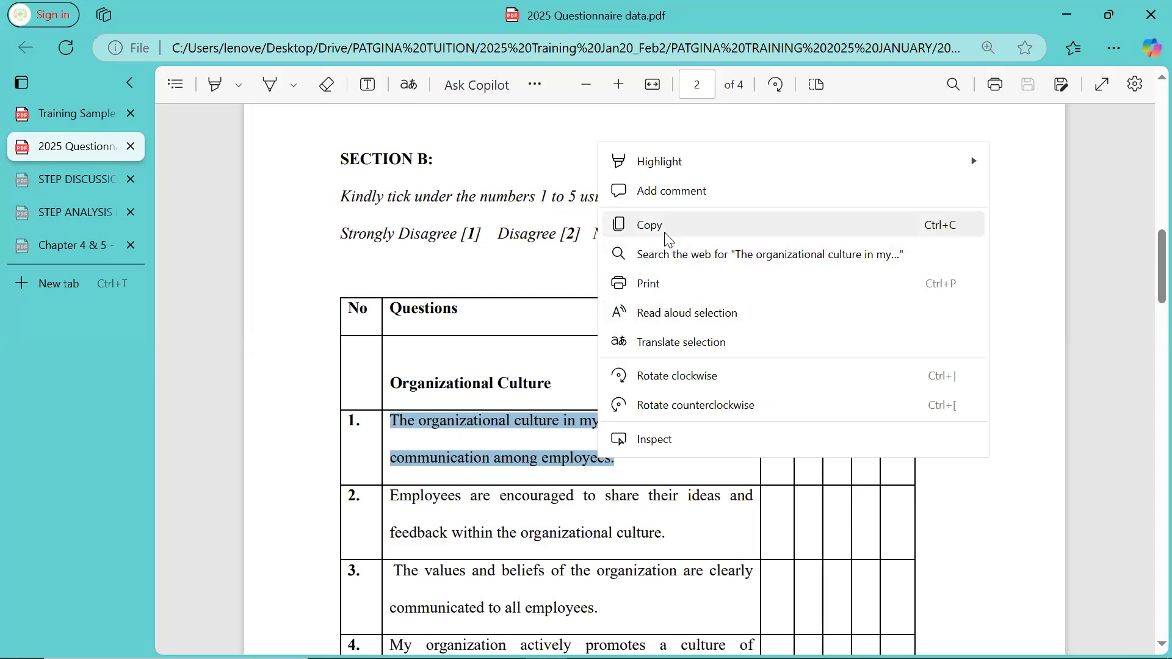
left_click(431, 509)
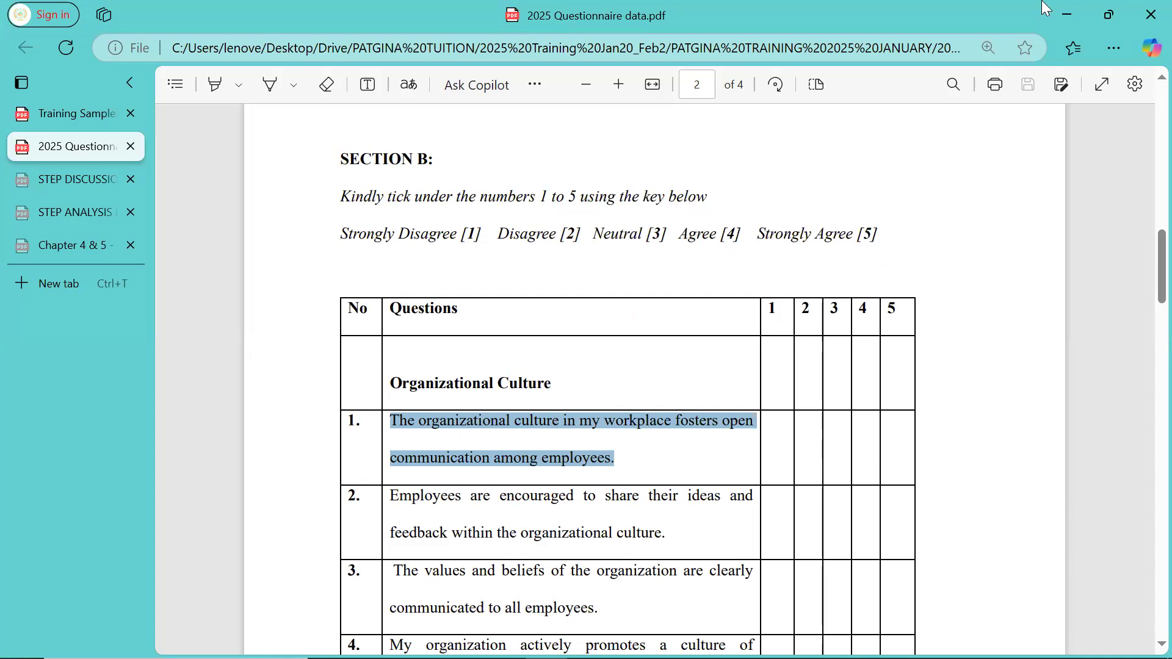
Step: Return to the SPSS Data Editor and paste the copied question 1 text as the label of the variable in row 5
left_click(1068, 14)
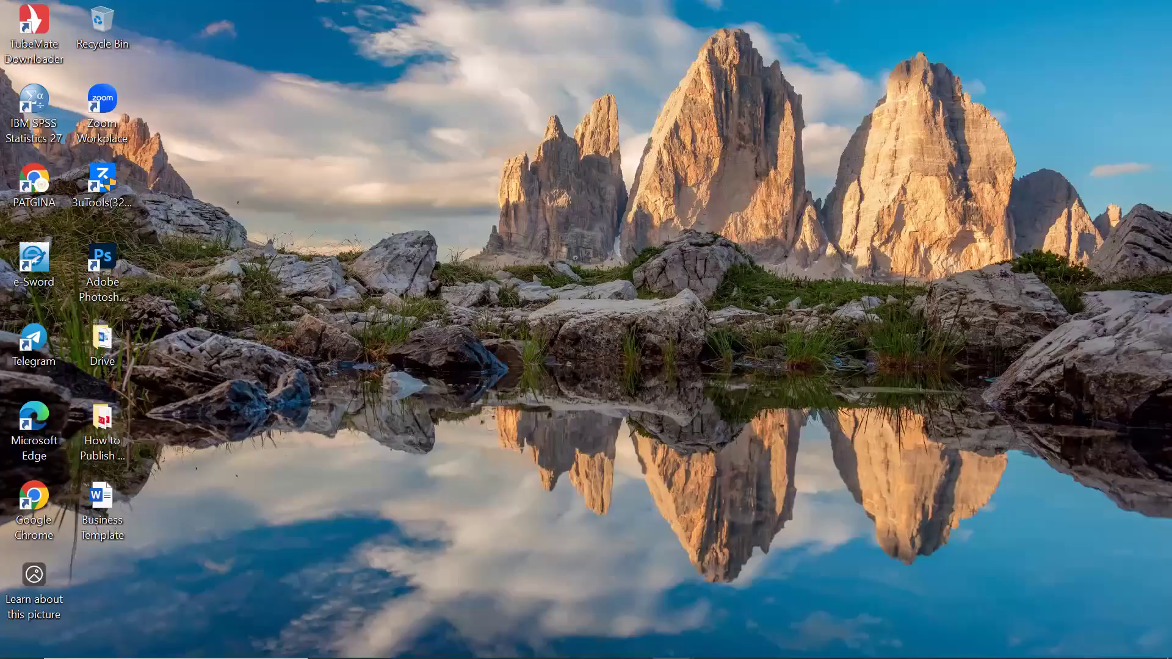
mouse_move(672, 641)
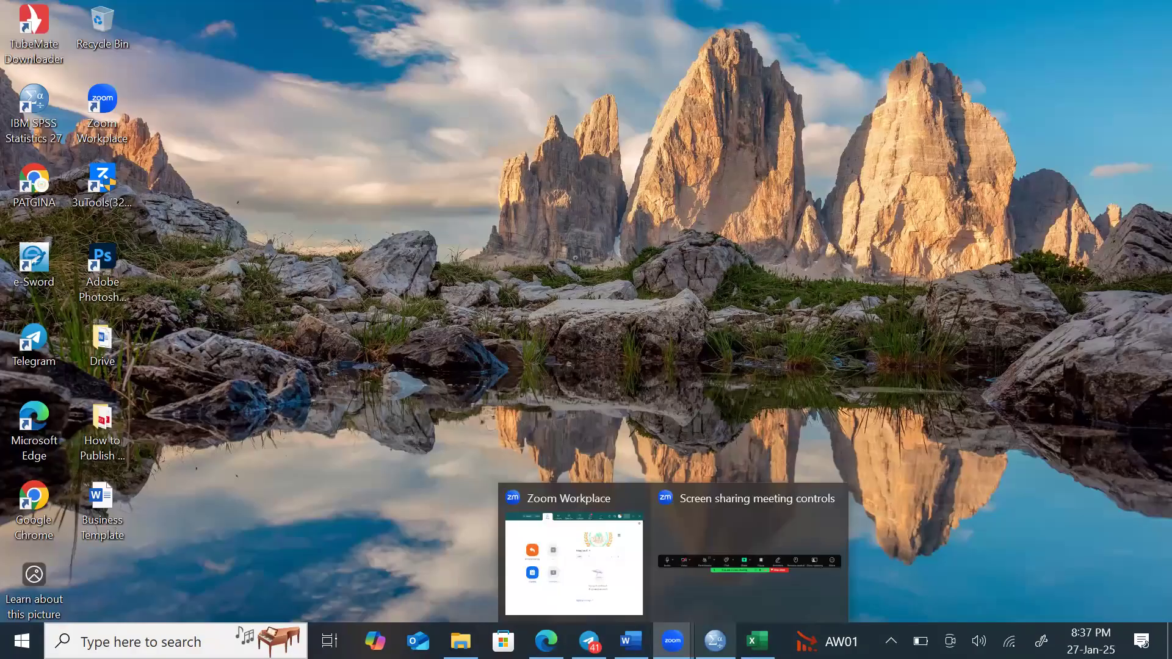
left_click(715, 641)
left_click(634, 191)
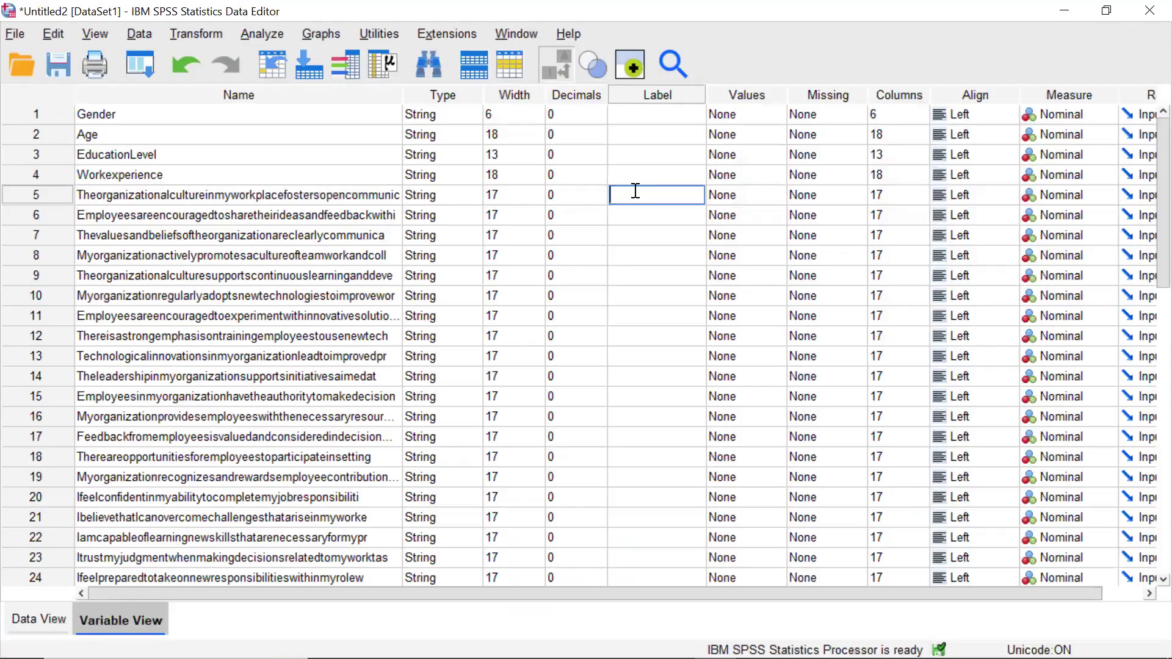
right_click(633, 191)
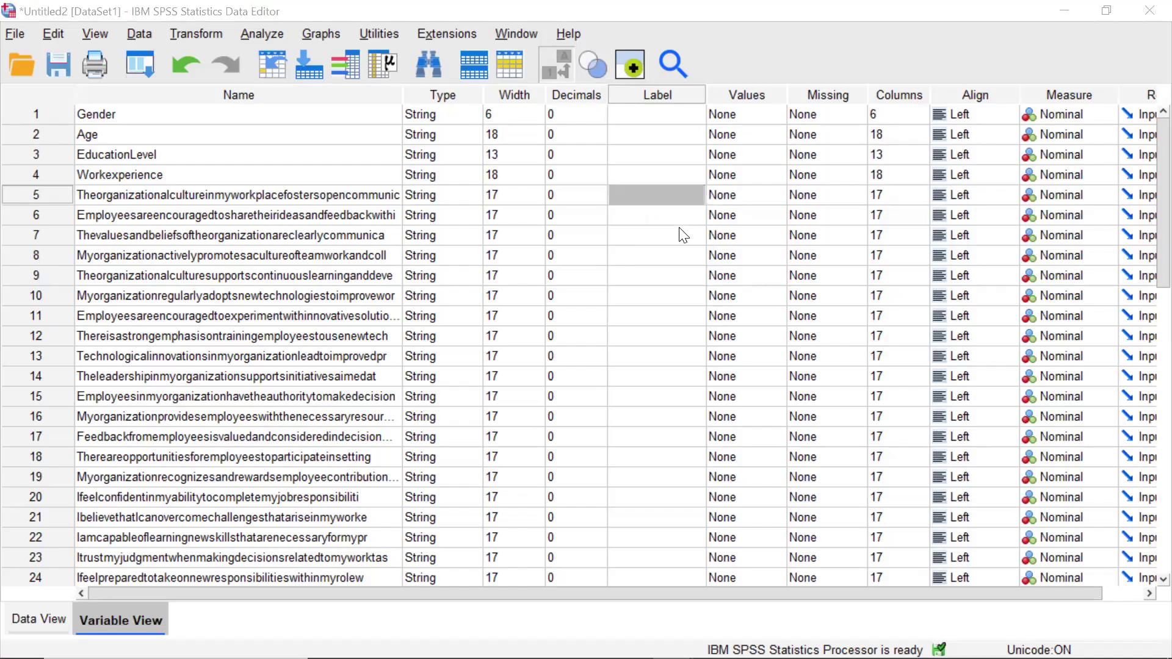
right_click(650, 189)
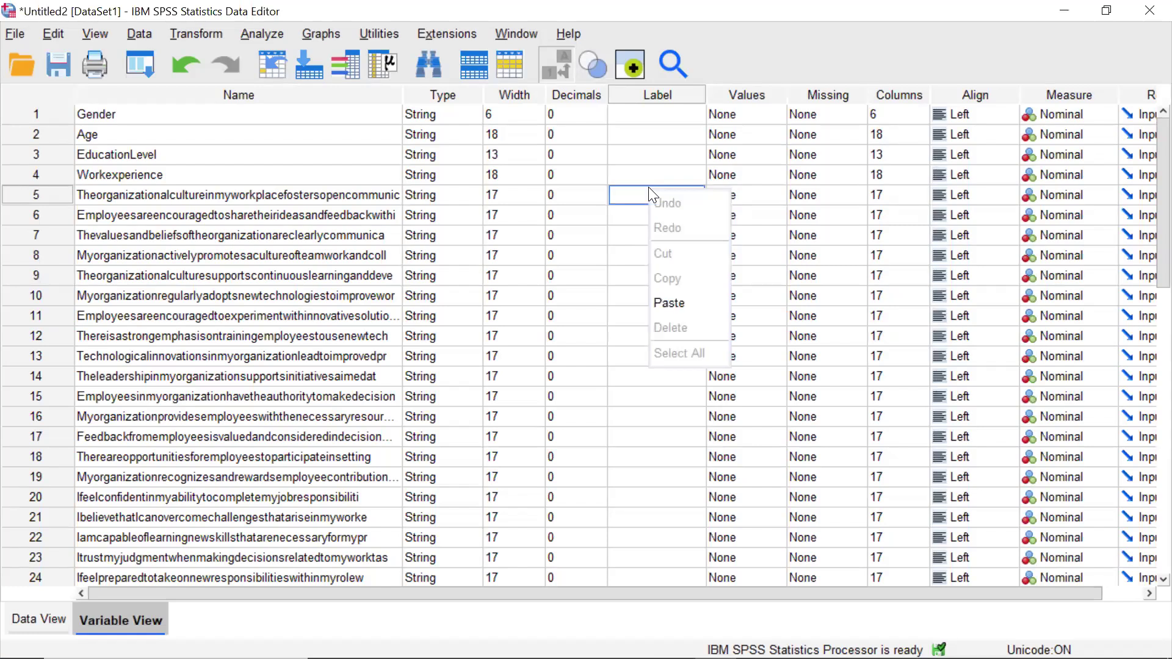
left_click(689, 296)
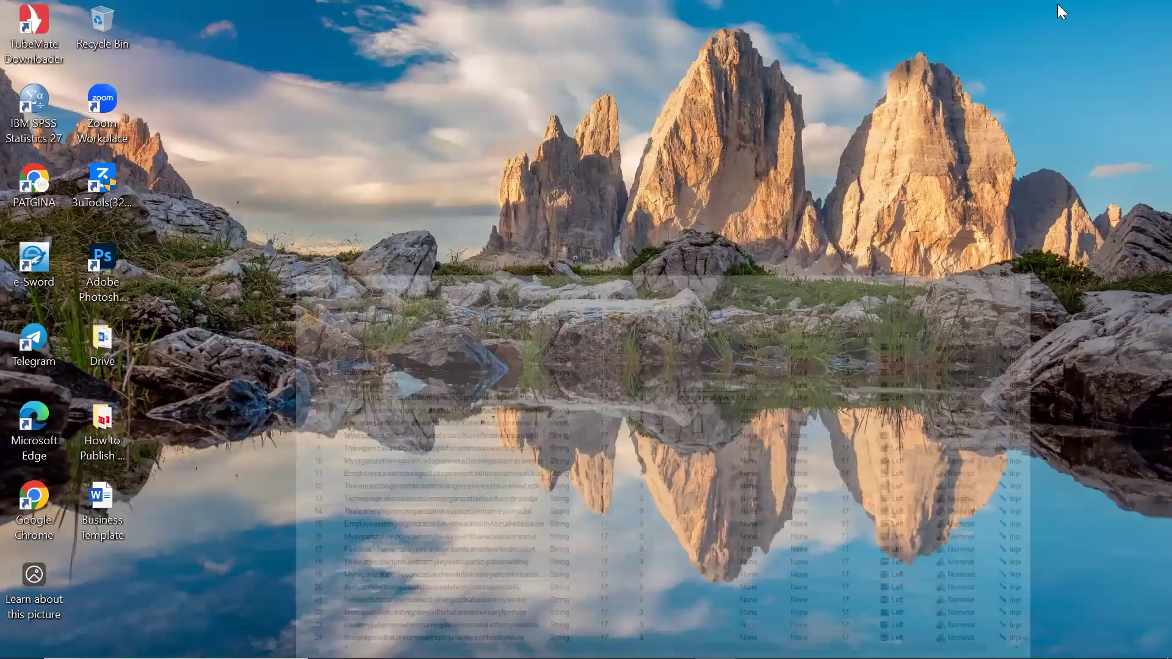
Step: Copy Organizational Culture question 2 from the questionnaire PDF in Edge and paste it in SPSS as the label of the row 6 variable
left_click(1063, 10)
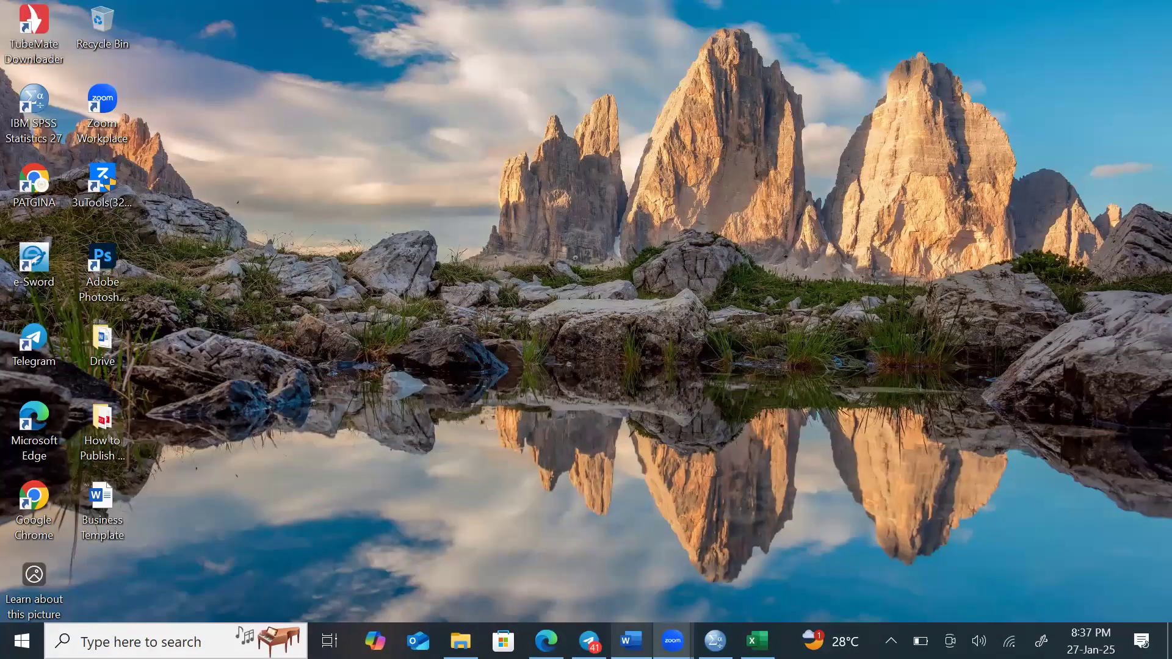
key("alt+Tab")
left_click_drag(390, 496, 668, 535)
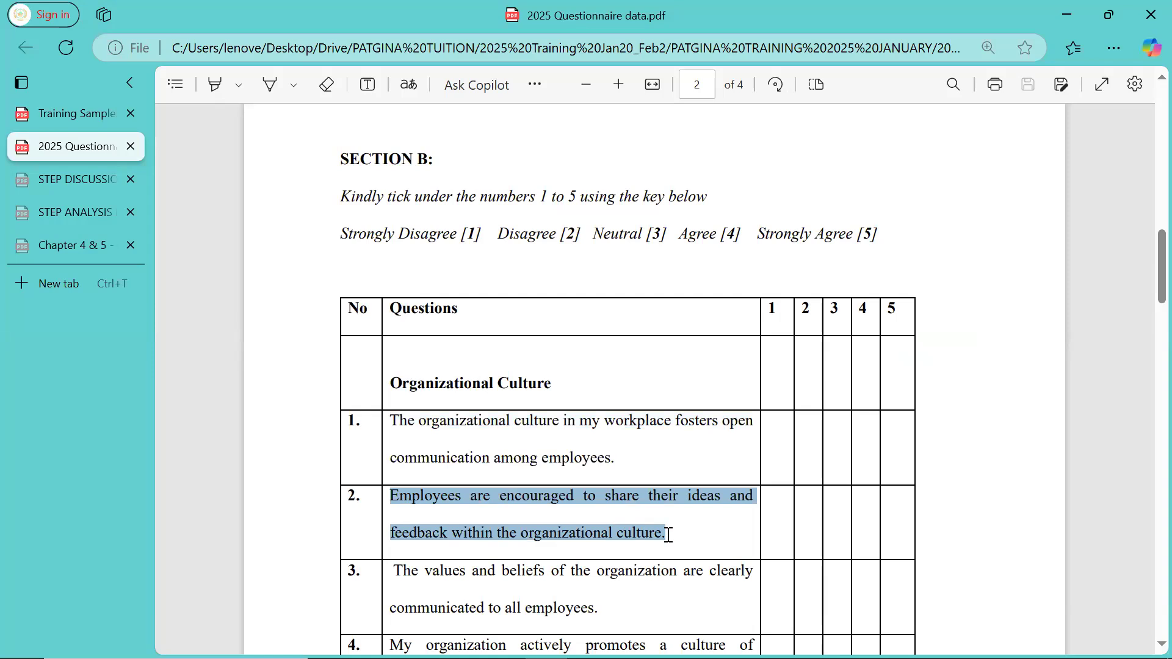
left_click(1057, 16)
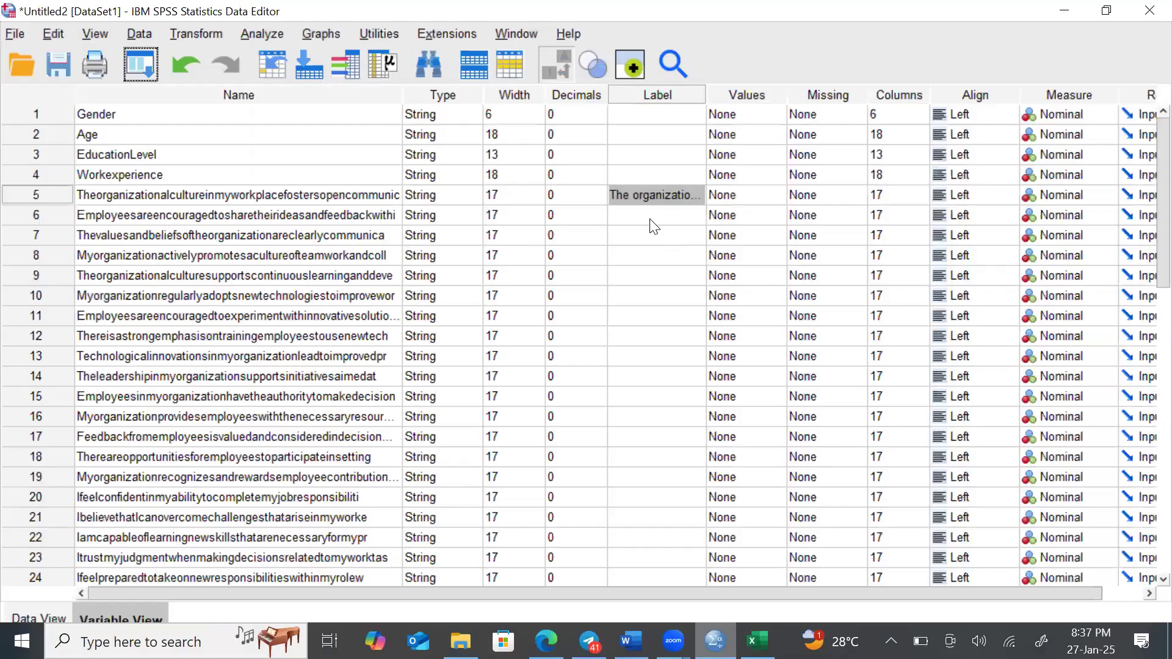
right_click(651, 223)
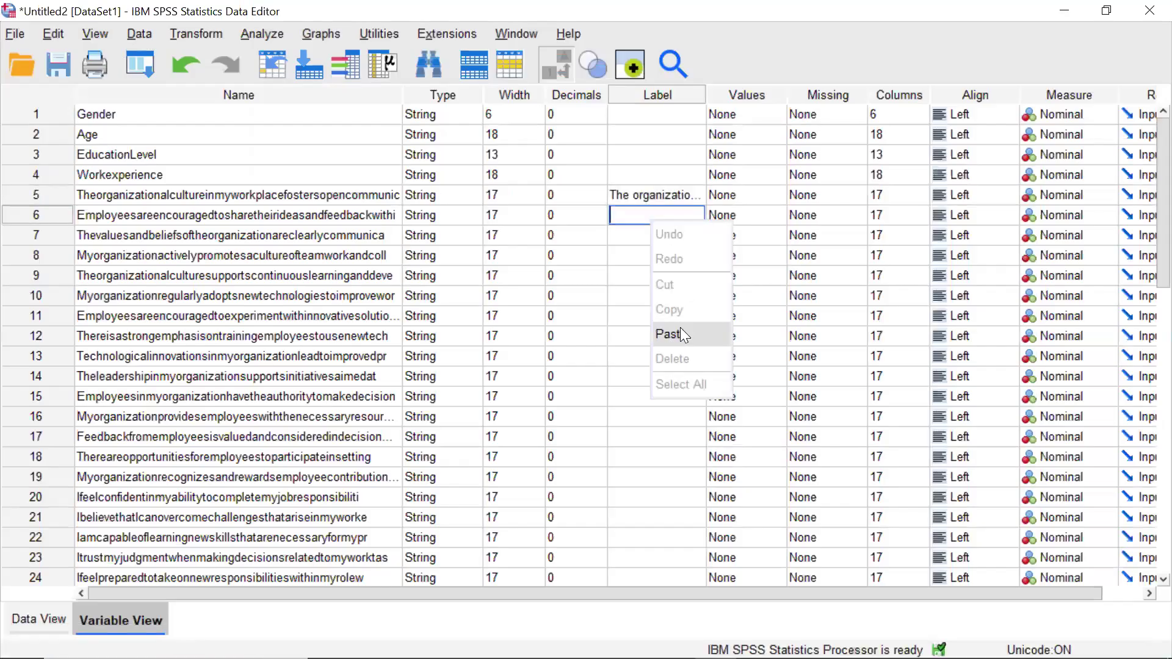
left_click(680, 329)
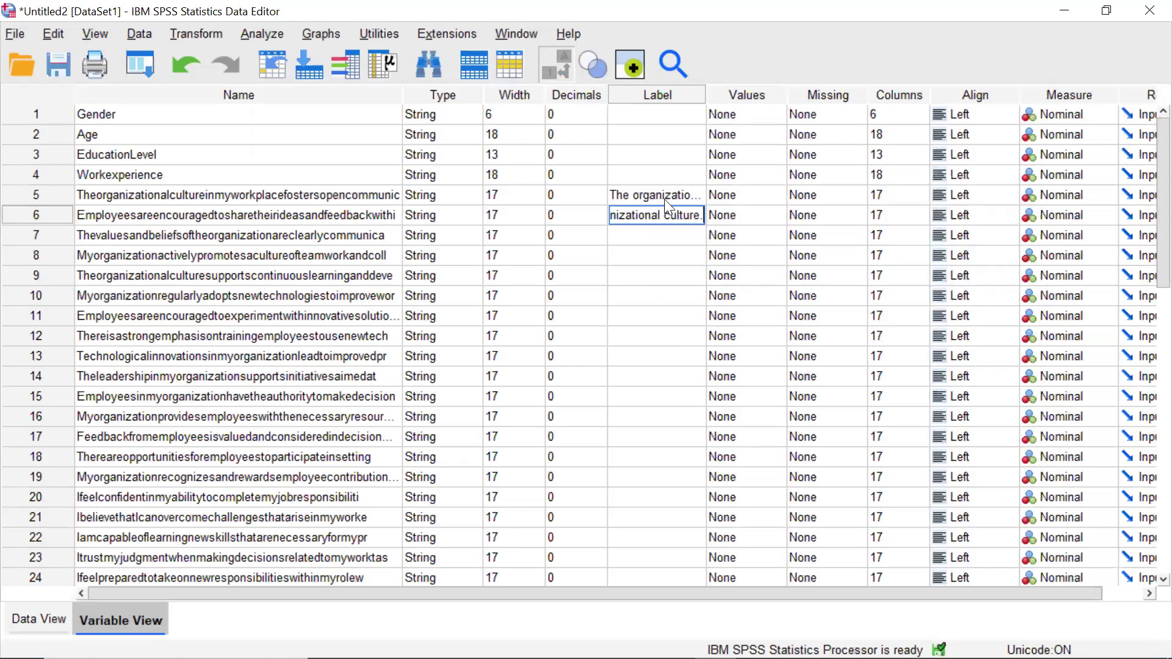
left_click(640, 242)
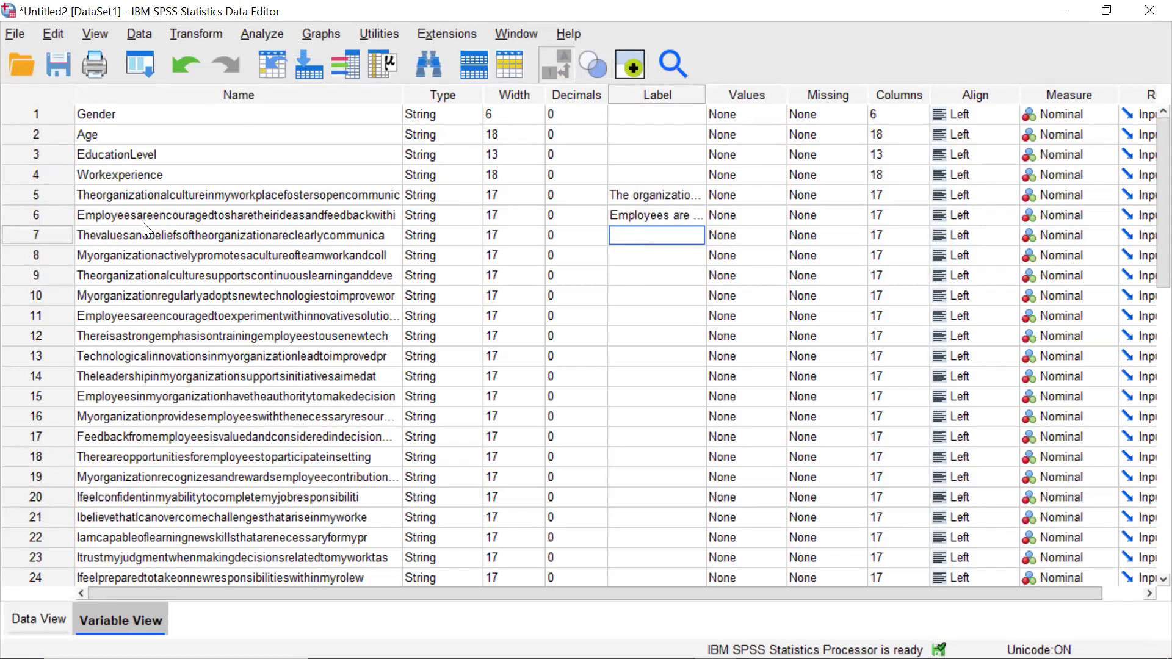
Step: Narrow the Name column in Variable View so that all the columns through Role fit on screen
left_click(119, 196)
left_click(119, 197)
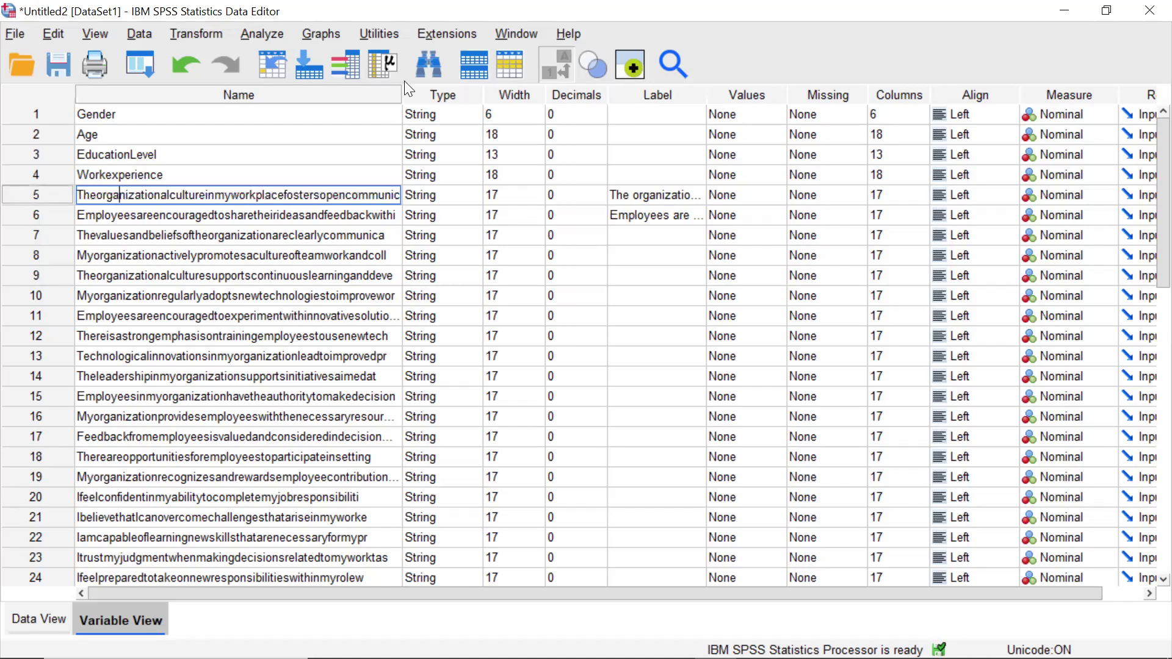
left_click_drag(402, 91, 214, 92)
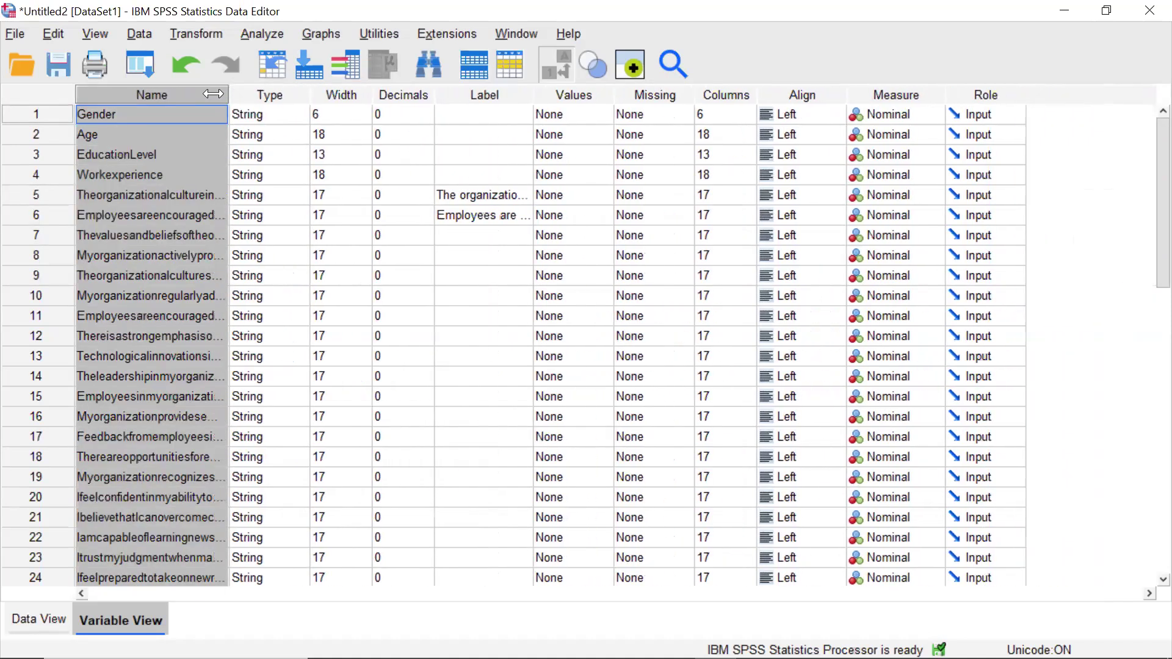
right_click(216, 99)
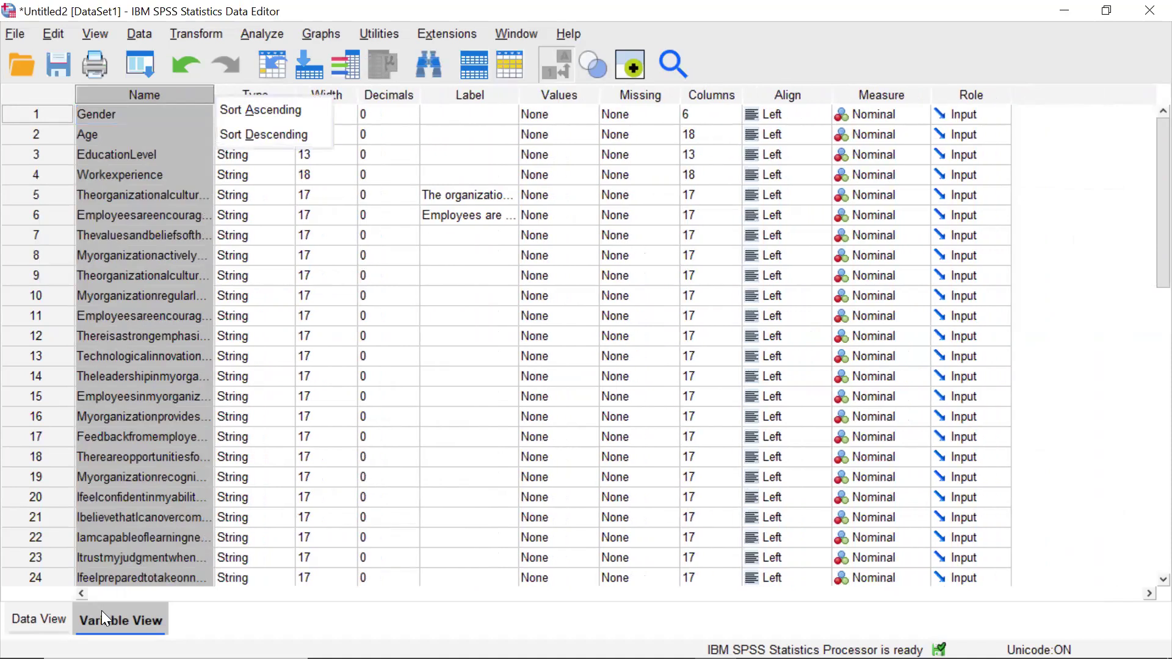
Step: Inspect the variable type settings of Workexperience and close them without changes
left_click(101, 610)
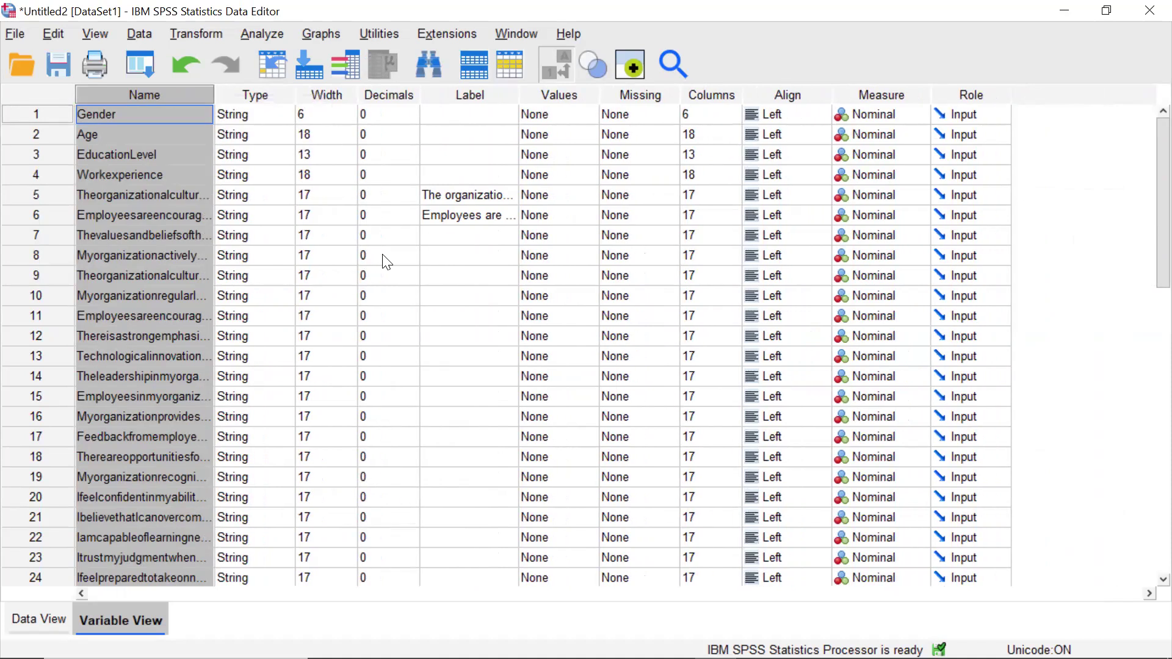
left_click(182, 238)
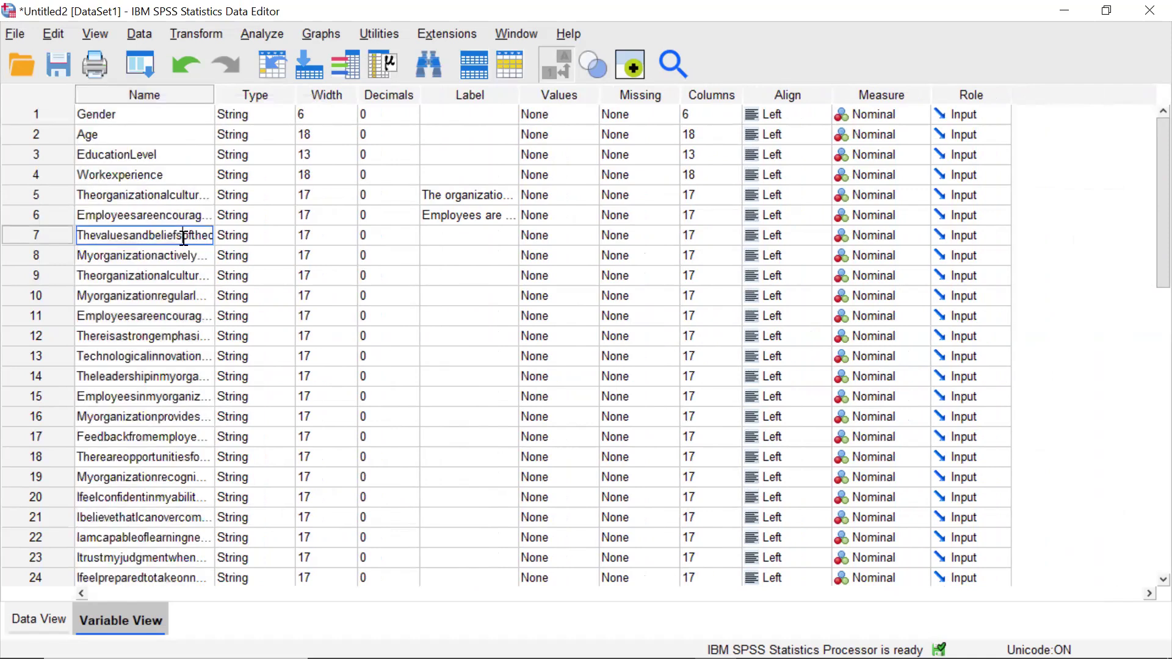
left_click(247, 169)
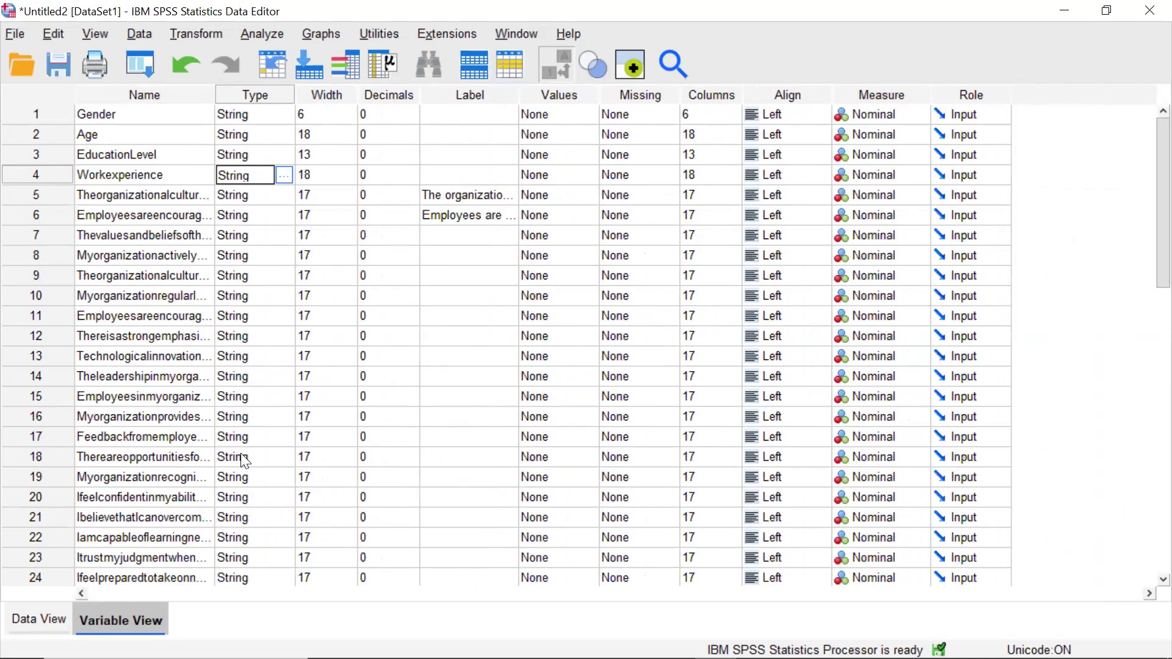
left_click(284, 175)
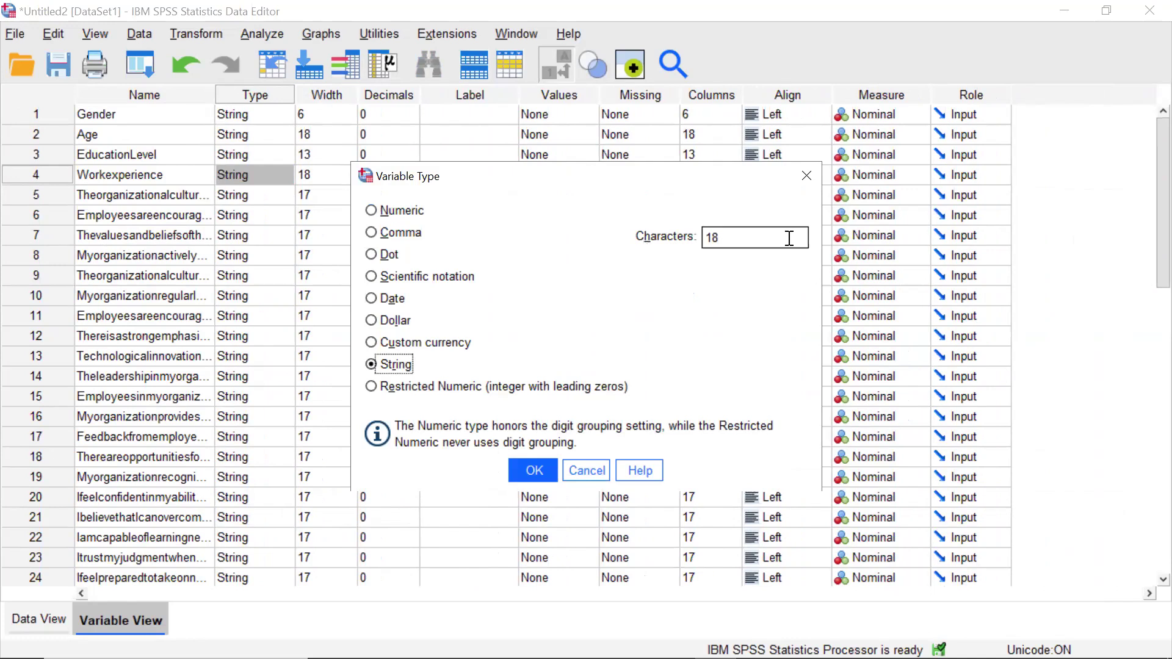
left_click(804, 183)
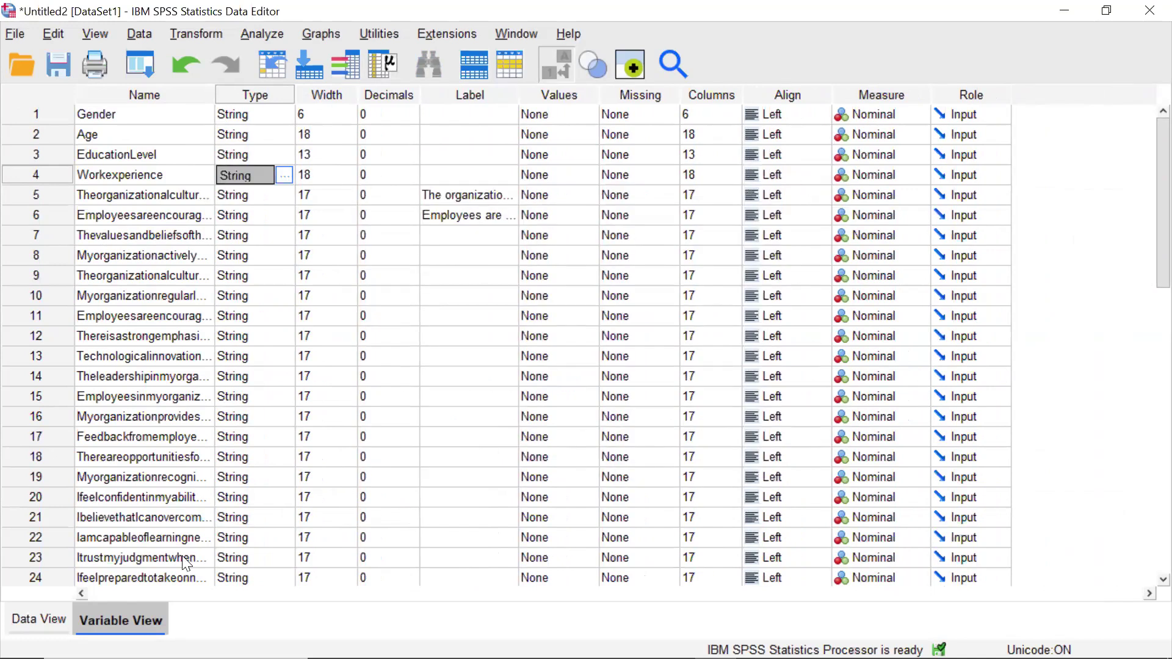
Step: Review the recorded responses in Data View and check the measurement level options available for Workexperience in Variable View
left_click(61, 611)
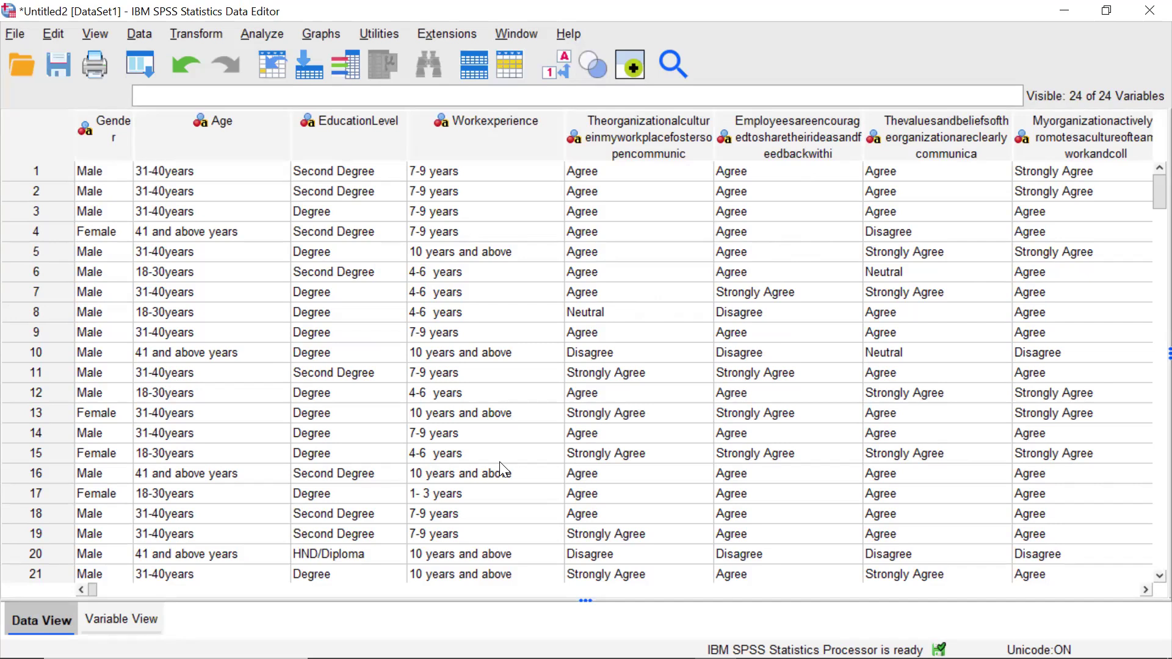
left_click(109, 615)
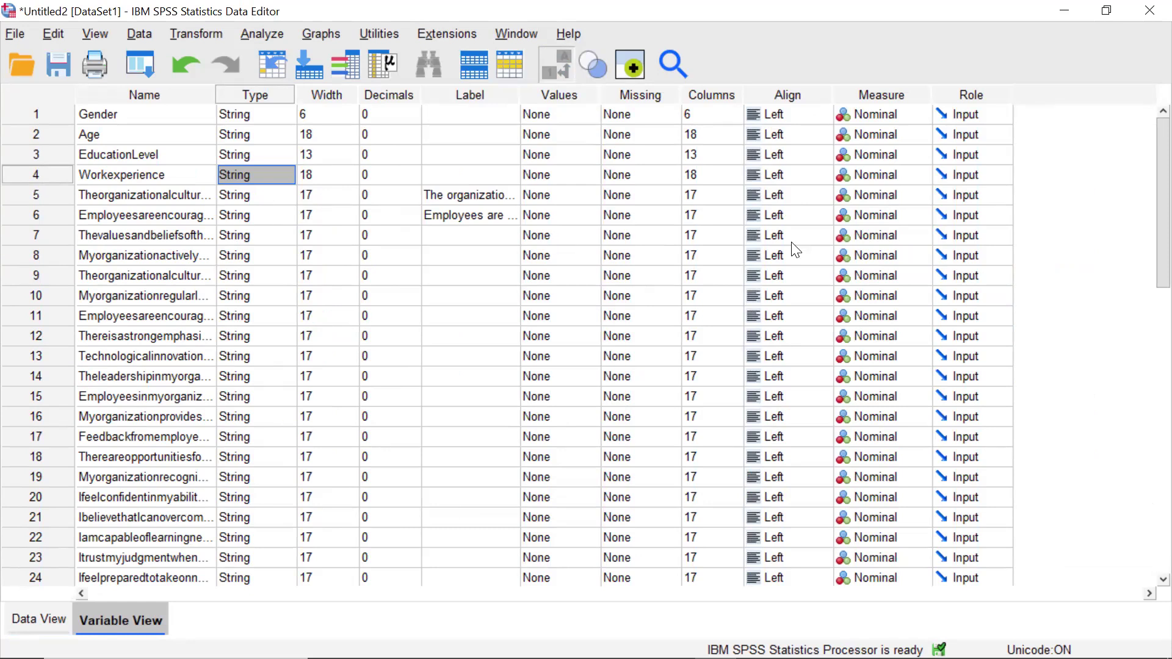
left_click(906, 175)
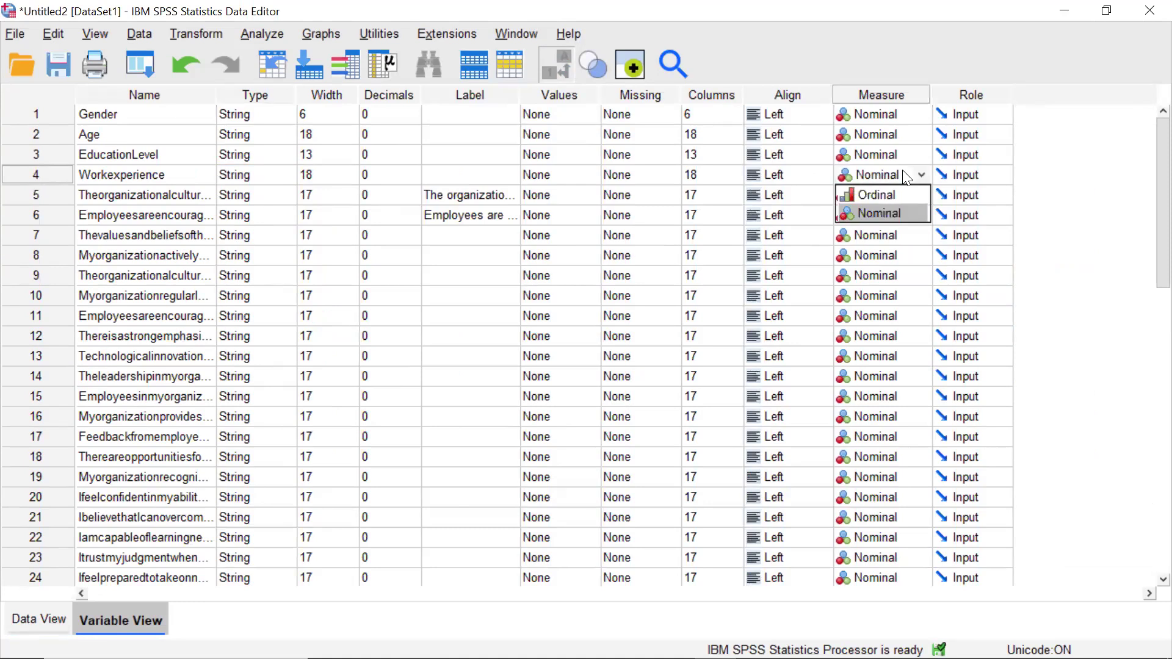
left_click(920, 176)
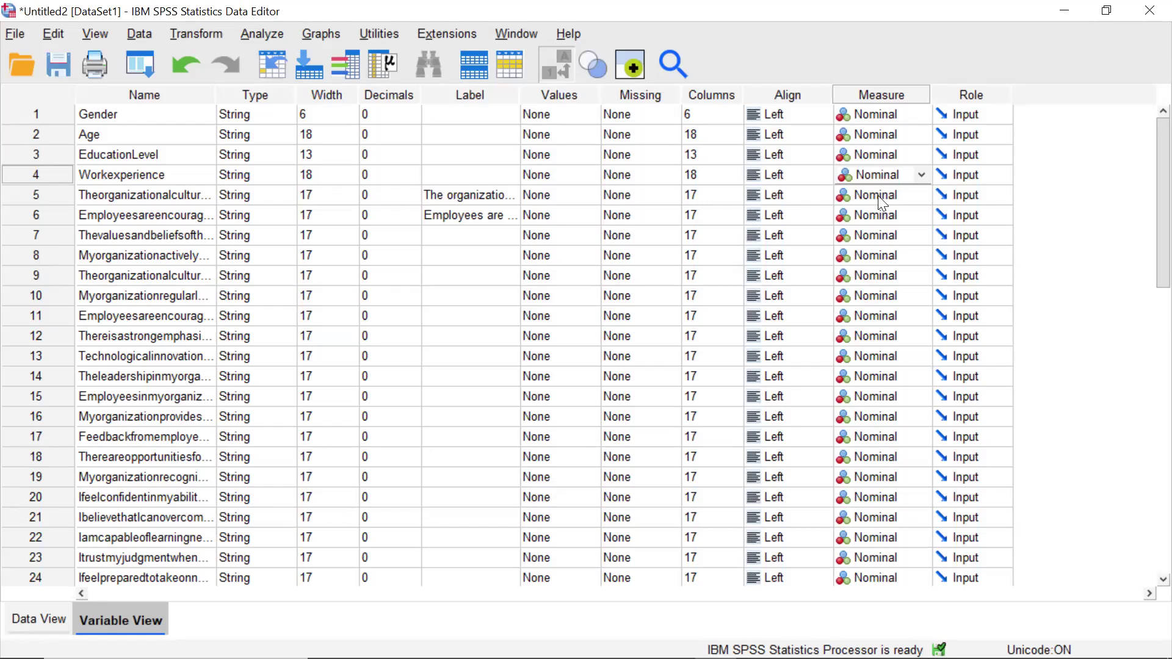
Step: Start Automatic Recode, check the Organizational Culture items in the questionnaire PDF in Edge, and return to SPSS
left_click(200, 37)
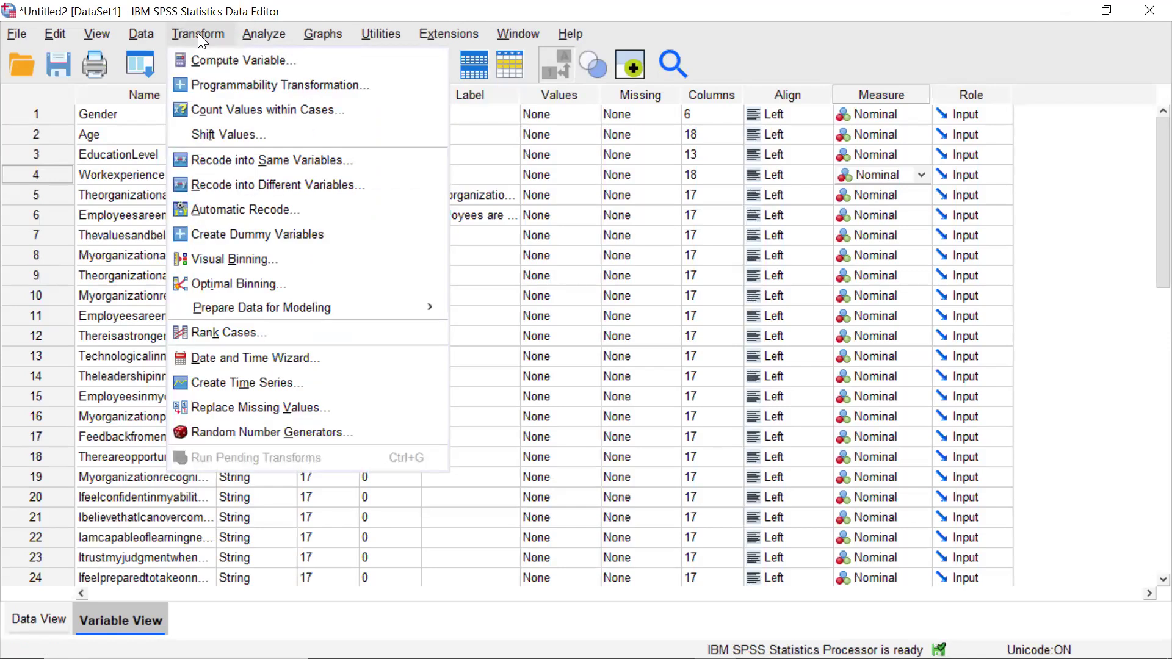
left_click(228, 210)
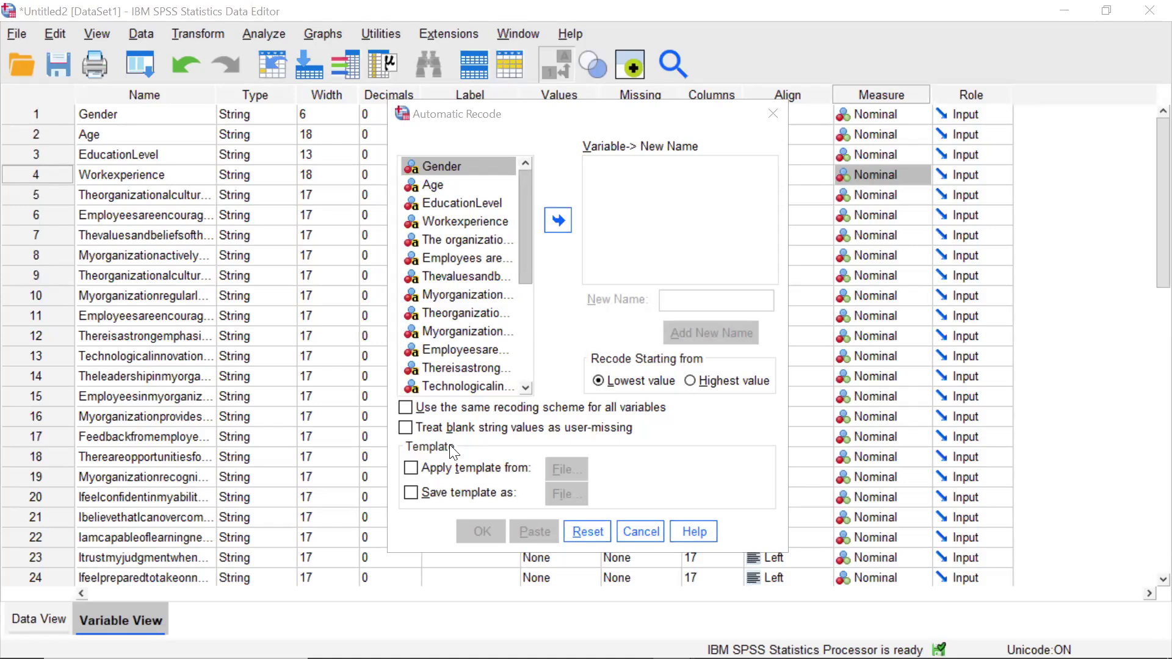
left_click(1064, 10)
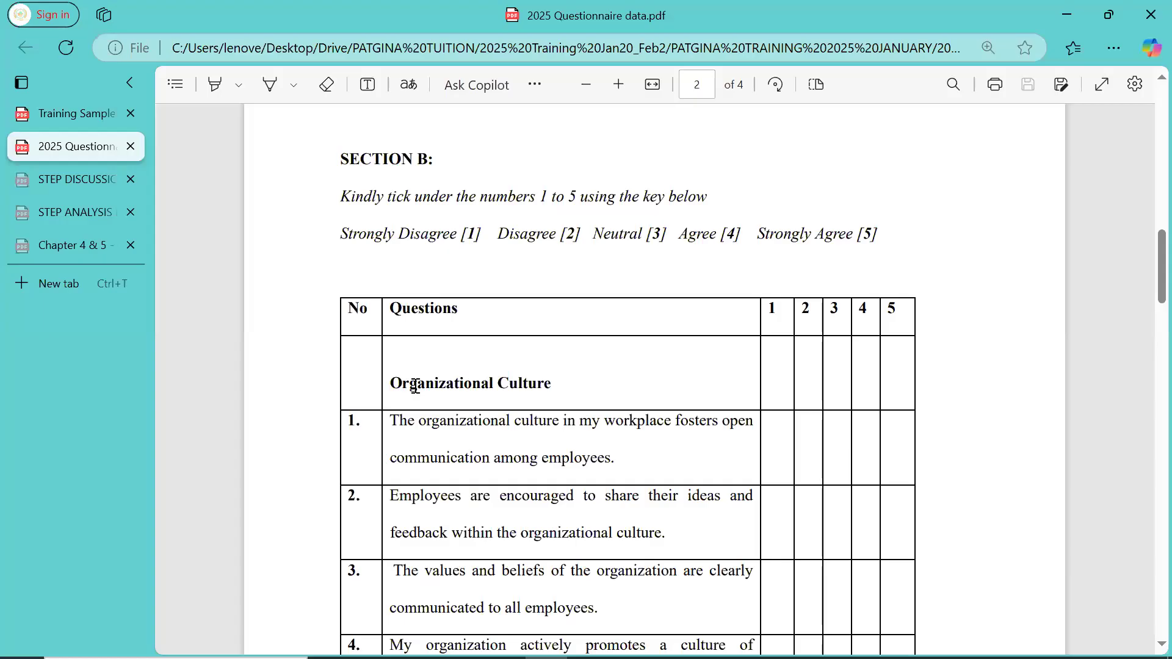
scroll(415, 386, "down", 4)
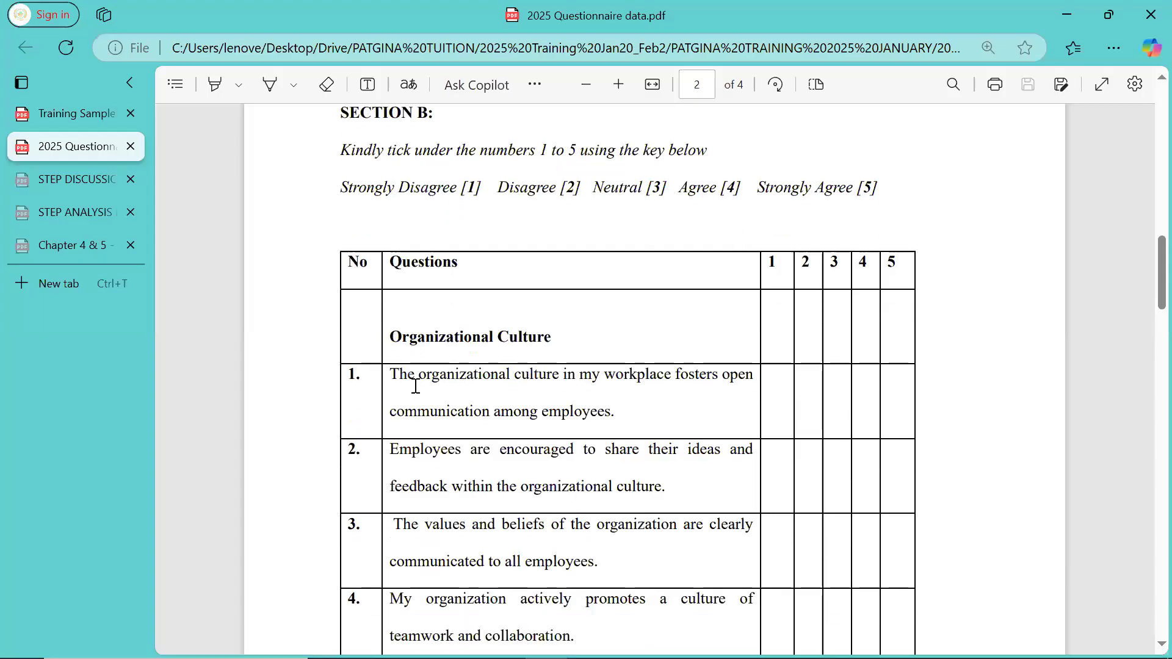
scroll(415, 386, "down", 1)
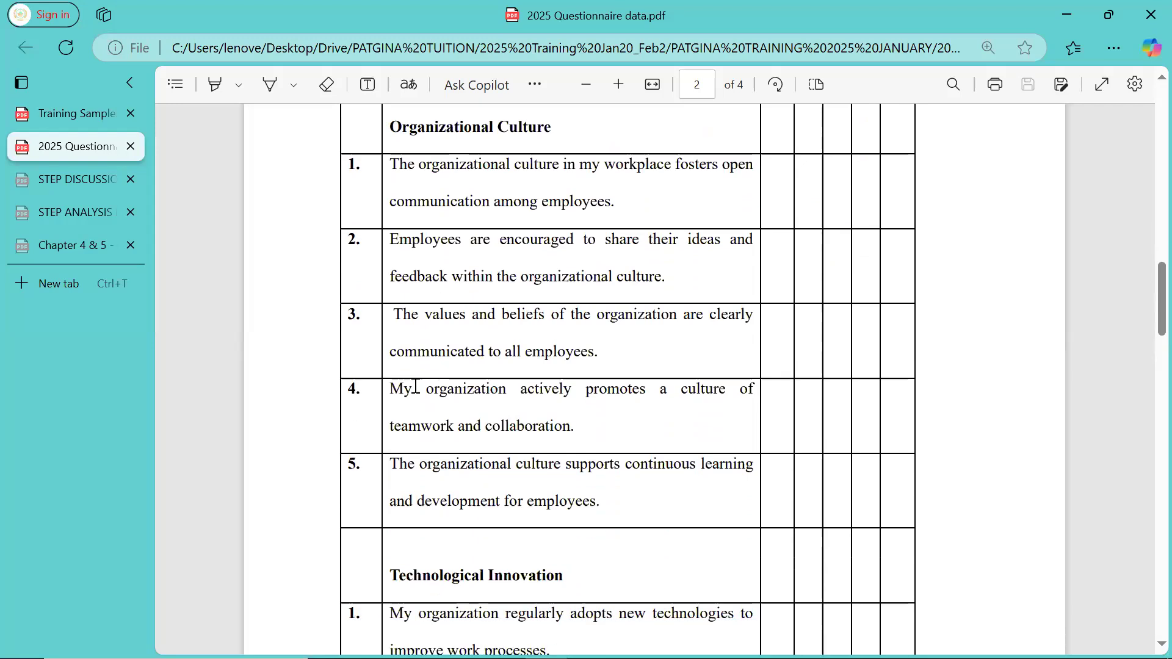
scroll(415, 386, "down", 3)
scroll(416, 386, "up", 2)
scroll(415, 386, "up", 2)
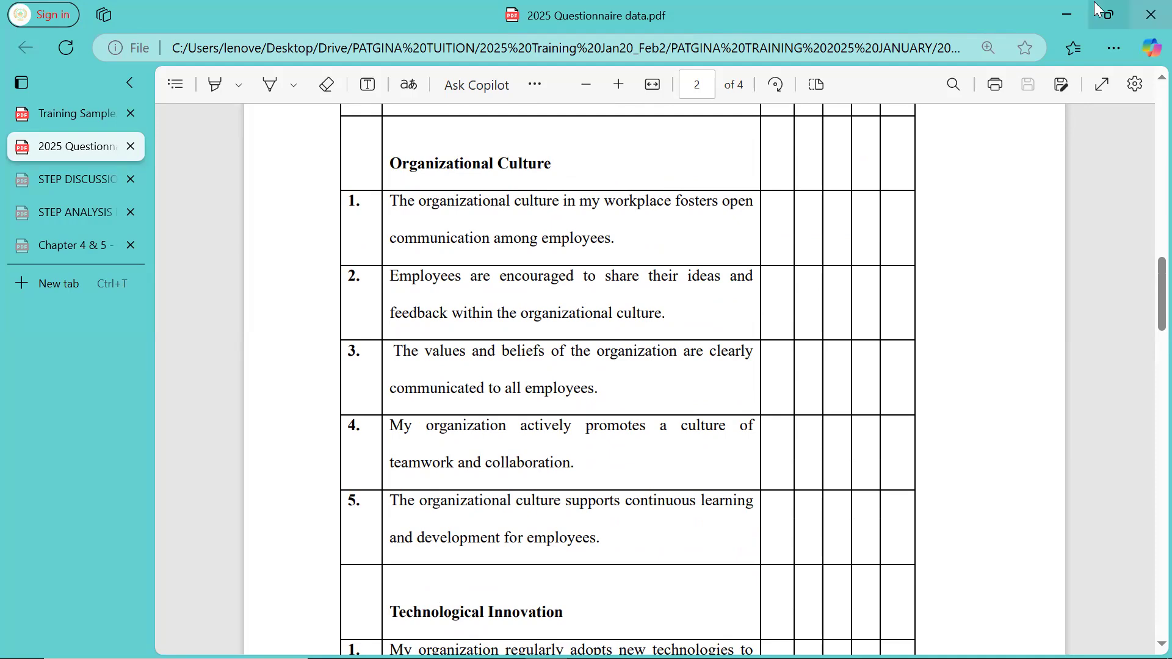
left_click(1068, 15)
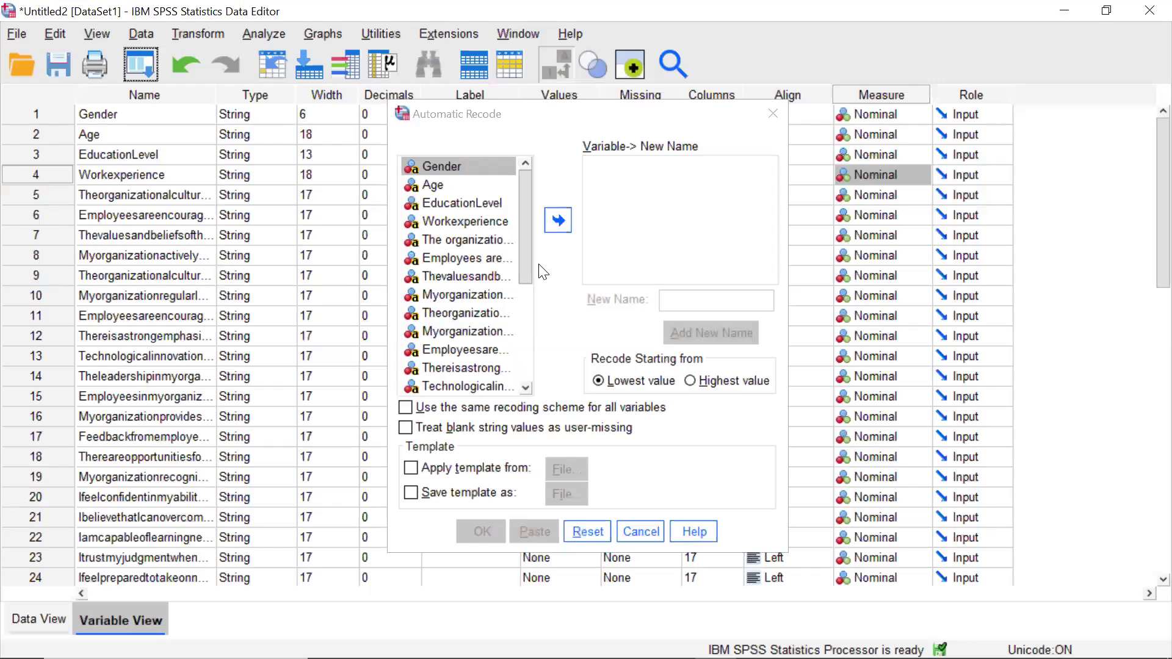
Step: Add the five Organizational Culture variables from rows 5 to 9 to the Automatic Recode list
left_click(440, 239)
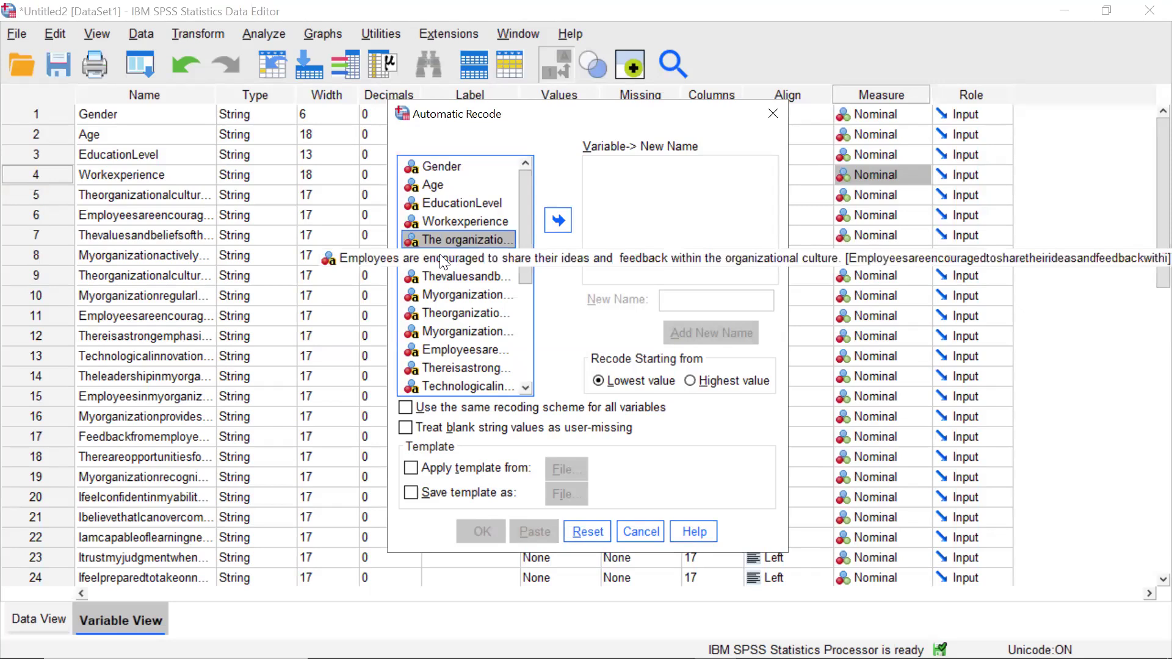
left_click(439, 255, "shift")
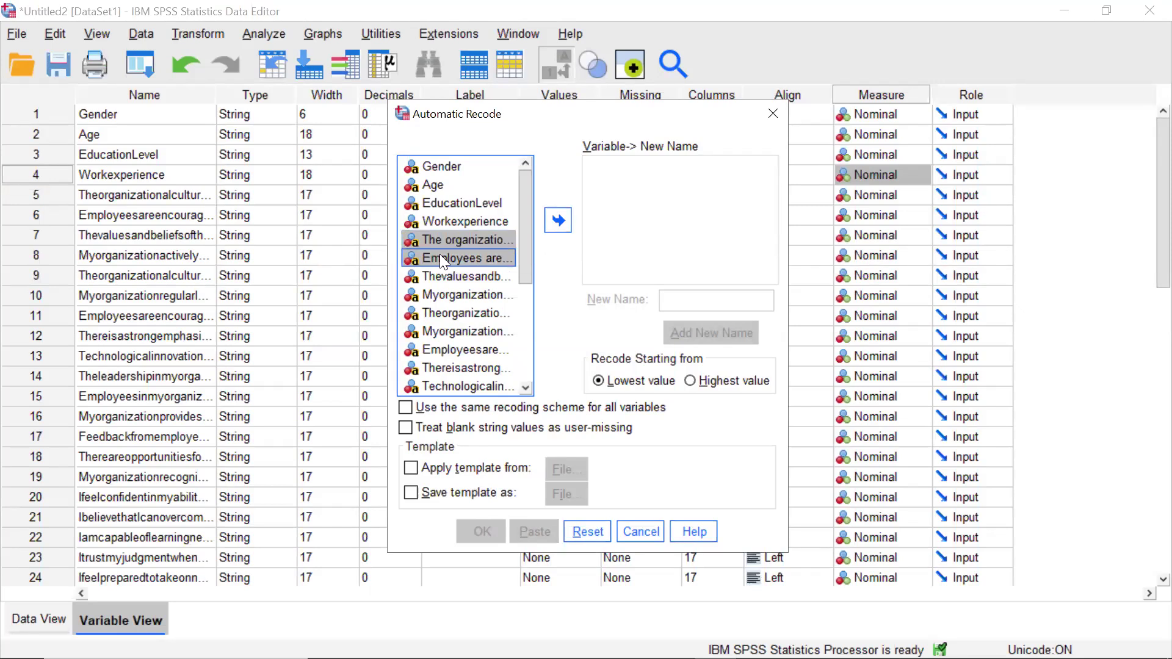
left_click(439, 278, "shift")
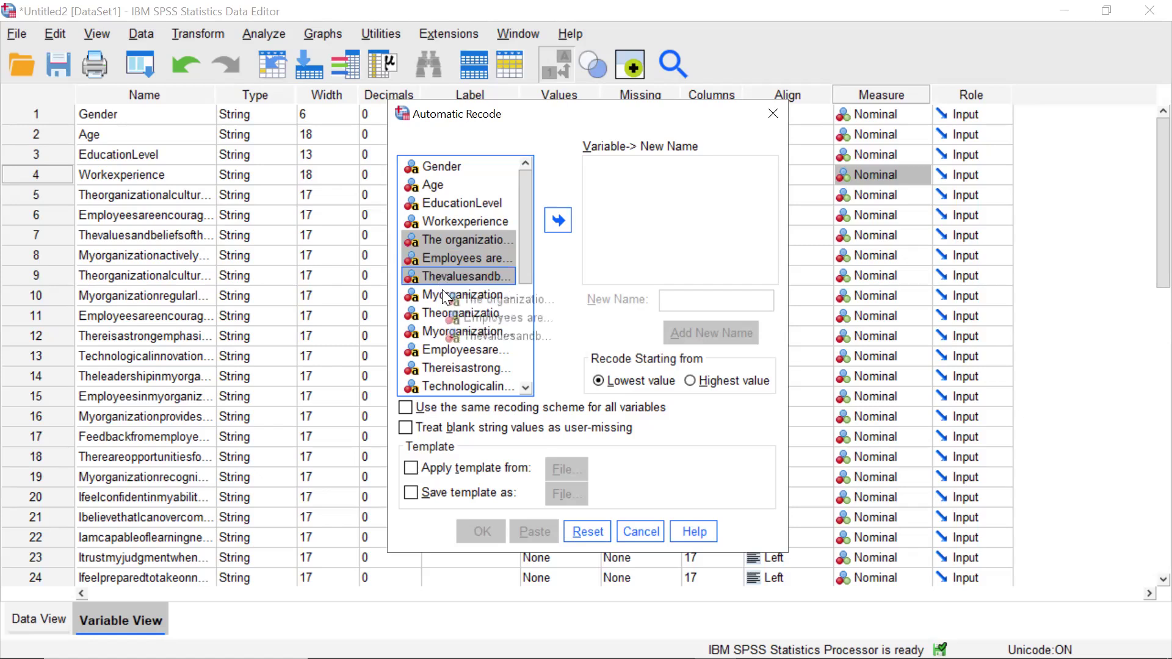
left_click(446, 296, "shift")
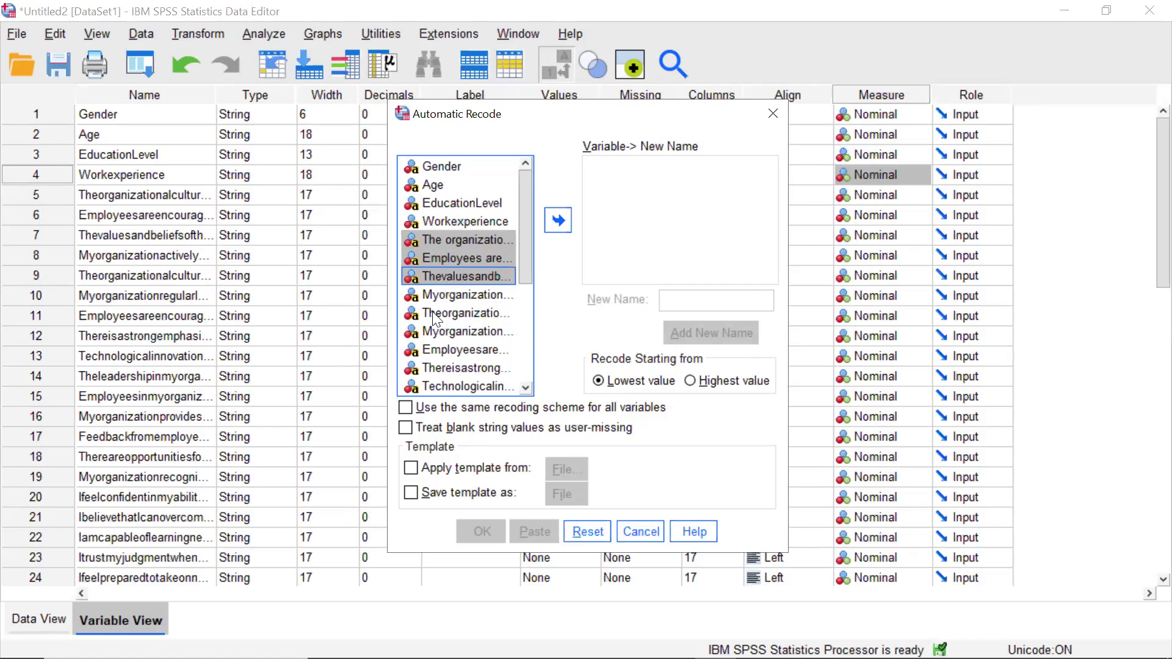
left_click(434, 314, "shift")
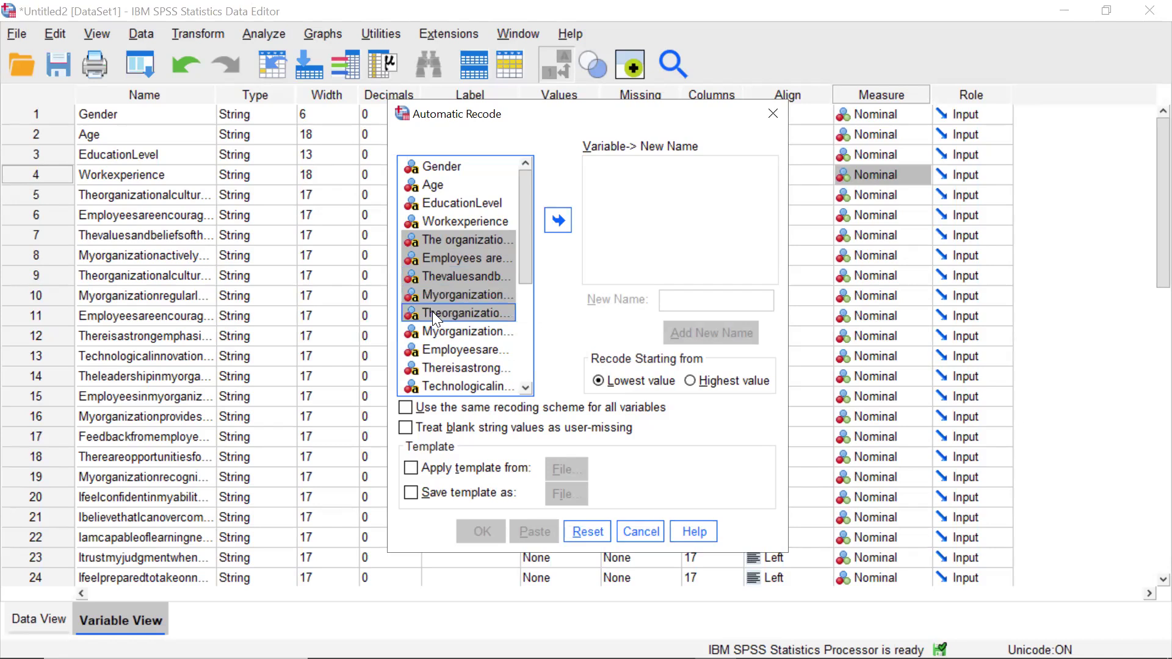
left_click(565, 221)
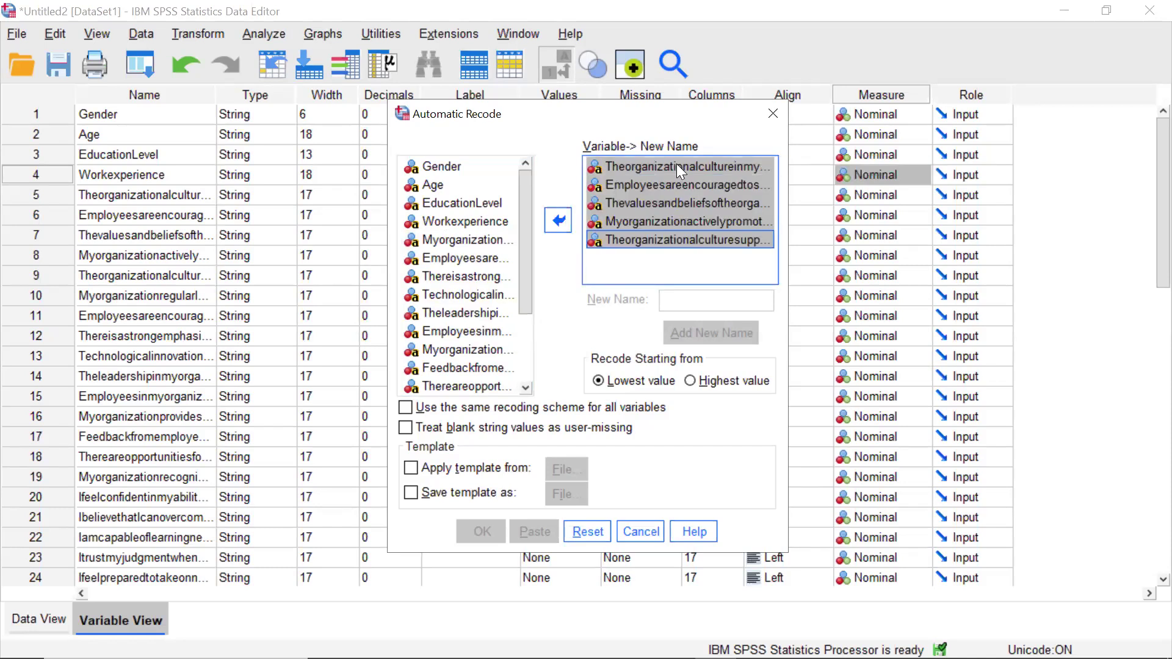
Step: Assign the new name OC1 to the first Organizational Culture variable in the recode list
left_click(656, 162)
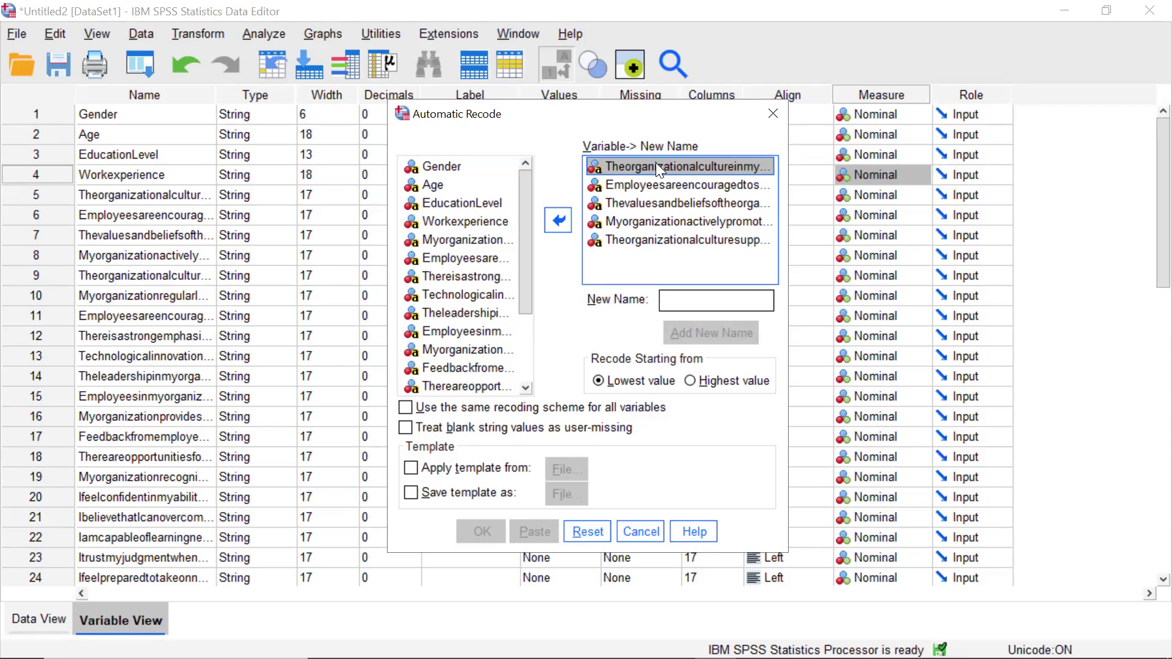
left_click(686, 300)
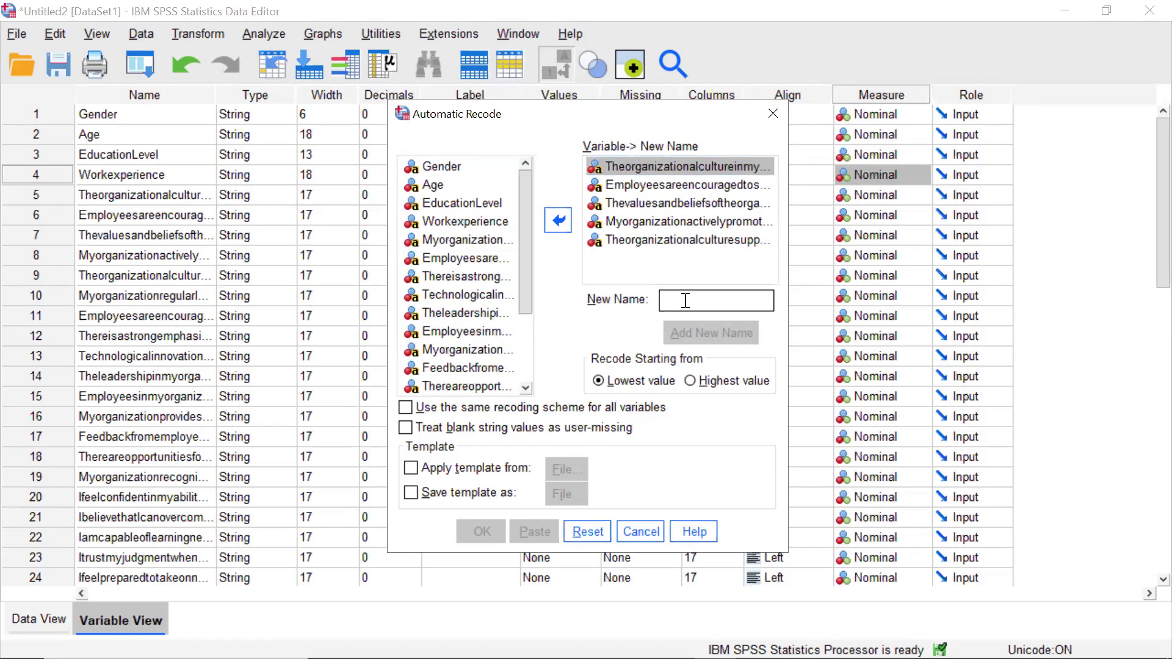
type("oc")
key("BackSpace")
key("BackSpace")
type("OC")
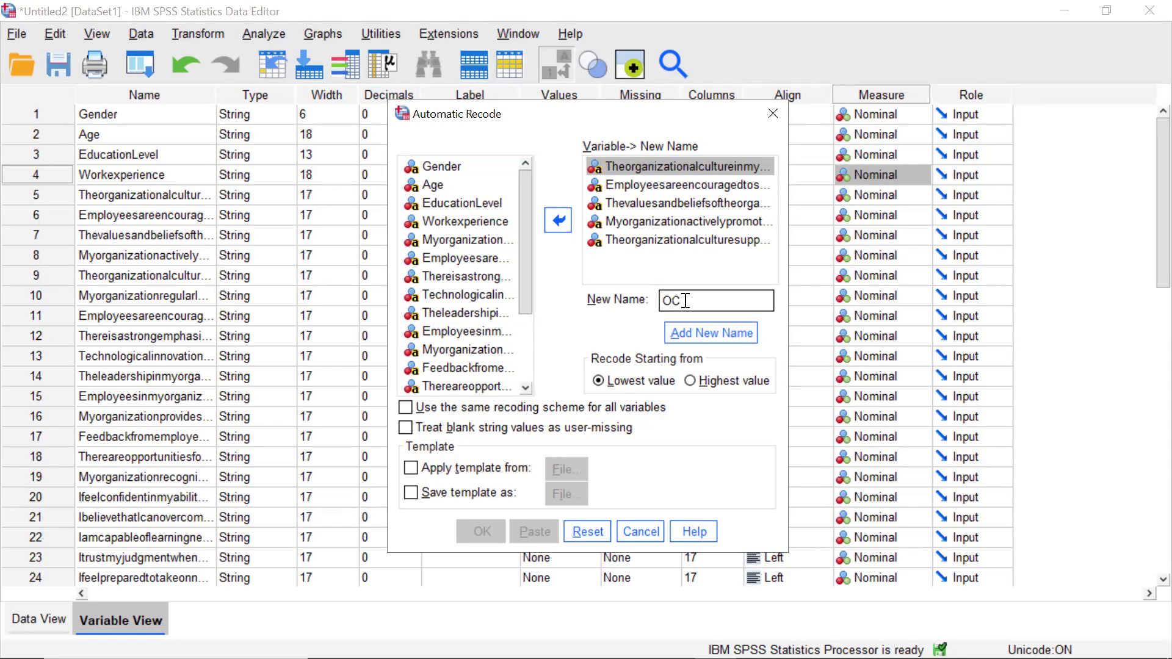
type("1")
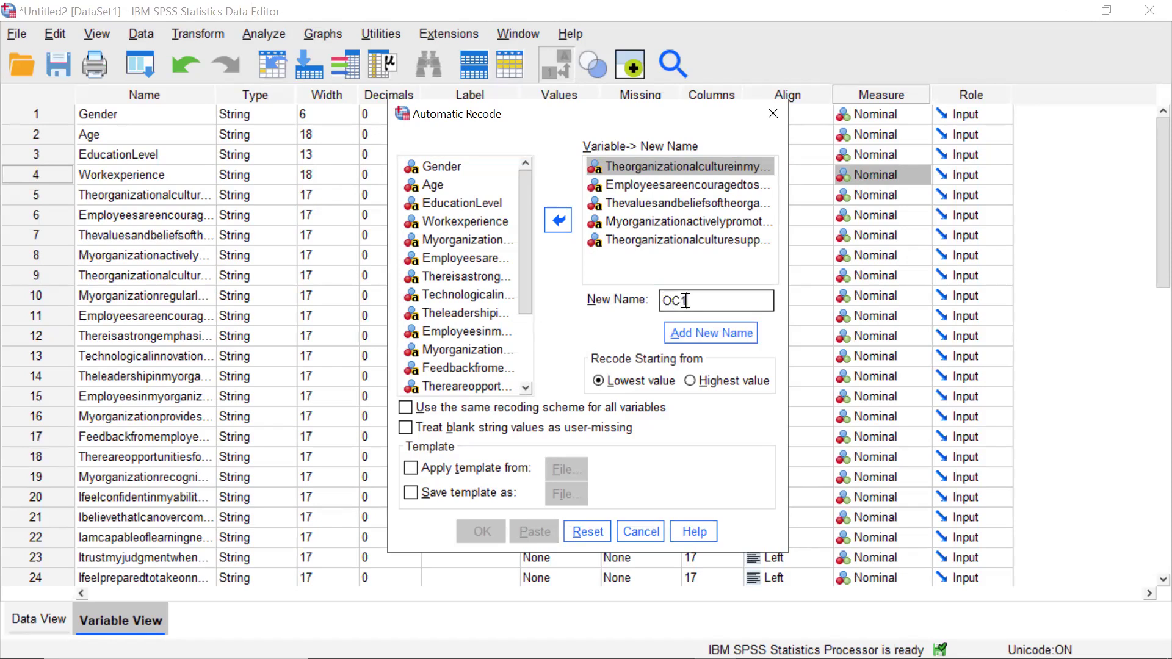
left_click(685, 332)
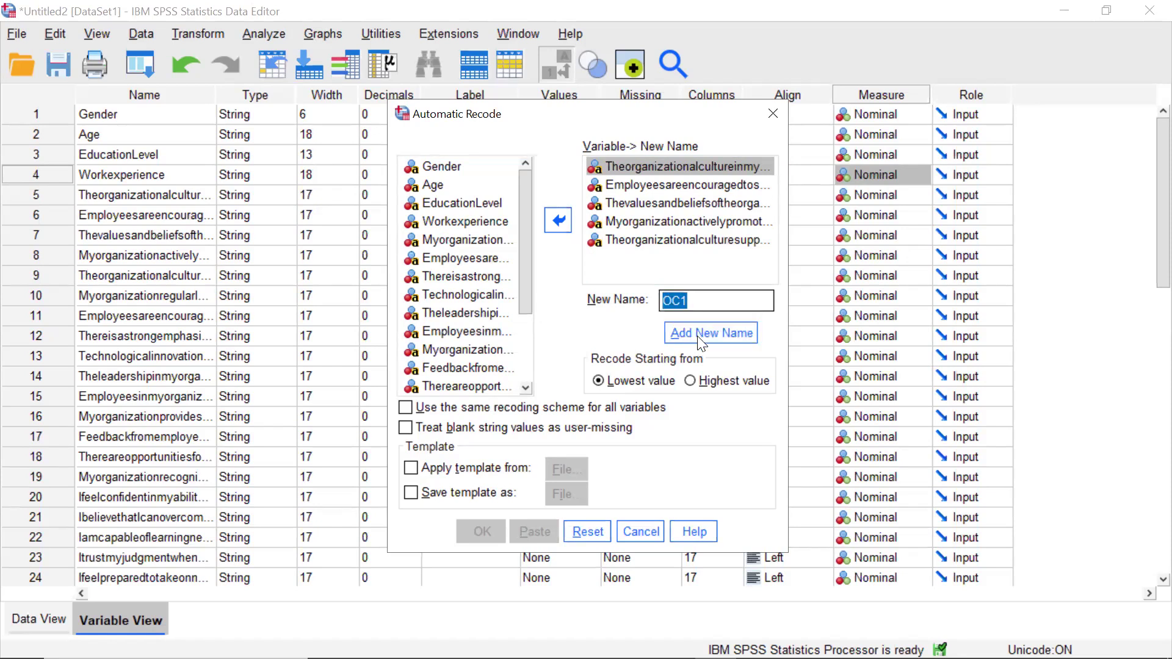
Step: Assign the new name OC2 to the second recode variable, about employees being encouraged to share ideas
left_click(644, 186)
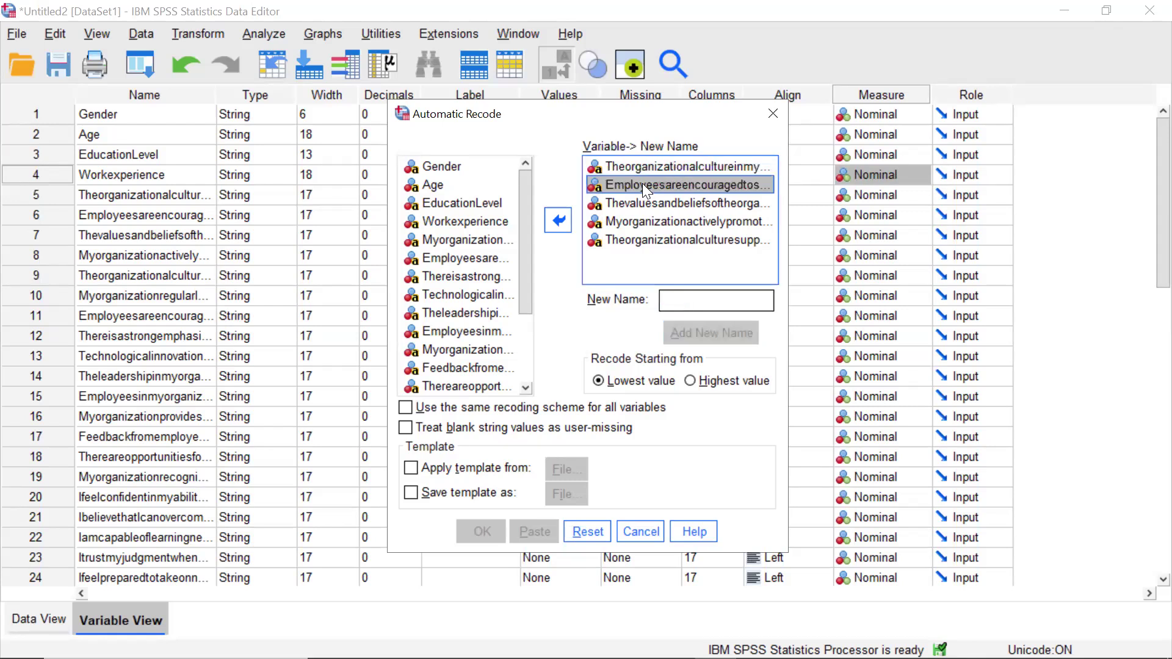
left_click(689, 307)
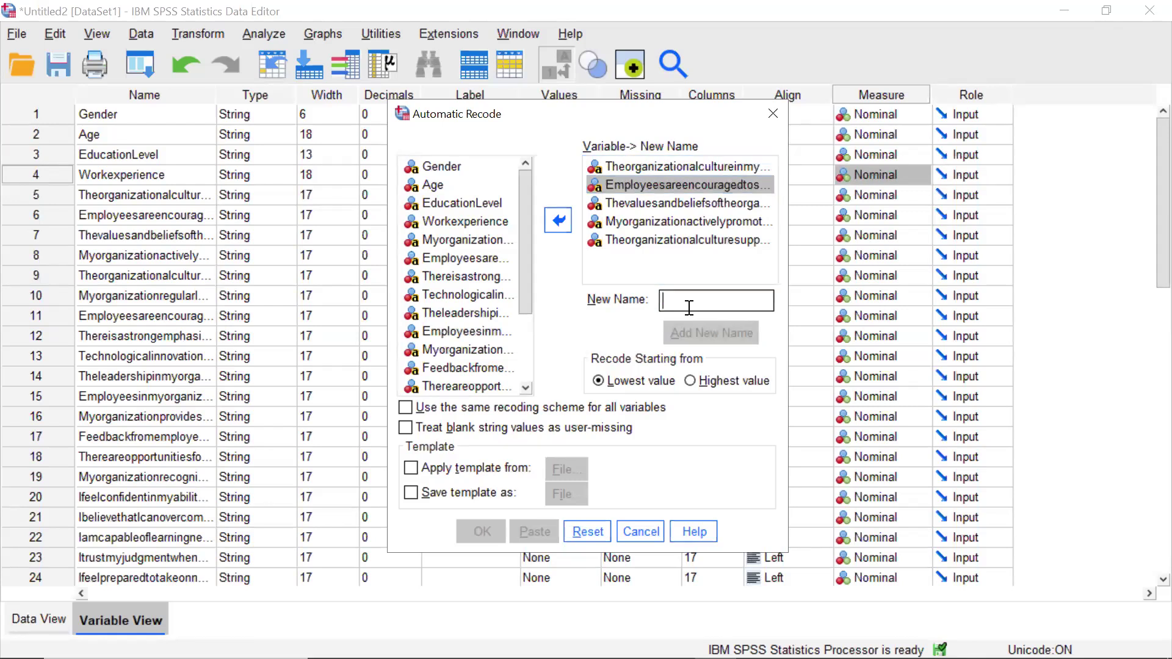
type("OC")
type("2")
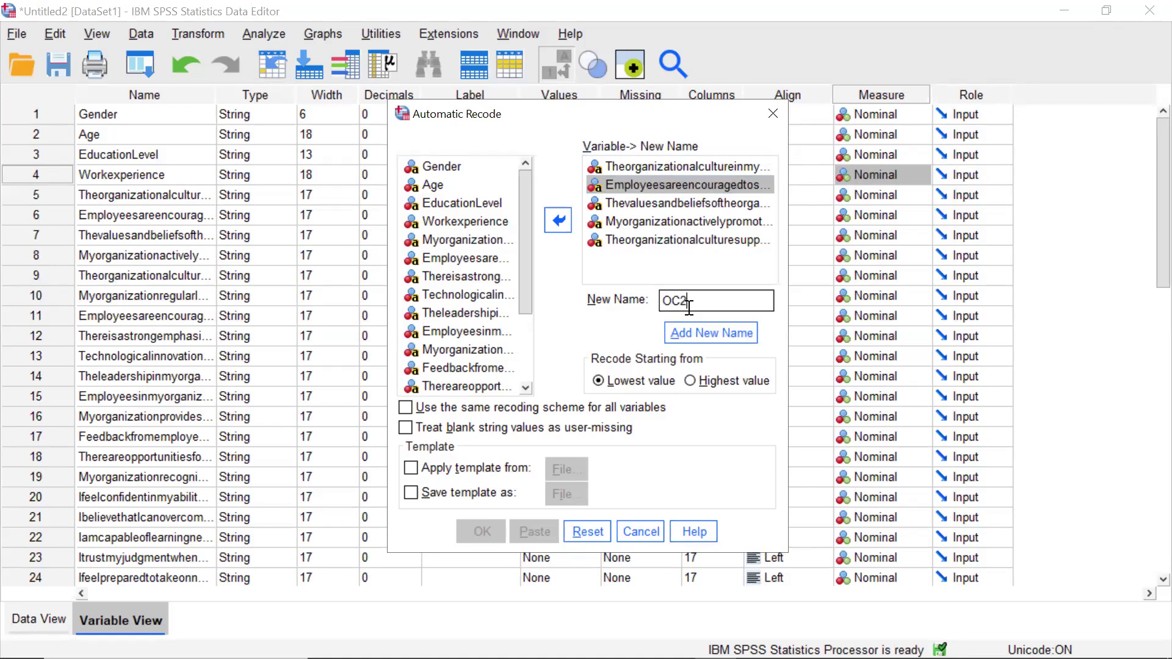
left_click(688, 339)
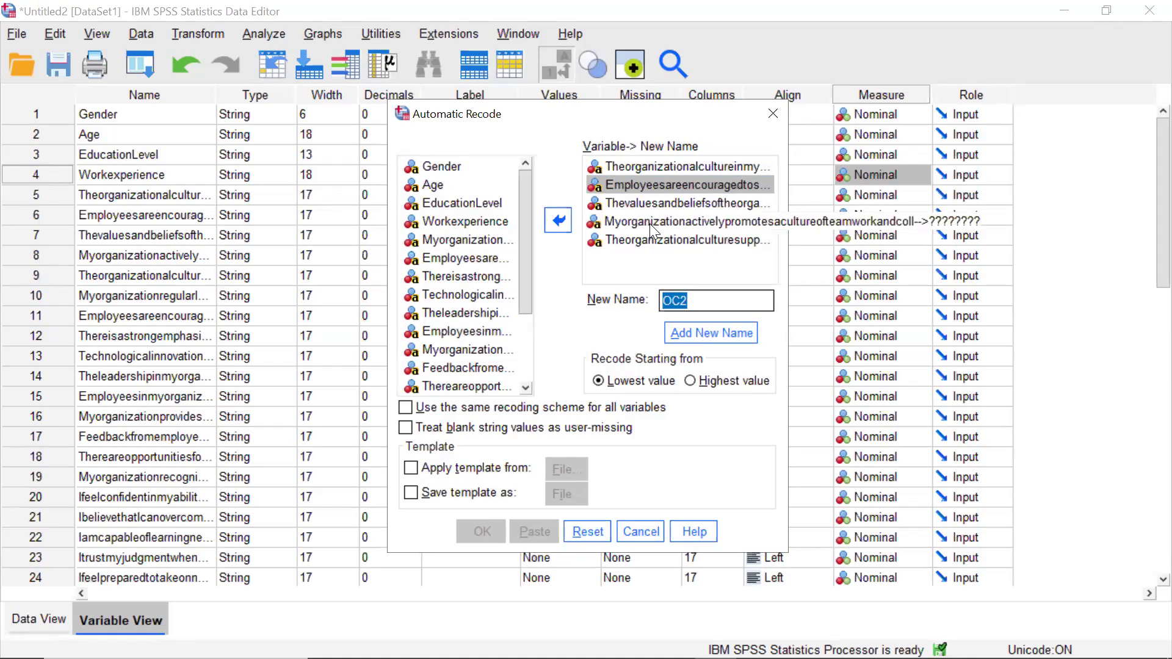
Step: Assign the new name OC3 to the third recode variable, about the organization's values and beliefs
left_click(646, 202)
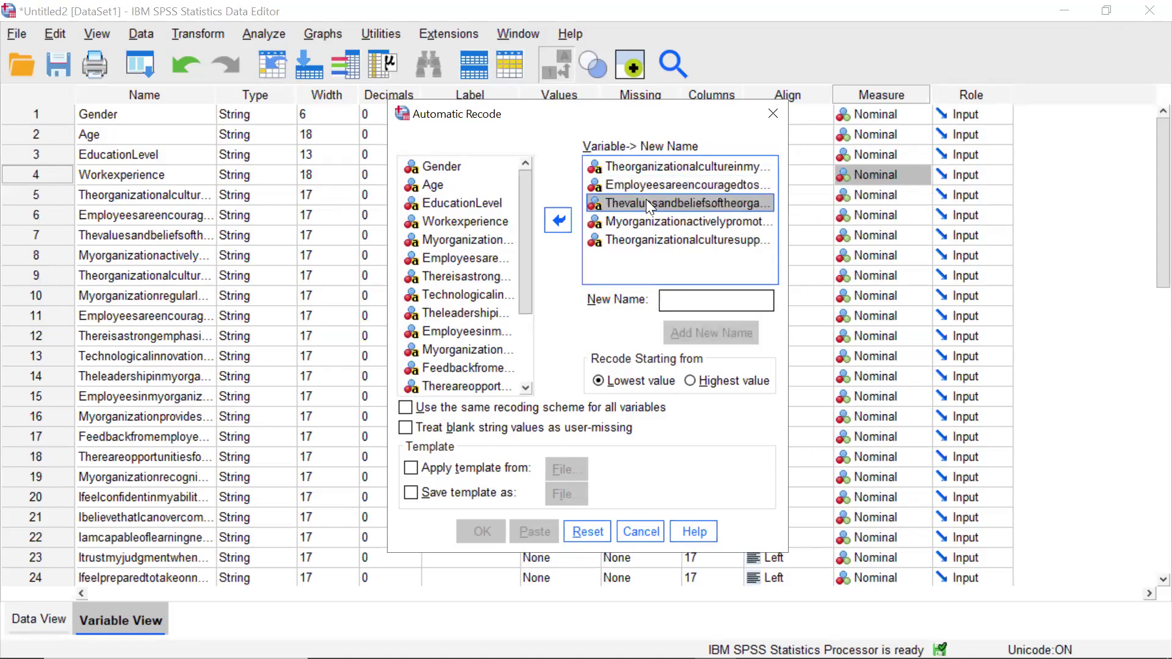
left_click(669, 303)
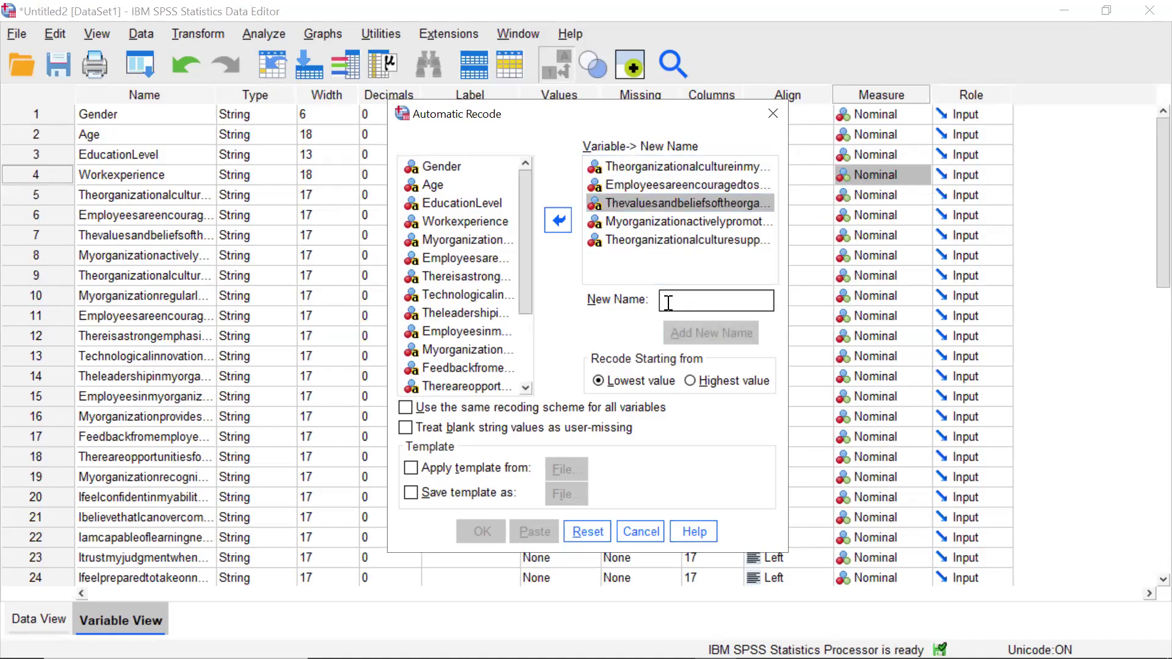
type("OC3")
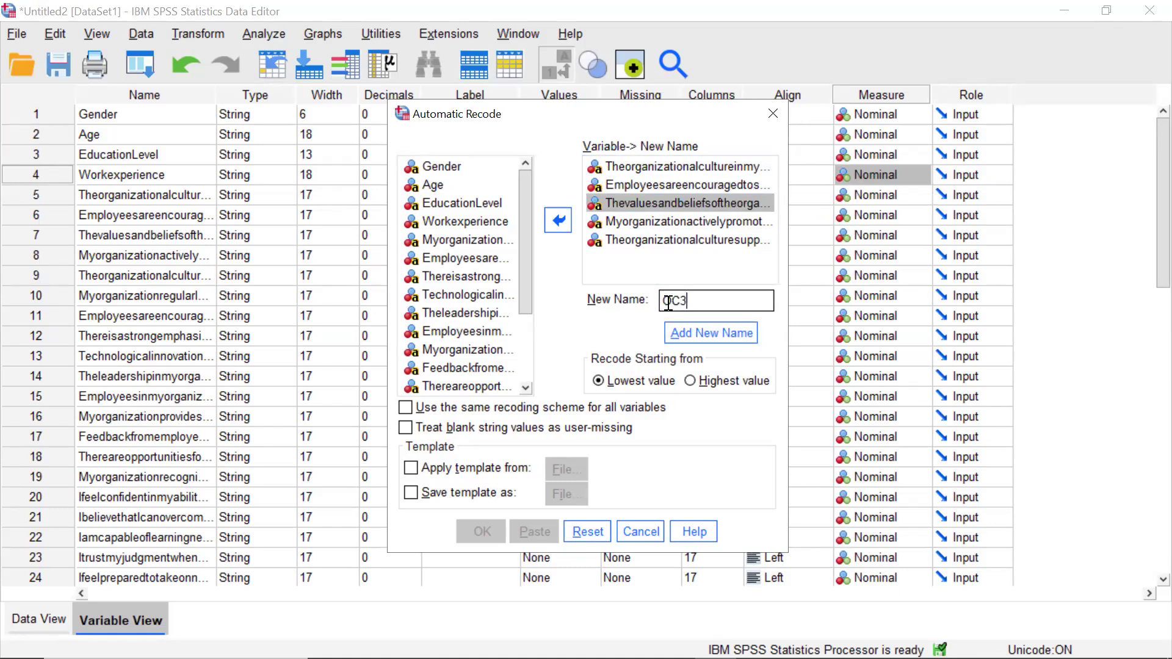
left_click(704, 332)
Step: Assign the new name OC4 to the fourth recode variable, about the organization actively promoting teamwork and collaboration
left_click(651, 223)
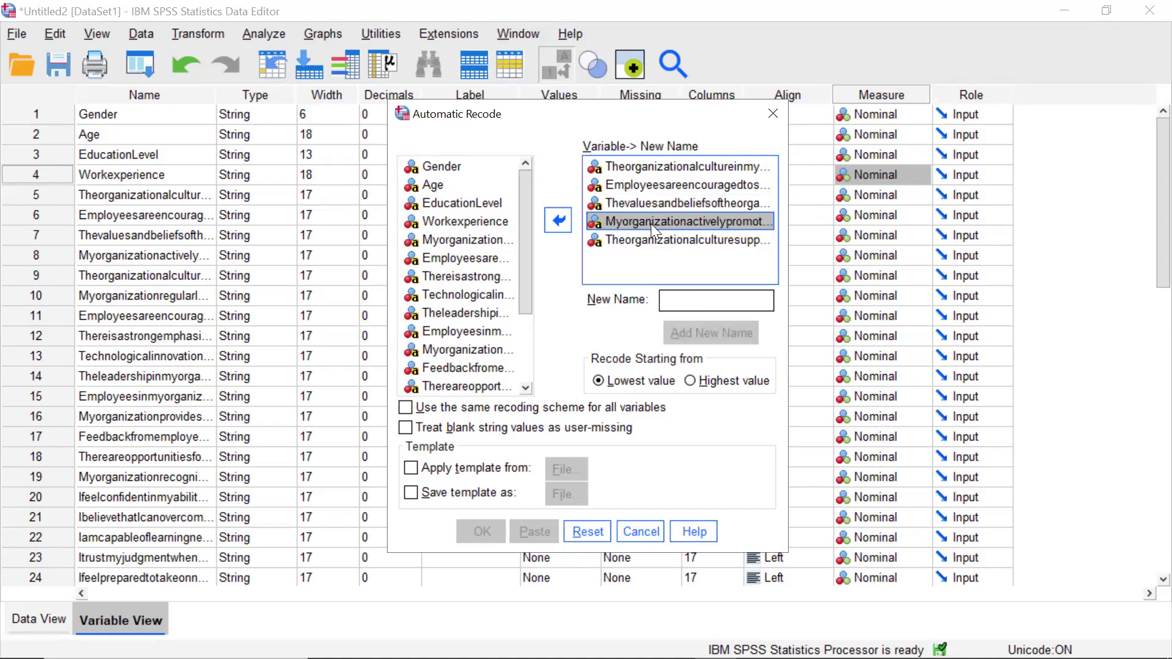
left_click(677, 299)
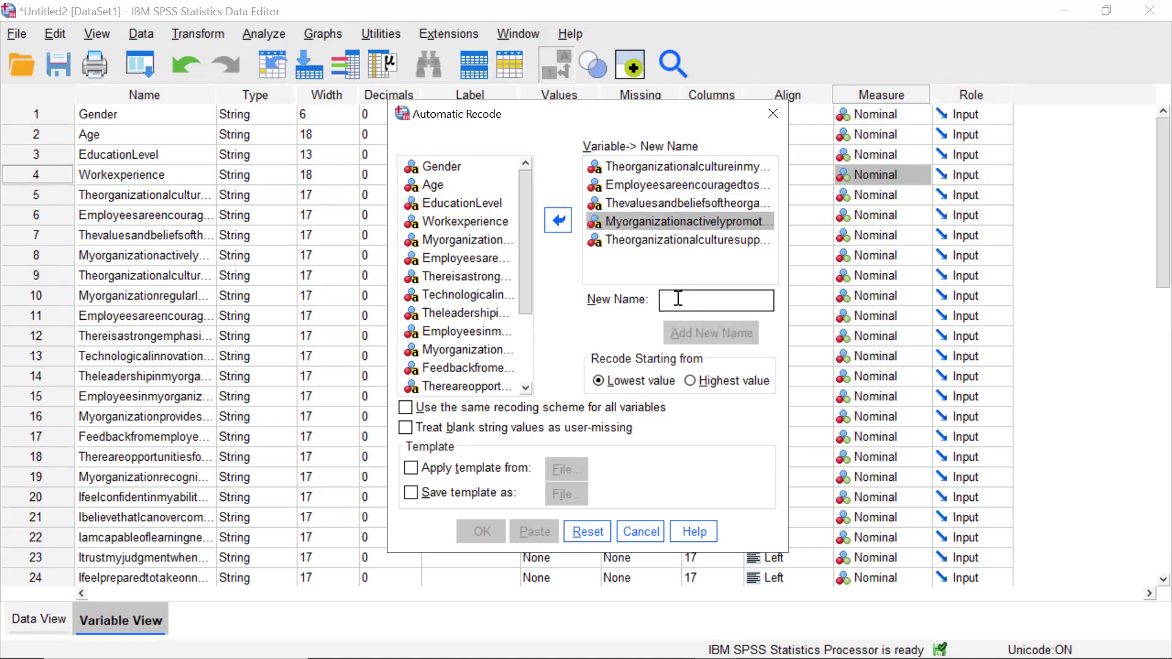
type("OC4")
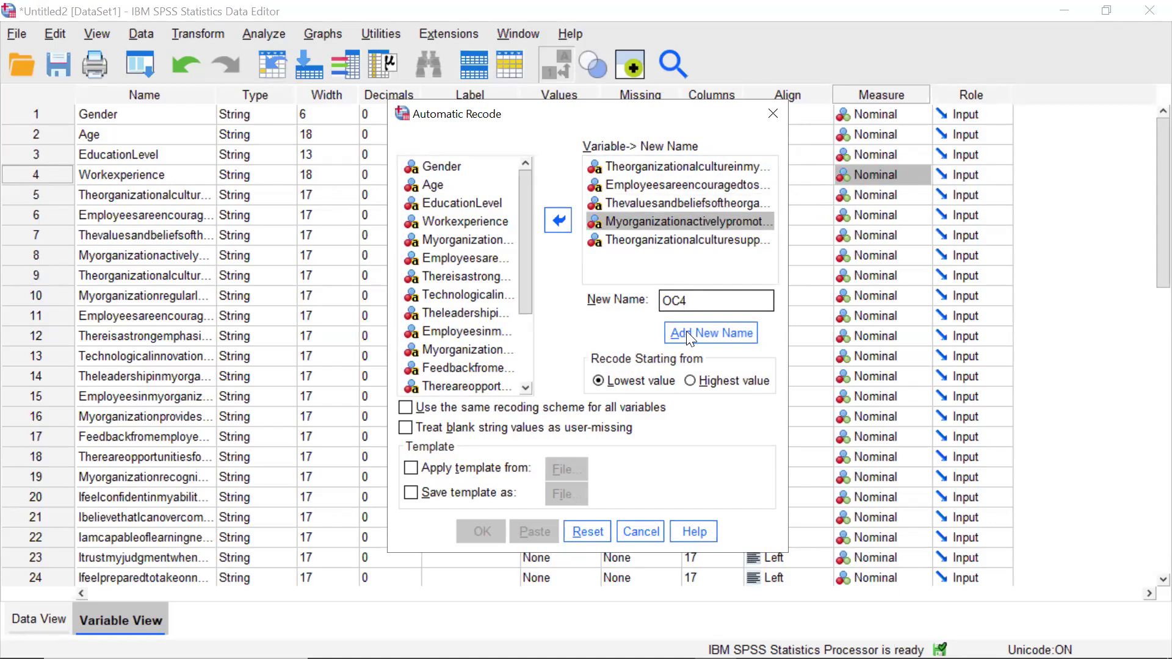
left_click(686, 333)
Step: Assign the new name OC5 to the fifth recode variable, about supporting continuous learning, and run the automatic recode
left_click(645, 237)
left_click(696, 305)
type("OC5")
left_click(691, 330)
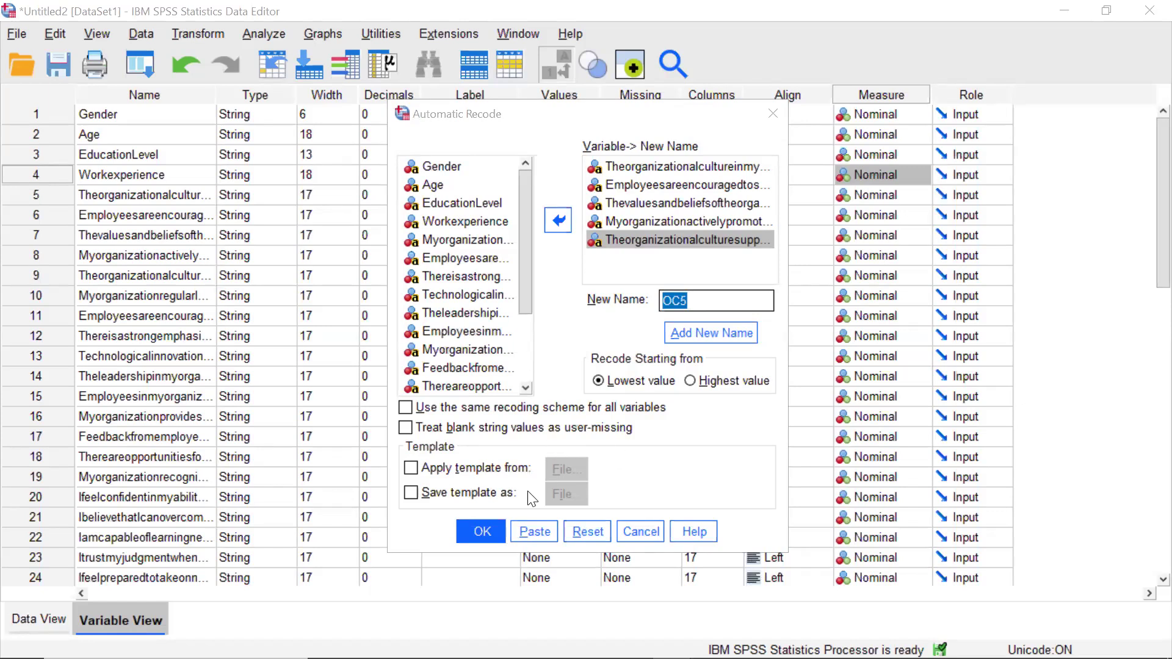
left_click(482, 531)
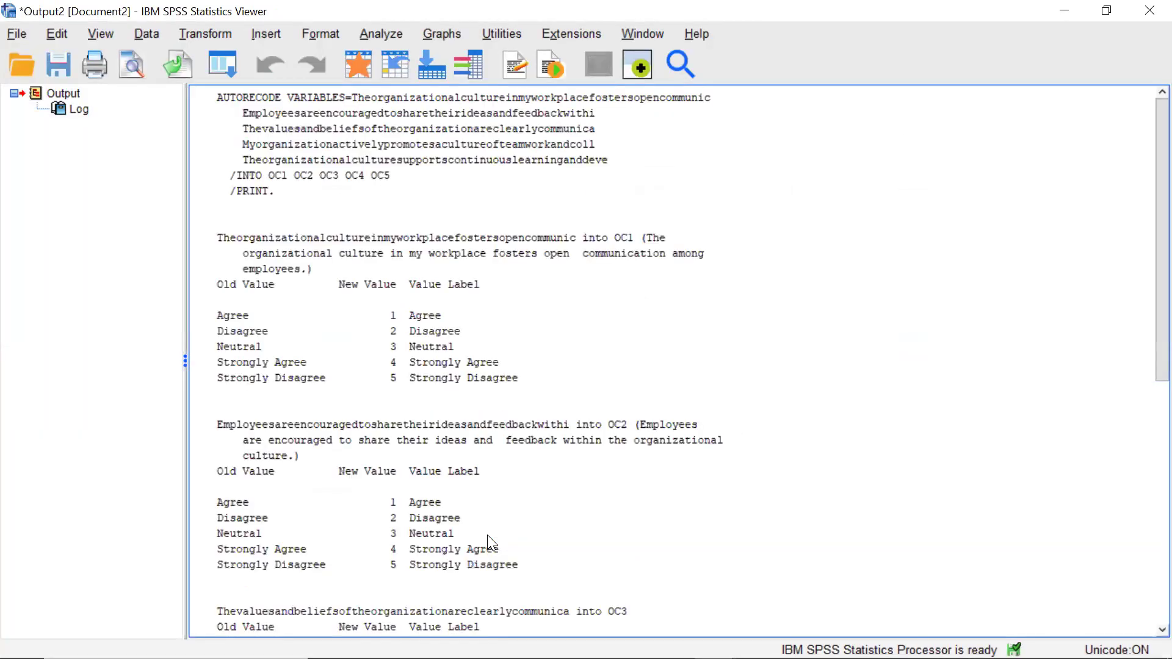
Step: Put the output window away and review the Technological Innovation items in the 2025 Questionnaire data PDF in the browser
left_click(459, 478)
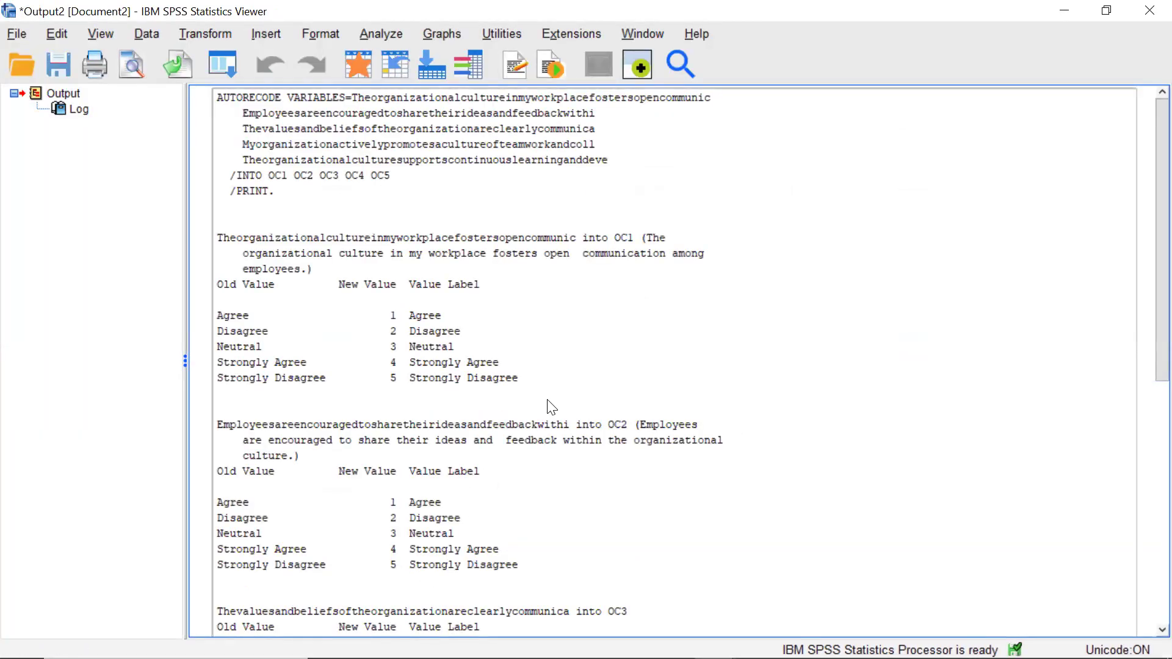
left_click(598, 335)
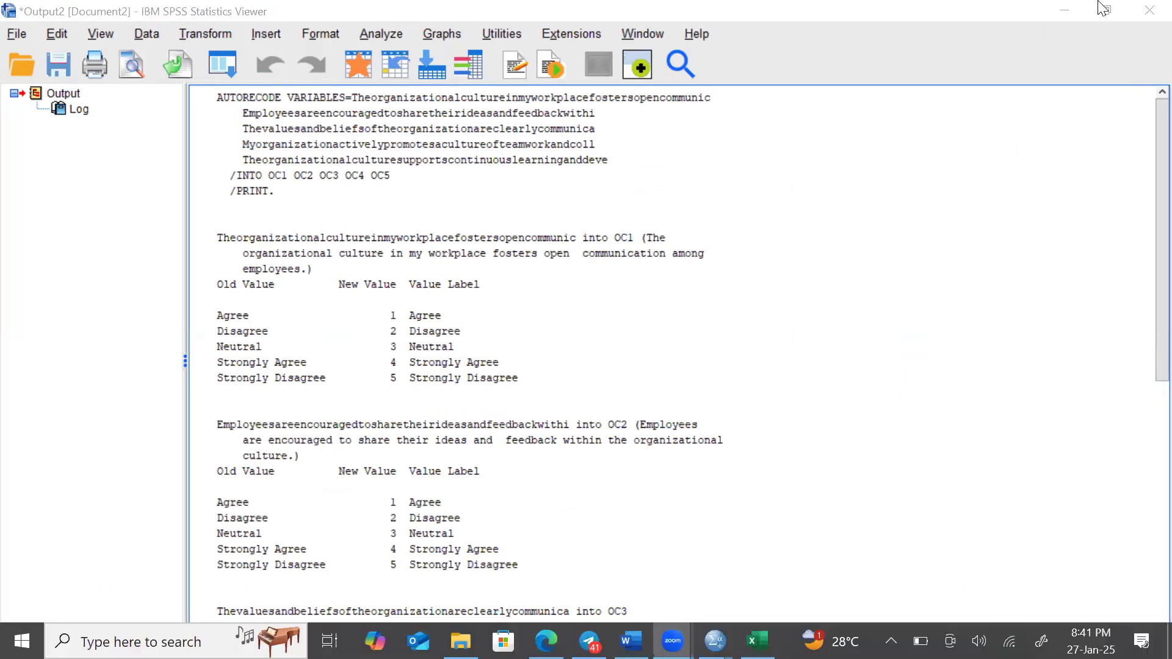
left_click(1064, 9)
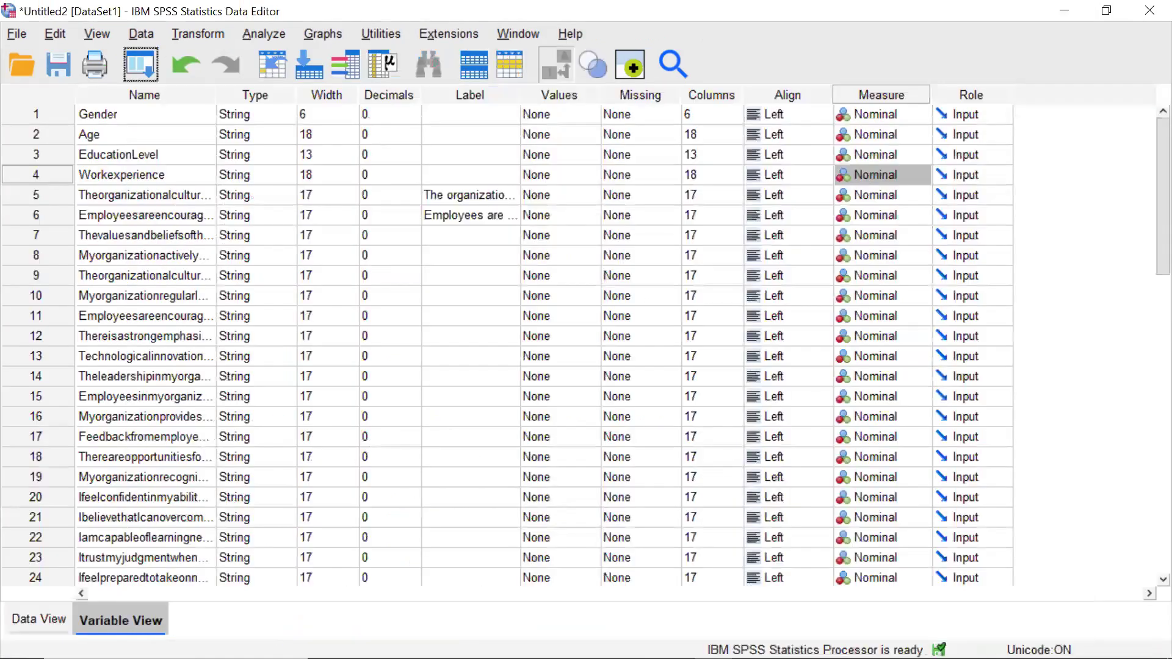
left_click(546, 641)
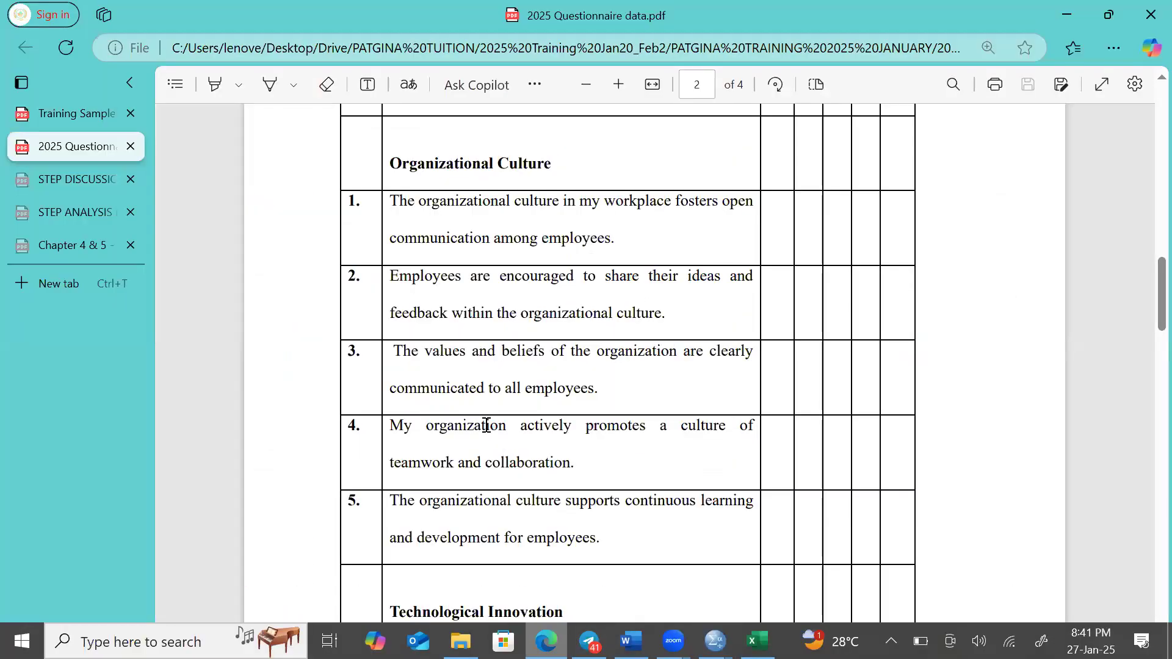
scroll(487, 426, "down", 6)
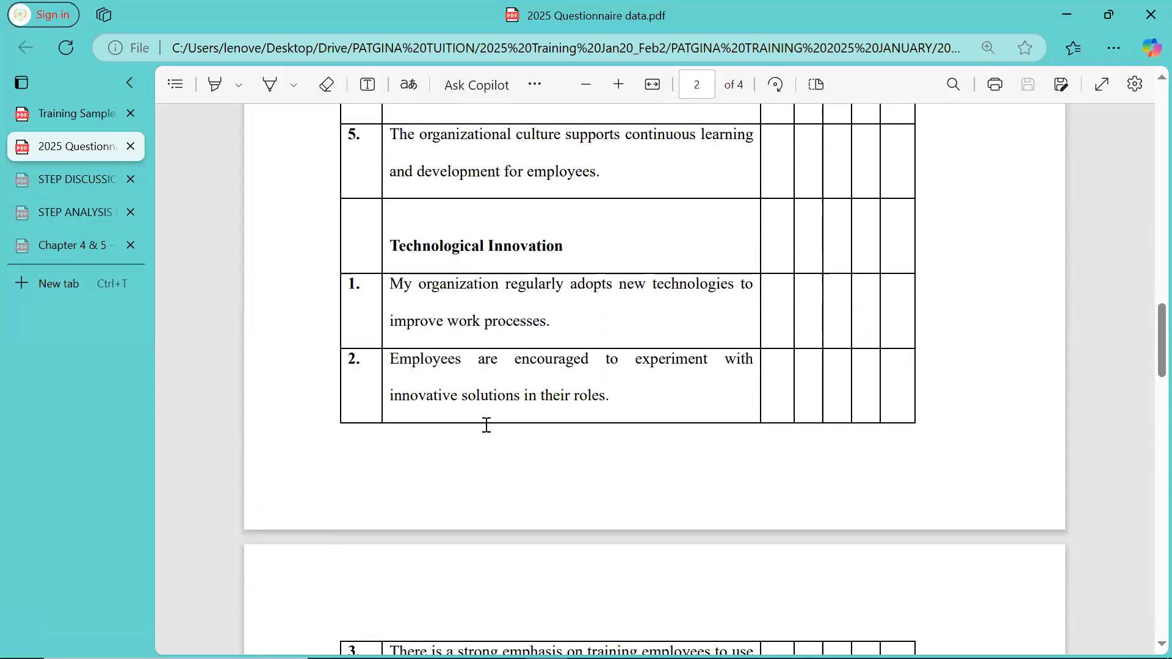
scroll(486, 425, "down", 1)
scroll(487, 426, "down", 6)
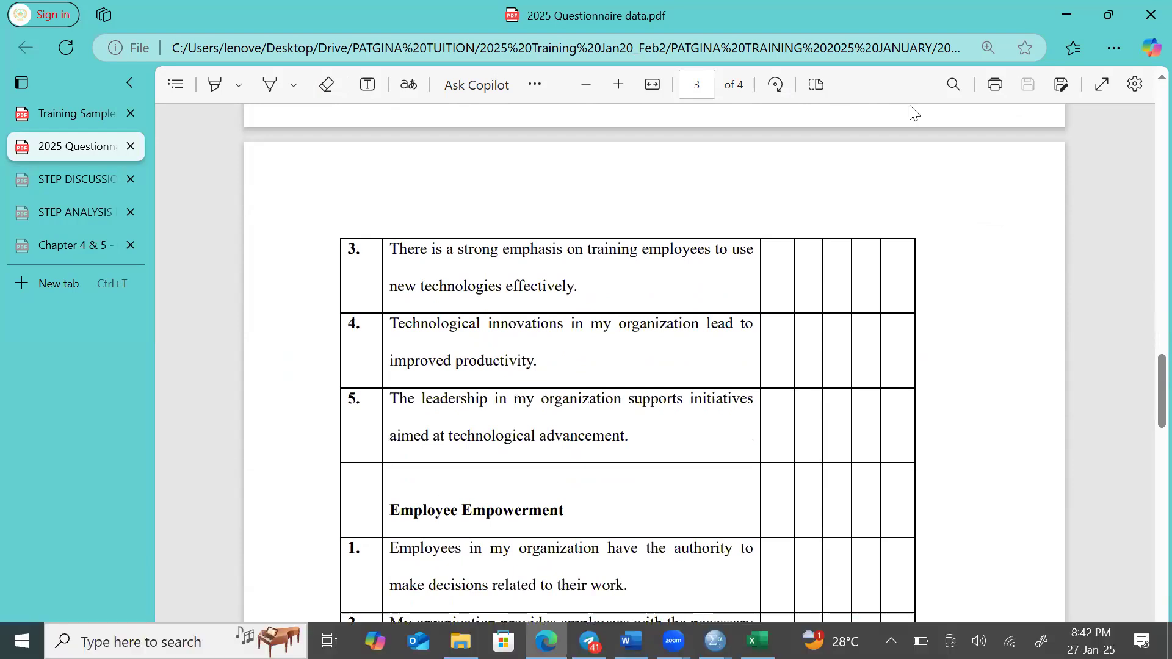
left_click(1066, 13)
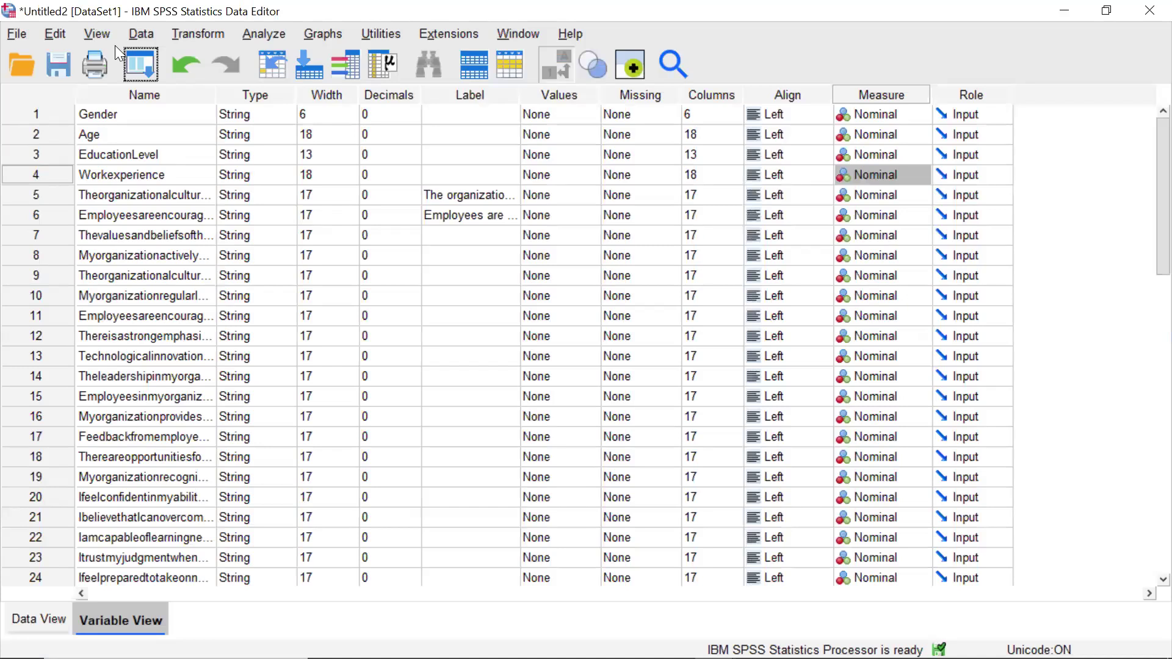
Step: Reopen the Automatic Recode dialog in the SPSS data editor
left_click(201, 27)
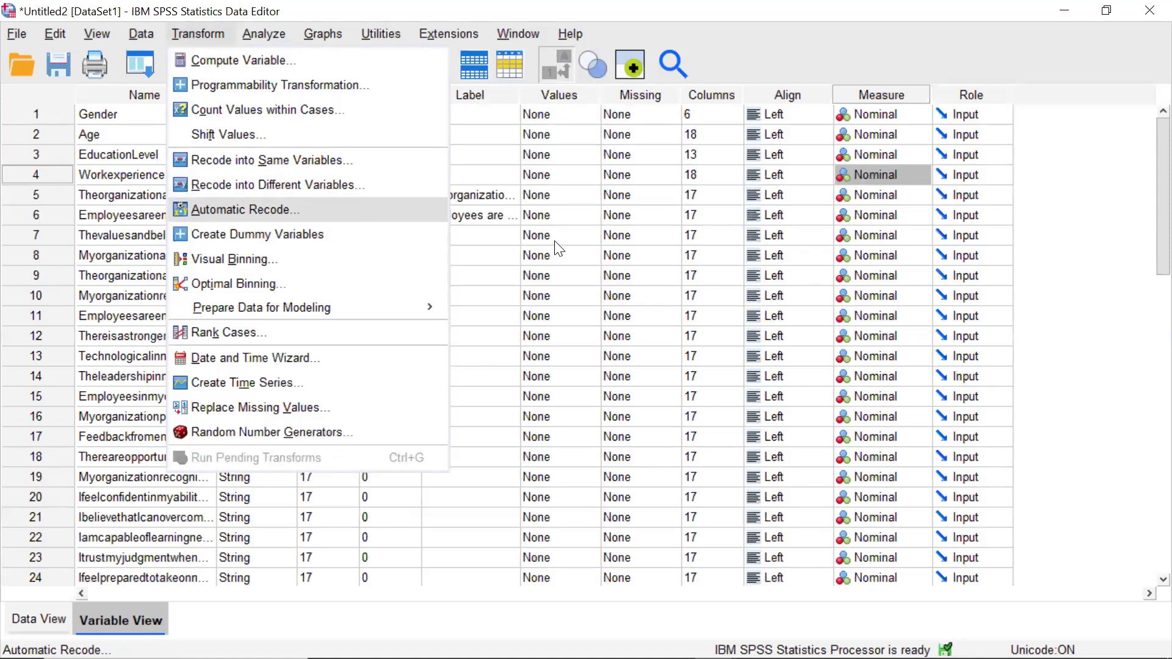
key("Return")
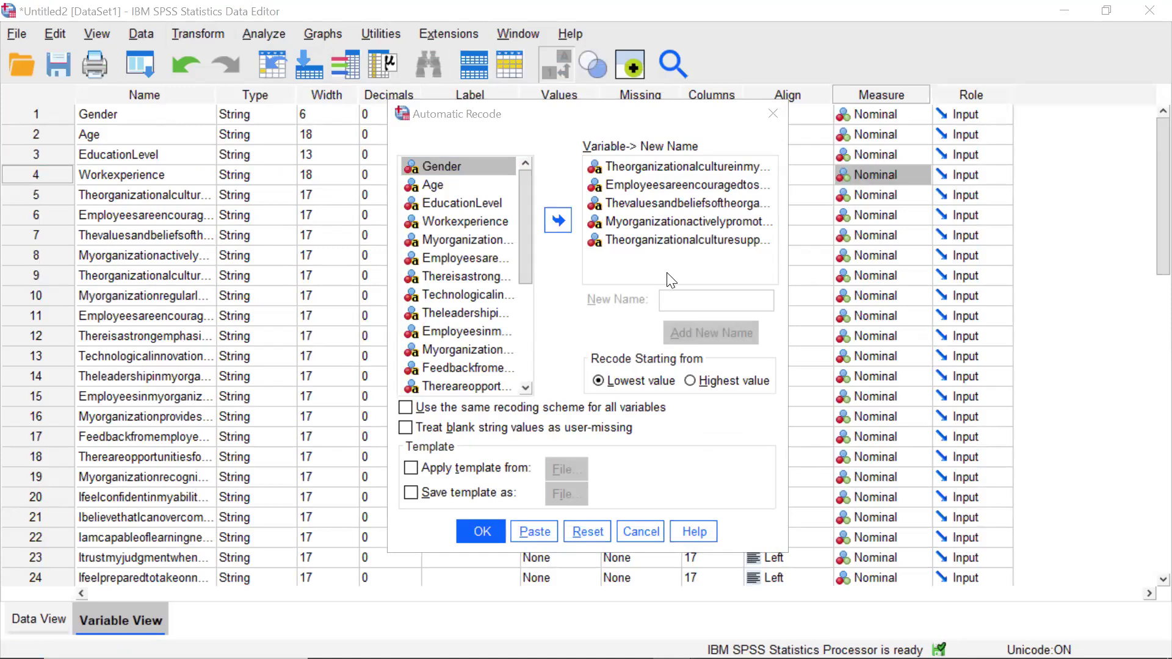
left_click(646, 166)
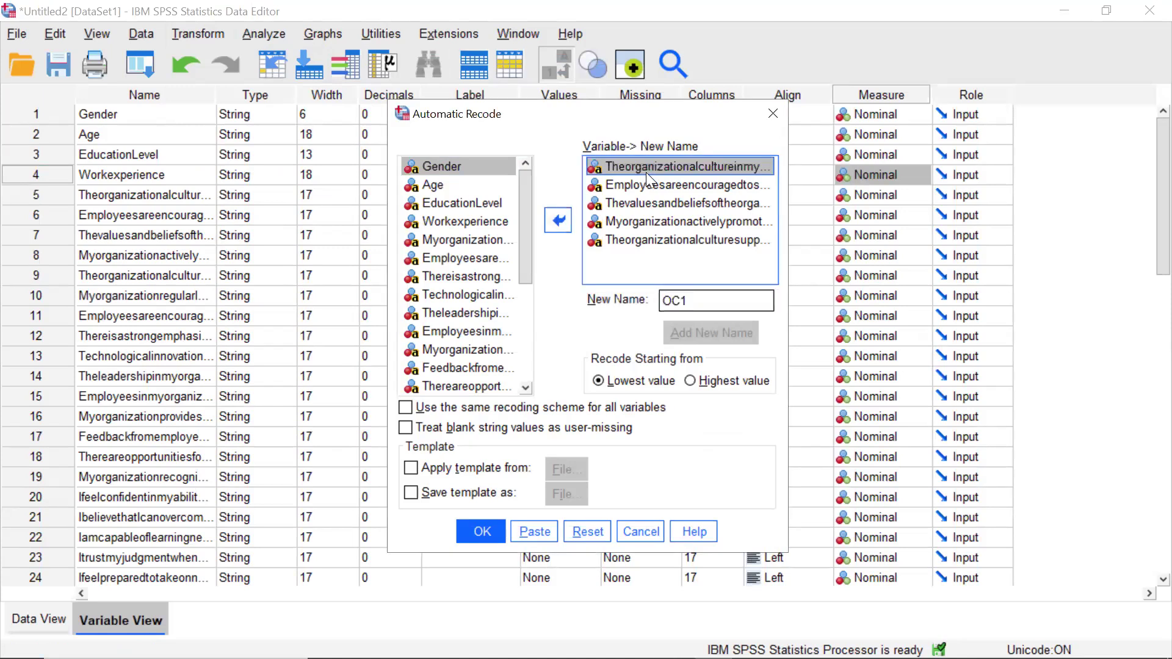
left_click(648, 185, "ctrl")
left_click(645, 201, "ctrl")
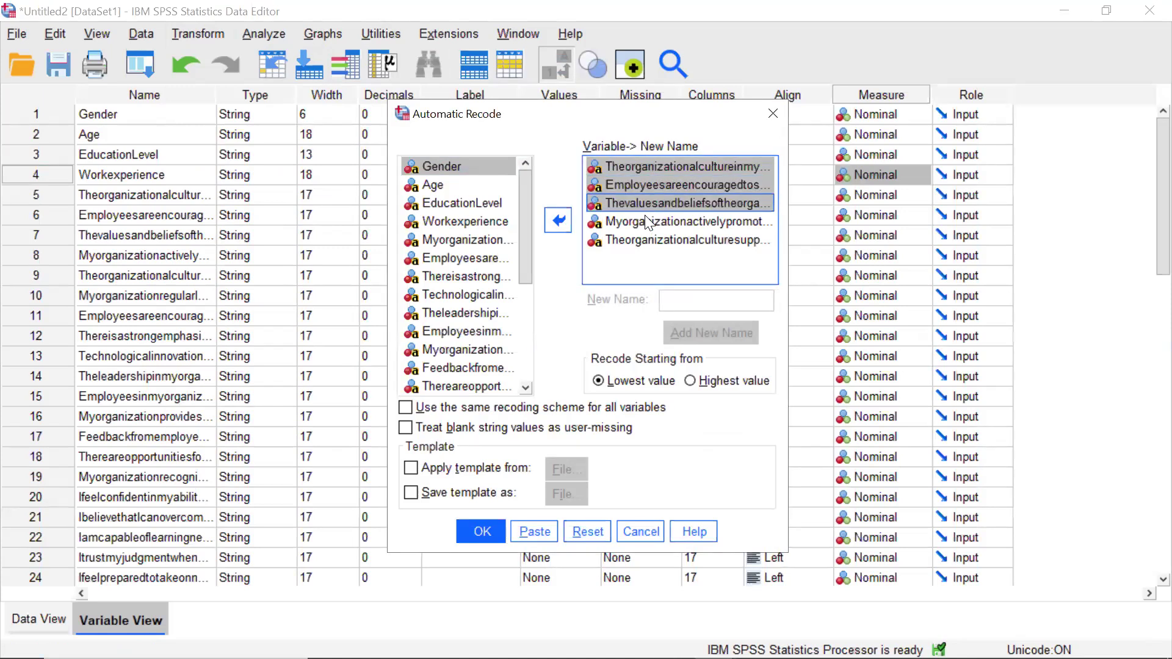
left_click(645, 215, "ctrl")
left_click(645, 238)
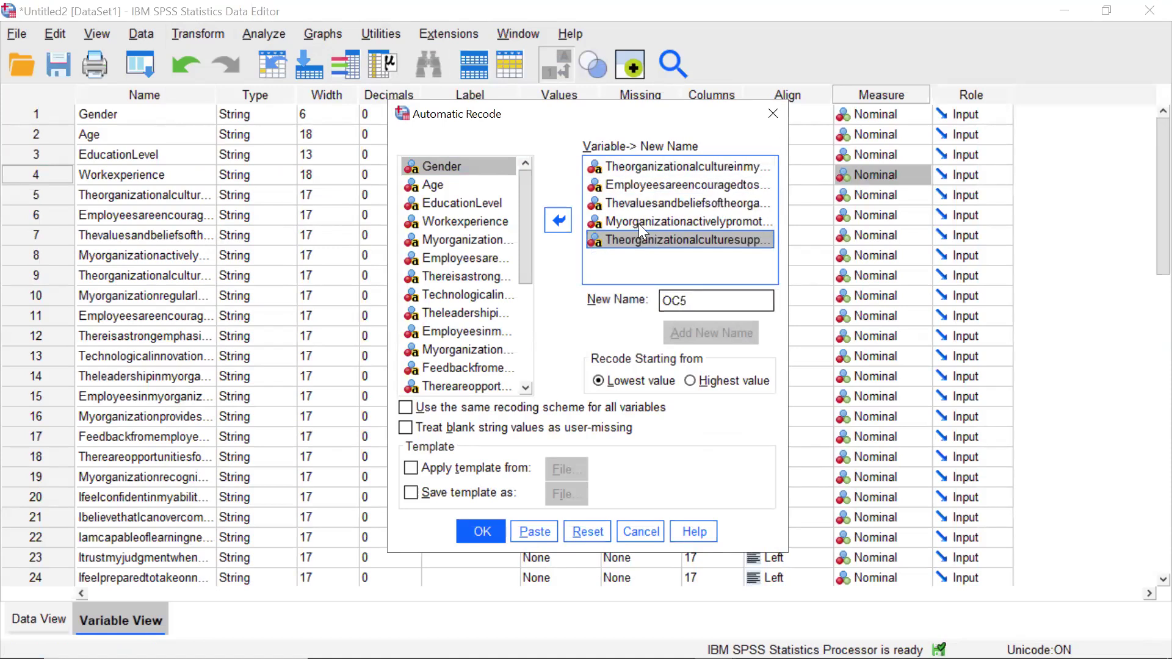
left_click(618, 166, "ctrl")
left_click(616, 179, "ctrl")
left_click(617, 189, "ctrl")
left_click(613, 182, "ctrl")
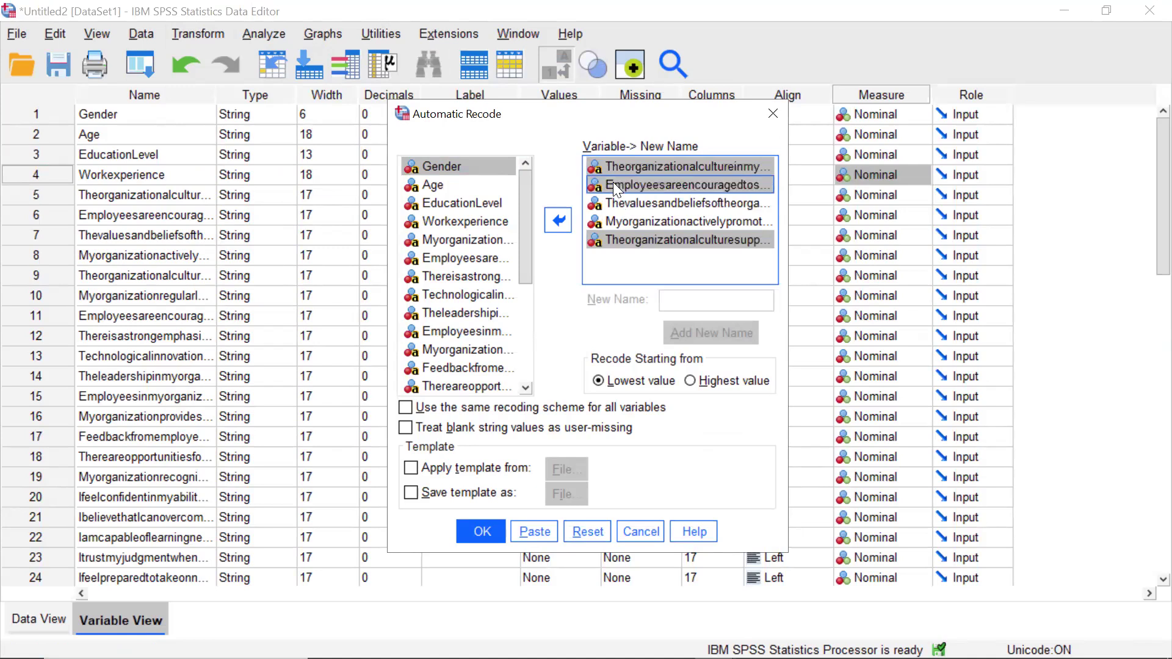
left_click(615, 203, "ctrl")
left_click(627, 254)
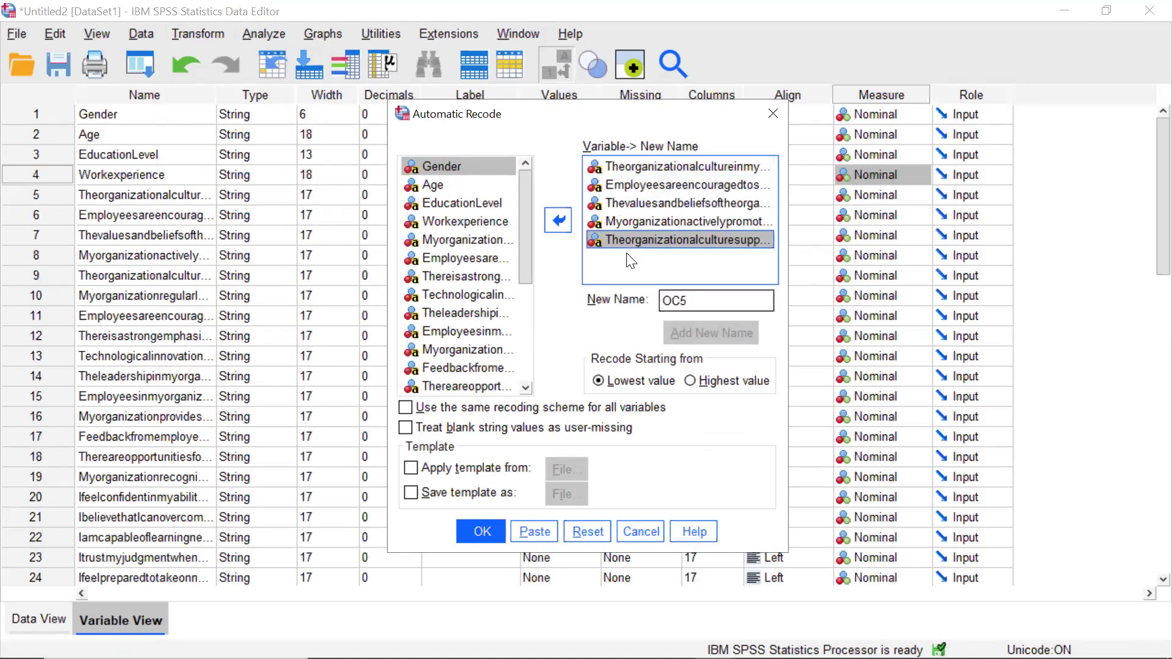
Step: Remove all five Organizational Culture variables from the Automatic Recode list
left_click(622, 166)
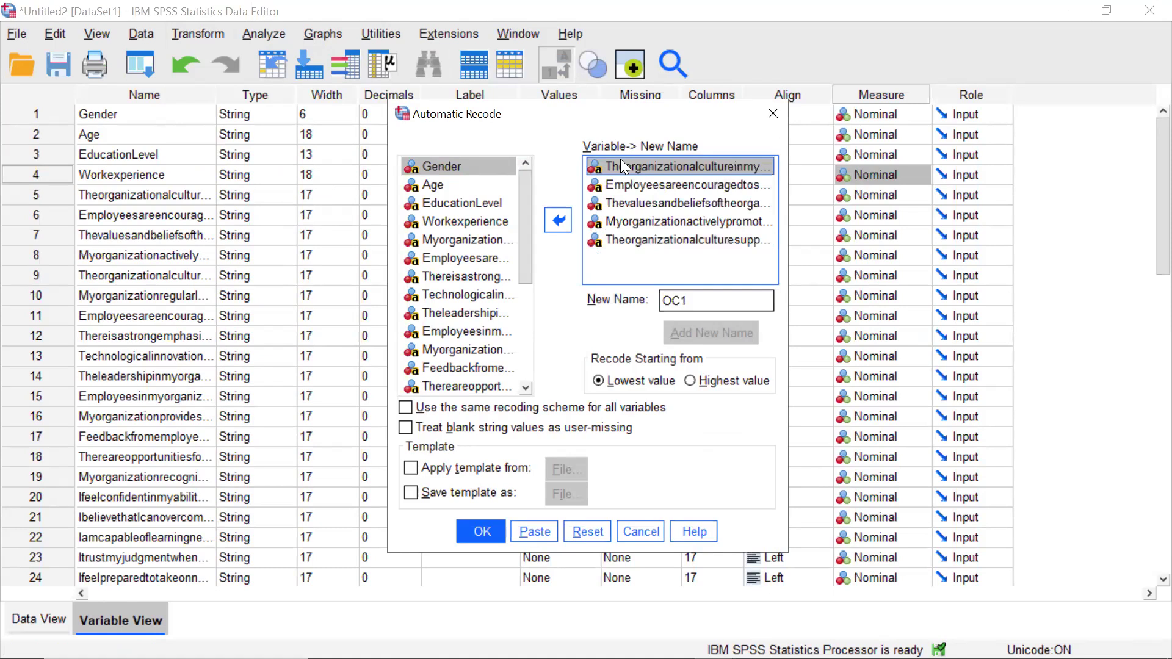
left_click(621, 181, "ctrl")
left_click(620, 209, "ctrl")
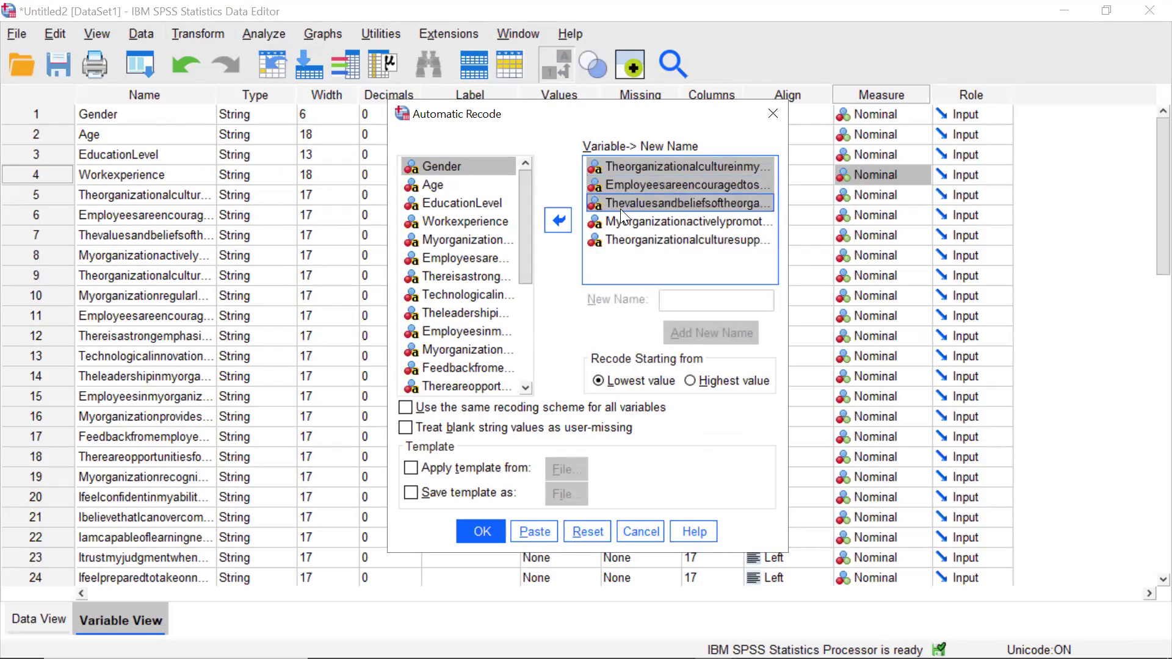
left_click(623, 221, "ctrl")
left_click(622, 241, "ctrl")
left_click(558, 221)
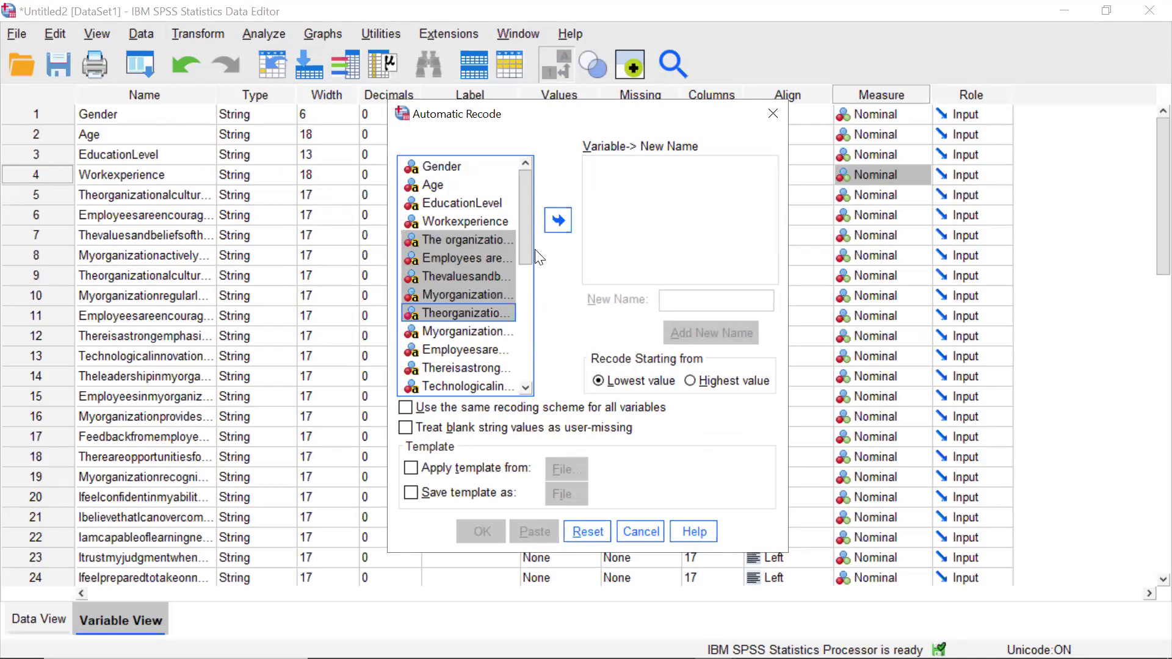
Step: Add the five Technological Innovation variables from rows 10 to 14 to the Automatic Recode list
left_click_drag(521, 245, 539, 301)
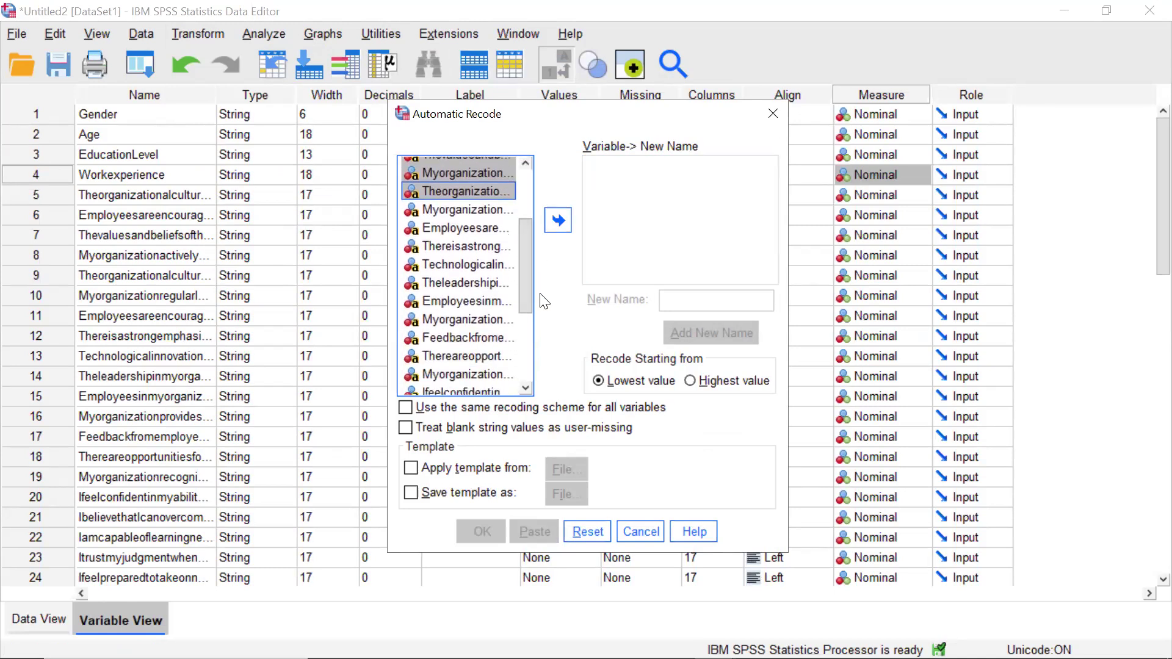
left_click(456, 209)
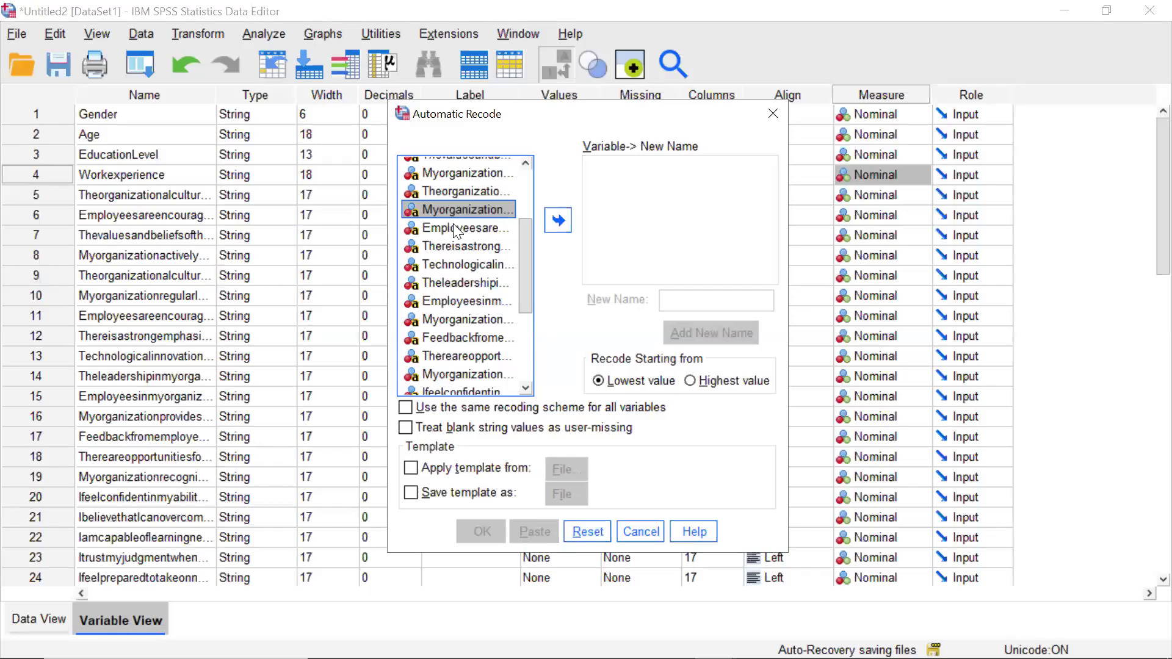
left_click(455, 229, "shift")
left_click(452, 246, "shift")
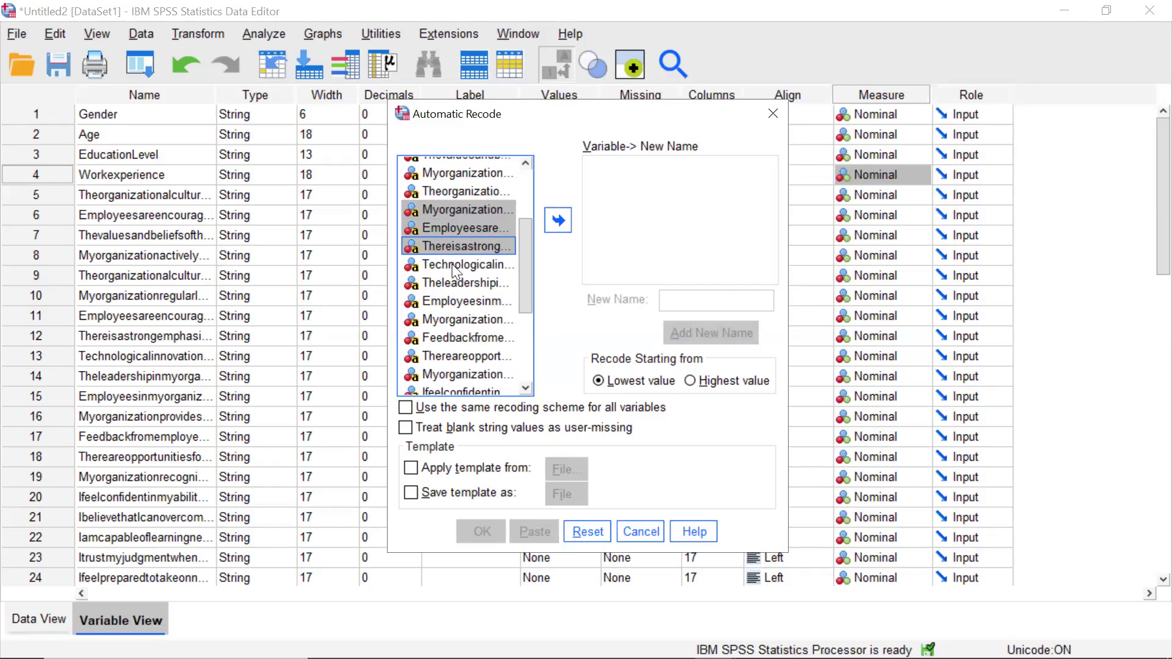
left_click(452, 264, "shift")
left_click(451, 279, "shift")
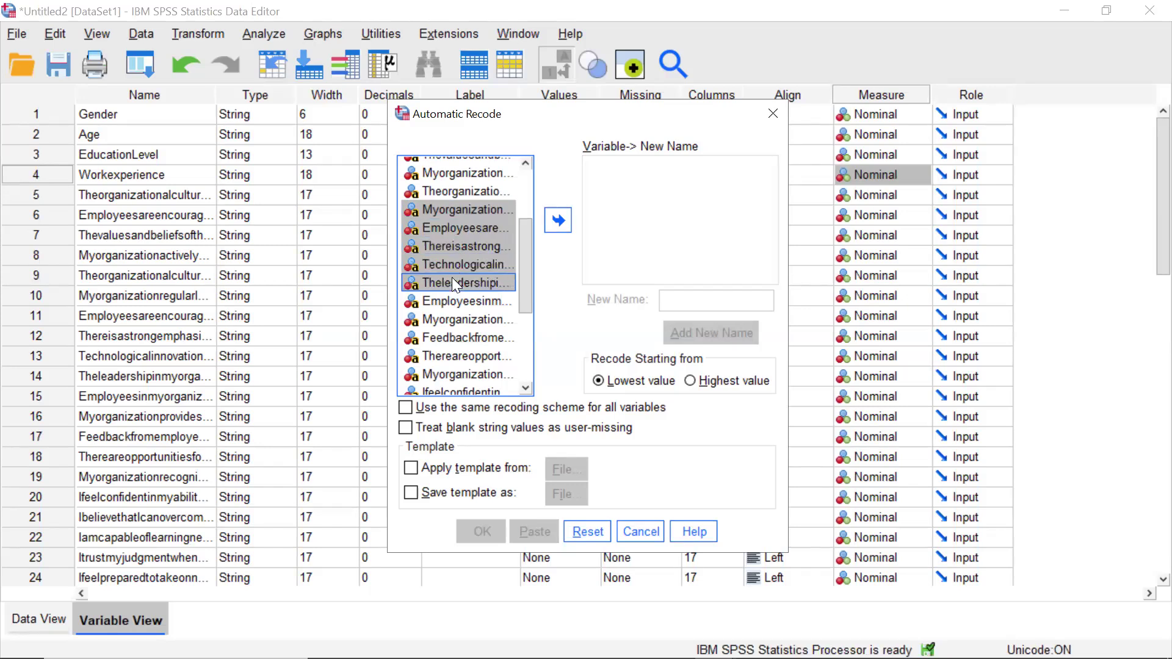
left_click(557, 220)
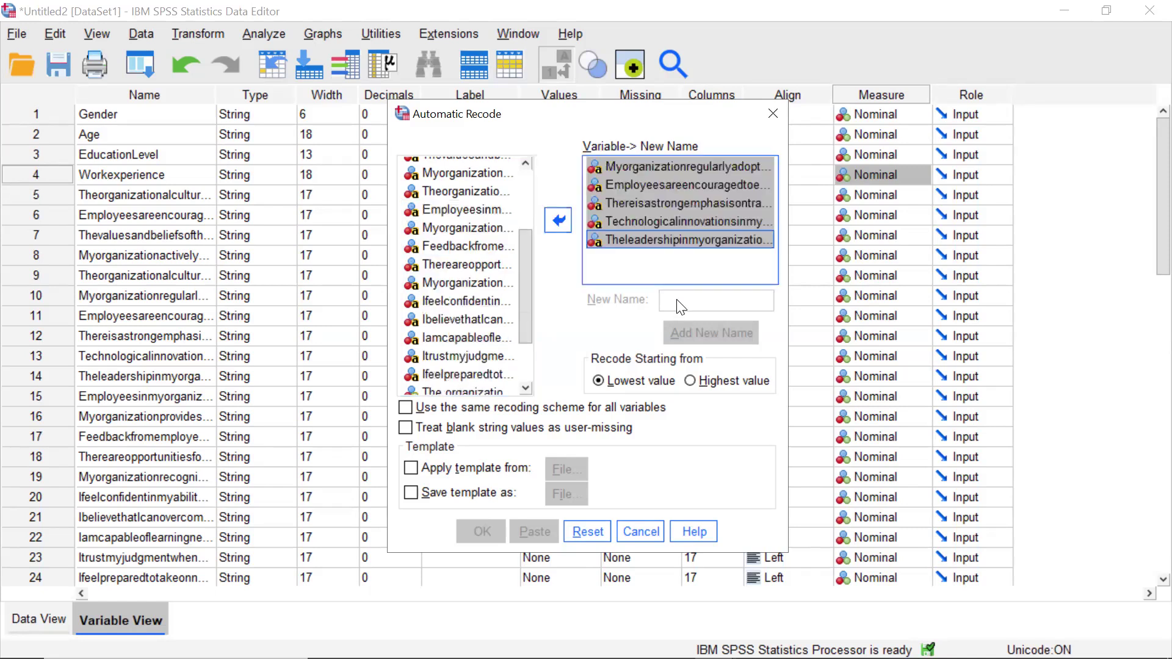
Step: Assign the new name TI1 to the first recode variable, about the organization regularly adopting new technologies
left_click(665, 165)
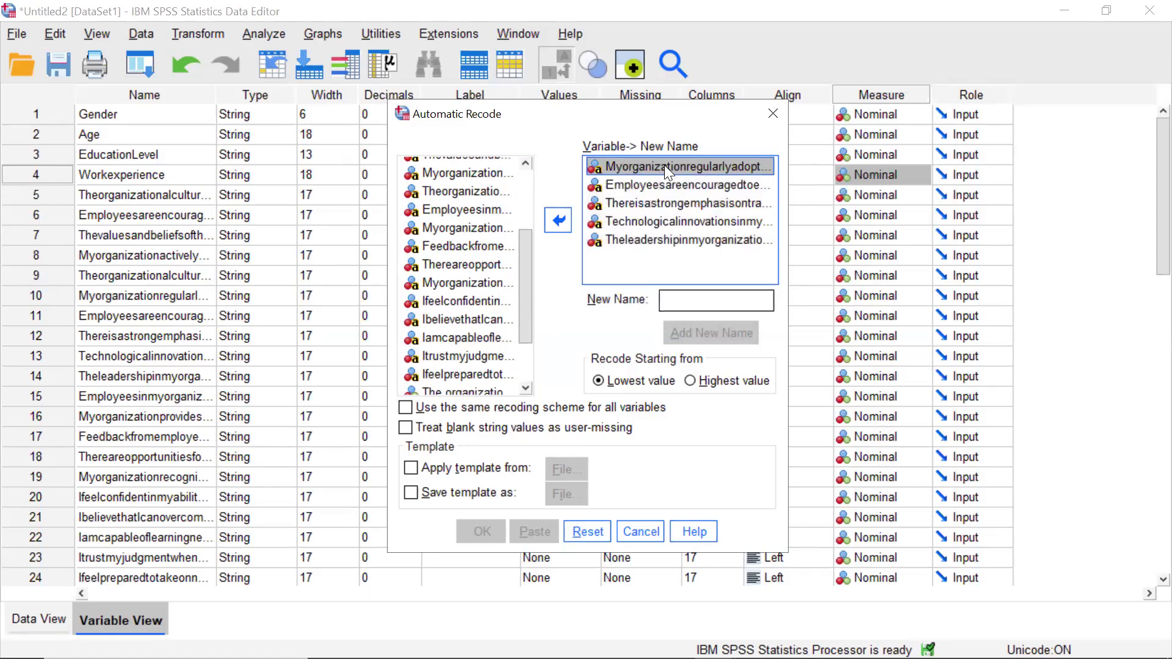
left_click(676, 300)
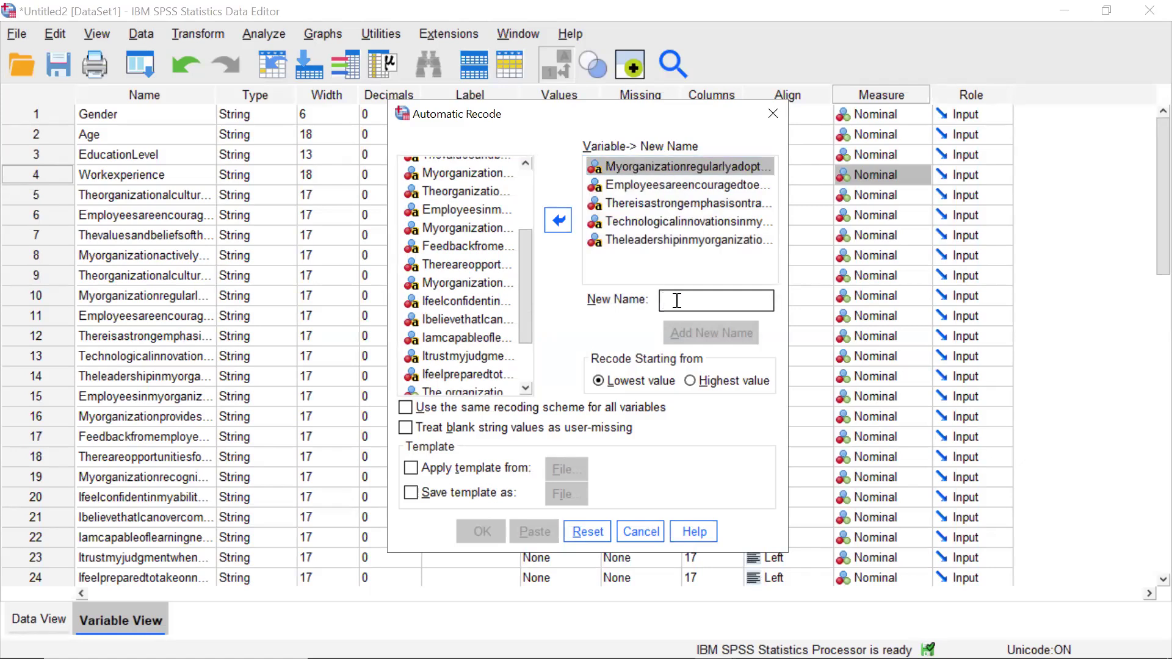
type("Tl1")
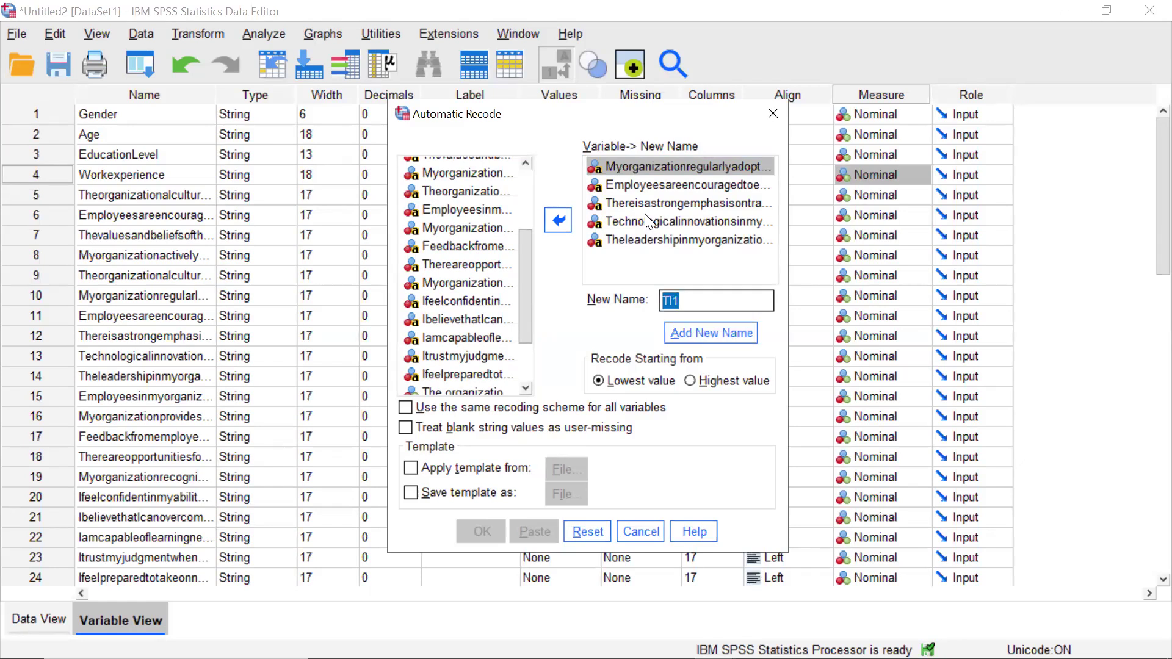
left_click(688, 333)
Step: Assign the new name TI2 to the second recode variable, about employees being encouraged to experiment
left_click(635, 186)
left_click(669, 301)
type("T")
type("l2")
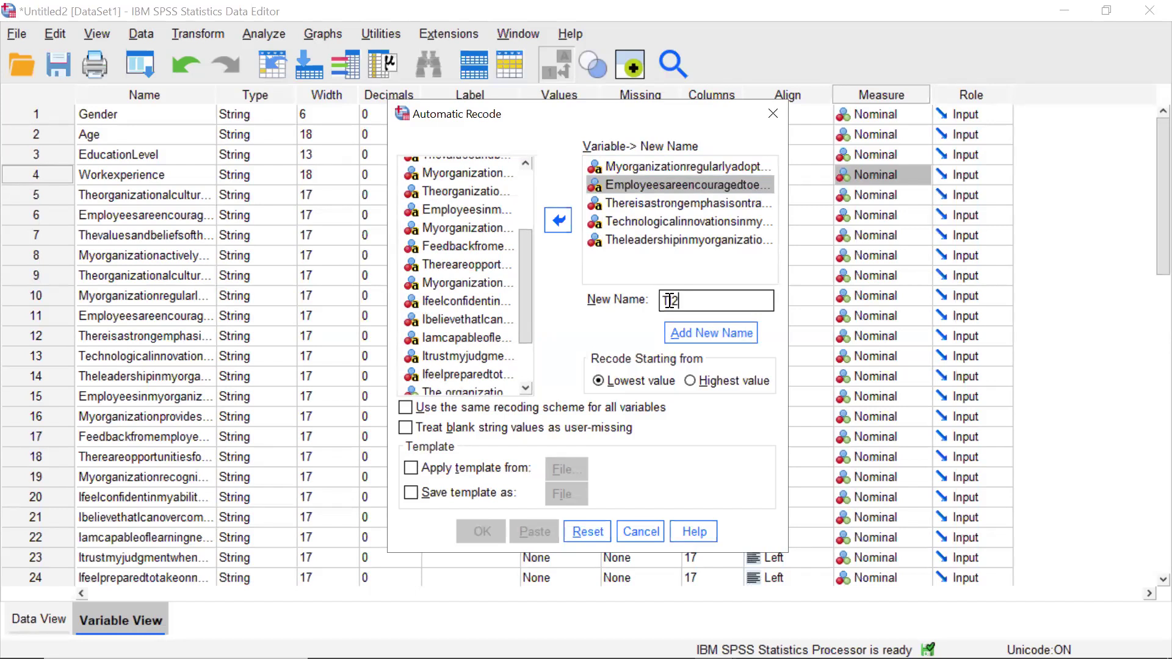
left_click(686, 329)
Step: Assign the new name TI3 to the third recode variable, about the strong emphasis on training employees
left_click(657, 203)
left_click(686, 296)
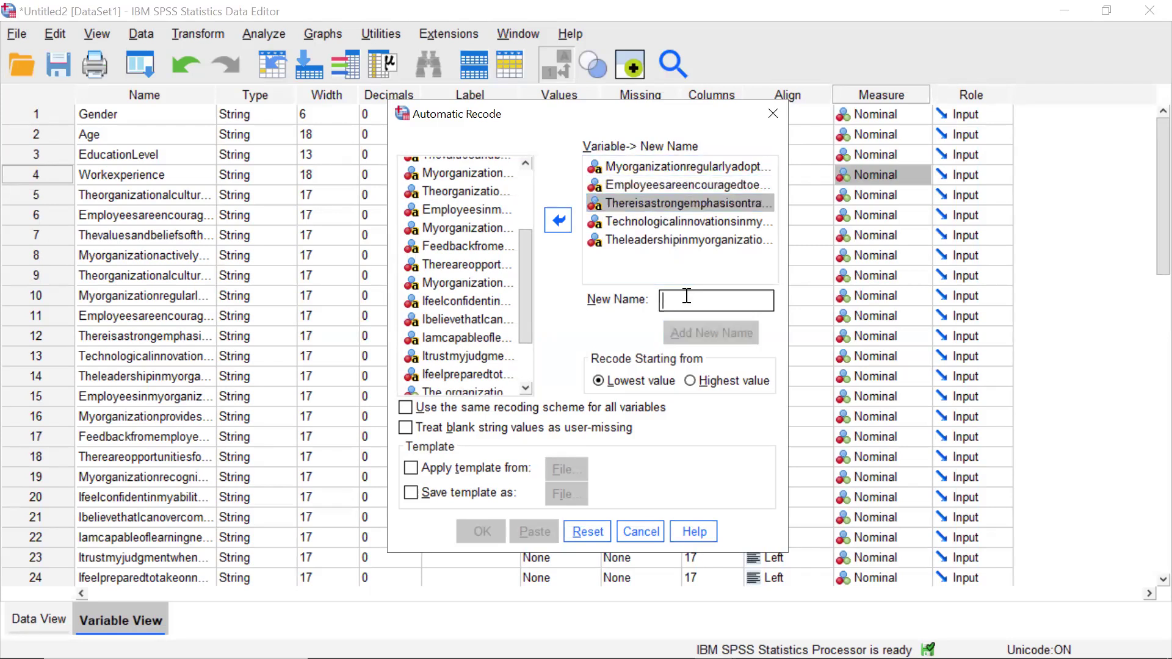
type("Tl3")
left_click(680, 336)
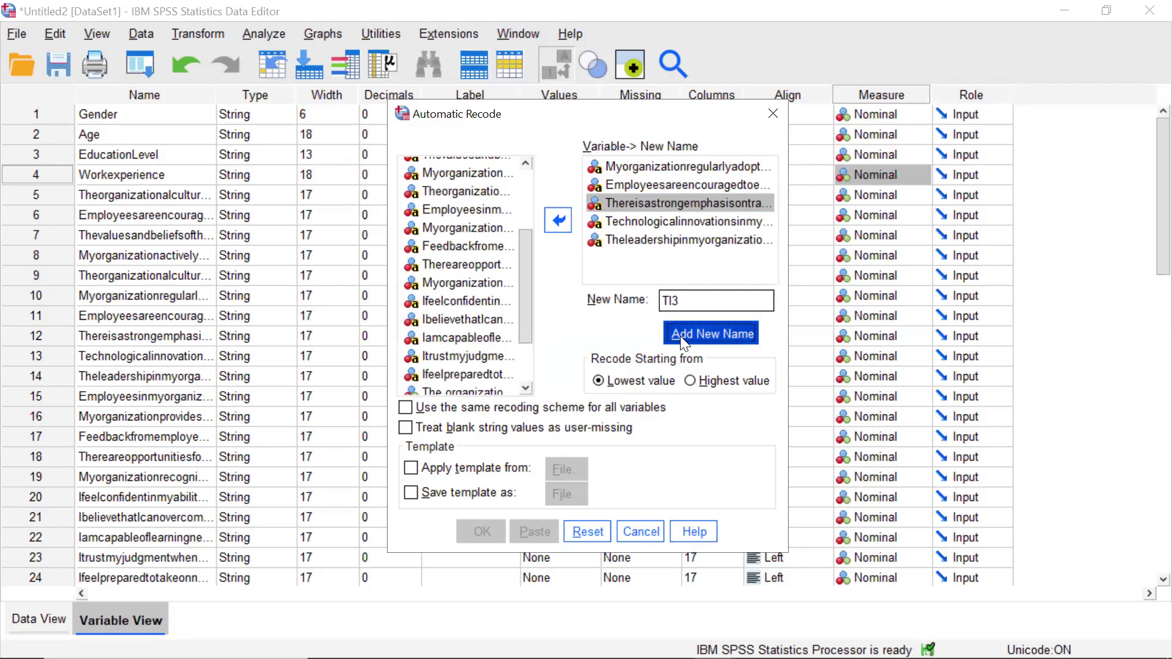
Step: Assign the new name TI4 to the fourth recode variable, about technological innovations in the organization
left_click(642, 222)
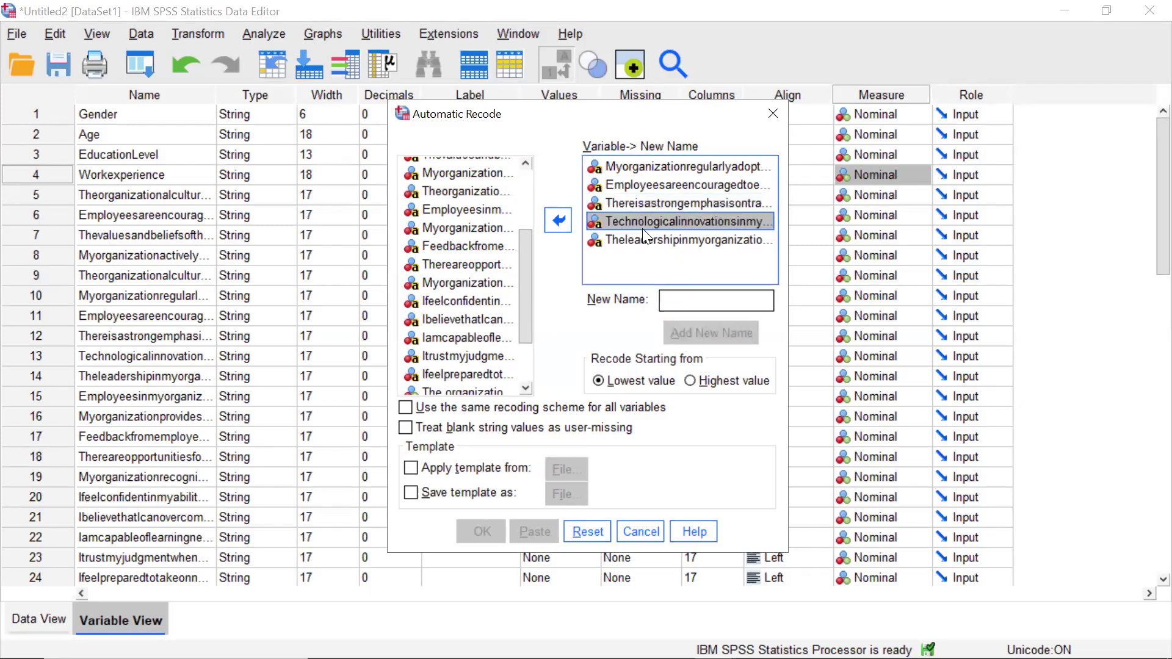
left_click(670, 300)
type("T")
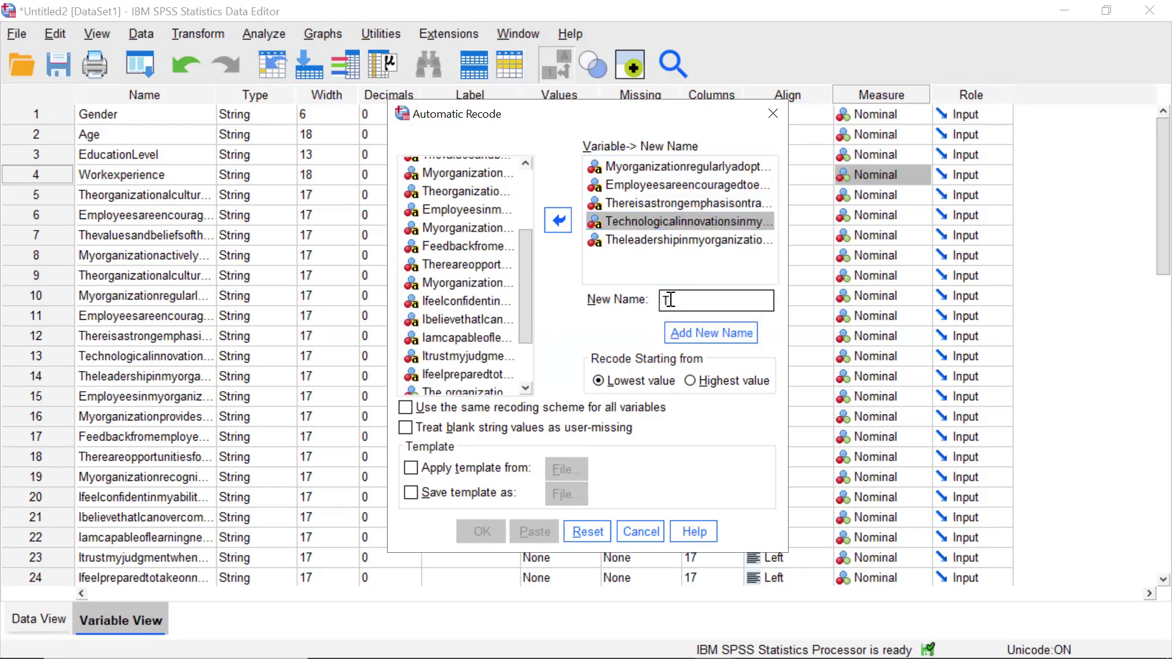
type("l4")
left_click(672, 333)
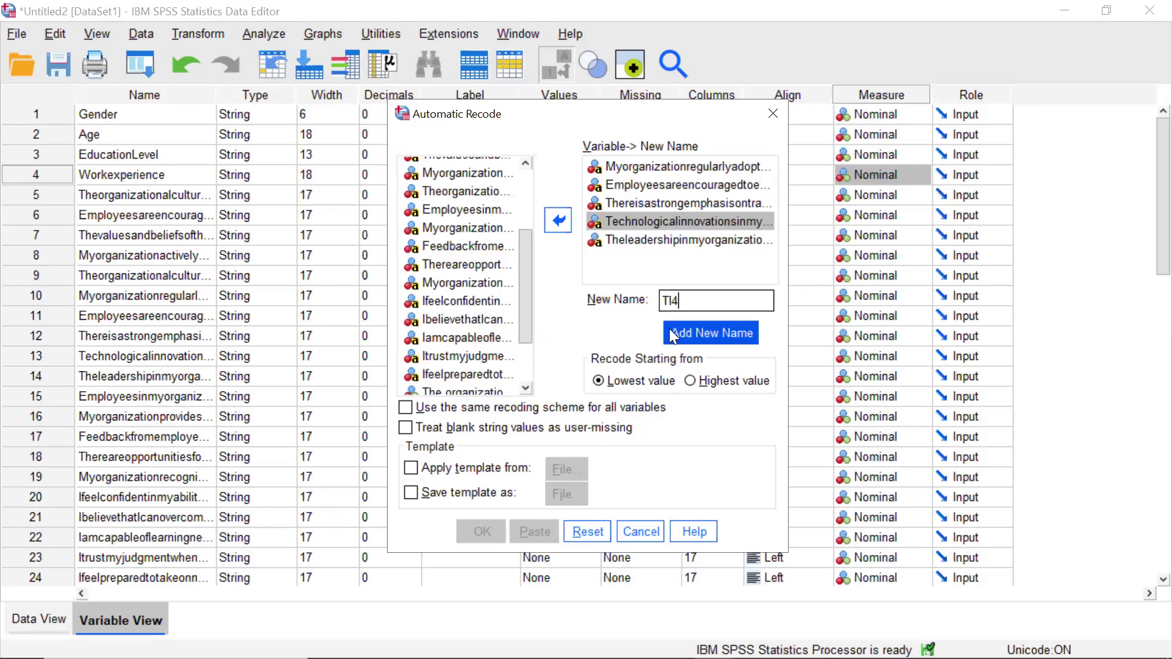
Step: Assign the new name TI5 to the fifth recode variable, about leadership in the organization
left_click(628, 233)
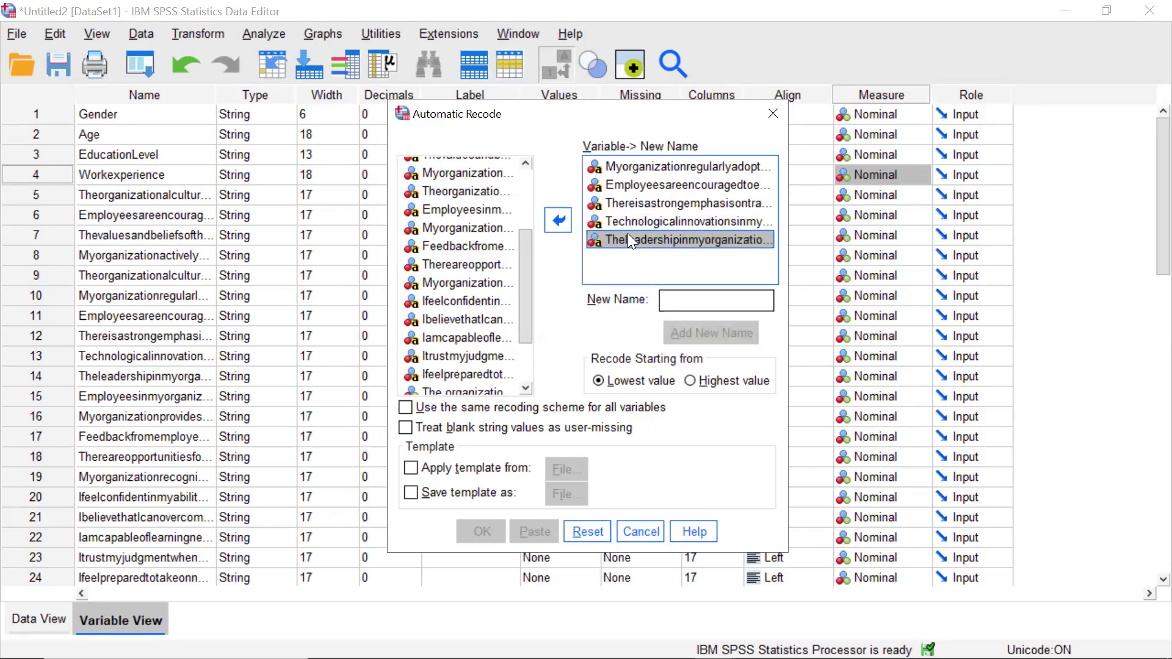
left_click(682, 299)
type("T")
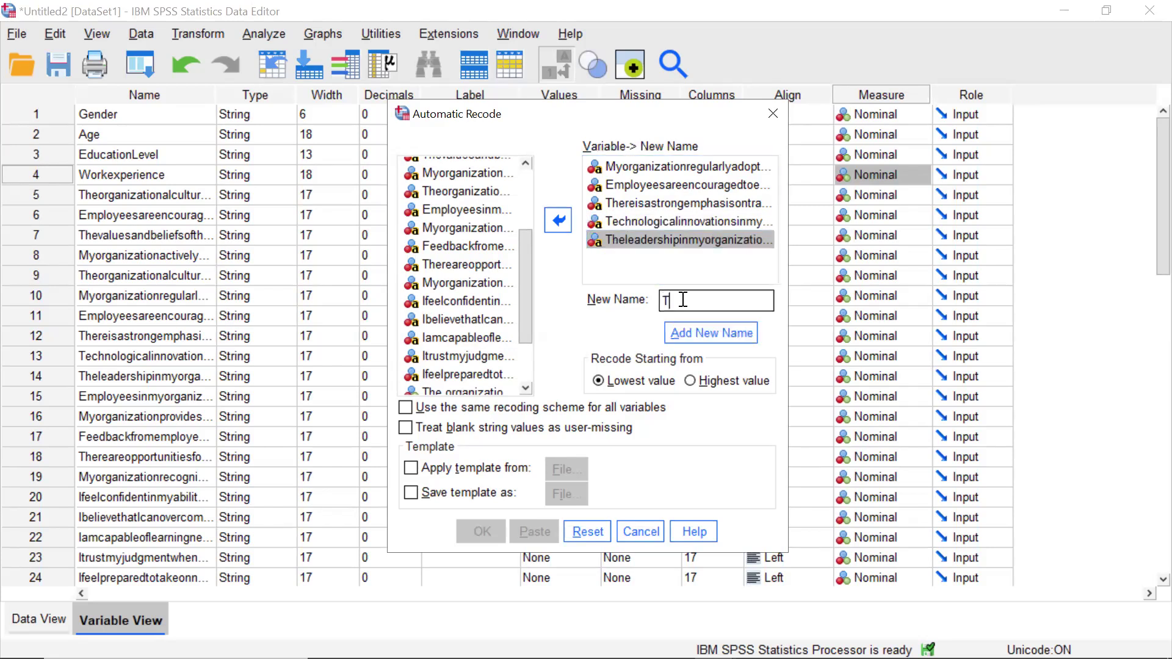
type("l5")
left_click(693, 335)
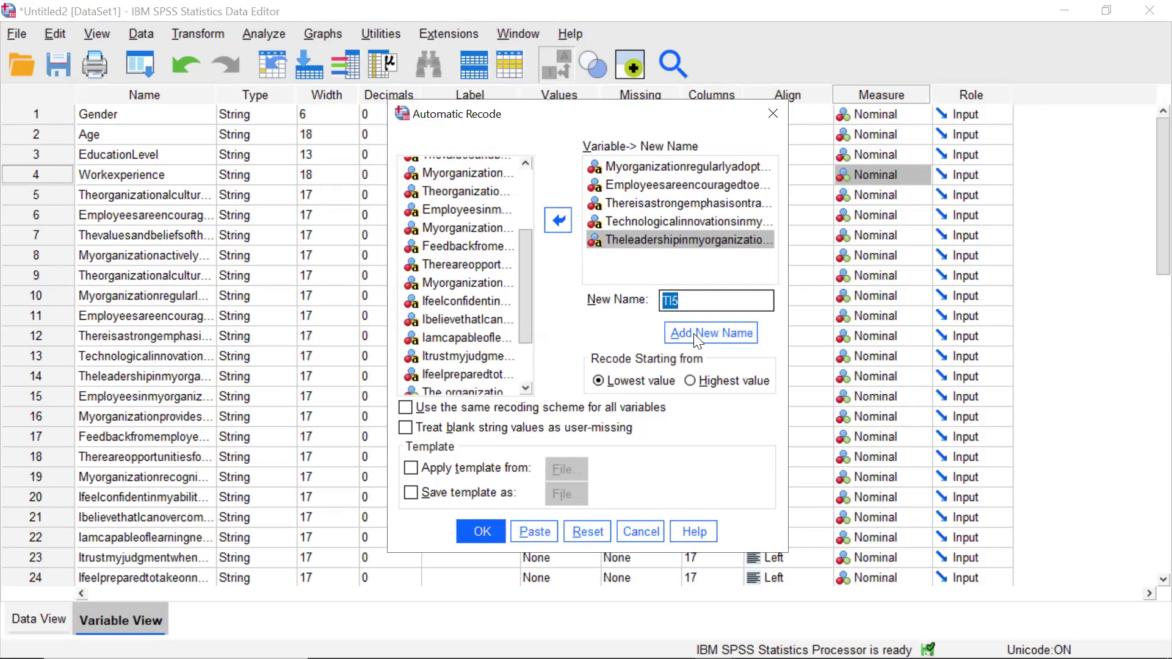
Step: Run the automatic recode of the Technological Innovation variables and close the output viewer without saving its contents
left_click(479, 532)
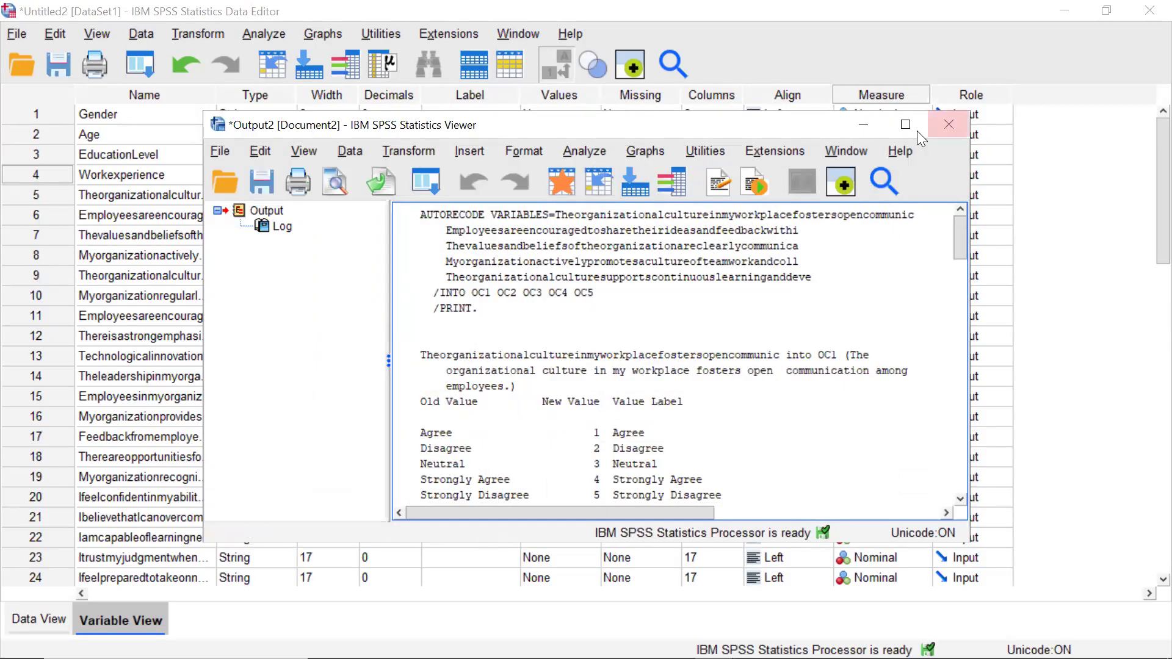
left_click_drag(796, 133, 727, 109)
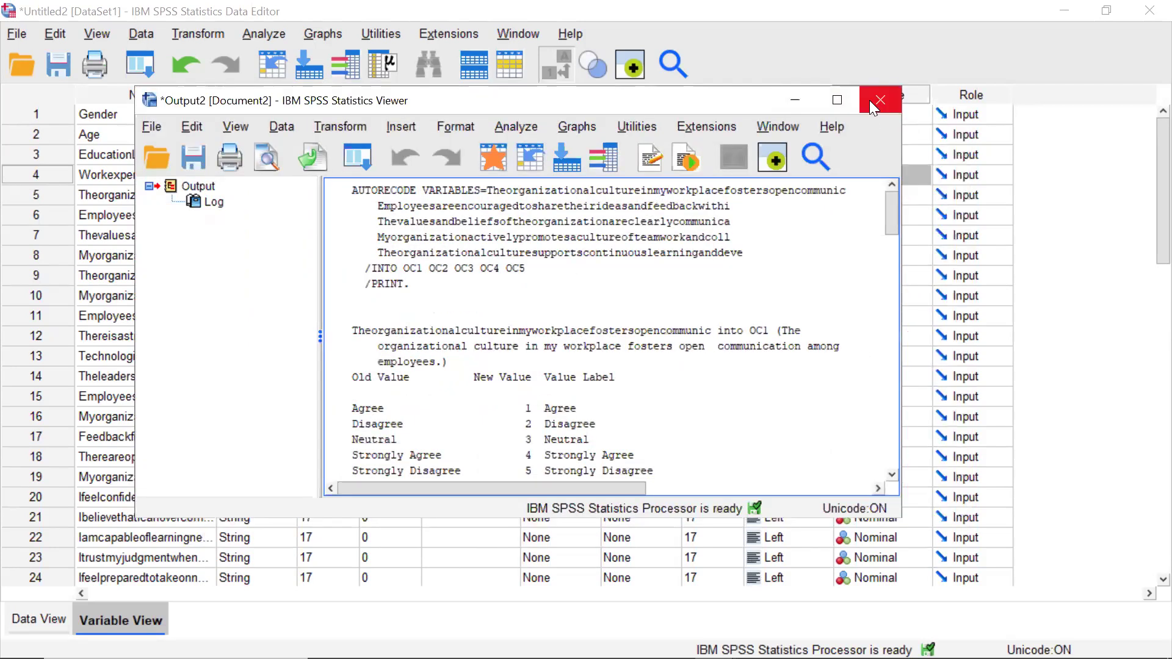
left_click(869, 100)
left_click(518, 340)
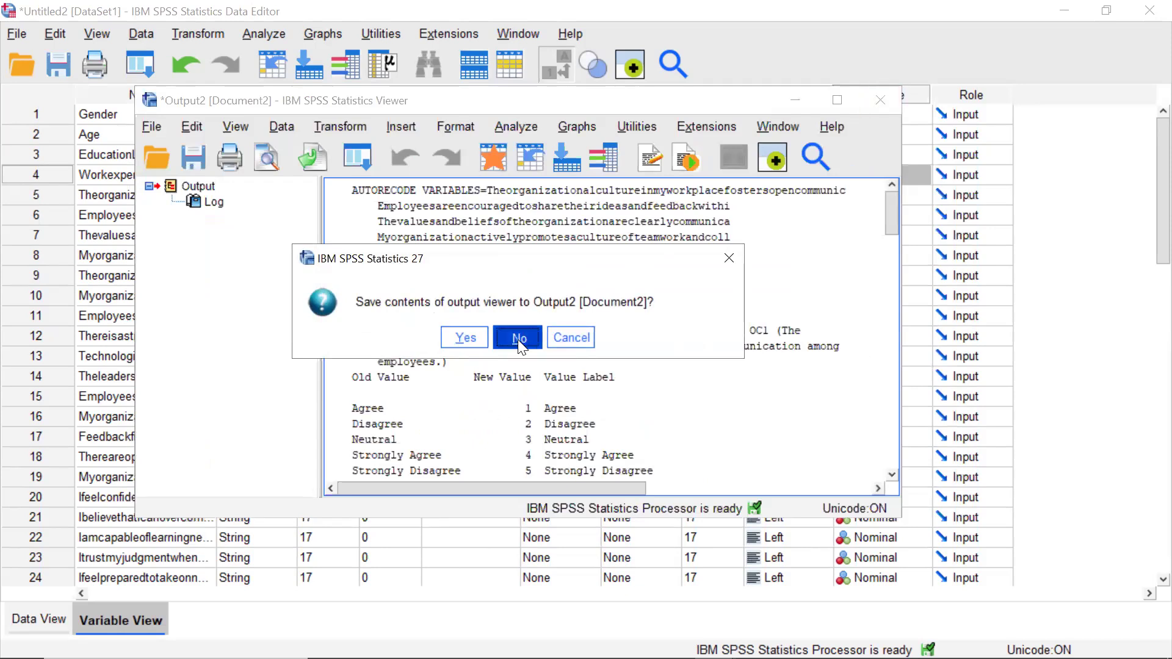
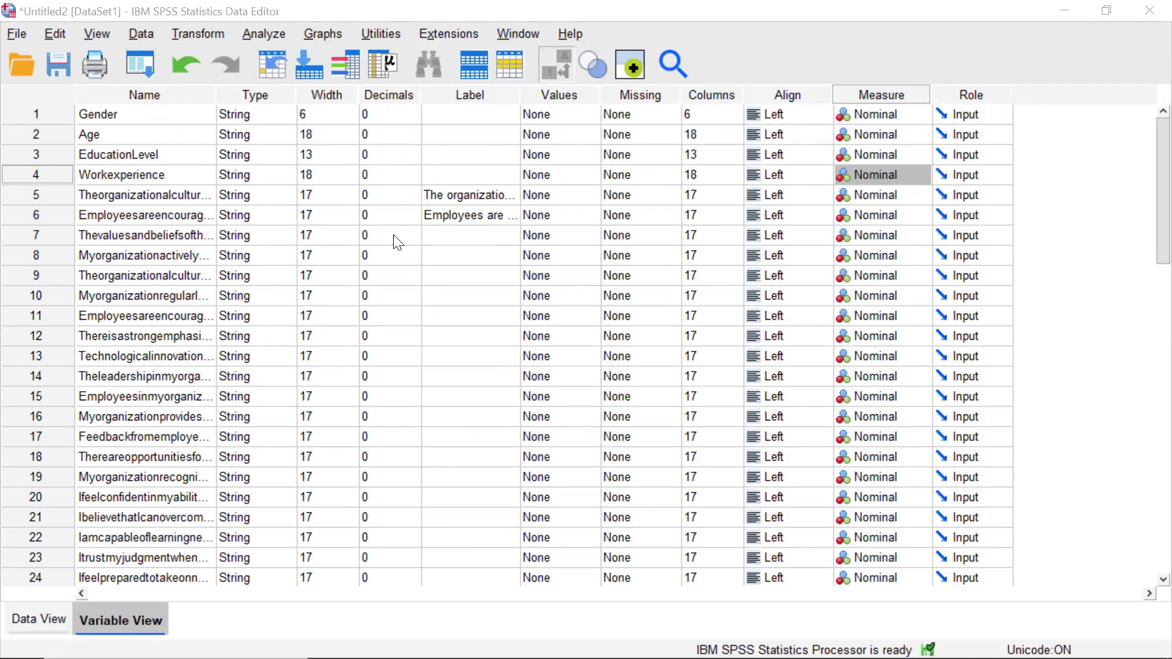
Step: Set the measurement level of the recoded variables OC1 to OC5 to Scale
left_click(1146, 179)
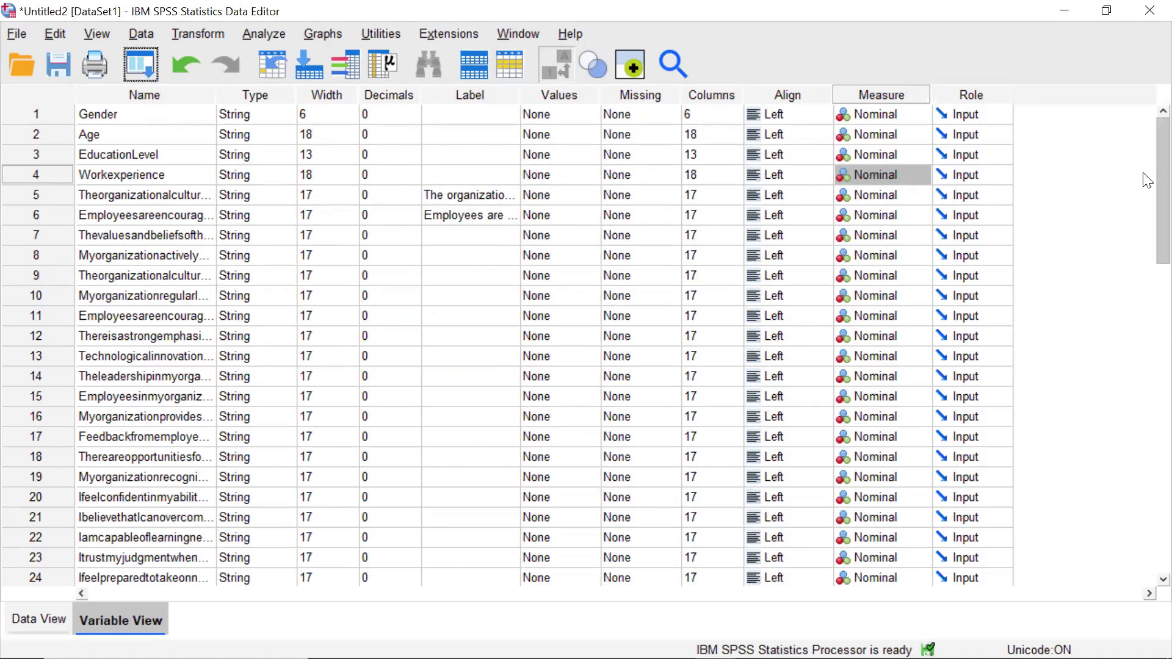
scroll(1145, 189, "down", 2)
scroll(1145, 229, "down", 2)
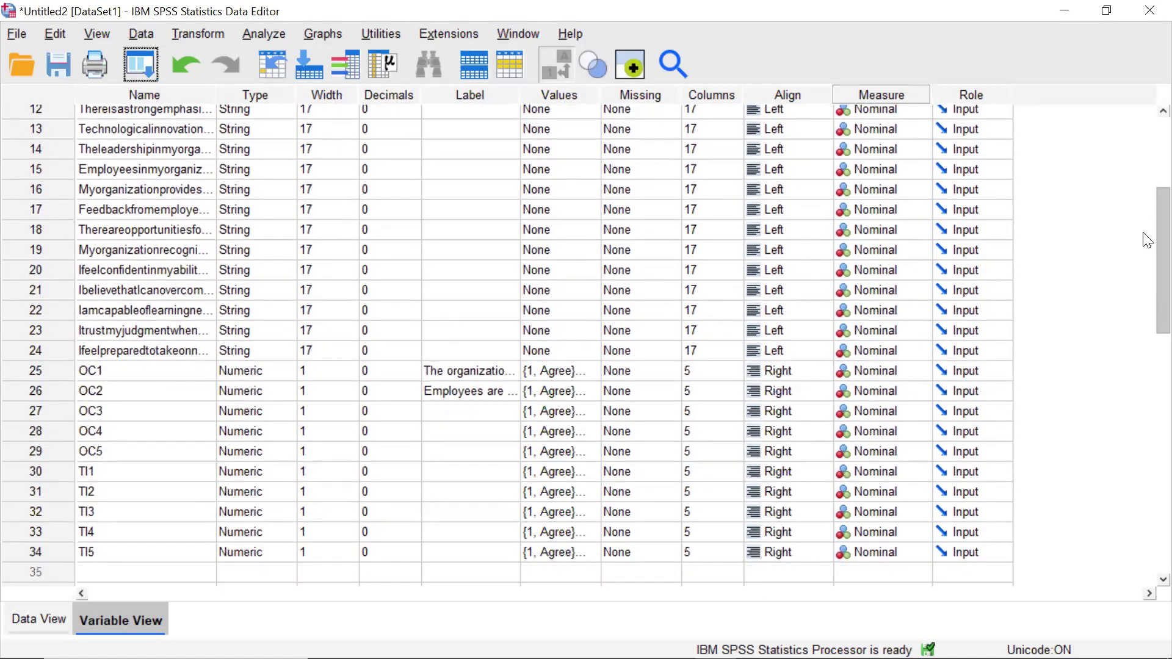
scroll(1146, 256, "down", 3)
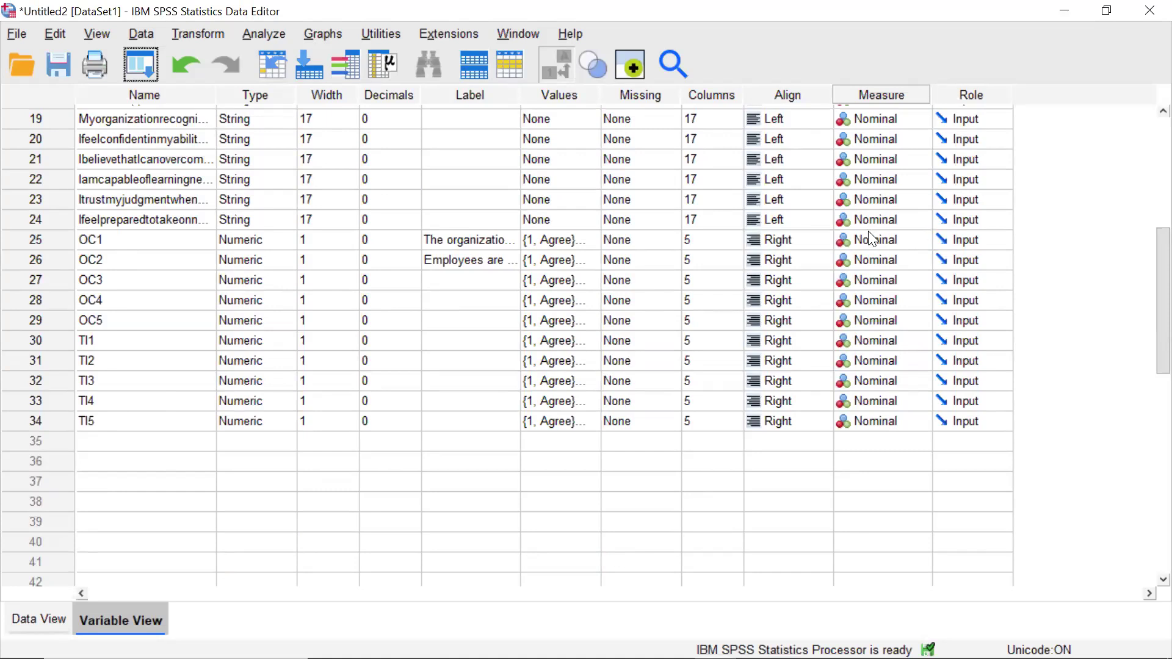
left_click(882, 244)
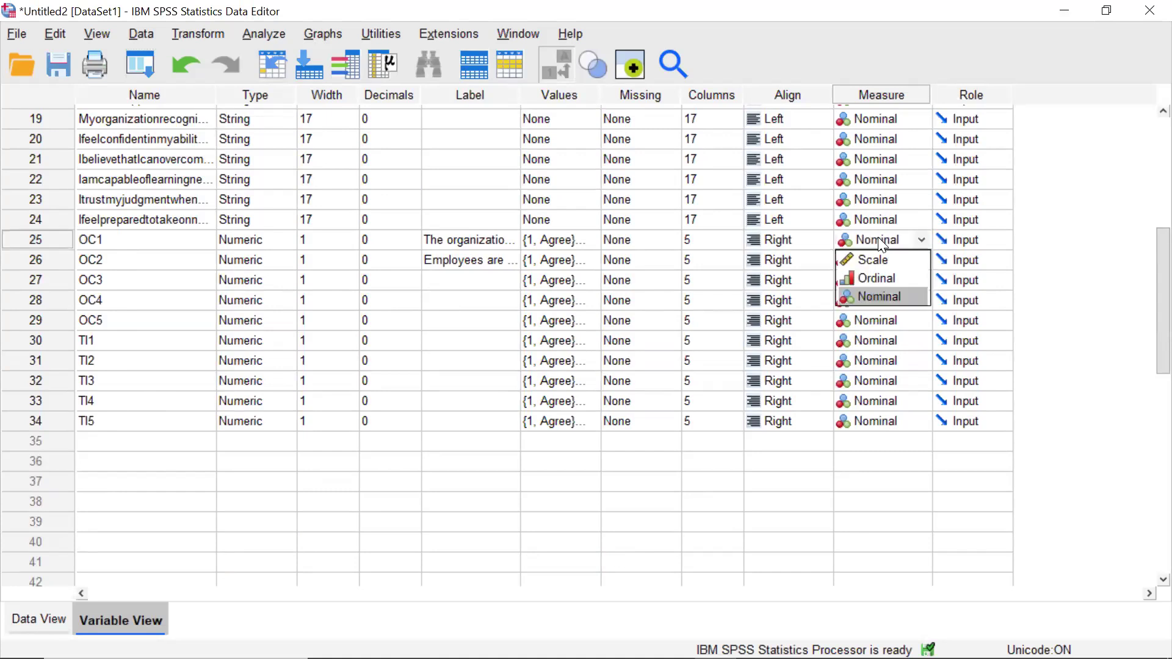
left_click(880, 259)
left_click(879, 260)
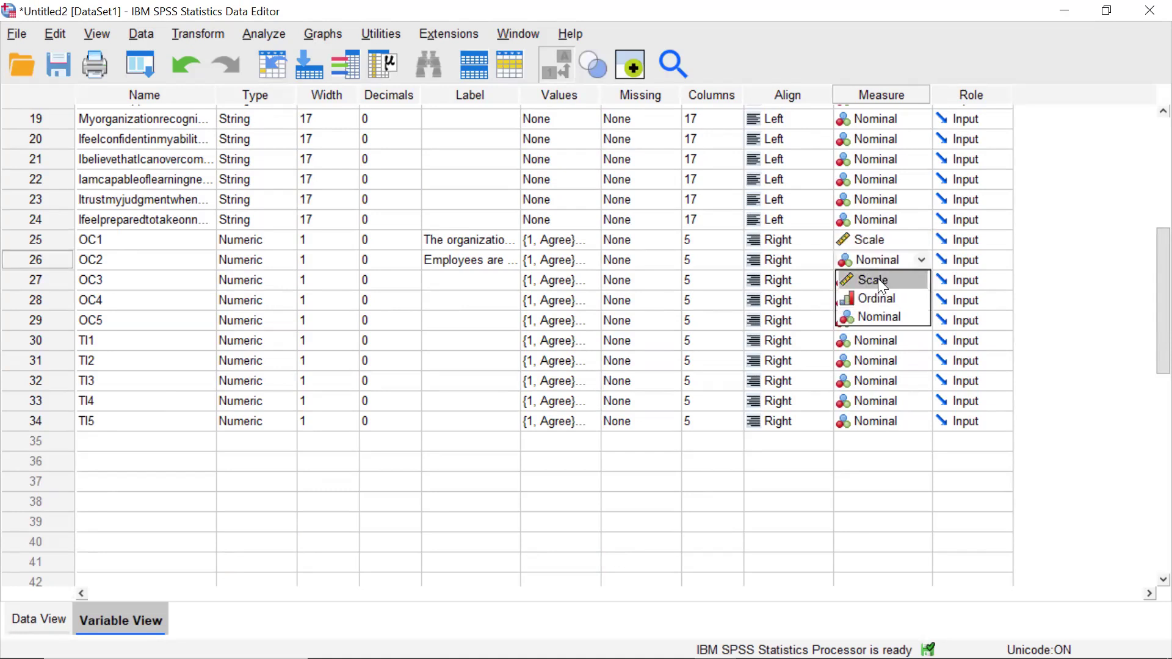
left_click(879, 279)
key("Down")
left_click(878, 307)
left_click(878, 306)
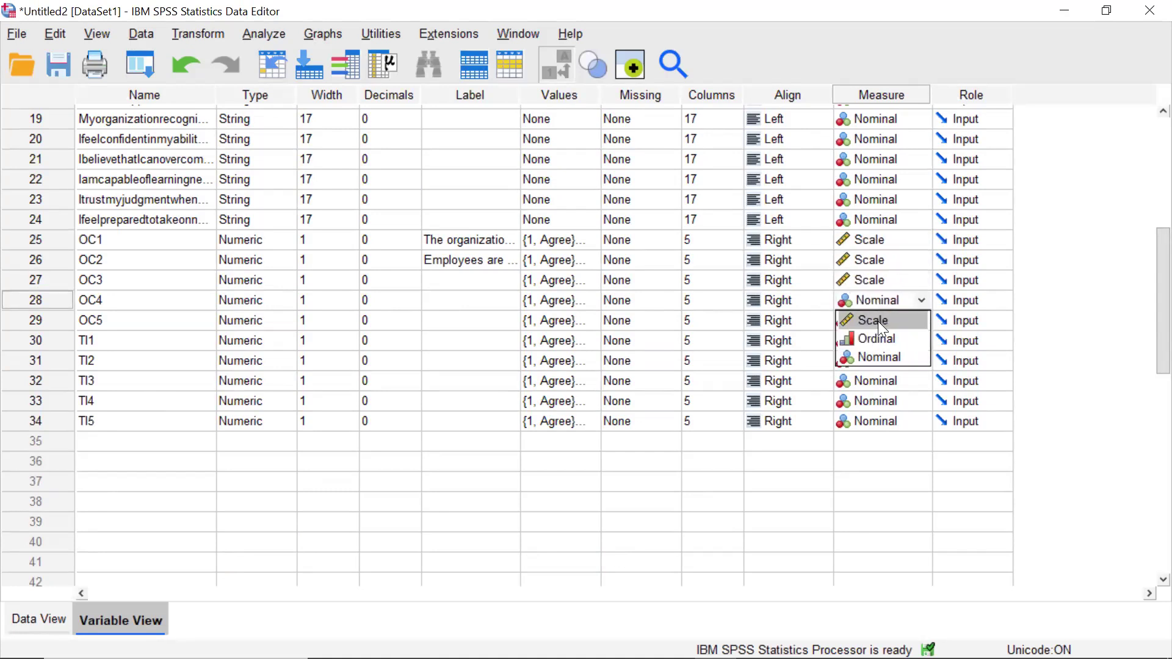
left_click(878, 321)
left_click(878, 320)
left_click(876, 337)
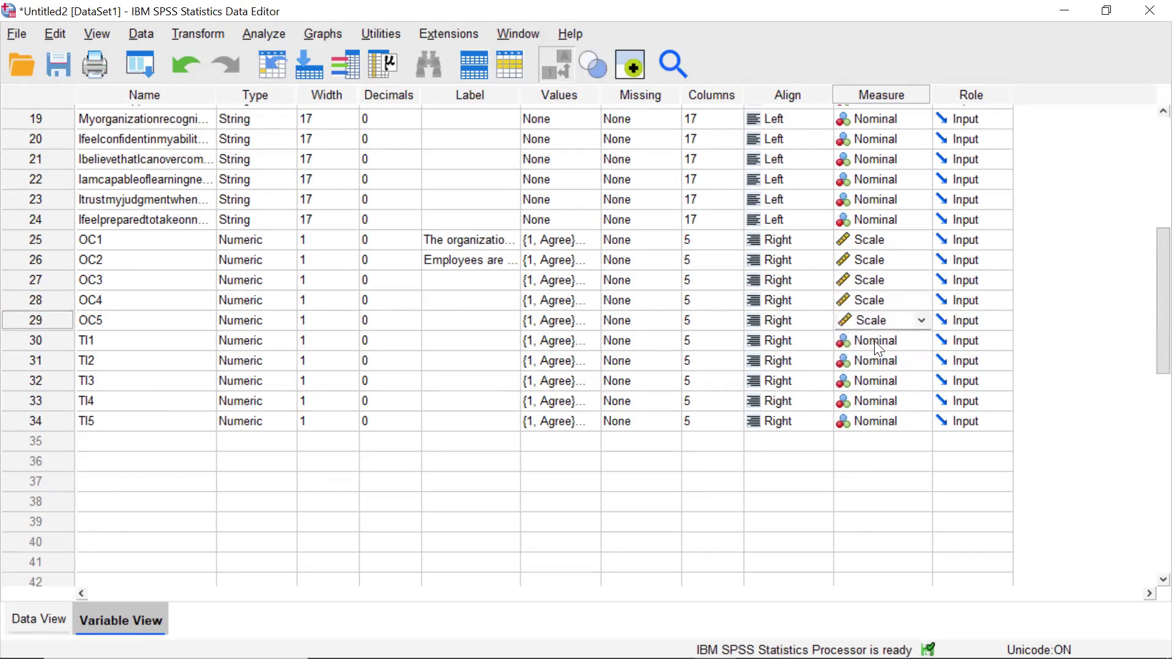
Step: Set the measurement level of the recoded variables TI1 to TI5 to Scale
left_click(874, 341)
left_click(875, 358)
left_click(875, 357)
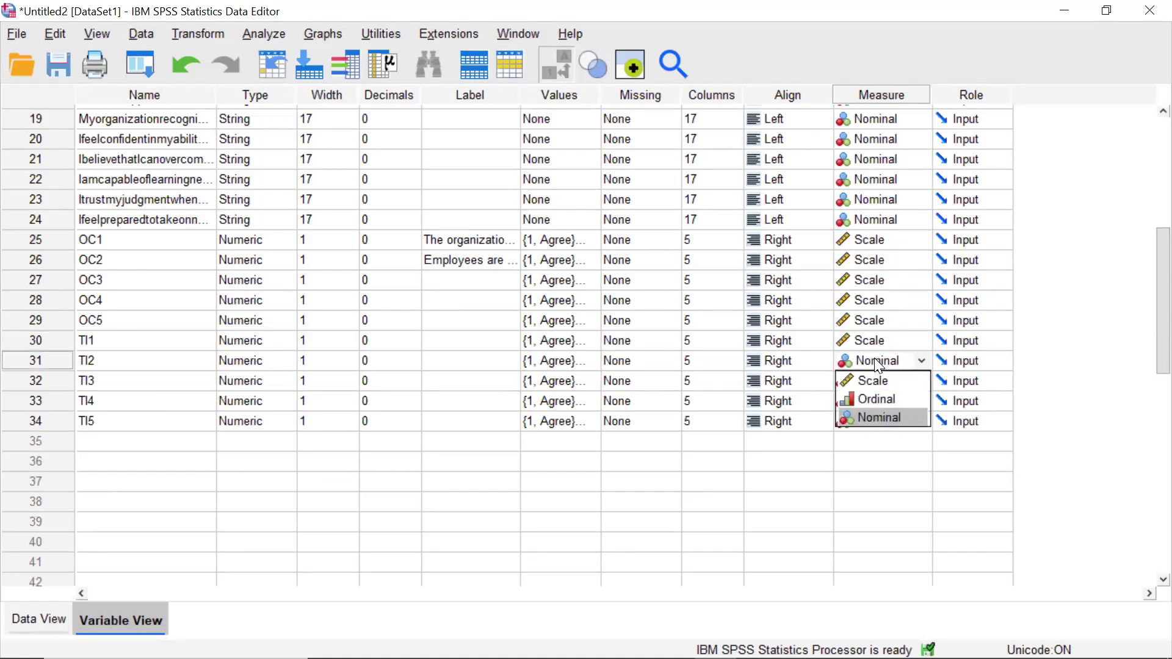
left_click(875, 375)
left_click(874, 382)
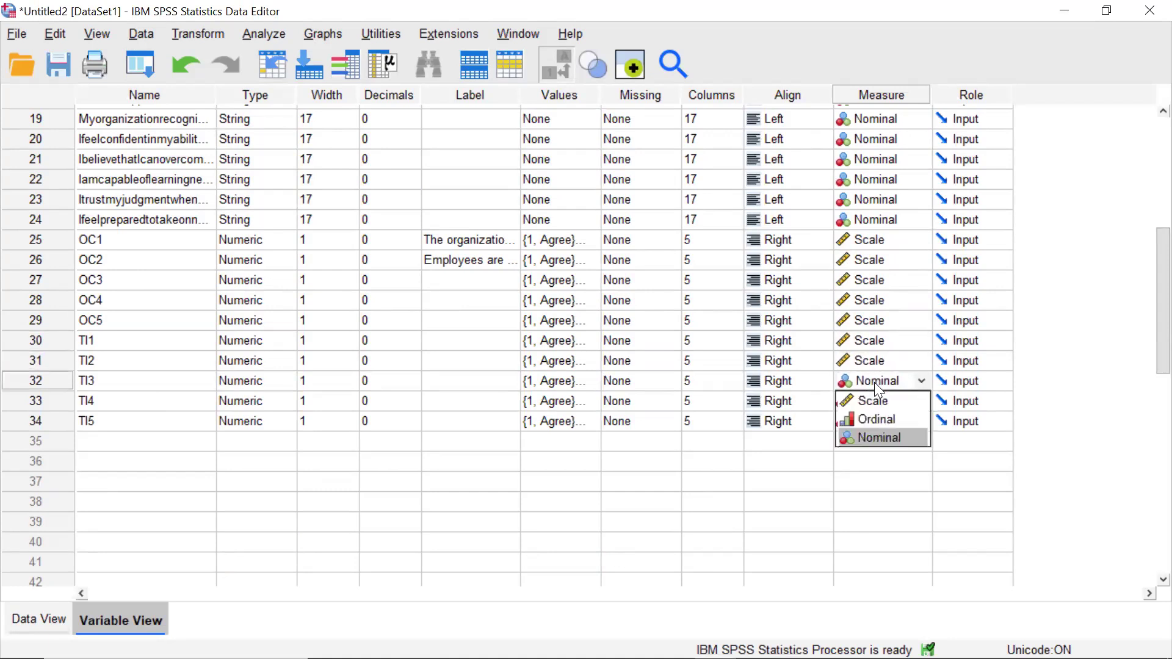
left_click(873, 398)
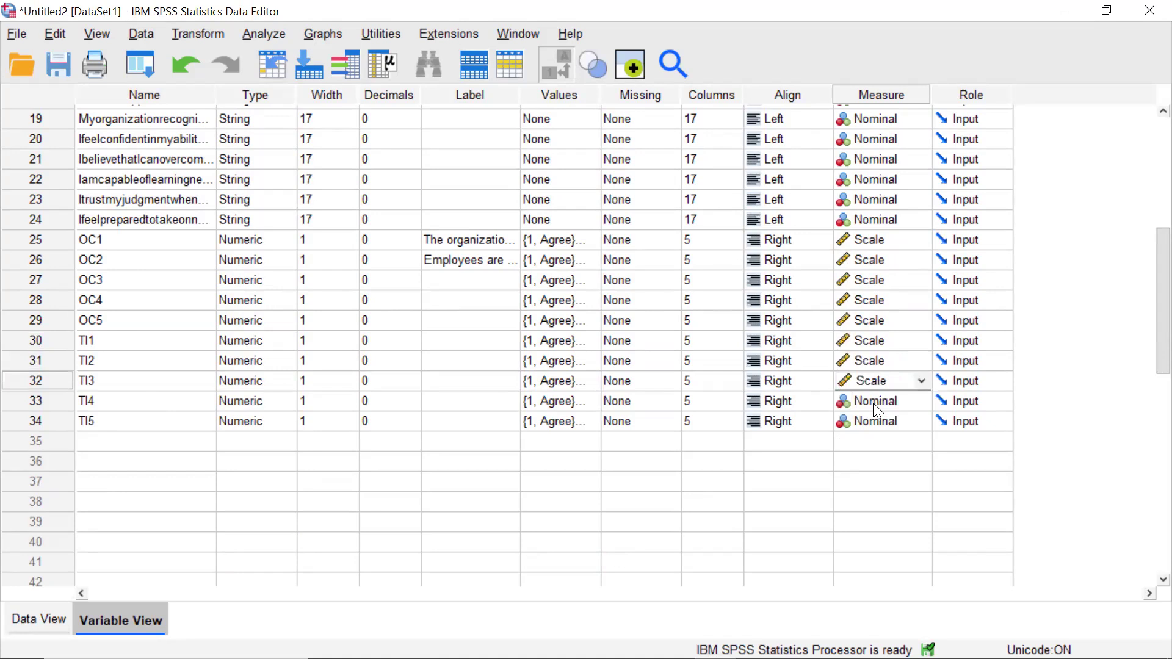
left_click(873, 403)
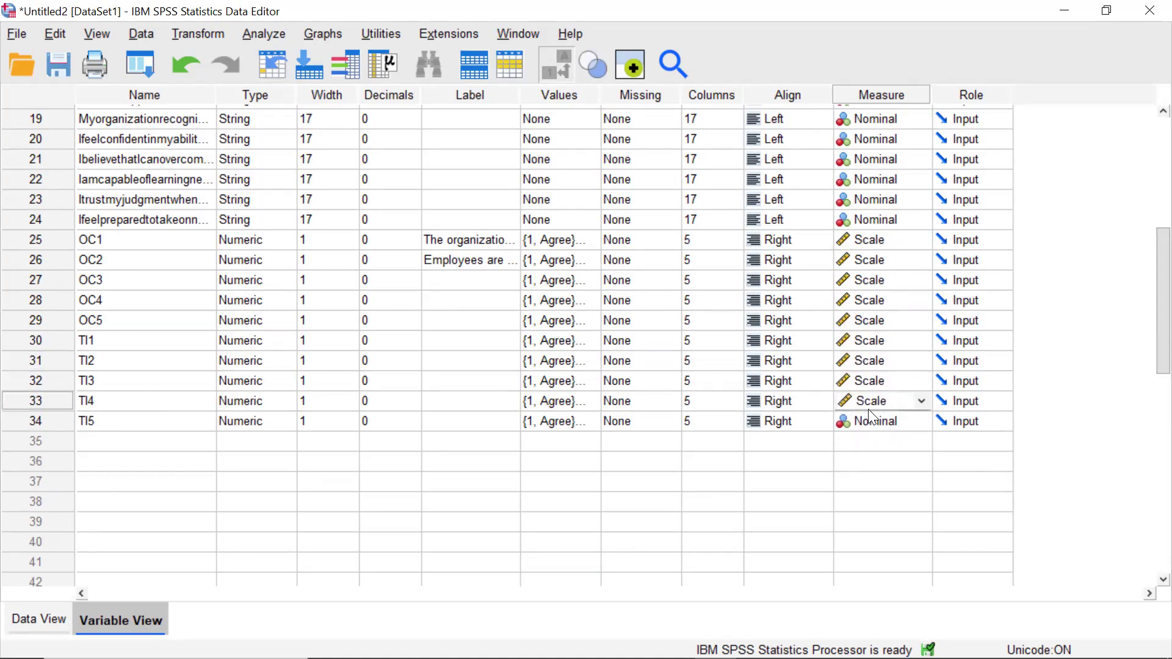
left_click(872, 421)
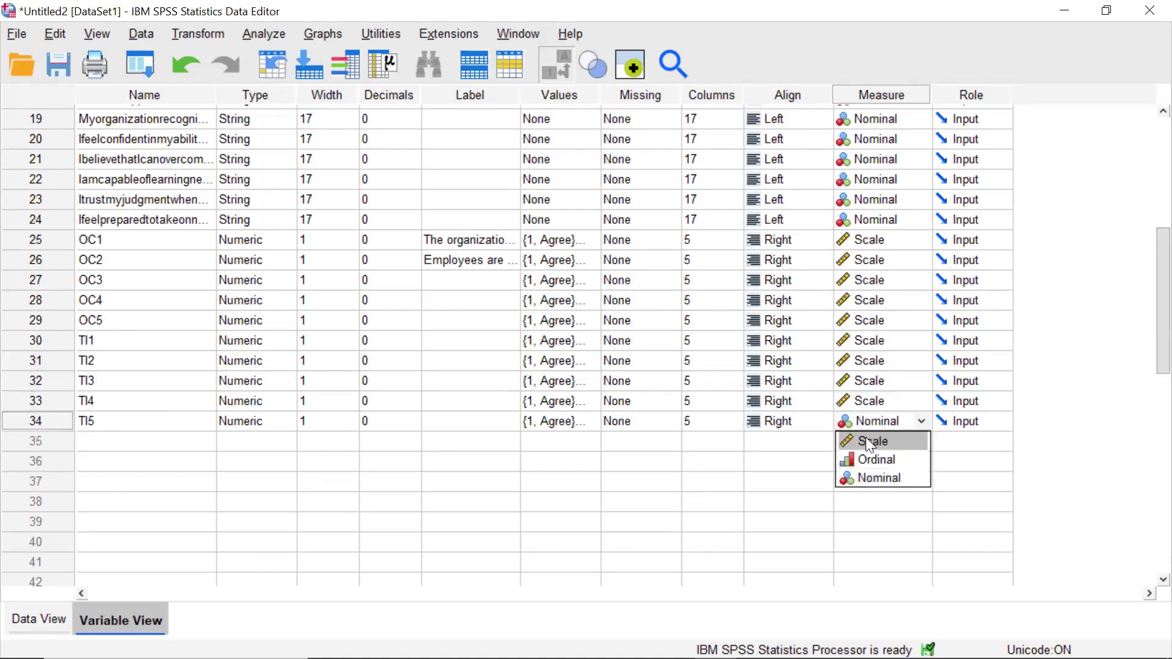
left_click(867, 440)
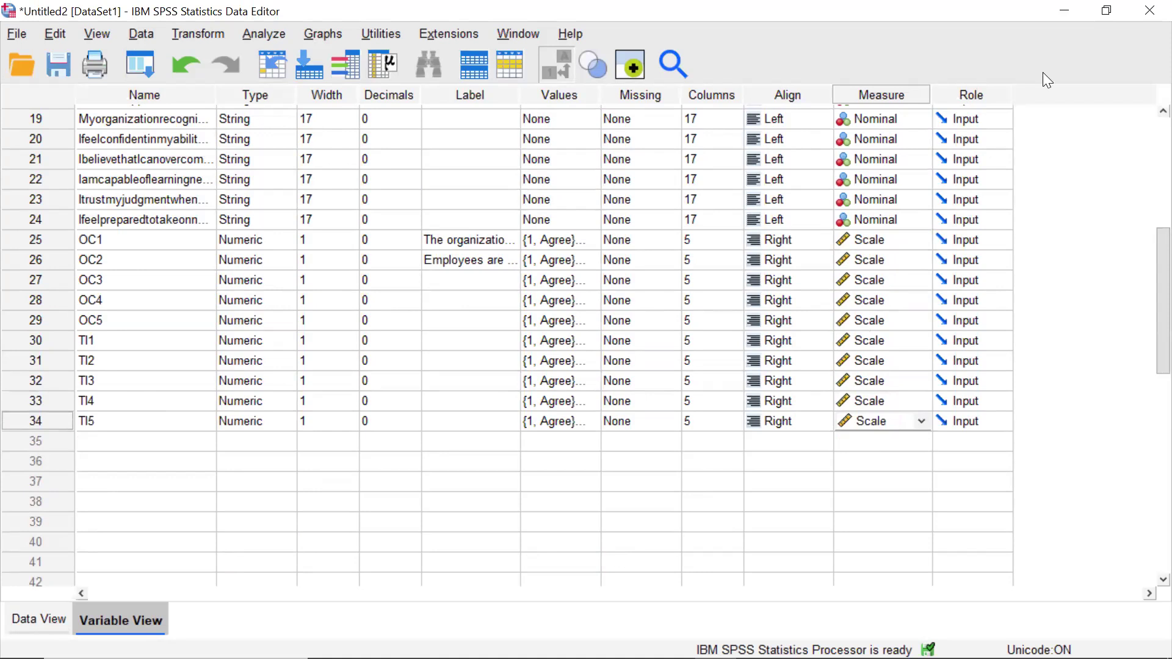
Step: Check the Employee Empowerment items in the 2025 Questionnaire data PDF in Microsoft Edge and return to SPSS
left_click(1064, 10)
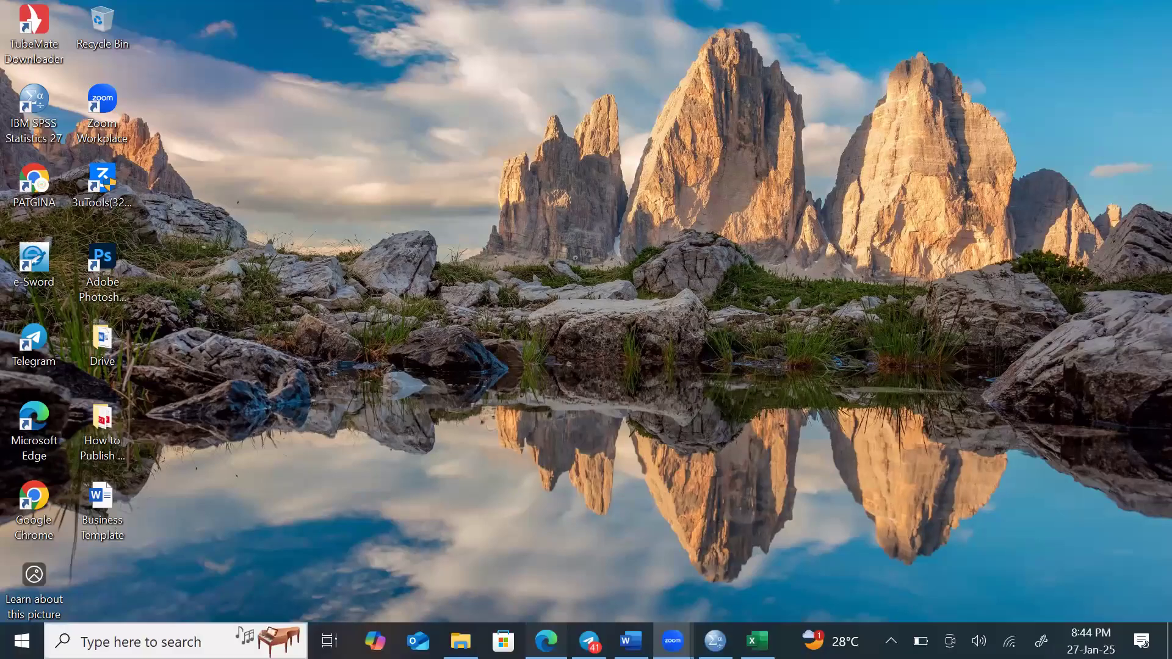
left_click(546, 641)
scroll(473, 330, "down", 9)
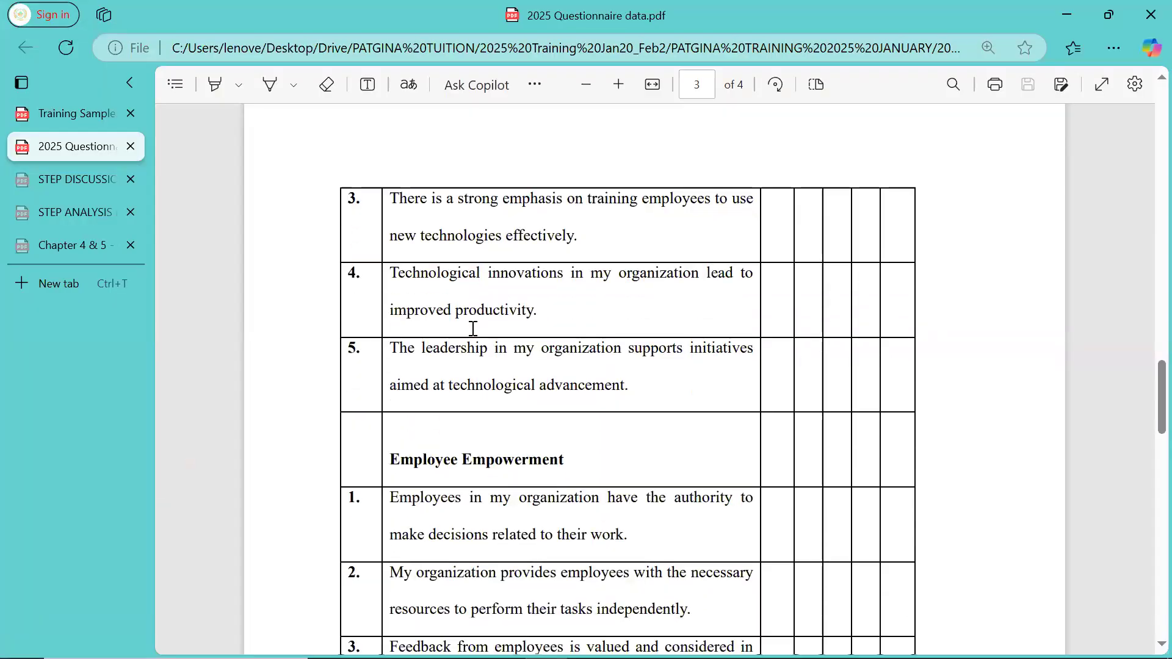
scroll(473, 330, "up", 4)
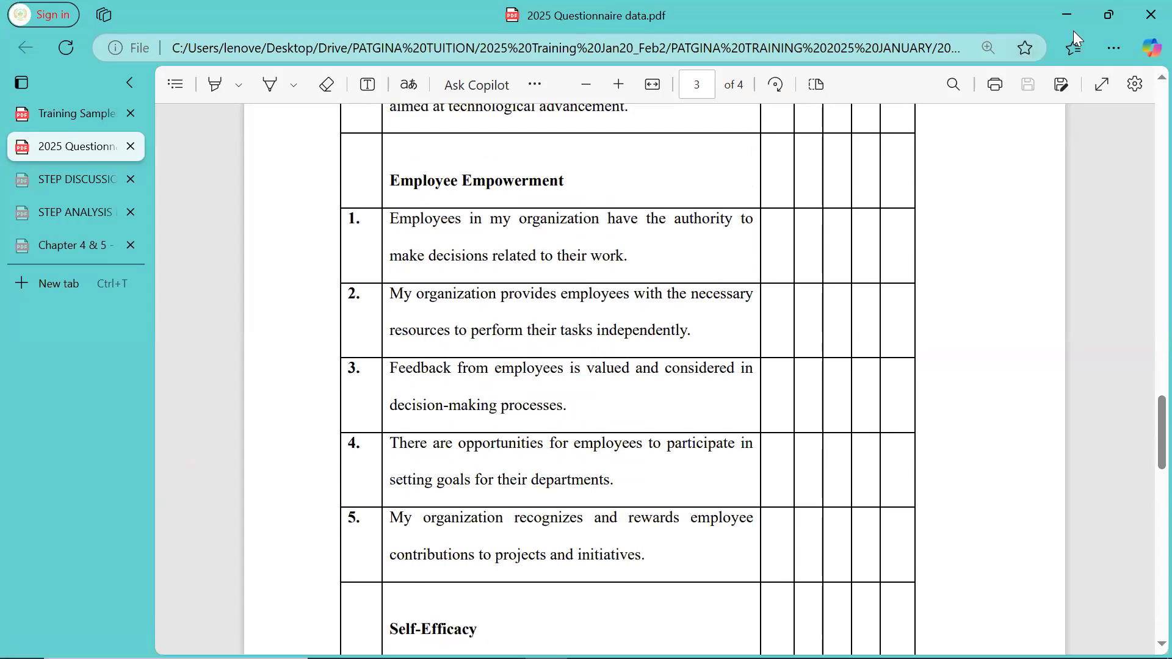
left_click(1080, 6)
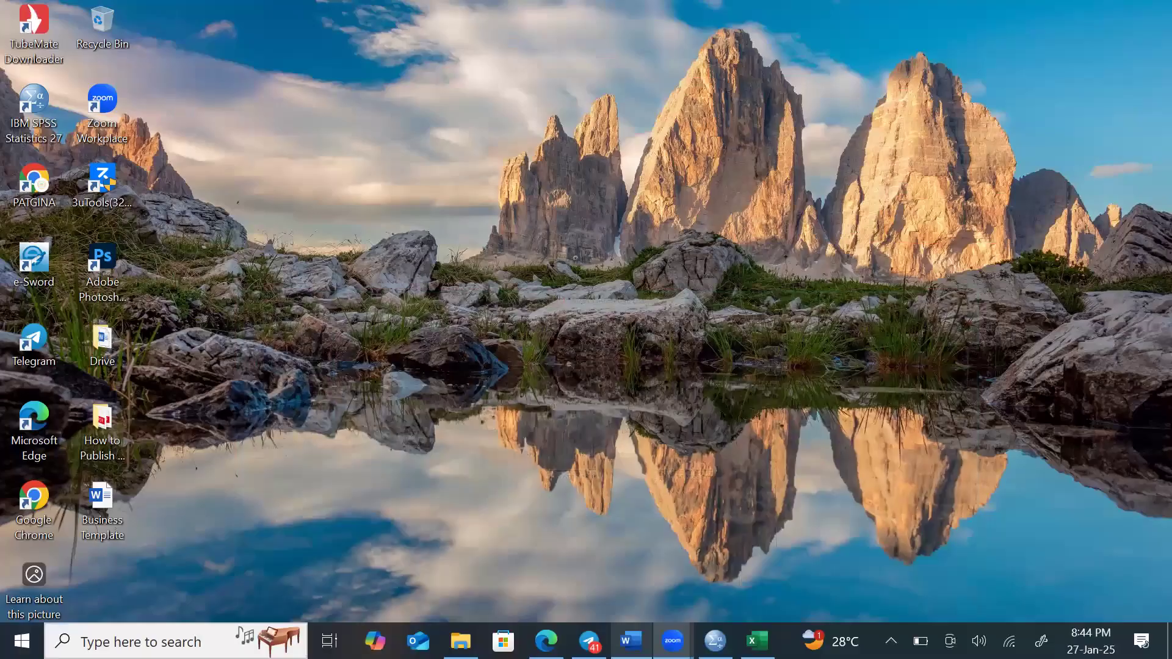
left_click(715, 640)
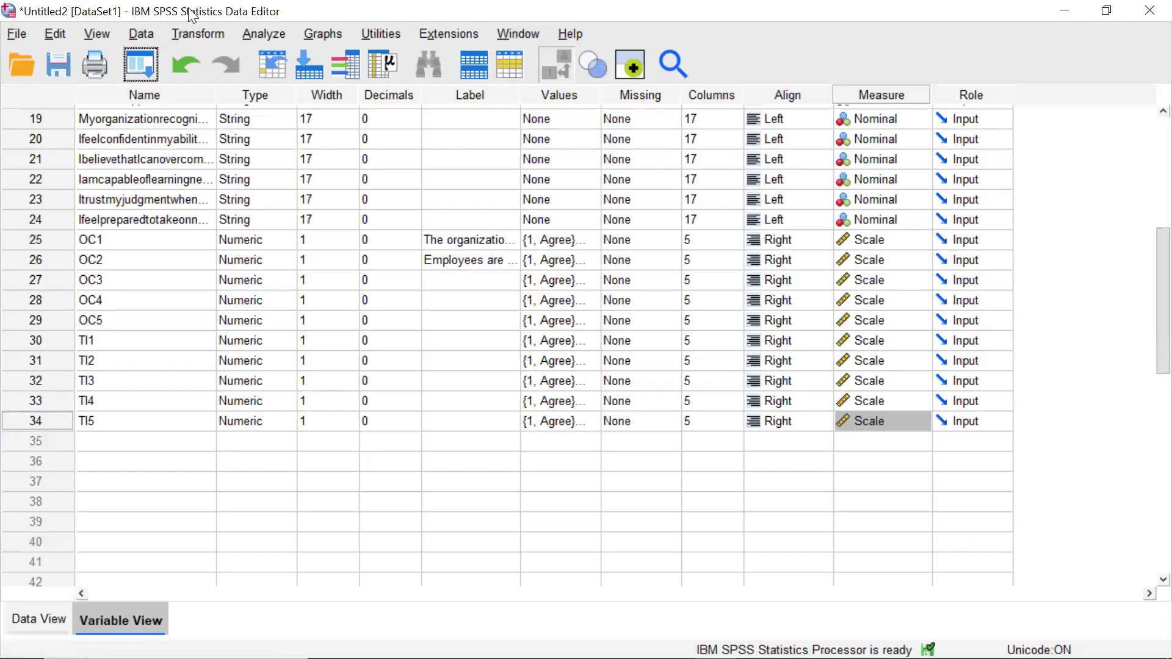
Step: Reopen Automatic Recode and remove the five Technological Innovation variables from its recode list
left_click(197, 35)
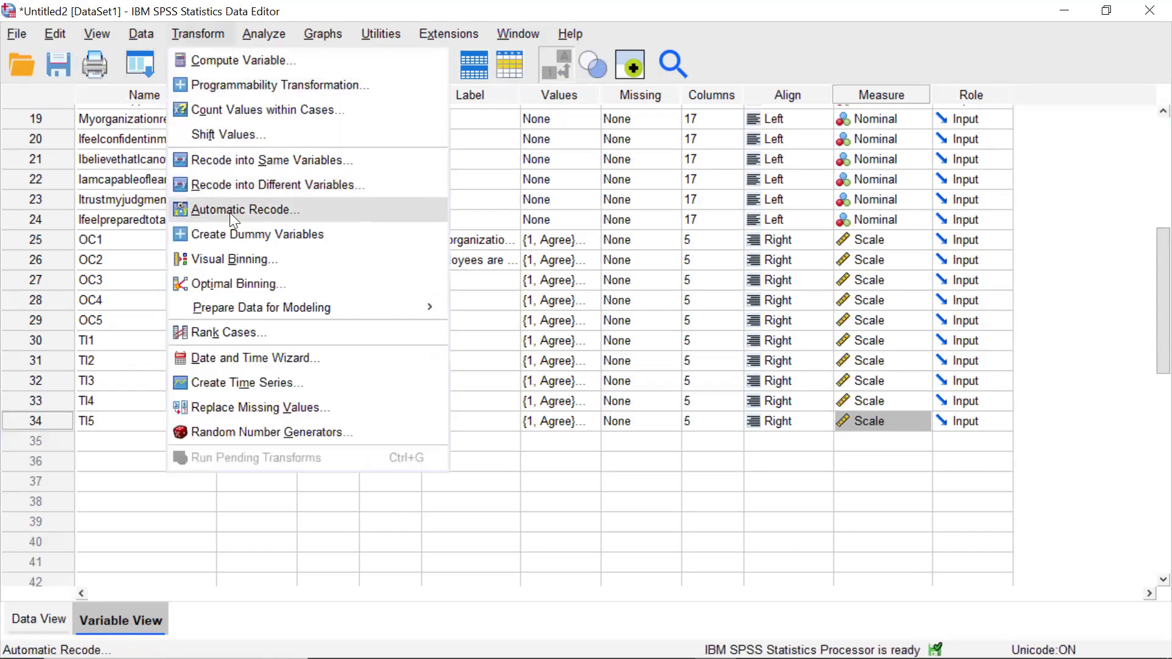
left_click(230, 211)
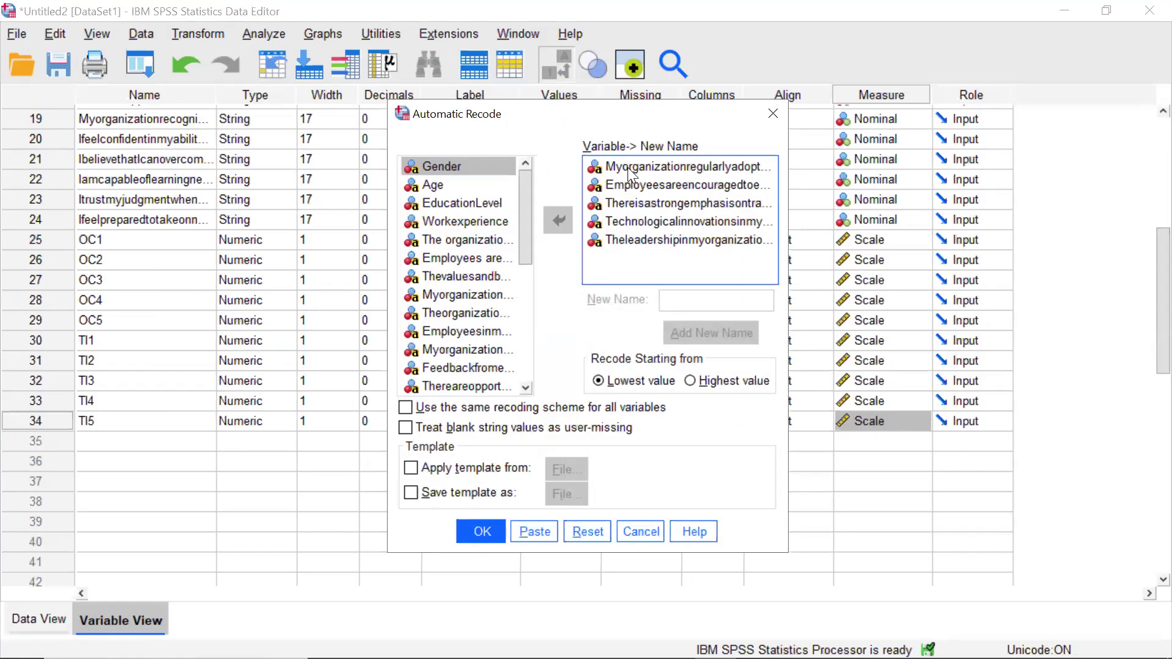
left_click(628, 185, "ctrl")
left_click(628, 201, "ctrl")
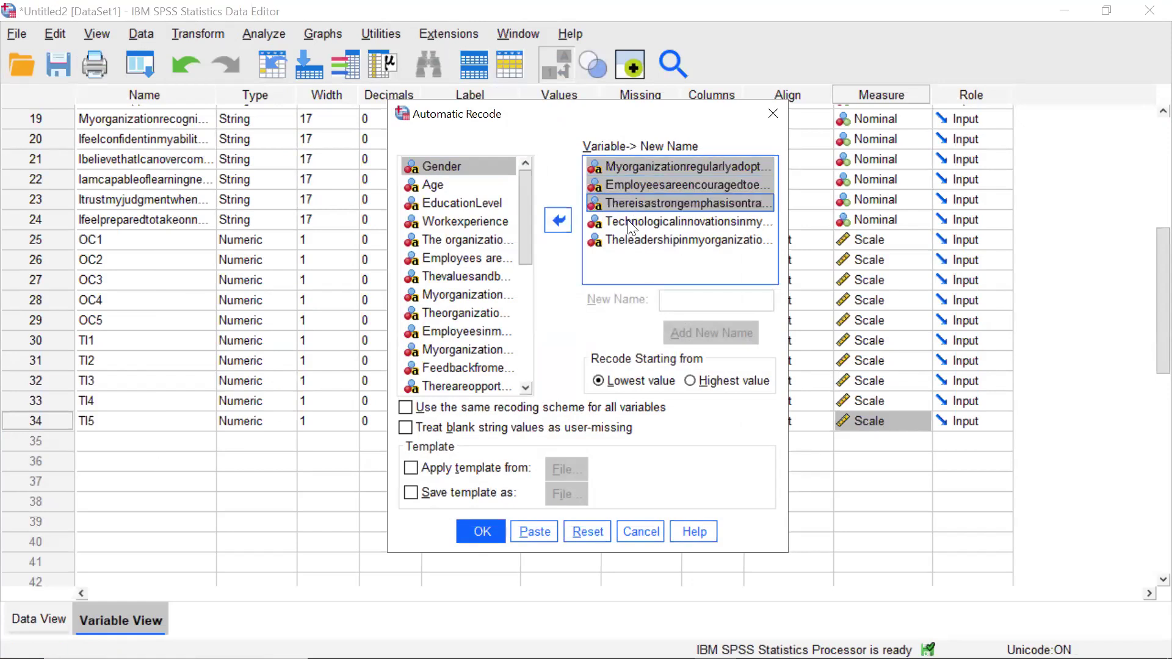
left_click(627, 222, "ctrl")
left_click(628, 239, "ctrl")
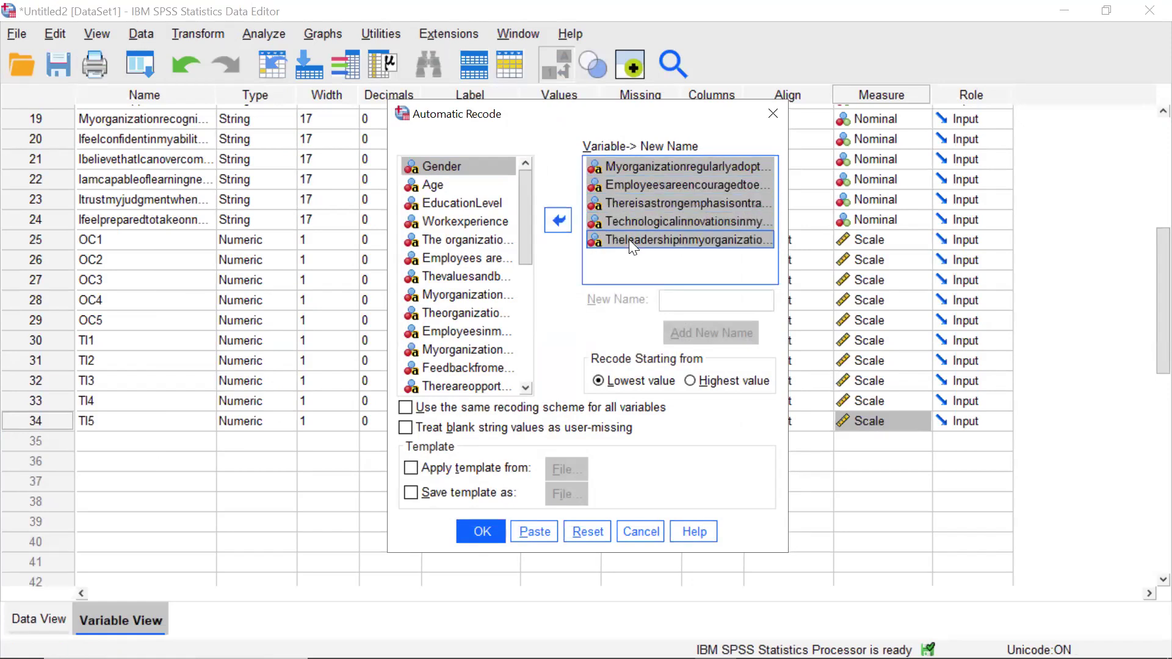
left_click(555, 224)
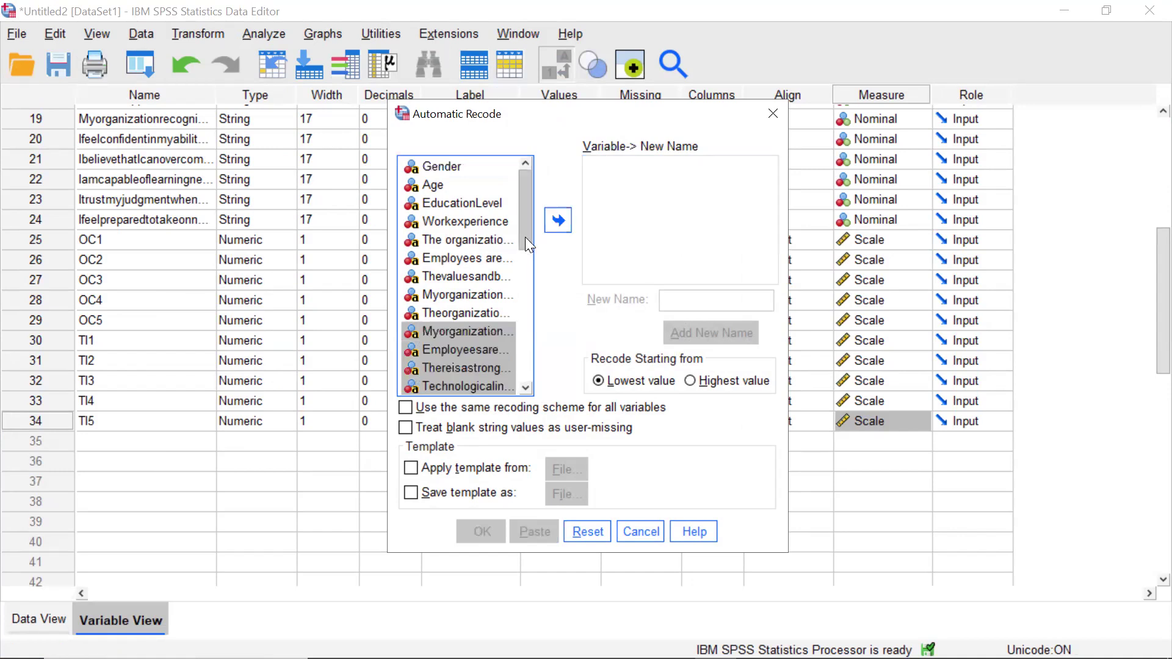
Step: Add the five Employee Empowerment variables, from Employeesinmyorganization to Myorganizationrecognizes, to the Automatic Recode list
left_click_drag(525, 237, 533, 307)
left_click(466, 221)
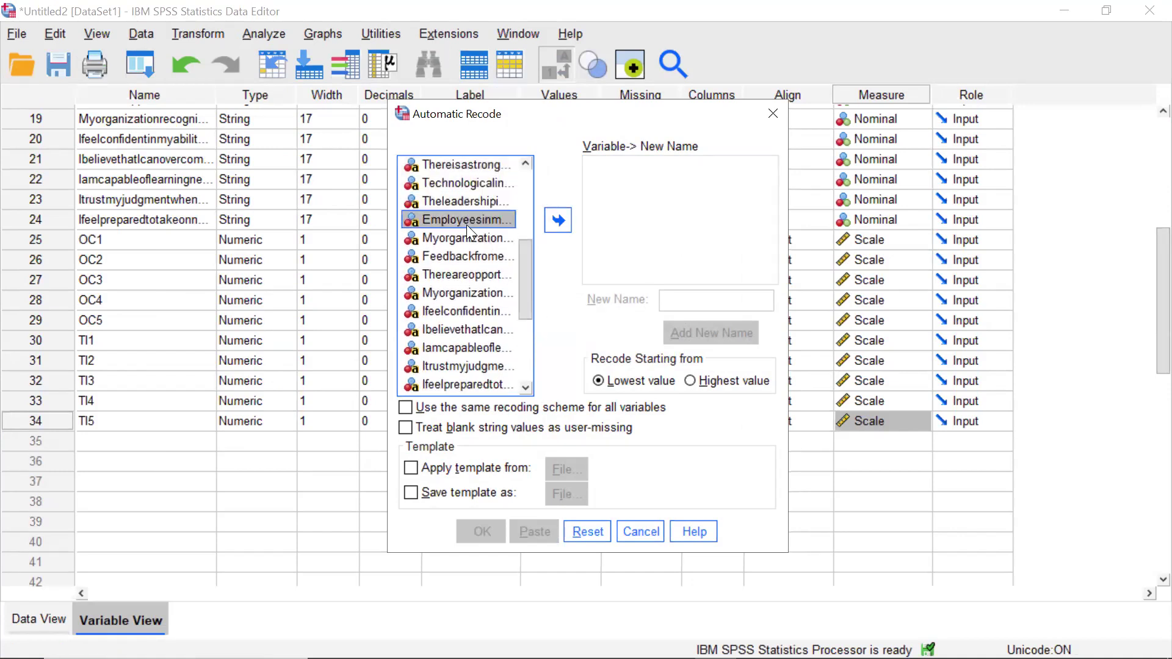
left_click(464, 237, "shift")
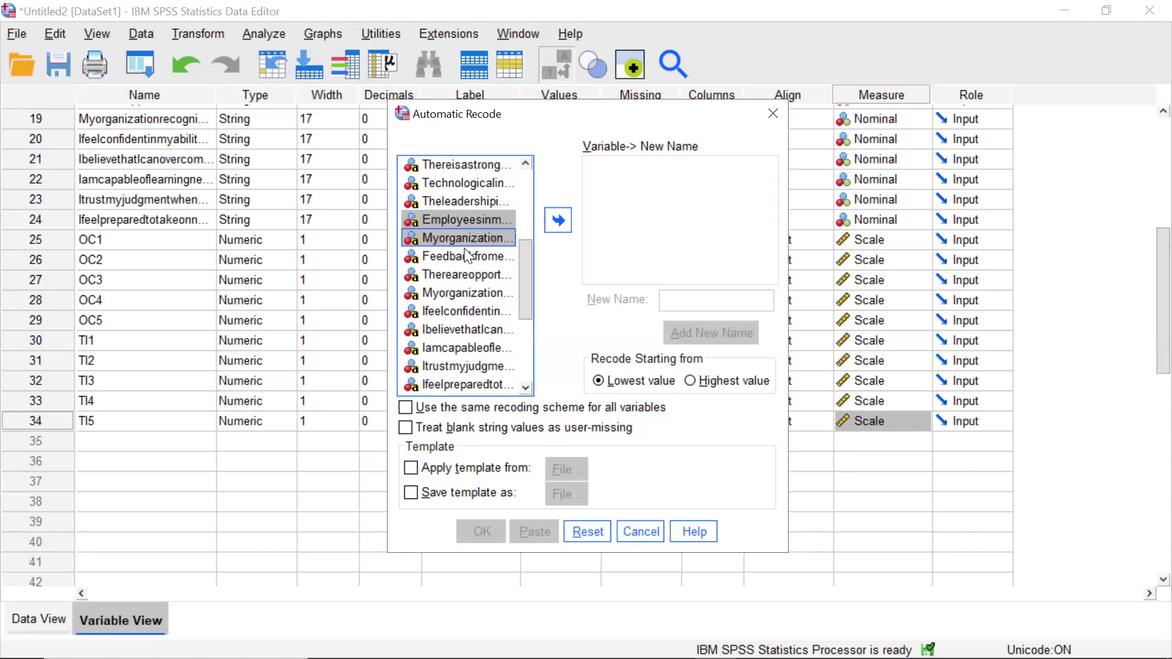
left_click(463, 255, "shift")
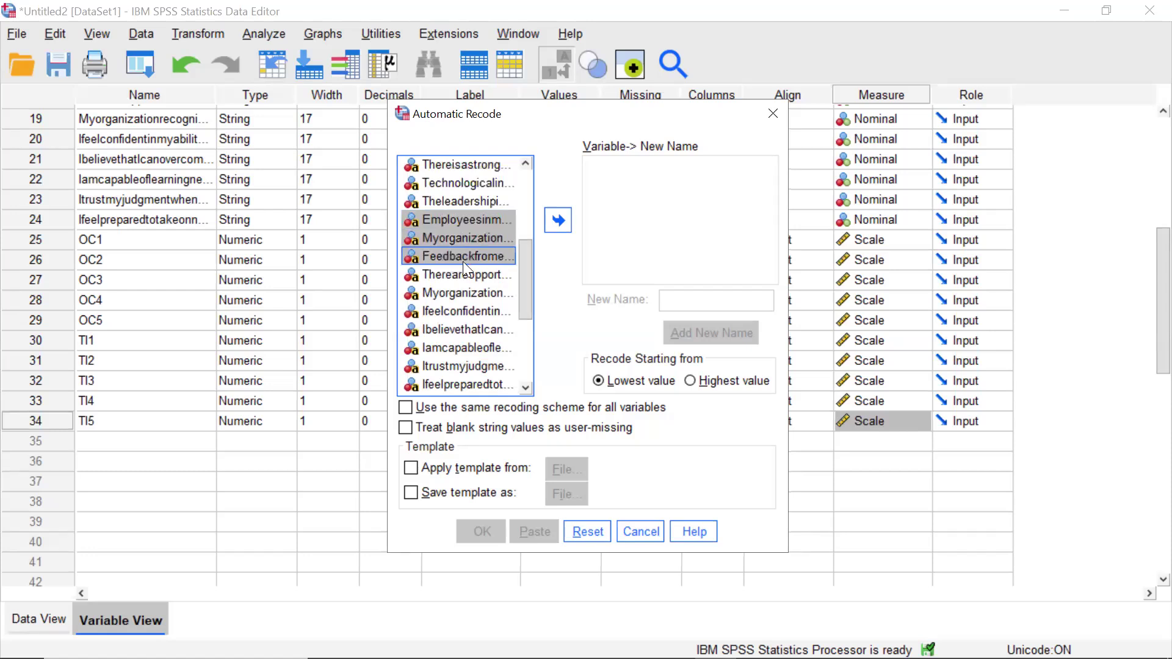
left_click(459, 293, "shift")
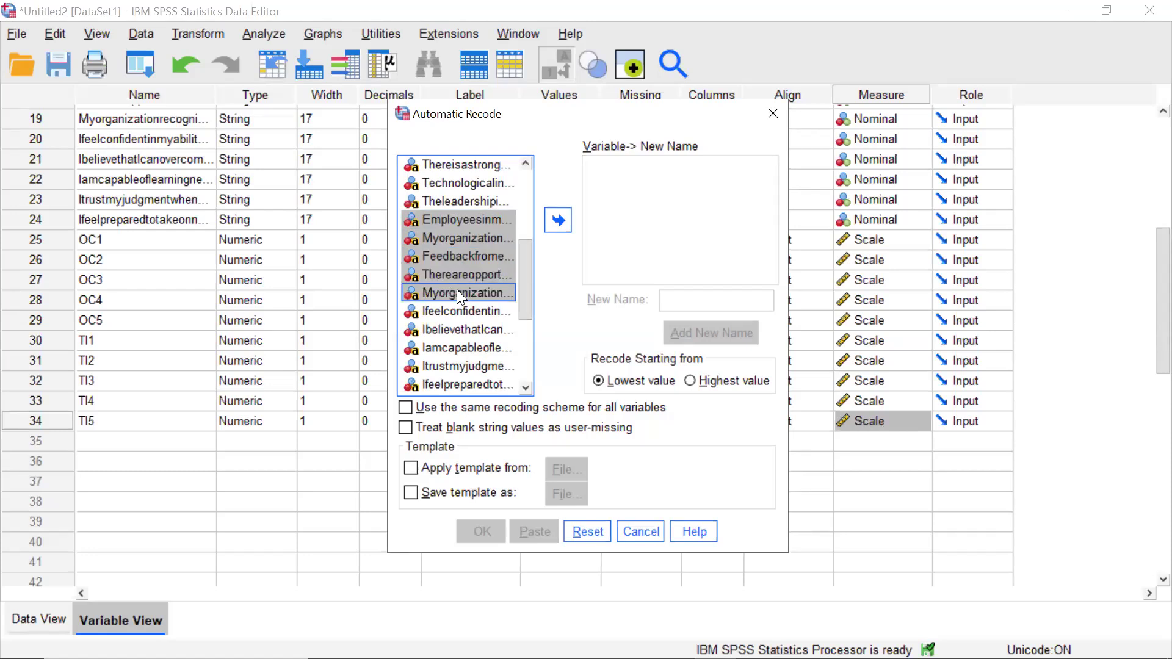
left_click(558, 221)
Step: Assign the new name EE1 to the Employeesinmyorganization variable in the recode list
left_click(665, 183)
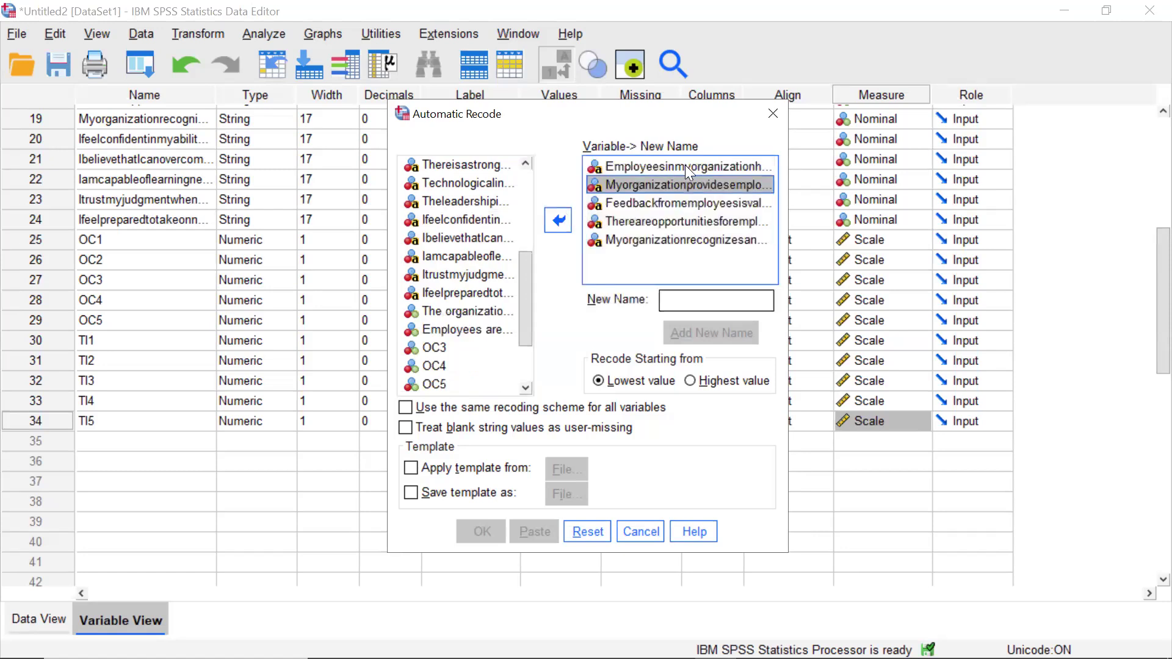
left_click(685, 165)
left_click(689, 302)
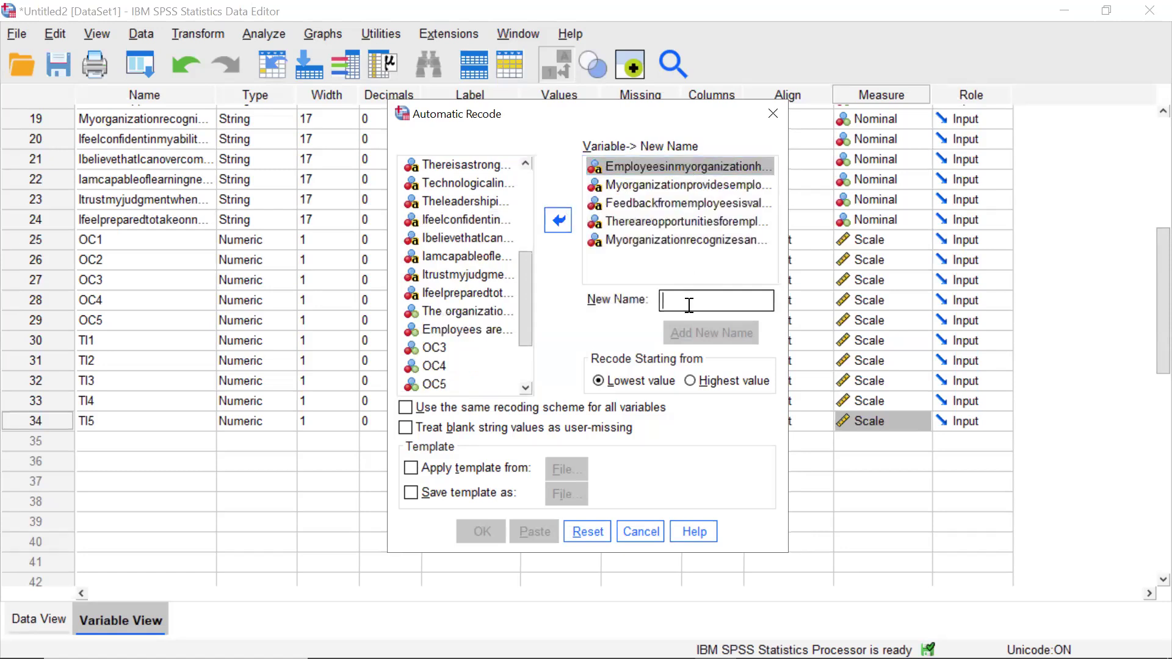
type("EE1")
left_click(687, 332)
left_click(645, 174)
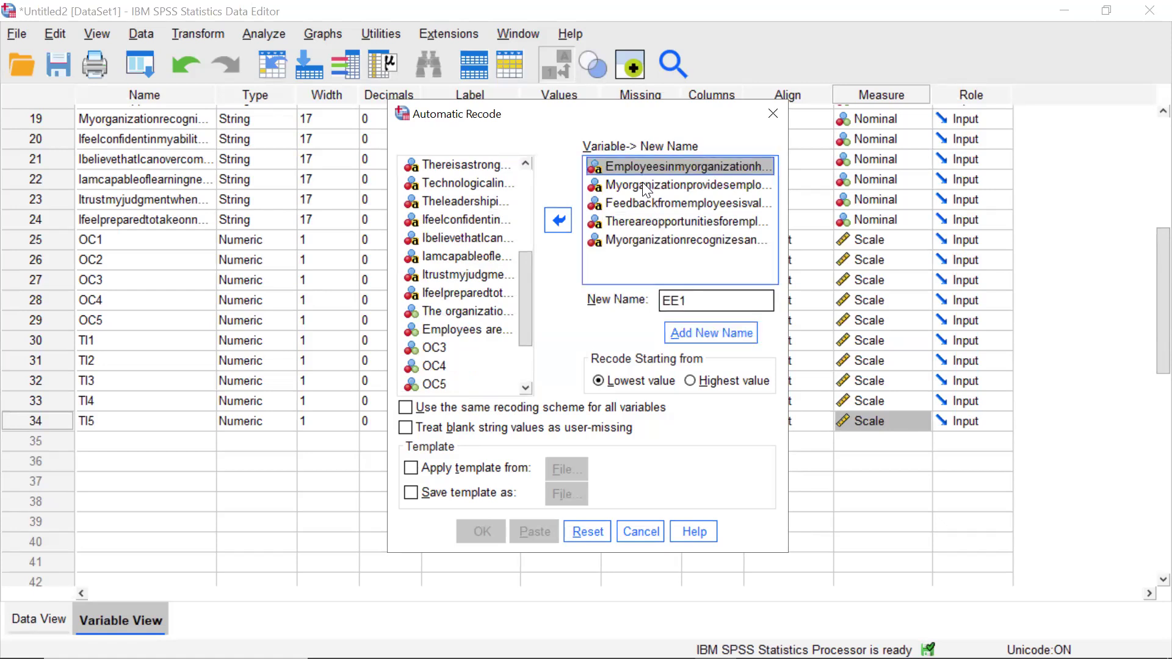
Step: Assign the new names EE2 to the Myorganizationprovides variable and EE3 to the Feedbackfromemployees variable
left_click(642, 183)
left_click(693, 299)
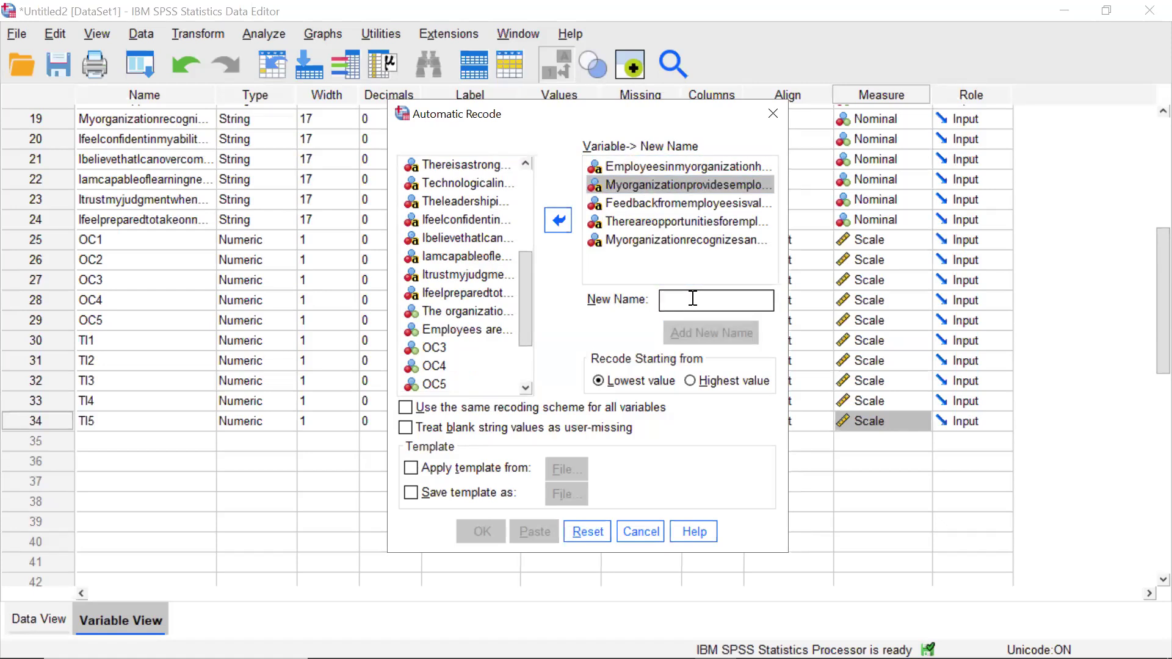
type("EE2")
left_click(691, 329)
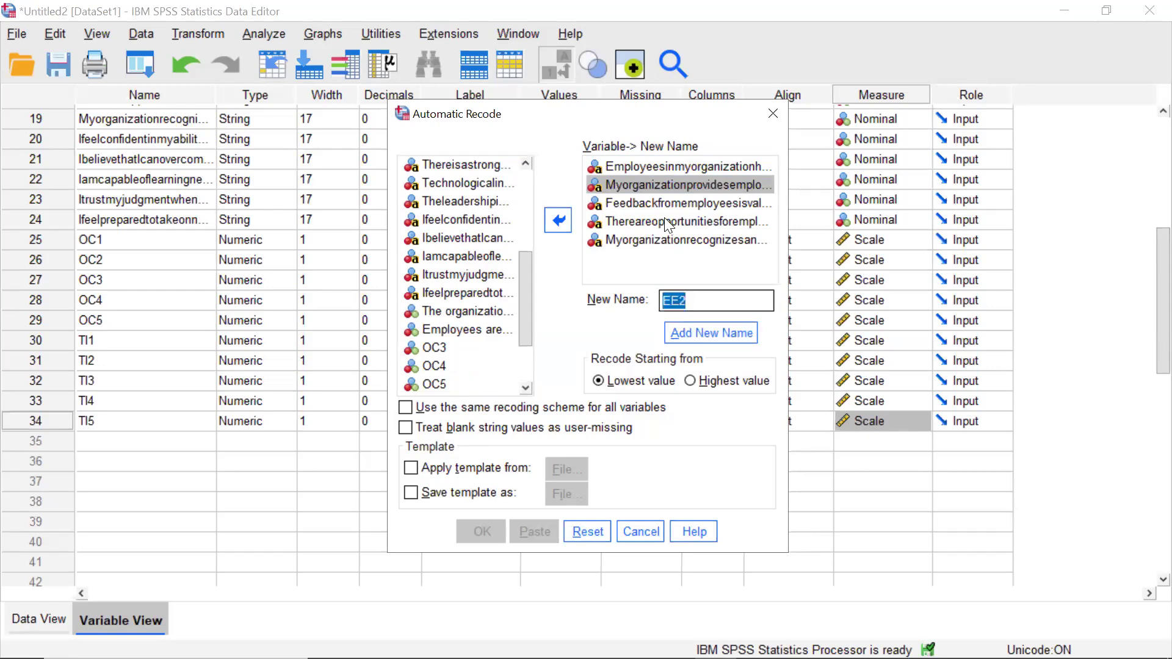
left_click(656, 201)
left_click(682, 299)
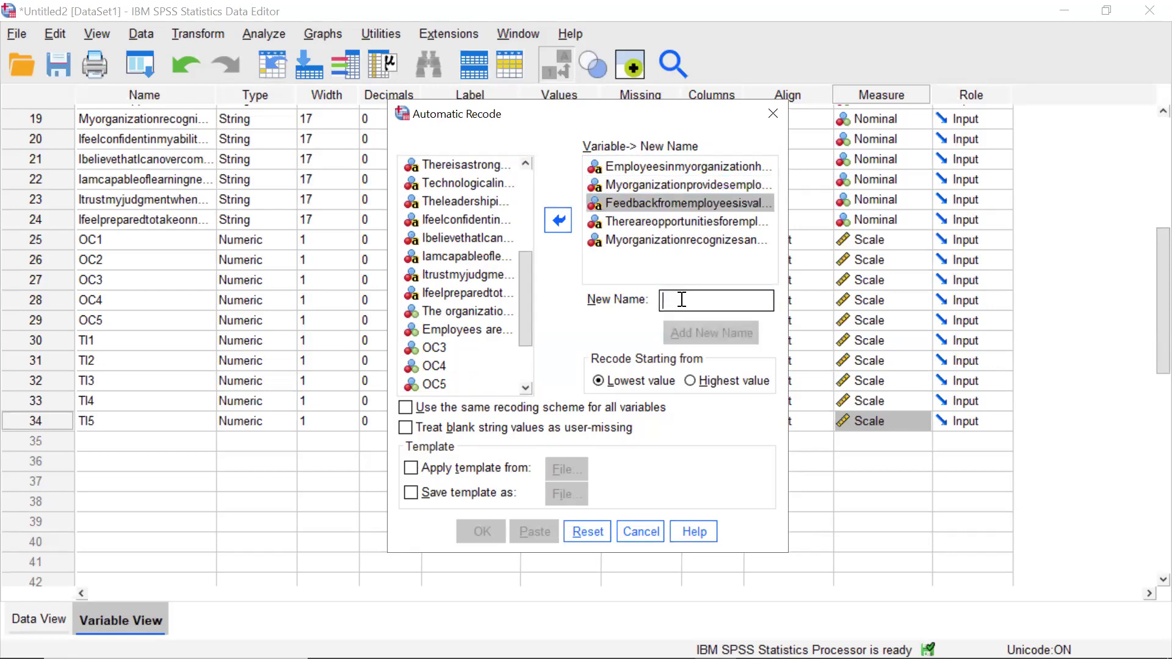
type("EE3")
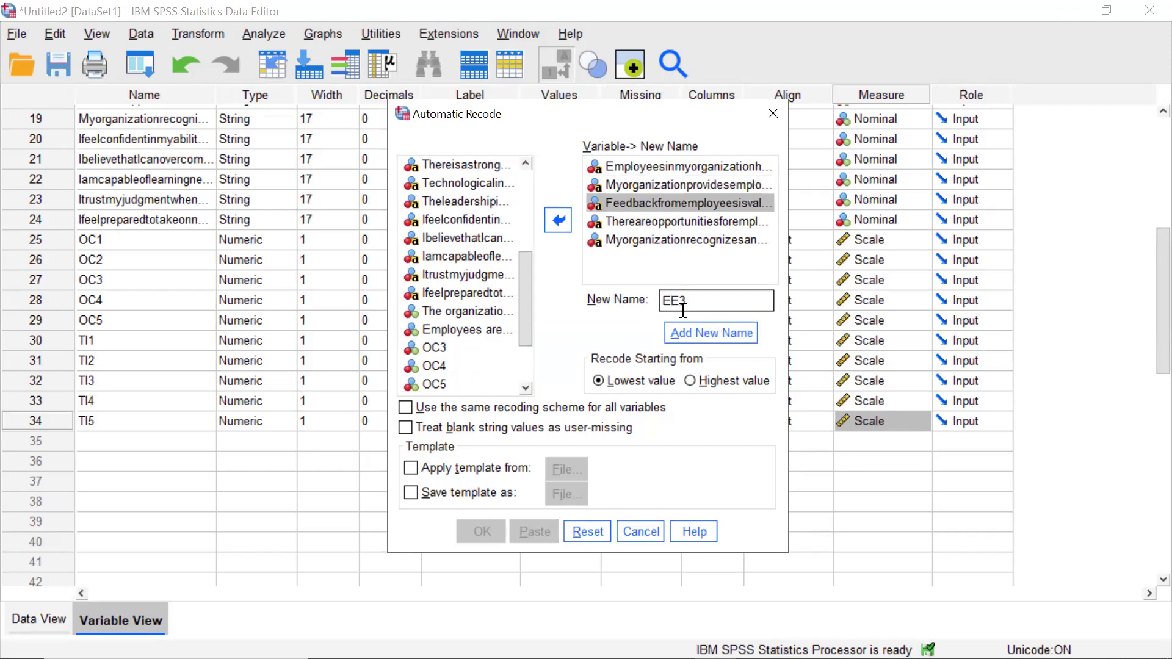
left_click(677, 329)
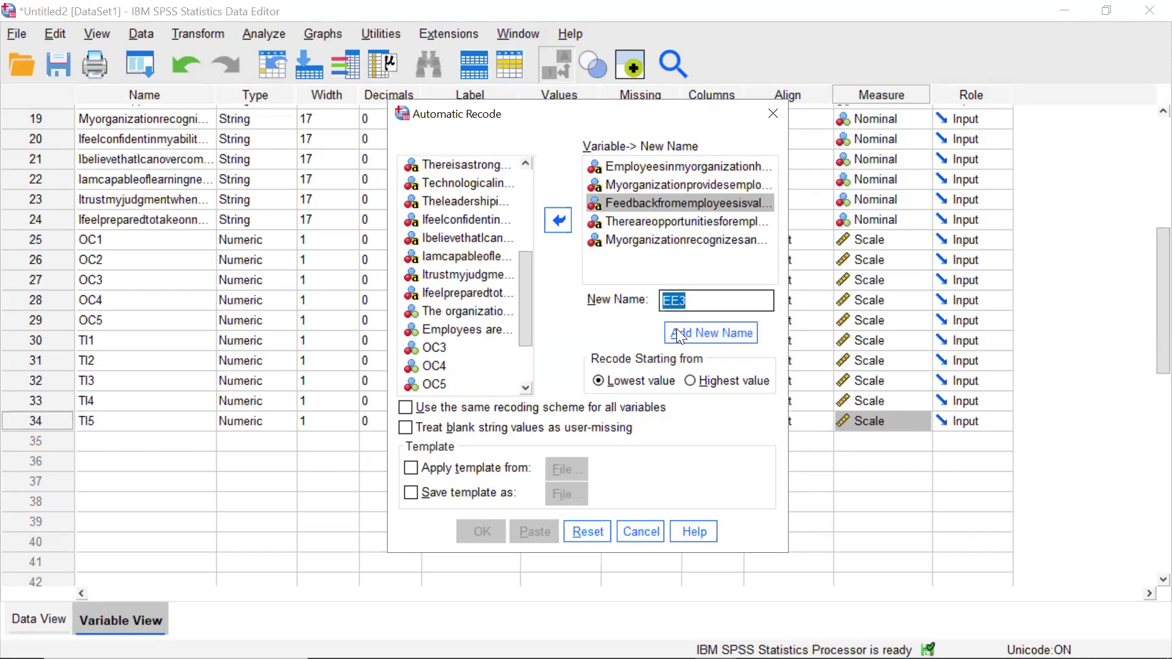
Step: Take the Thereareopportunities variable out of the recode list and add it back at the end
left_click(646, 219)
double_click(646, 220)
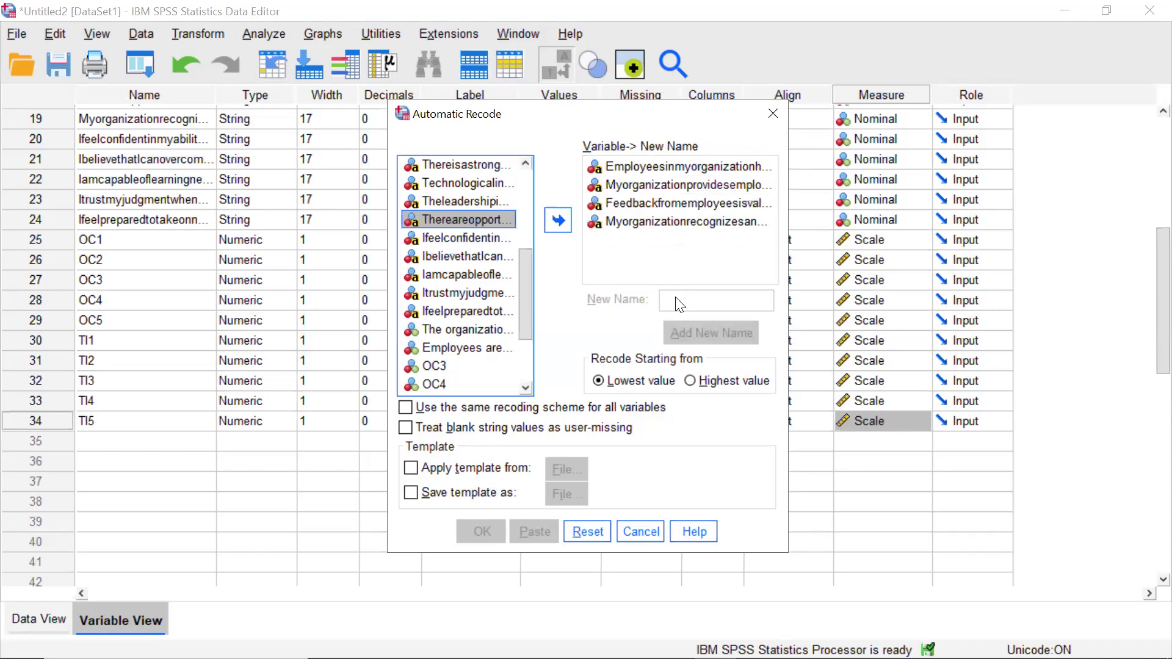
left_click(559, 231)
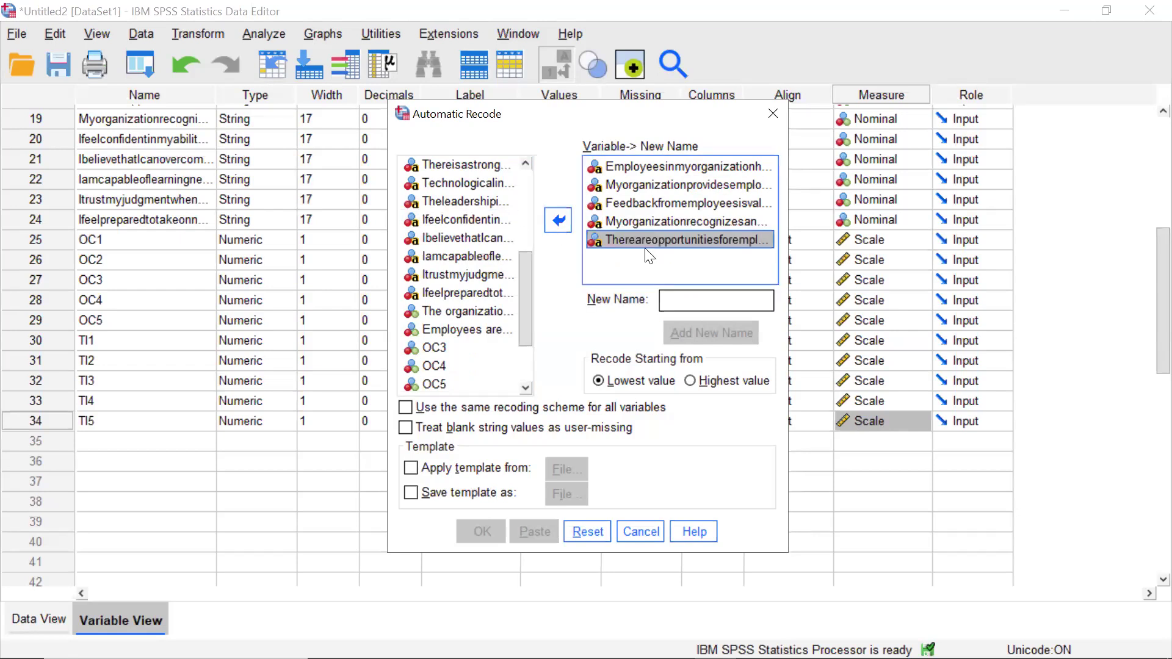
Step: Assign the new names EE4 to the Myorganizationrecognizes variable and EE5 to the Thereareopportunities variable
left_click(640, 221)
left_click(680, 306)
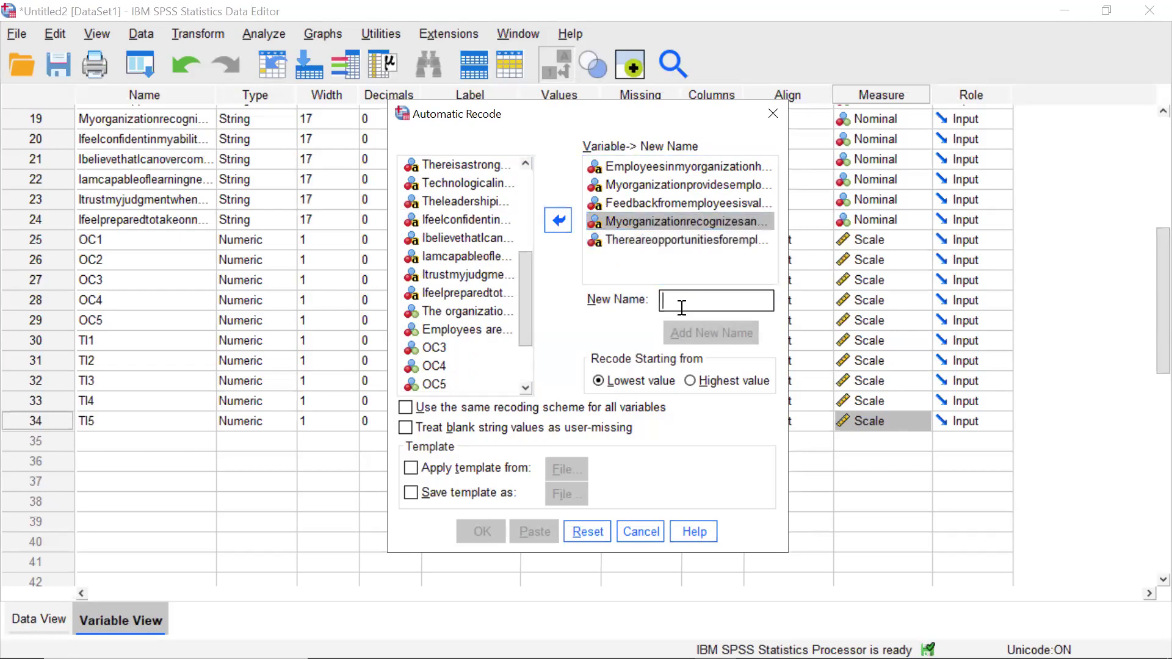
type("EE4")
left_click(726, 333)
left_click(660, 240)
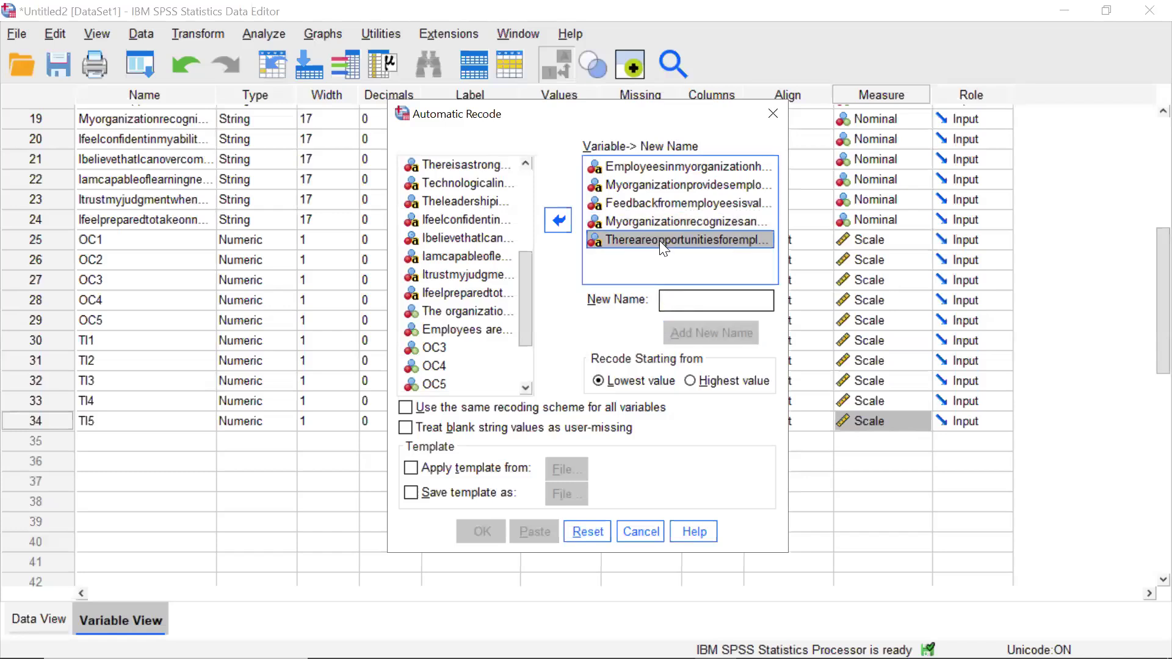
left_click(685, 300)
type("EE5")
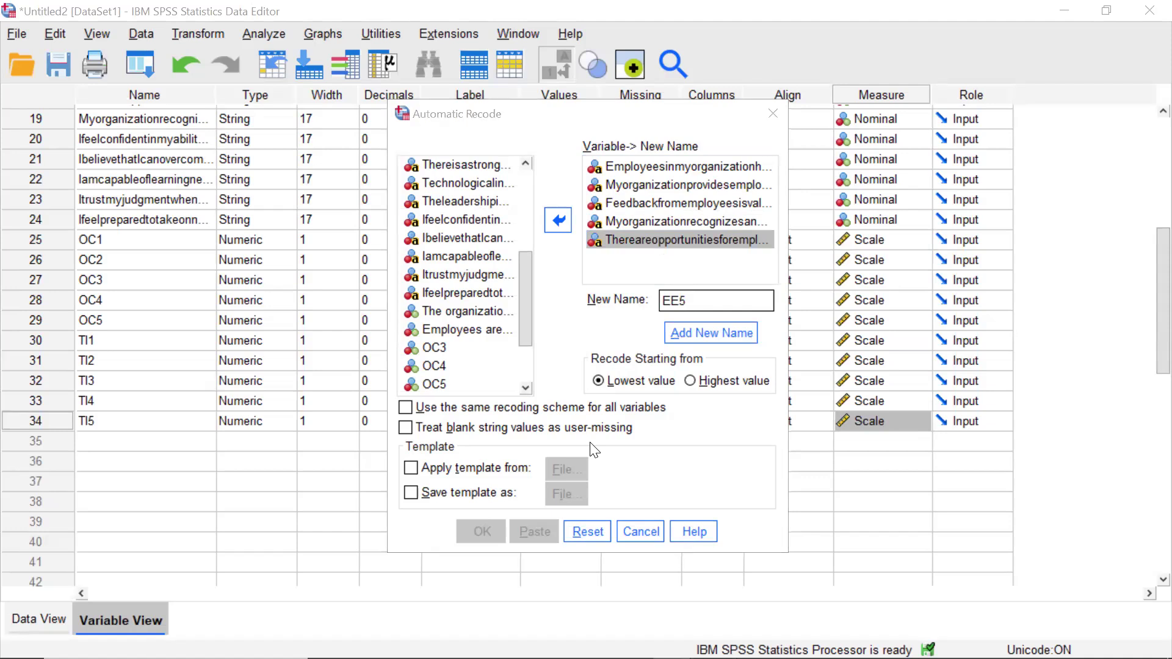
left_click(691, 323)
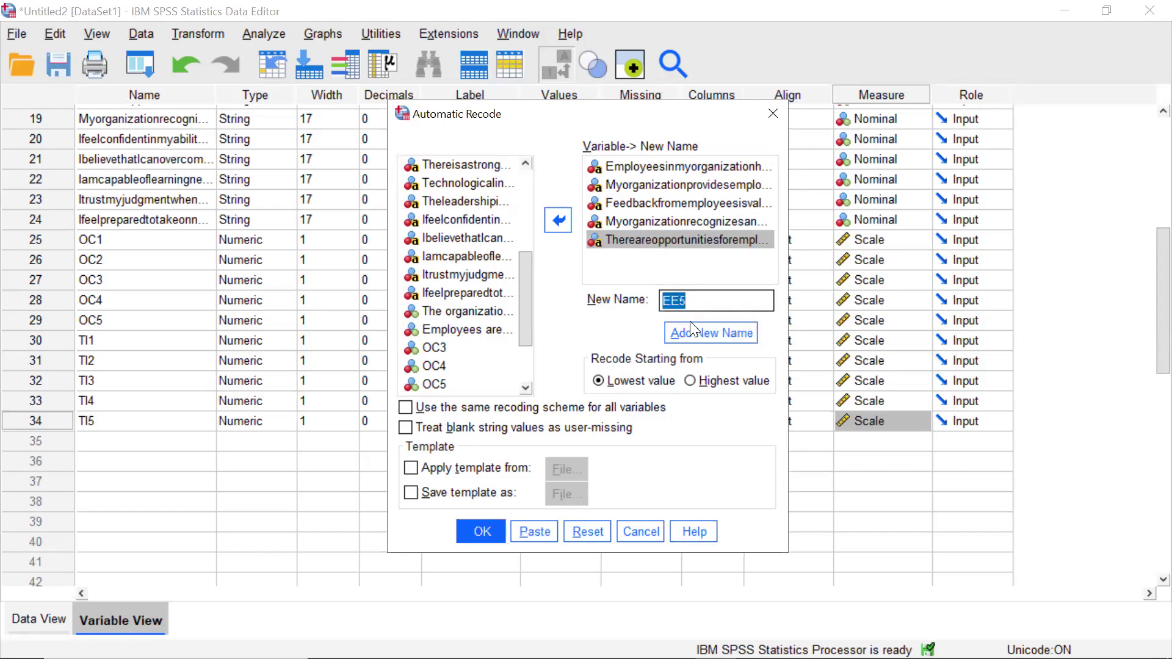
Step: Run the automatic recode of the Employee Empowerment variables and close the output viewer
left_click(482, 530)
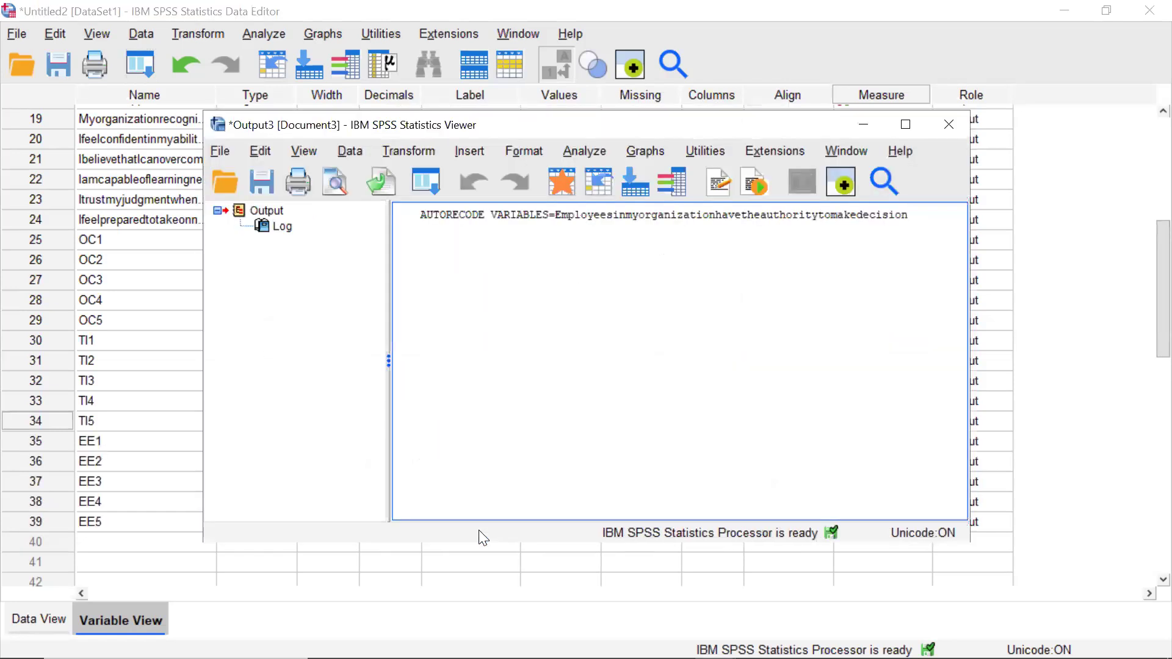
left_click_drag(777, 131, 678, 118)
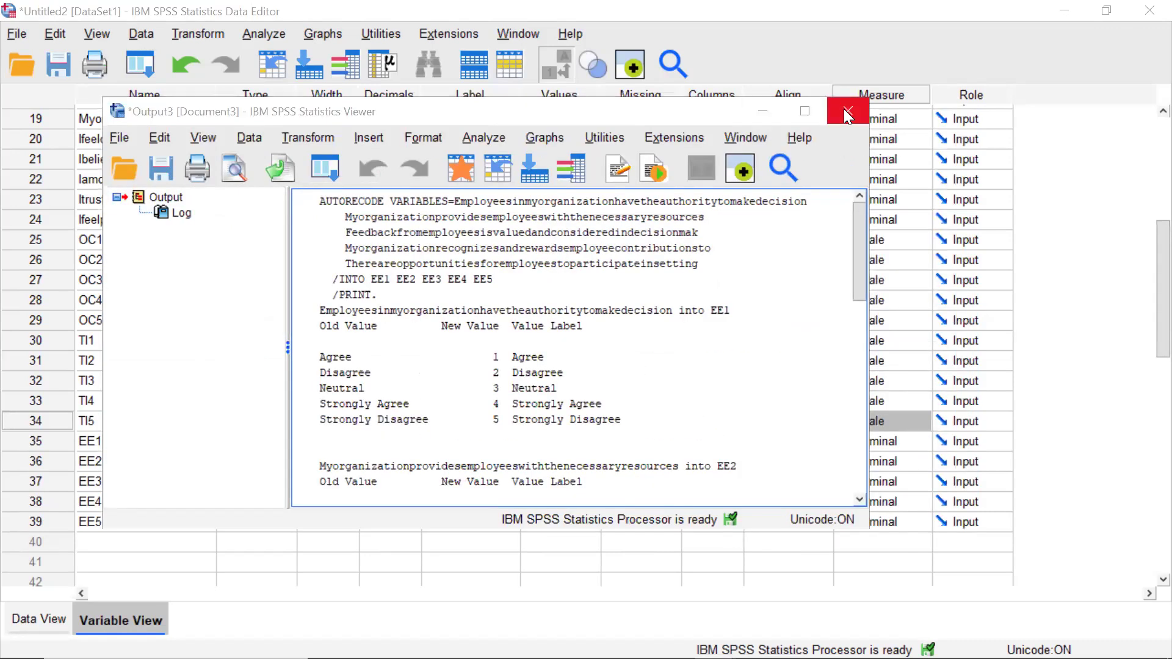
left_click(847, 111)
left_click(494, 348)
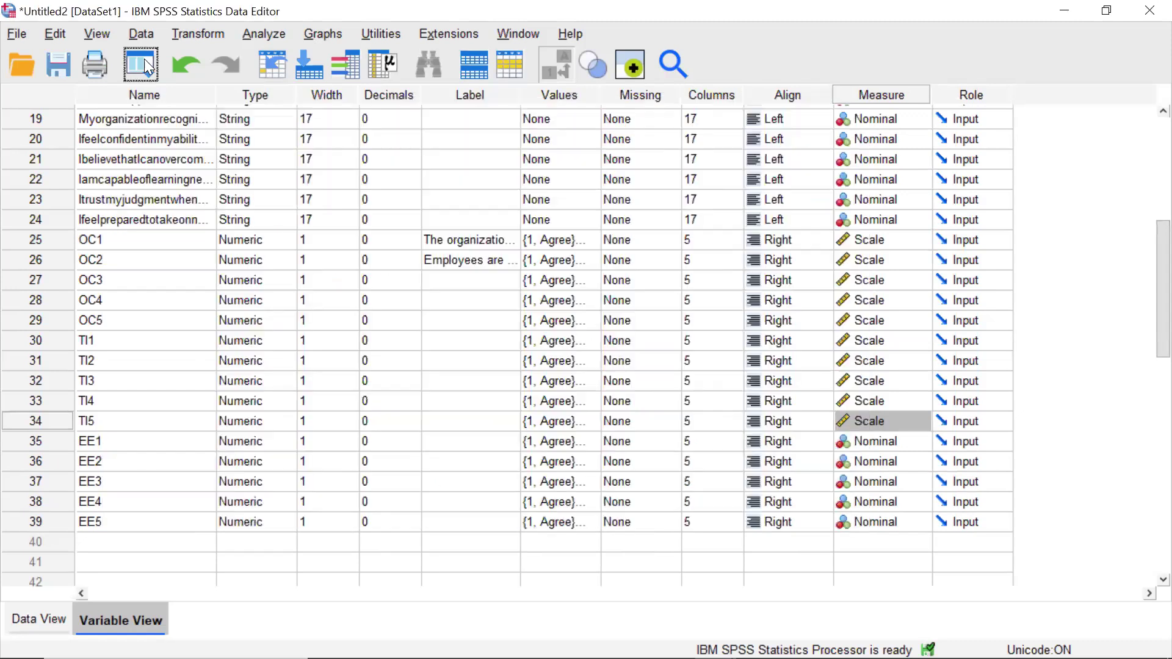
Step: Reopen Automatic Recode and remove the five Employee Empowerment variables from its recode list
left_click(197, 34)
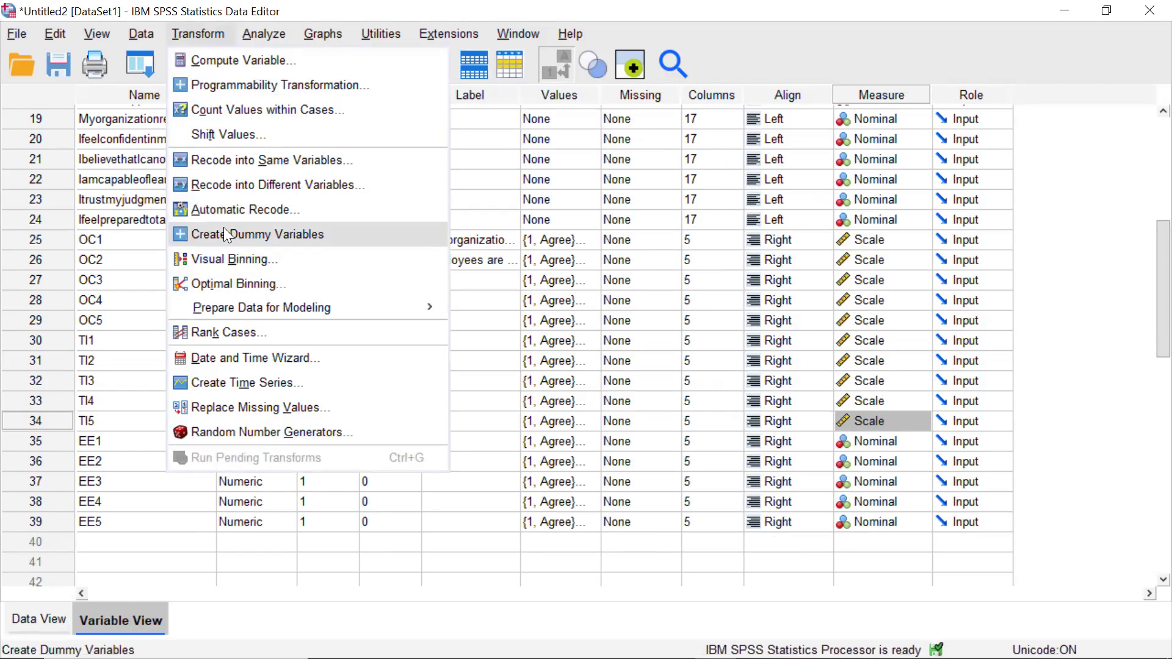
left_click(374, 212)
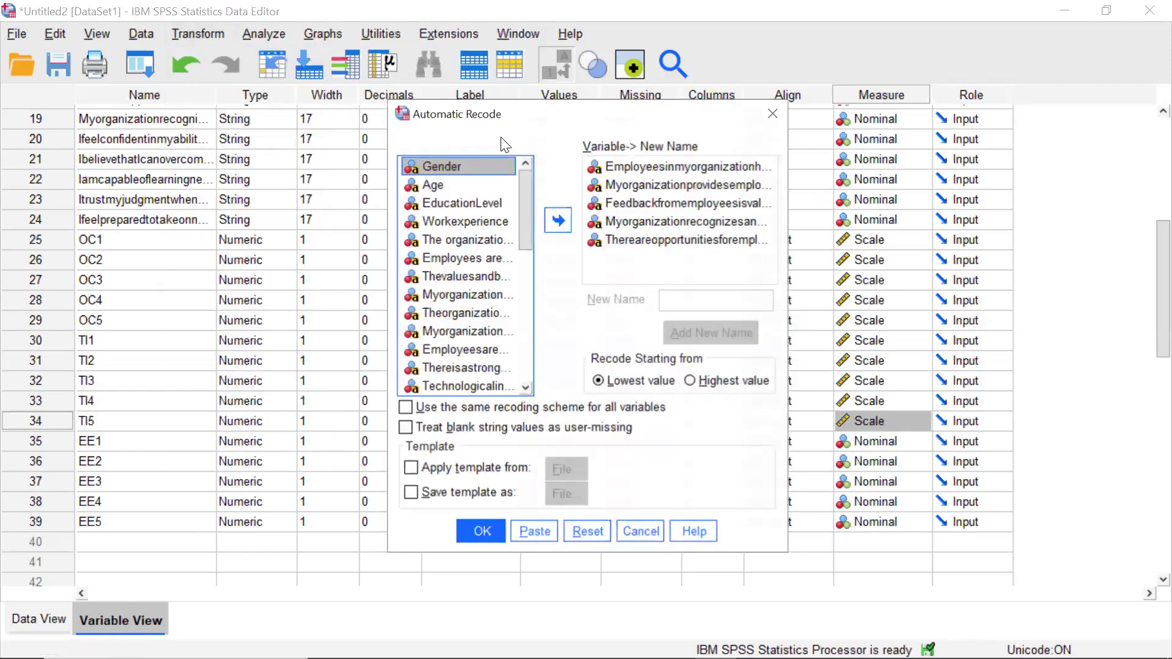
left_click(664, 166)
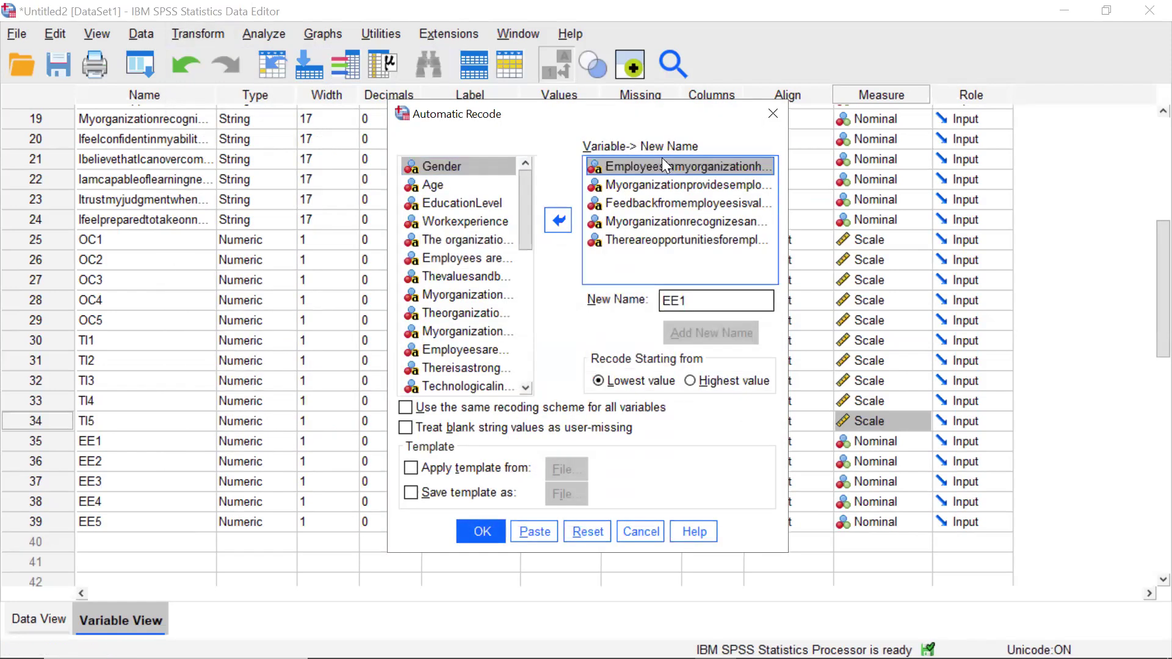
left_click(656, 186, "shift")
left_click(657, 210, "shift")
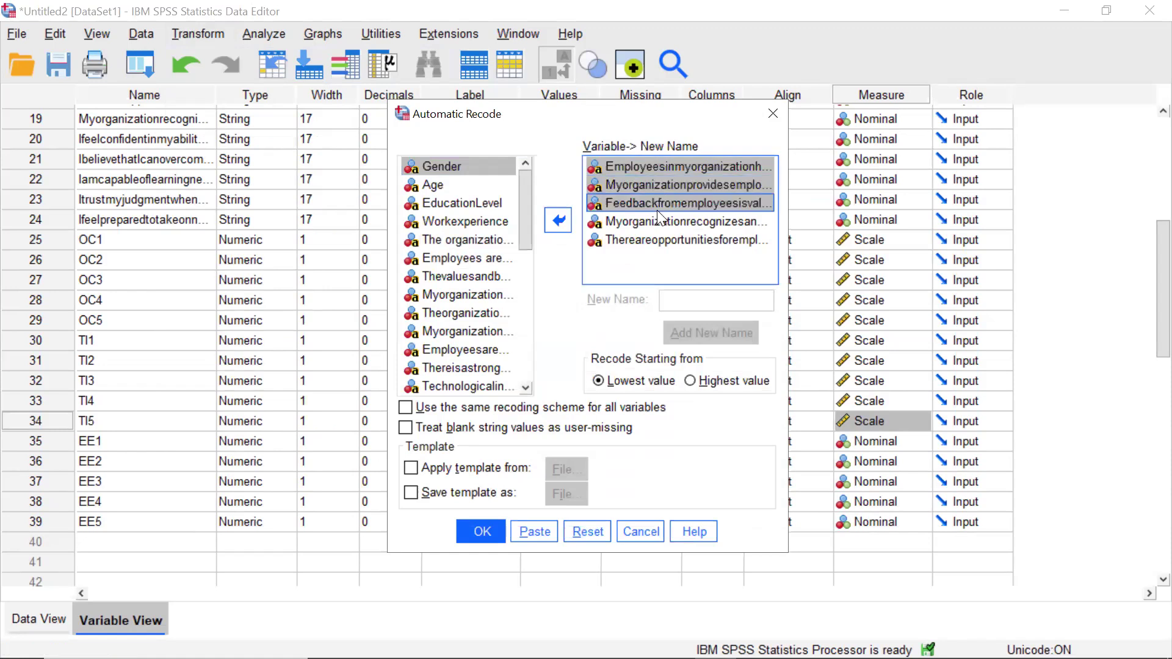
left_click(659, 221, "shift")
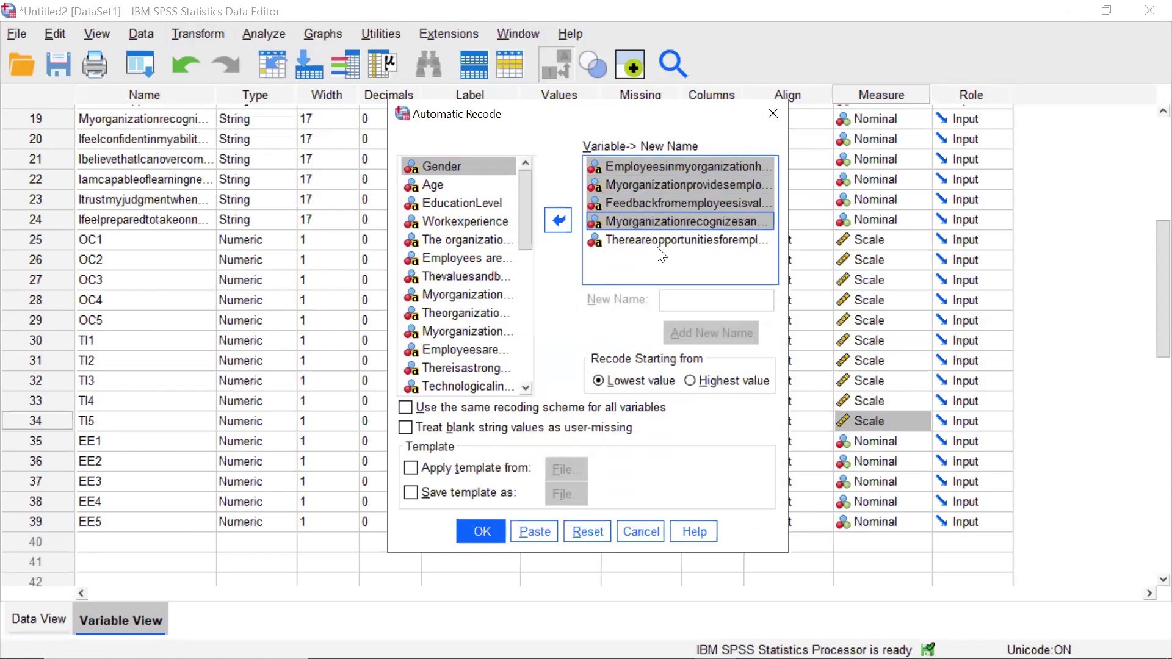
left_click(659, 240, "shift")
left_click(558, 220)
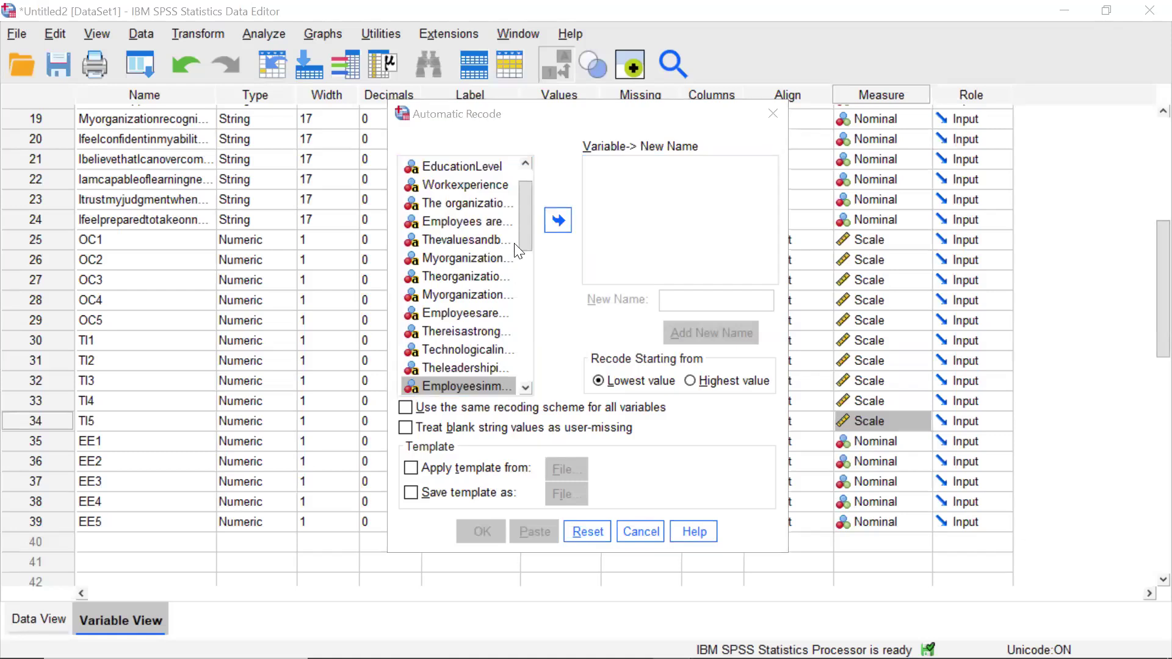
Step: Locate the first Self-Efficacy variable, checking the construct's items in the 2025 Questionnaire data PDF in Microsoft Edge, and return to SPSS
left_click_drag(527, 233, 546, 308)
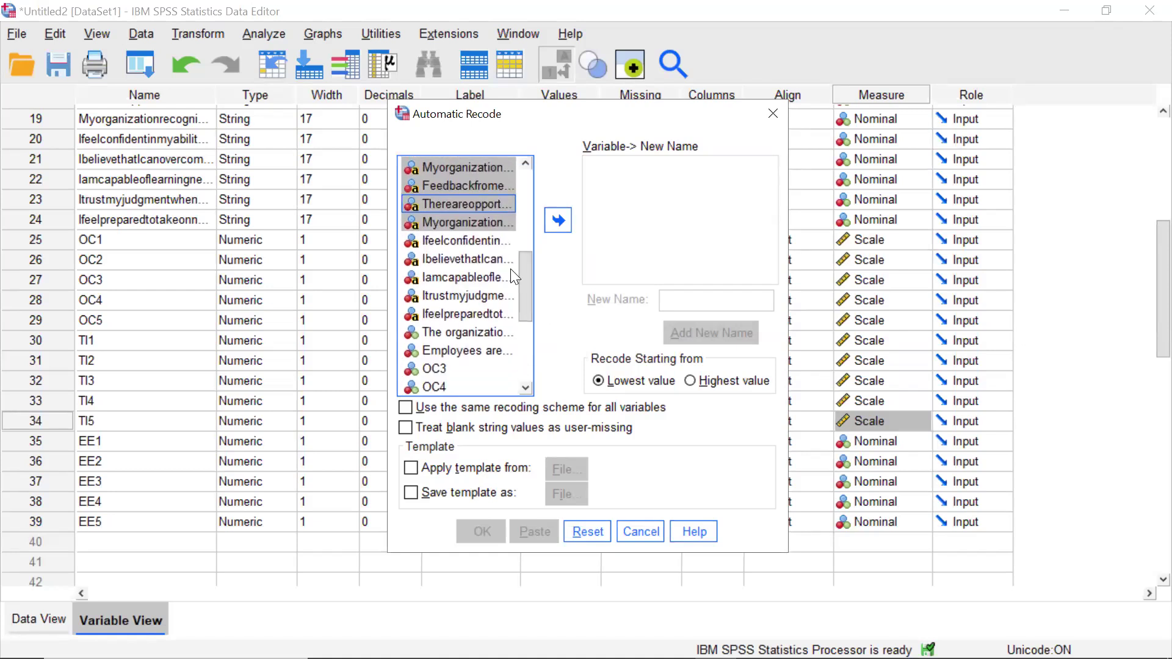
left_click(472, 240)
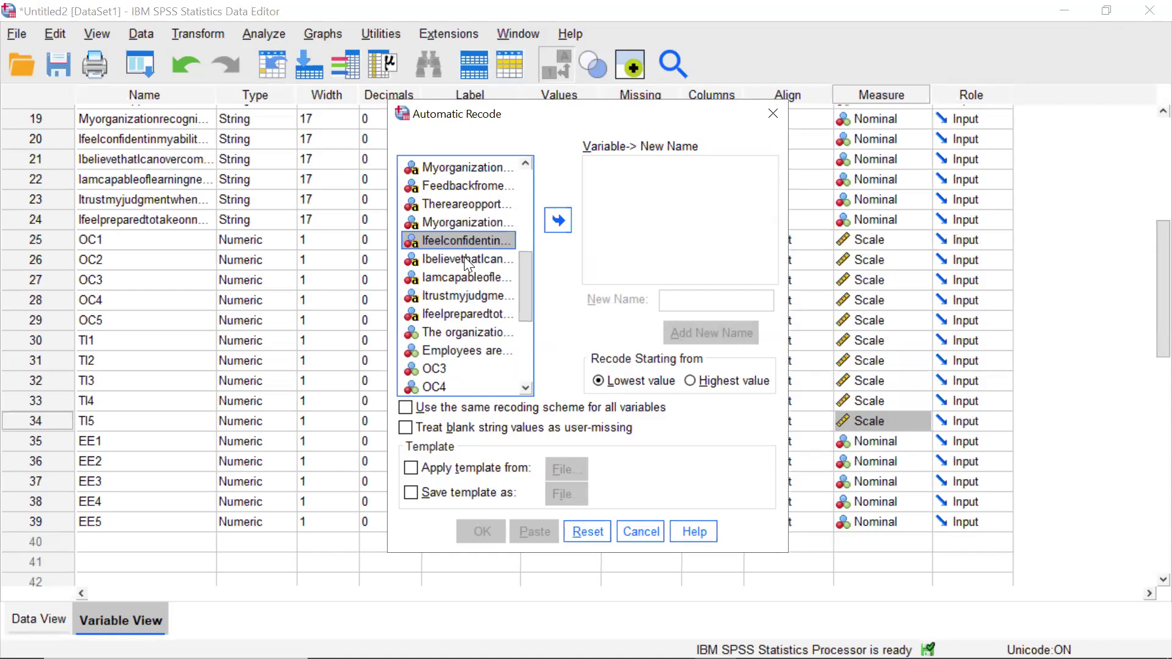
left_click(1064, 10)
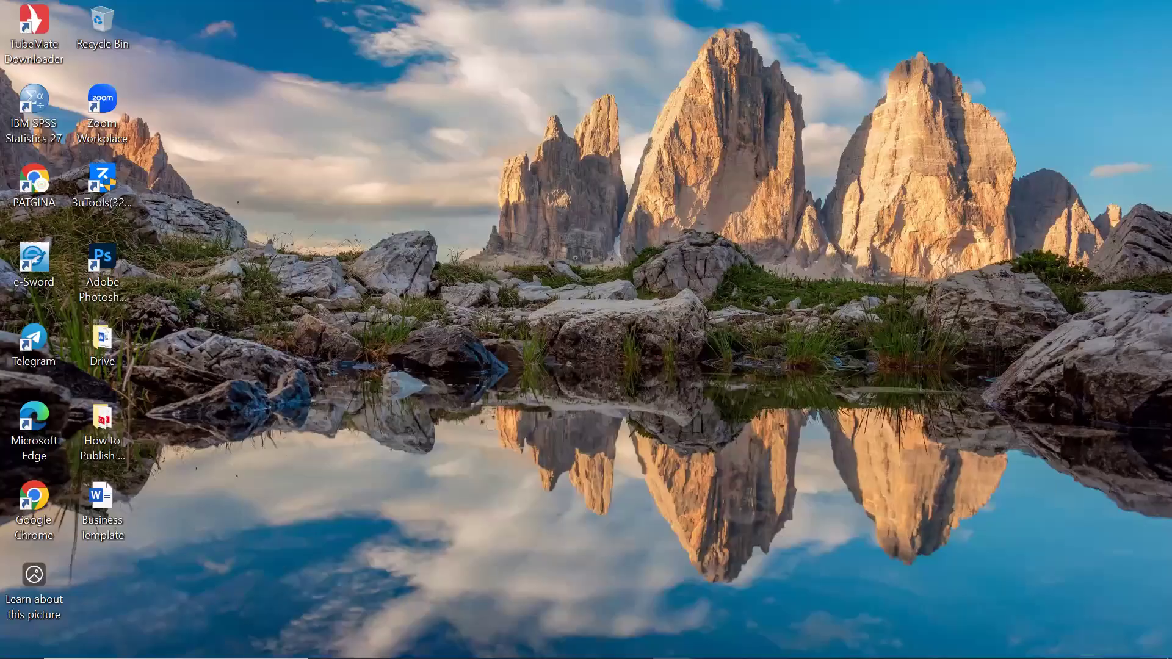
left_click(546, 641)
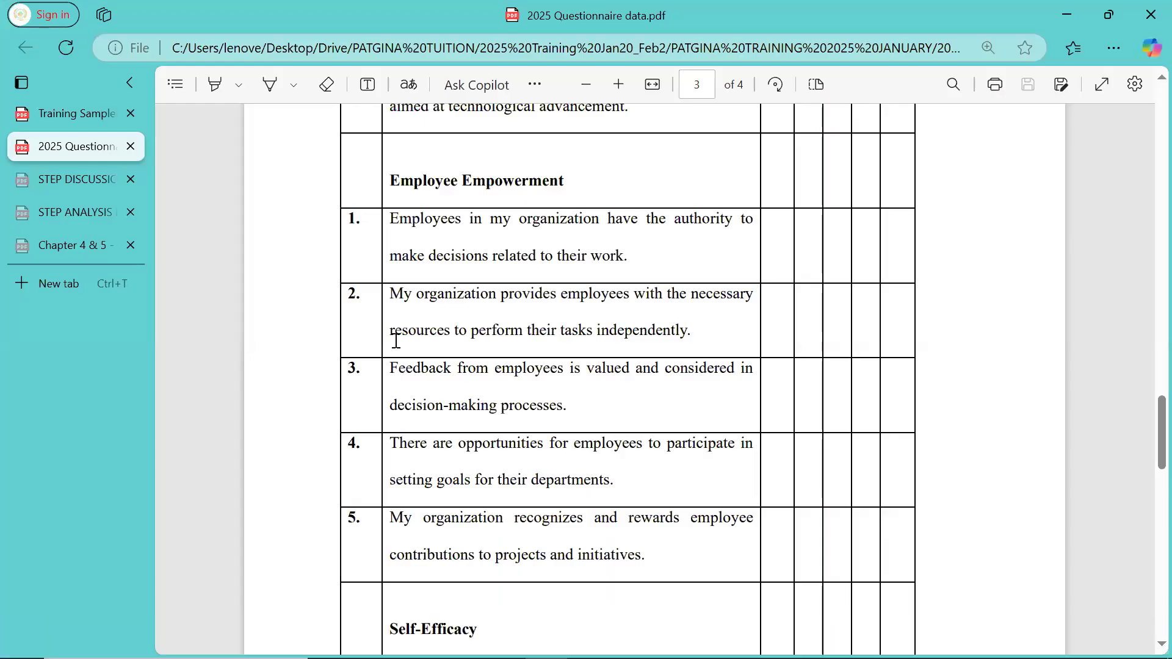
scroll(396, 341, "down", 12)
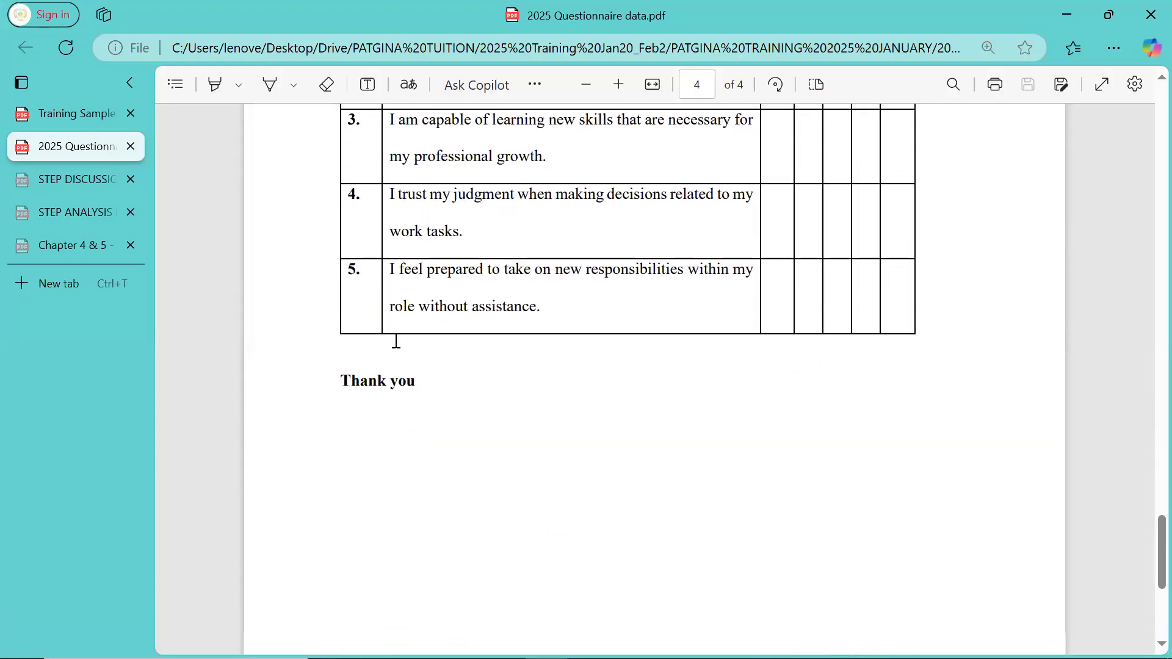
left_click(1067, 14)
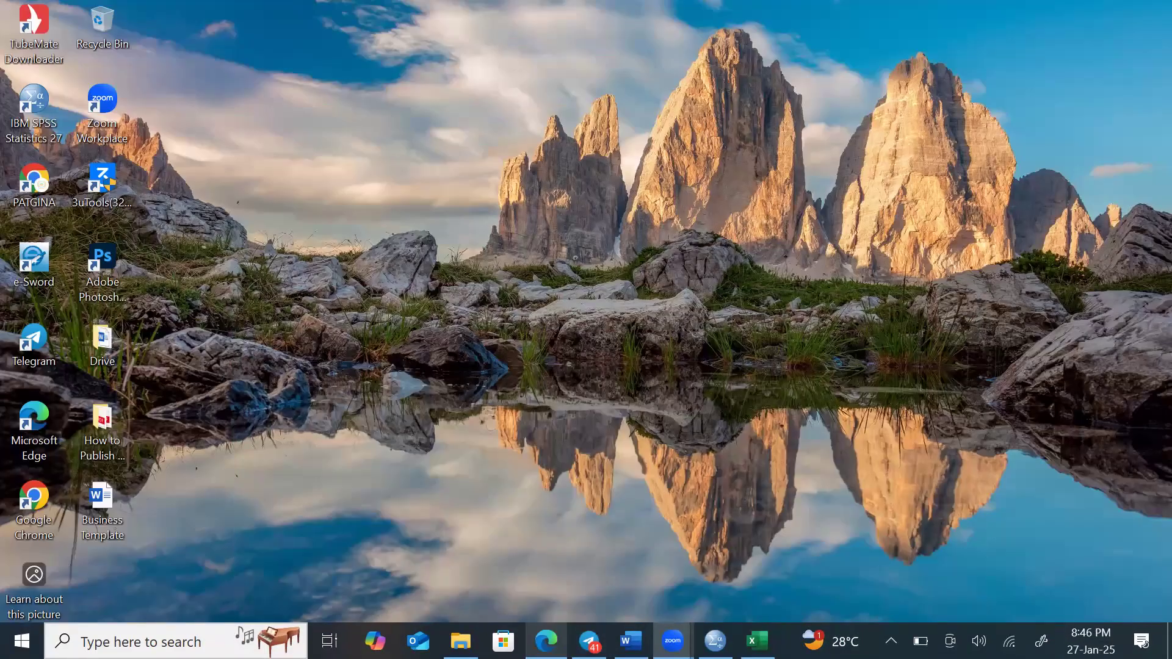
left_click(547, 642)
left_click(589, 641)
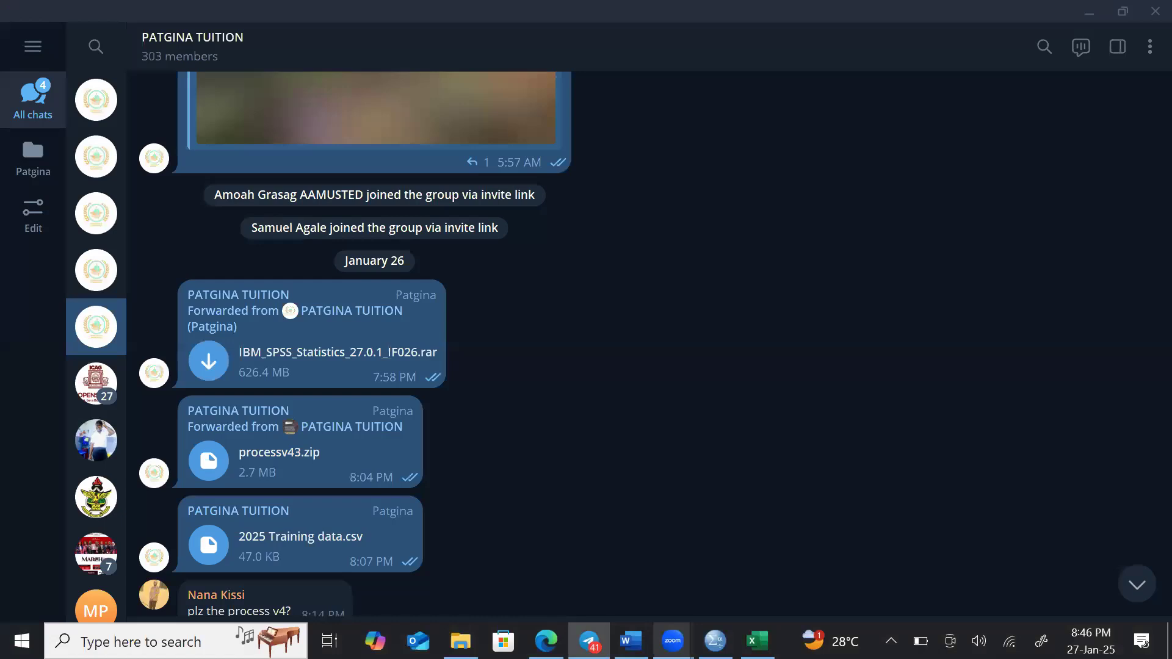
left_click(715, 641)
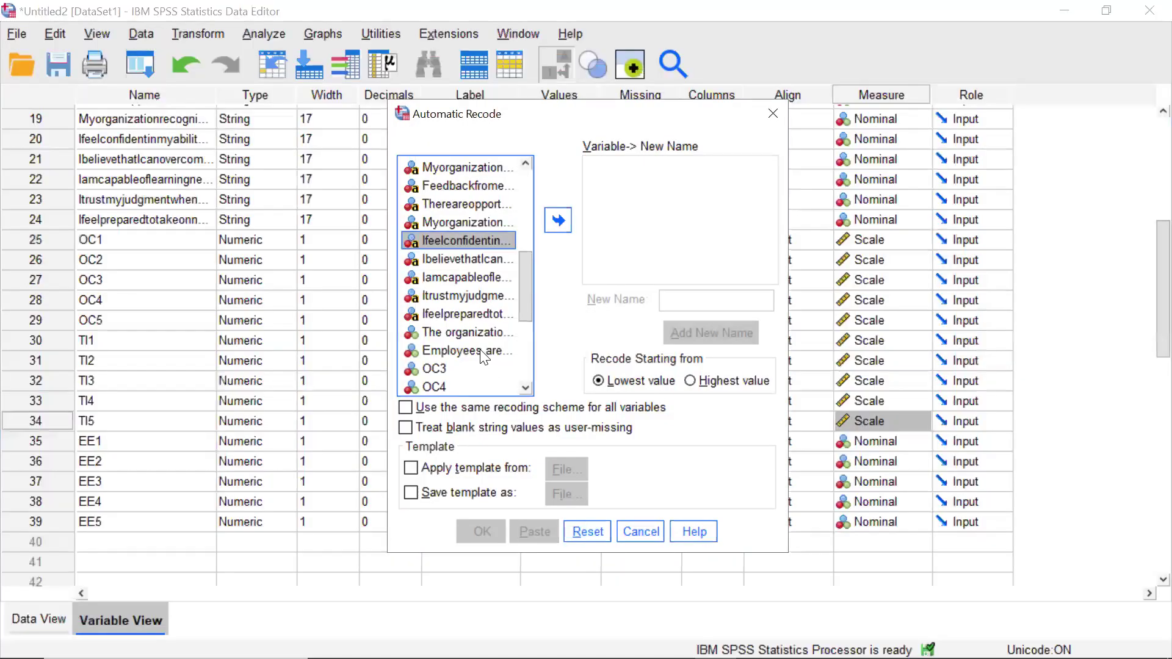
left_click(480, 351)
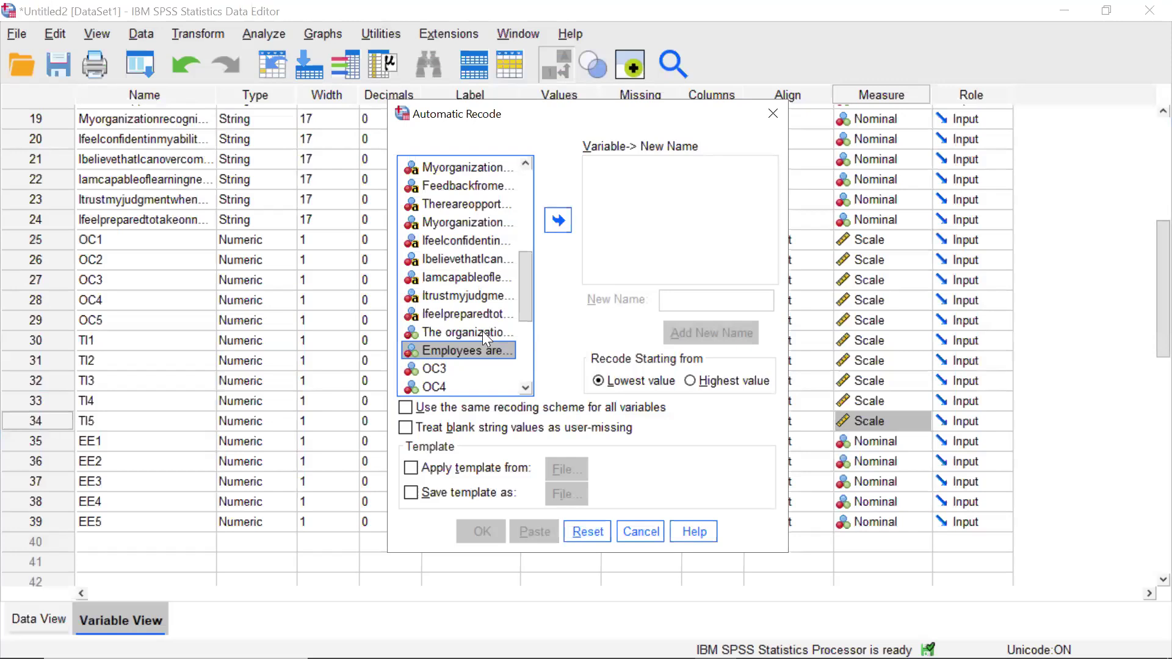
left_click_drag(477, 314, 466, 281)
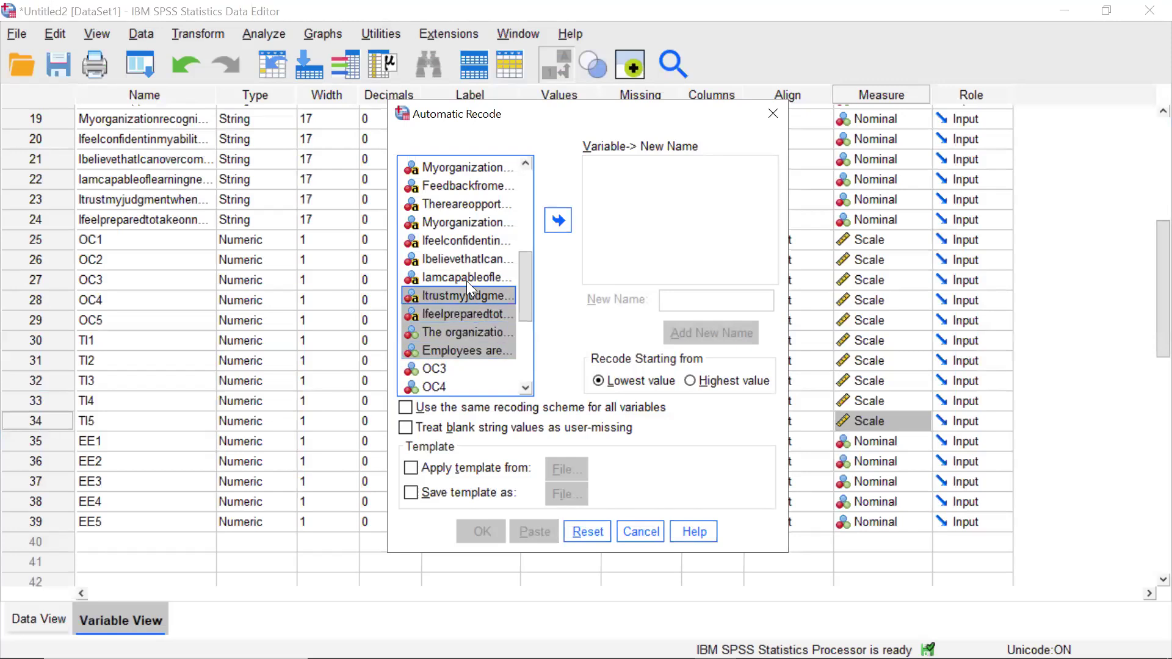
left_click(562, 227)
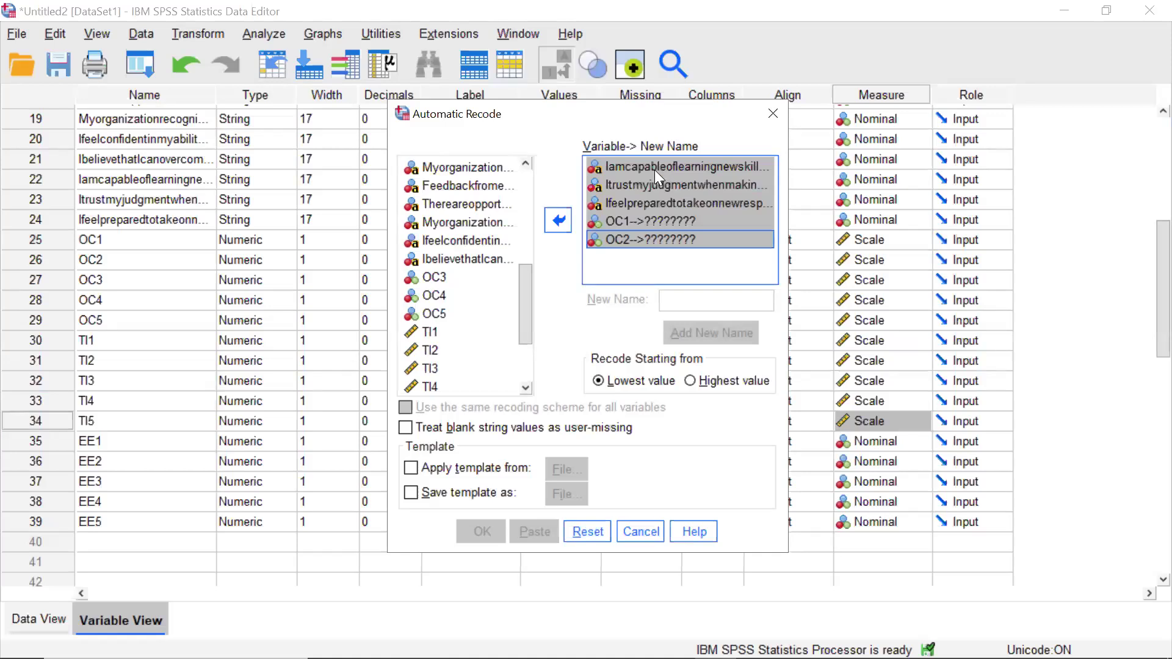
left_click(558, 220)
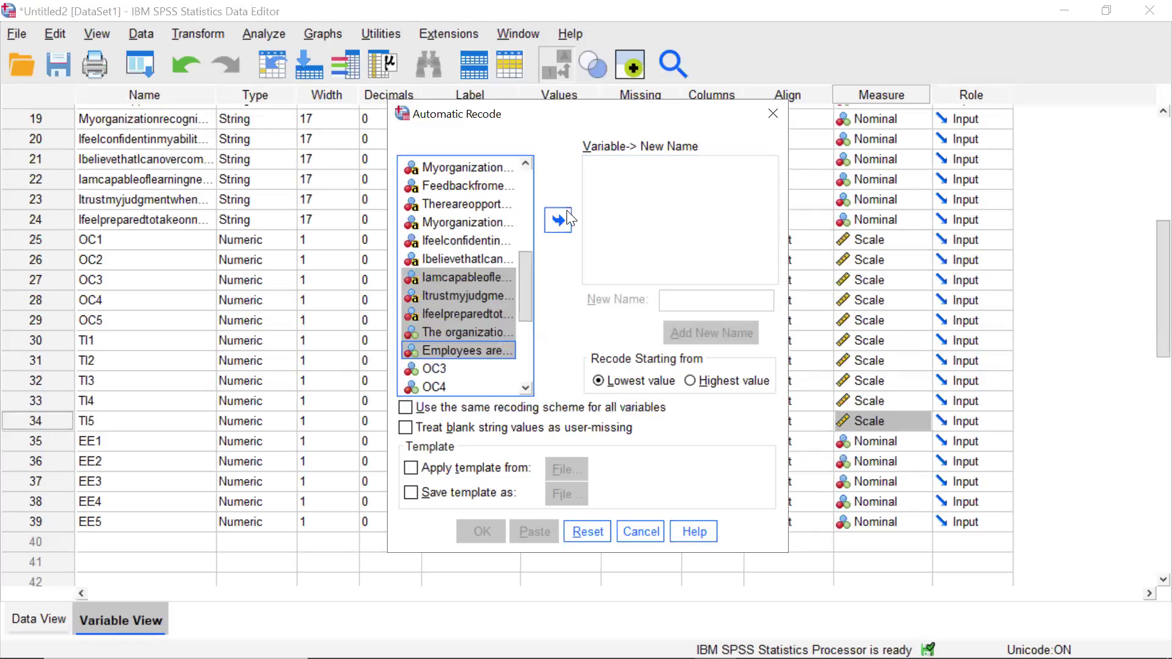
Step: Add the five Self-Efficacy variables, from Ifeelconfidentin through Ifeelpreparedtot, to the Automatic Recode list
left_click(473, 314)
left_click(468, 295, "ctrl")
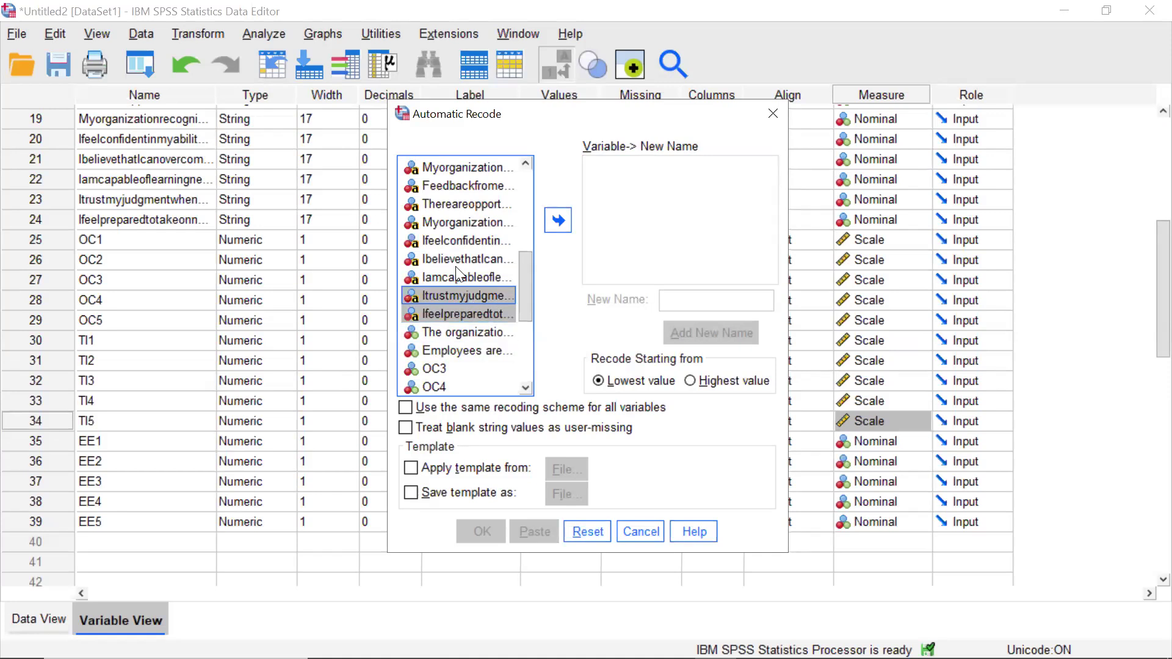
left_click(456, 261, "ctrl")
left_click(455, 276, "ctrl")
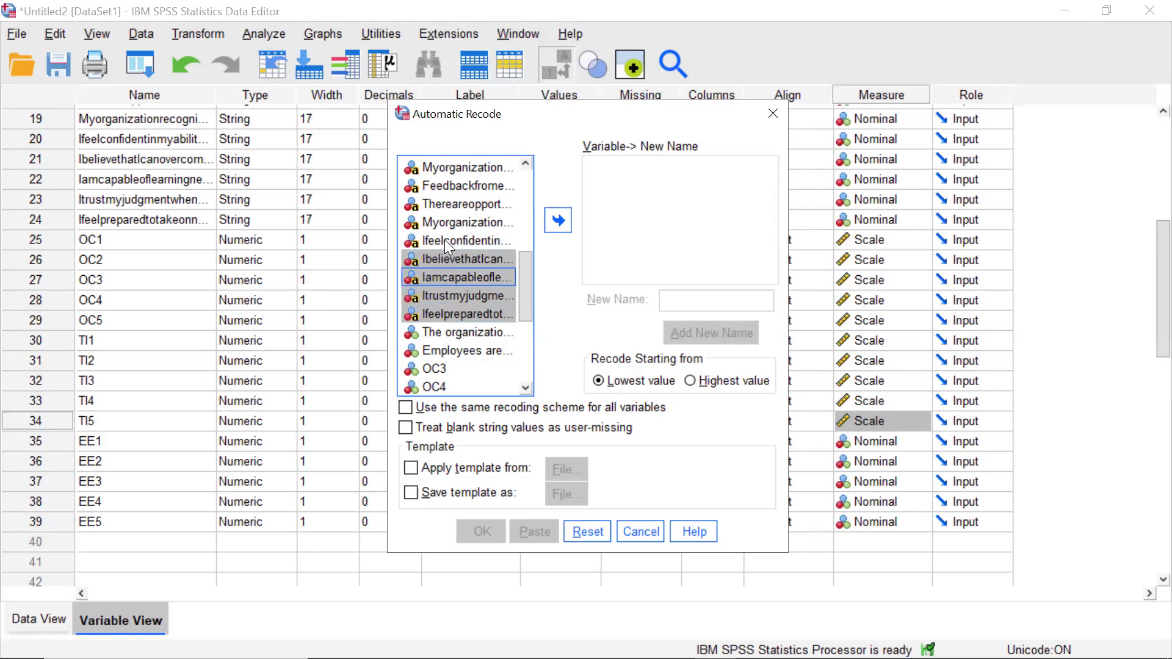
left_click(445, 239, "ctrl")
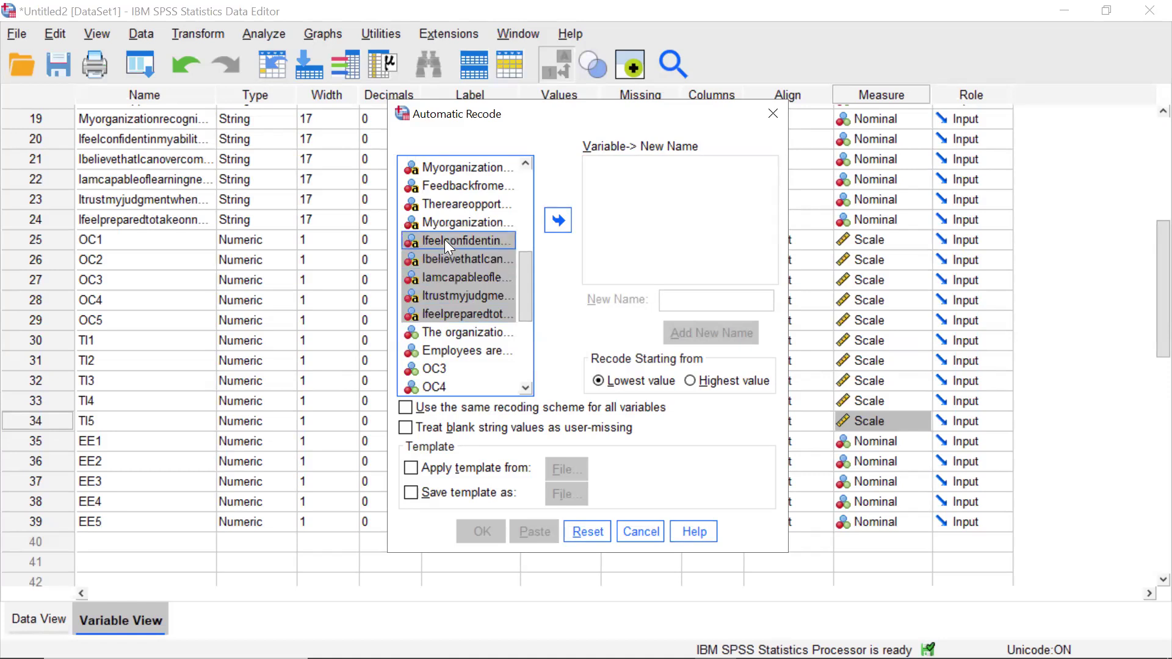
left_click(567, 217)
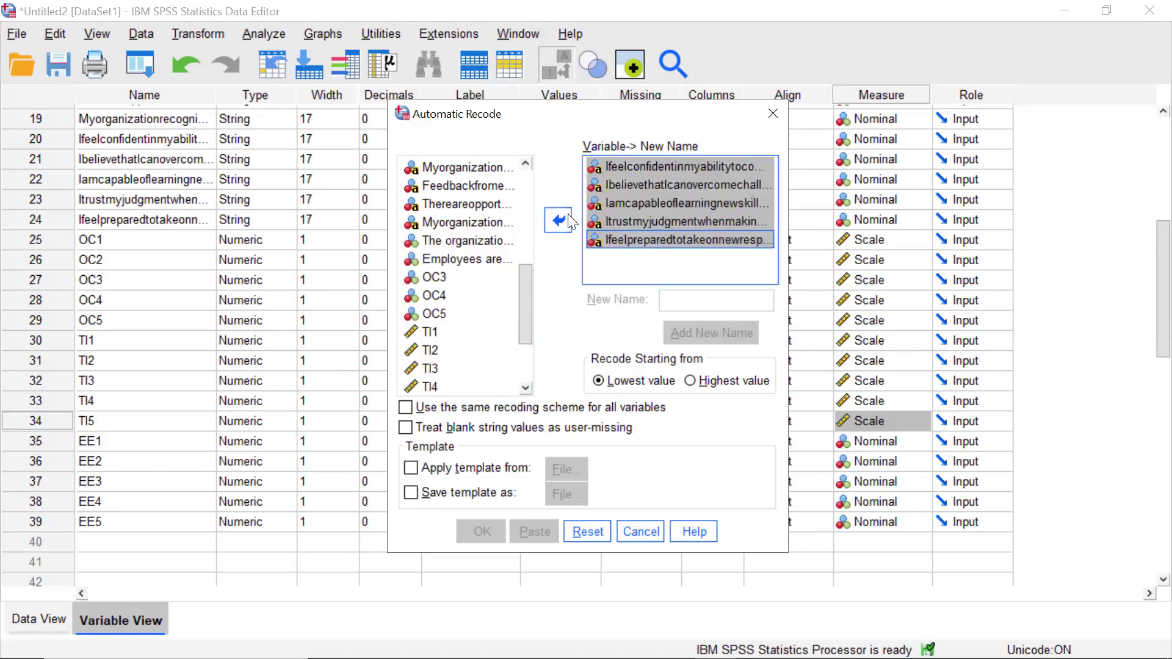
Step: Assign the new names SE1 to the Ifeelconfidentinmyability variable and SE2 to the IbelievethatIcanovercome variable
left_click(686, 166)
left_click(685, 305)
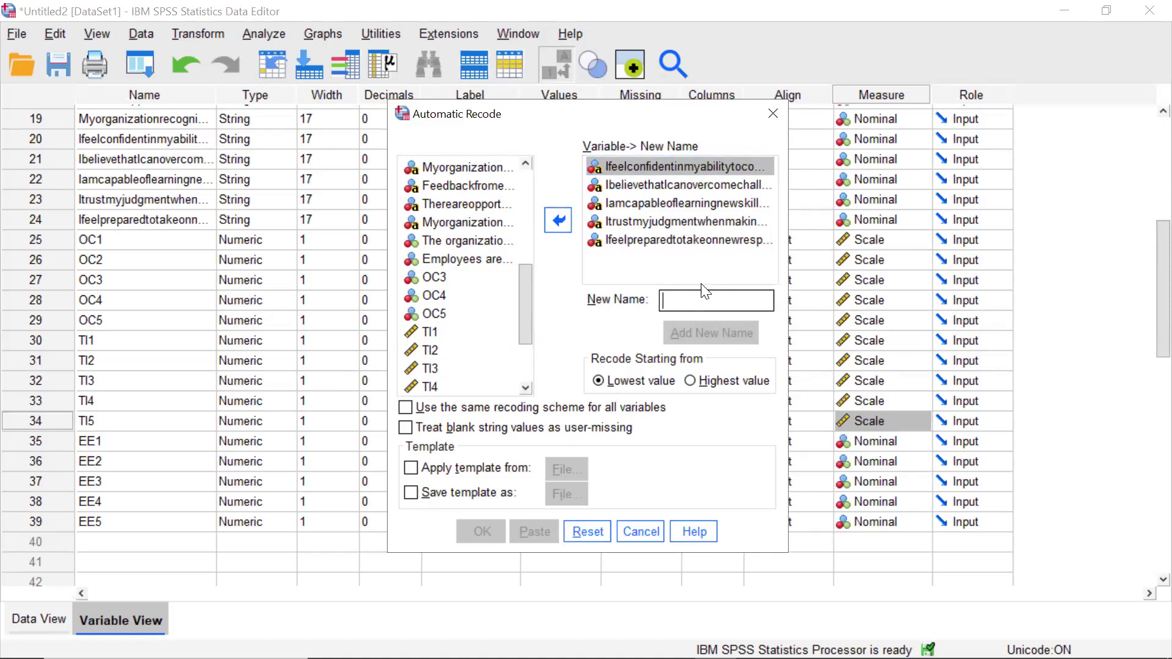
type("SE1")
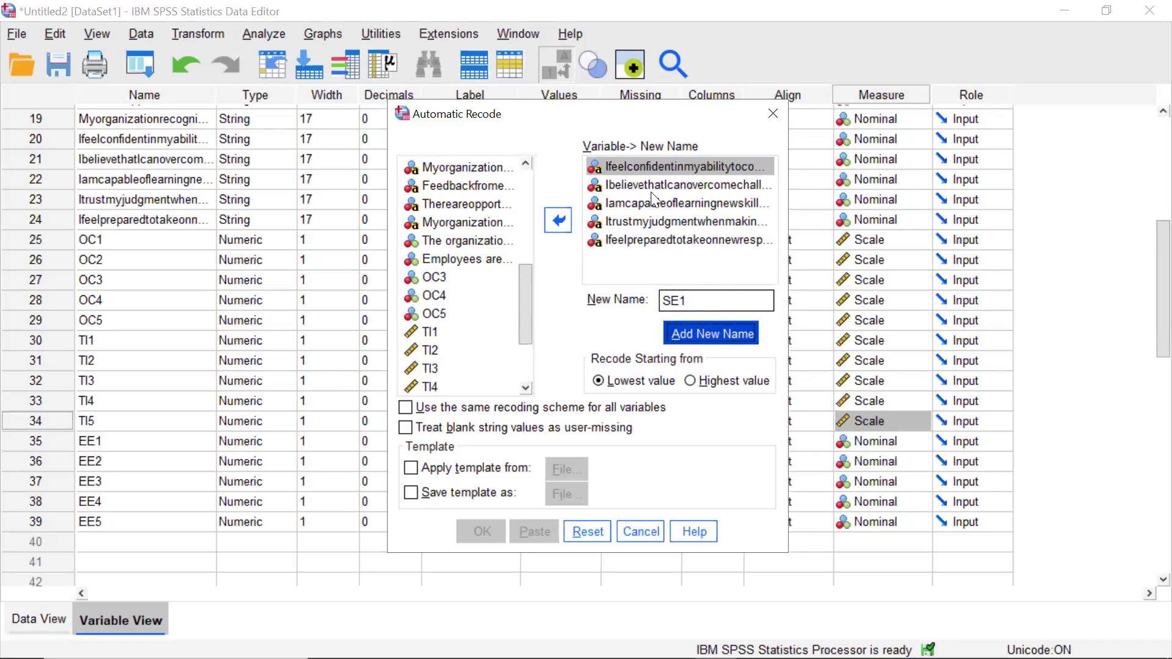
left_click(645, 183)
left_click(688, 300)
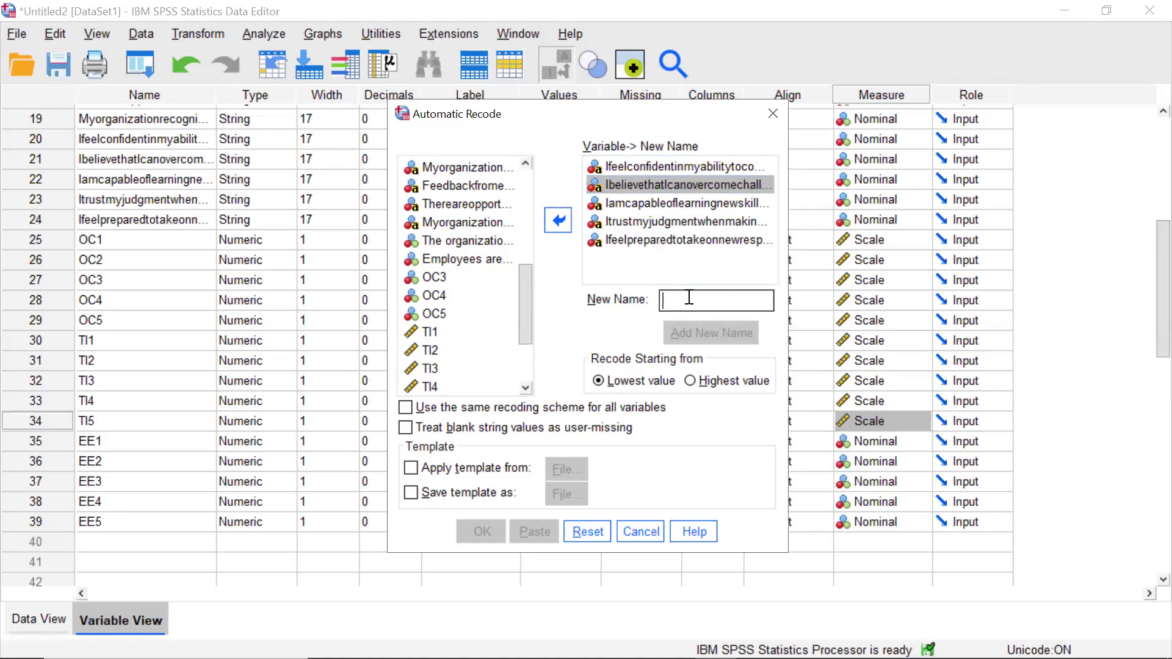
type("SE2")
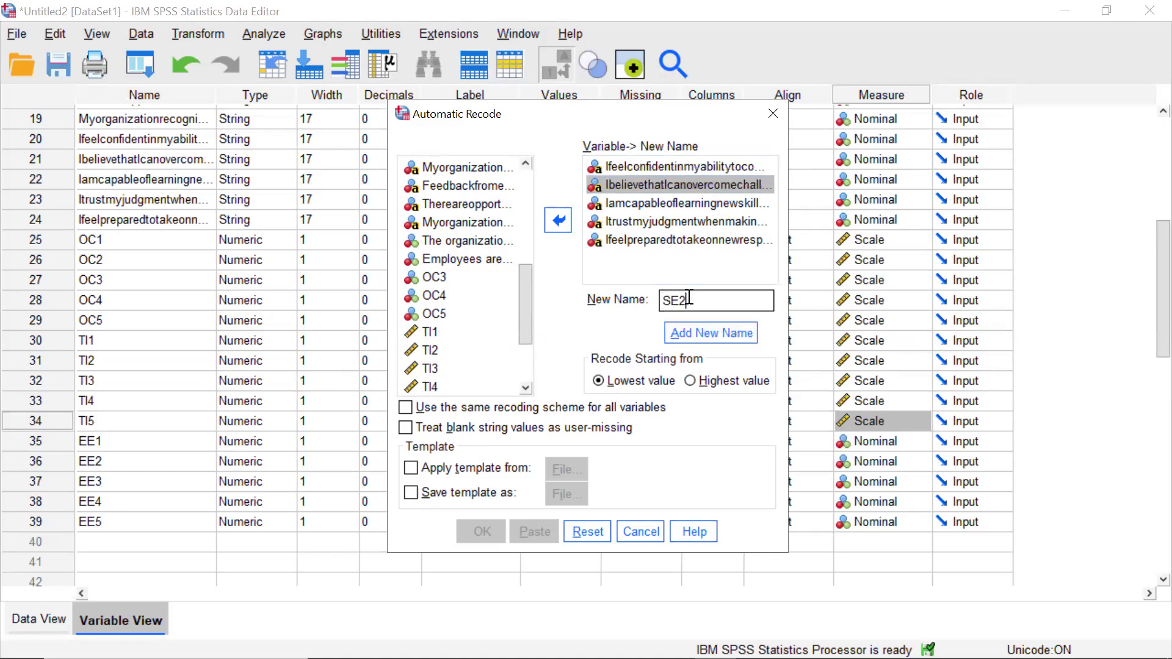
left_click(688, 333)
Step: Assign the new names SE3 to the Iamcapableoflearning variable and SE4 to the Itrustmyjudgment variable
left_click(639, 203)
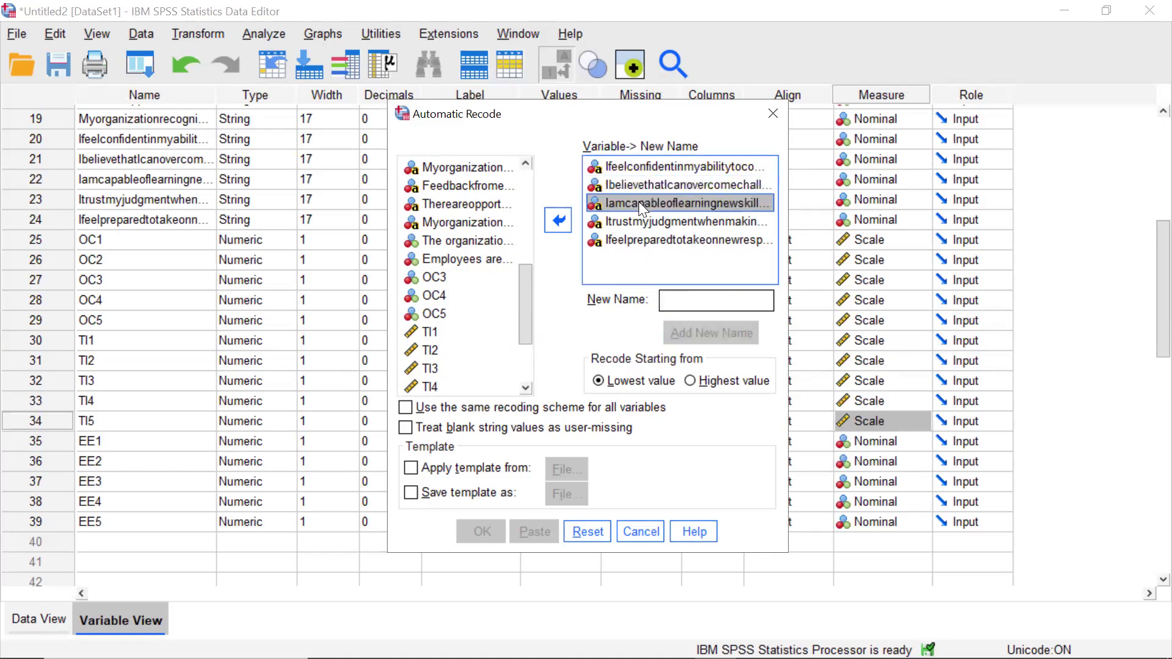
left_click(682, 300)
type("SE3")
left_click(680, 329)
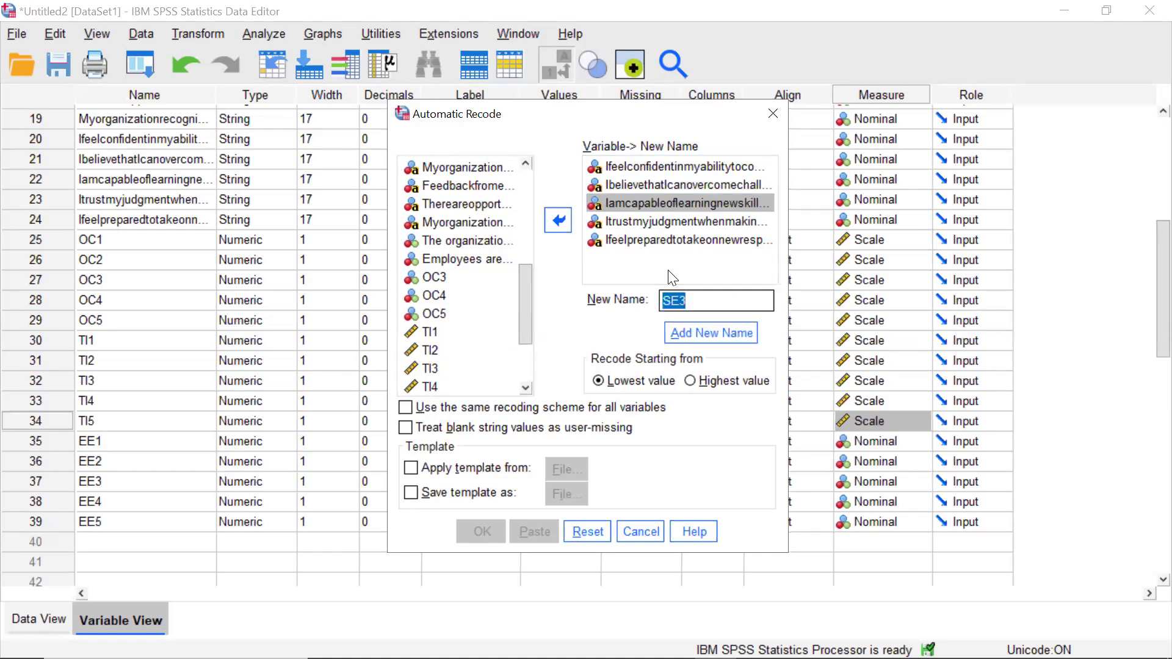
left_click(646, 223)
left_click(691, 299)
type("SE4")
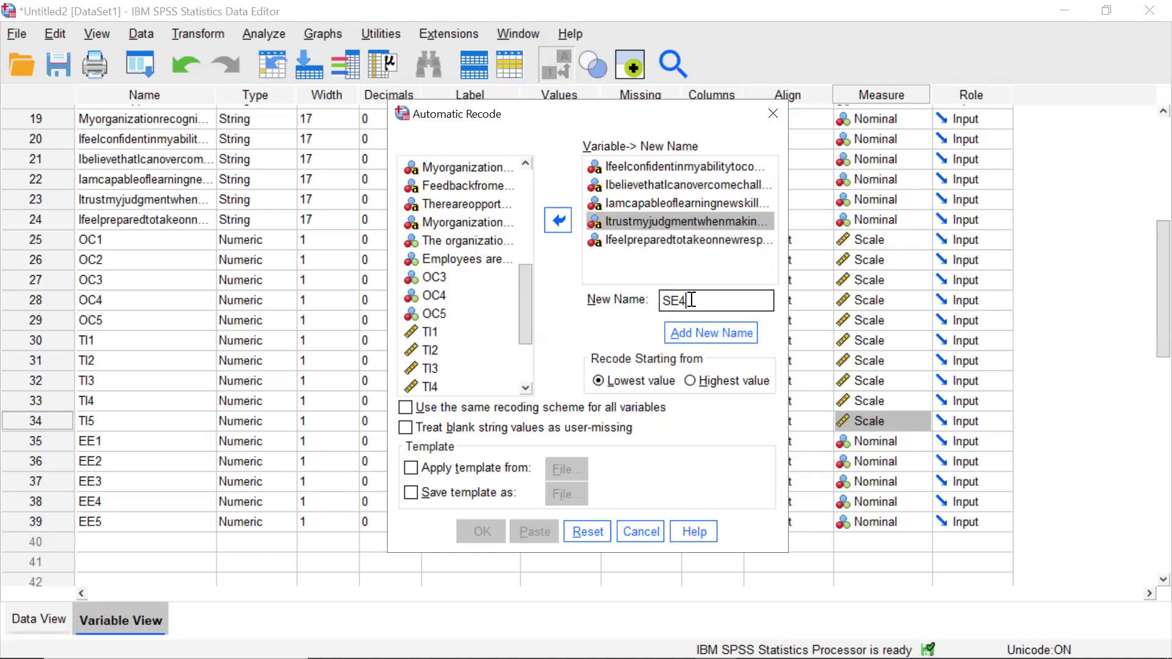
left_click(686, 328)
Step: Assign the new name SE5 to the Ifeelpreparedtotakeonnewresp variable
left_click(646, 241)
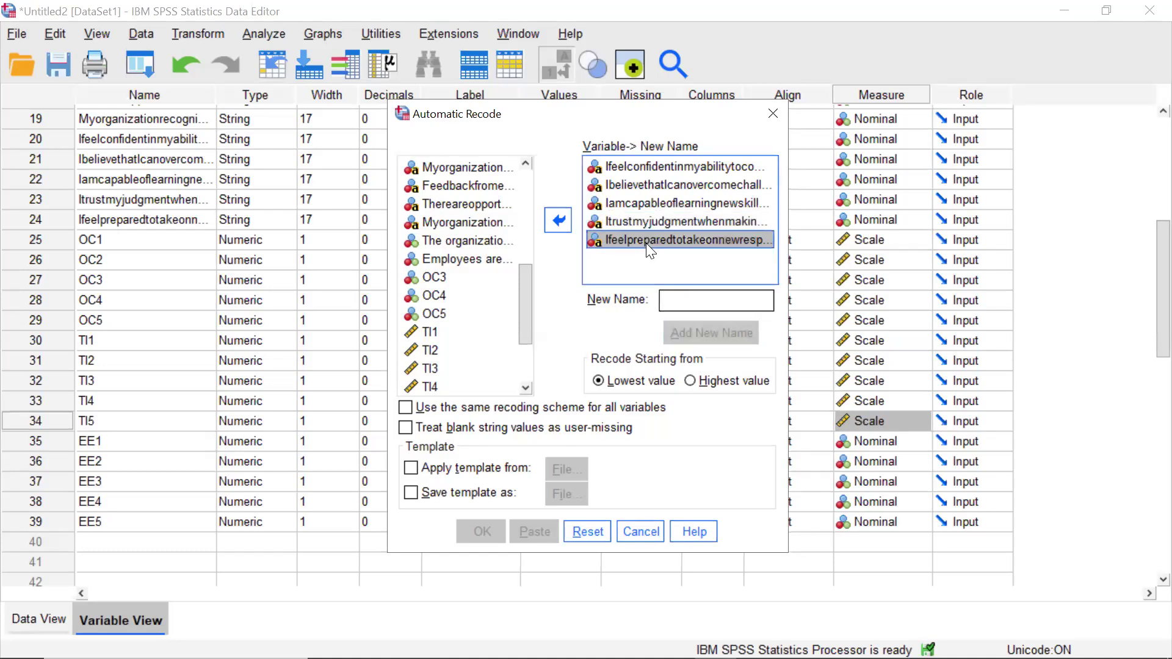
left_click(668, 299)
type("SE5")
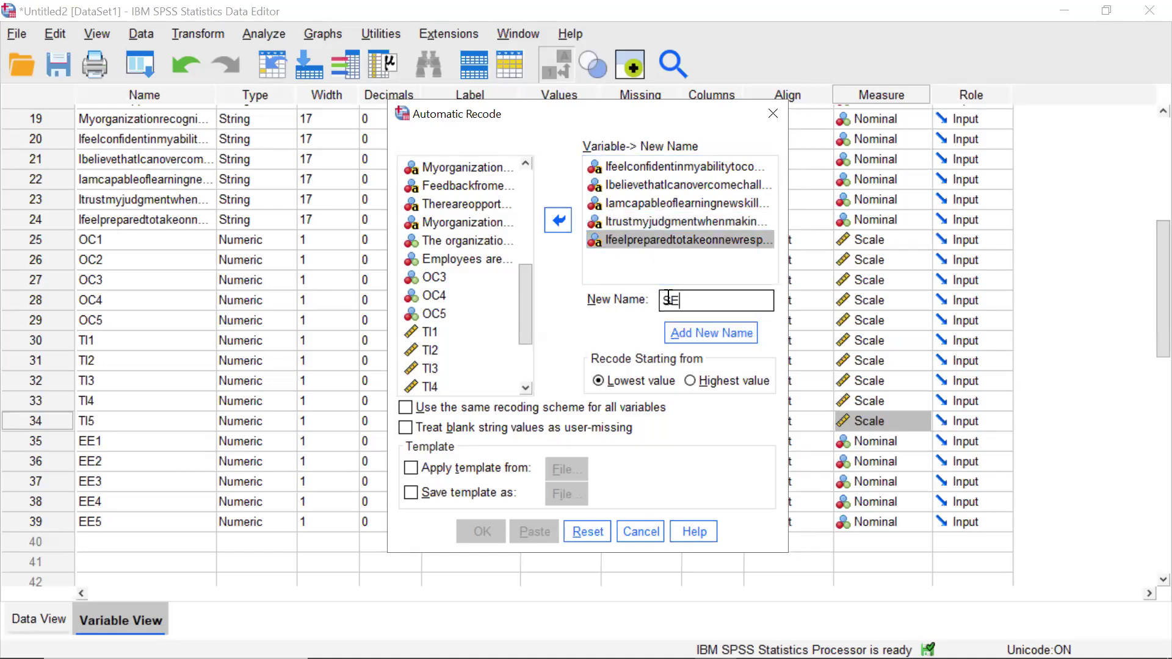
left_click(679, 328)
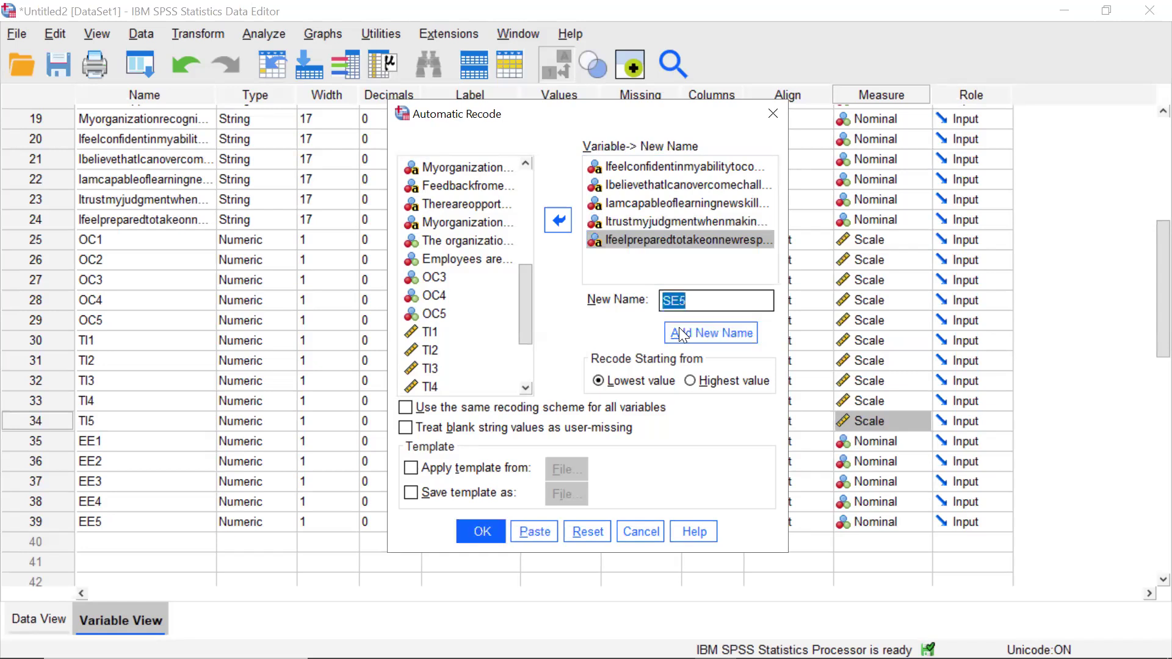
Step: Run the automatic recode of the Self-Efficacy variables and close the output viewer without saving its contents
left_click(483, 532)
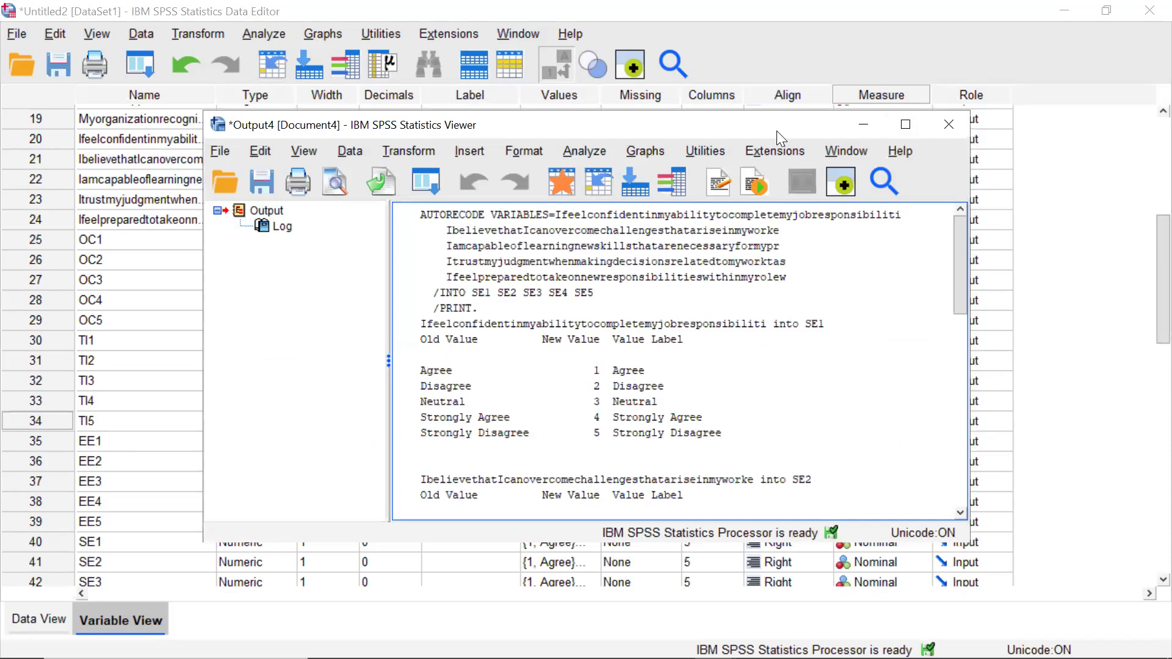
left_click_drag(777, 131, 682, 121)
left_click(855, 116)
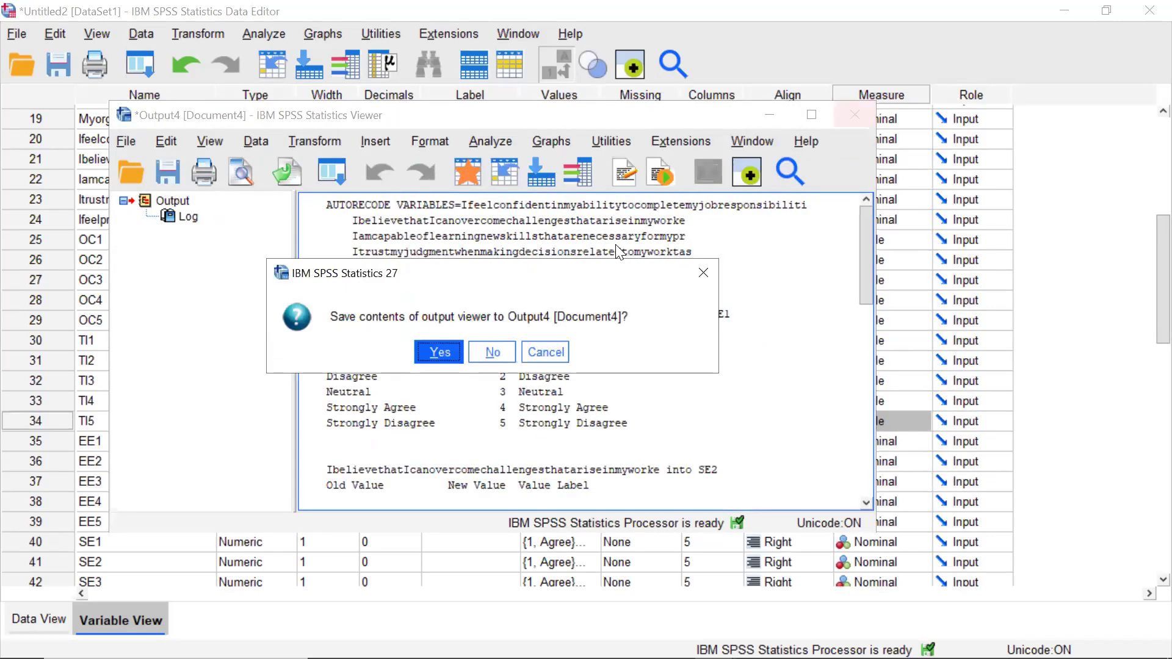
left_click(492, 351)
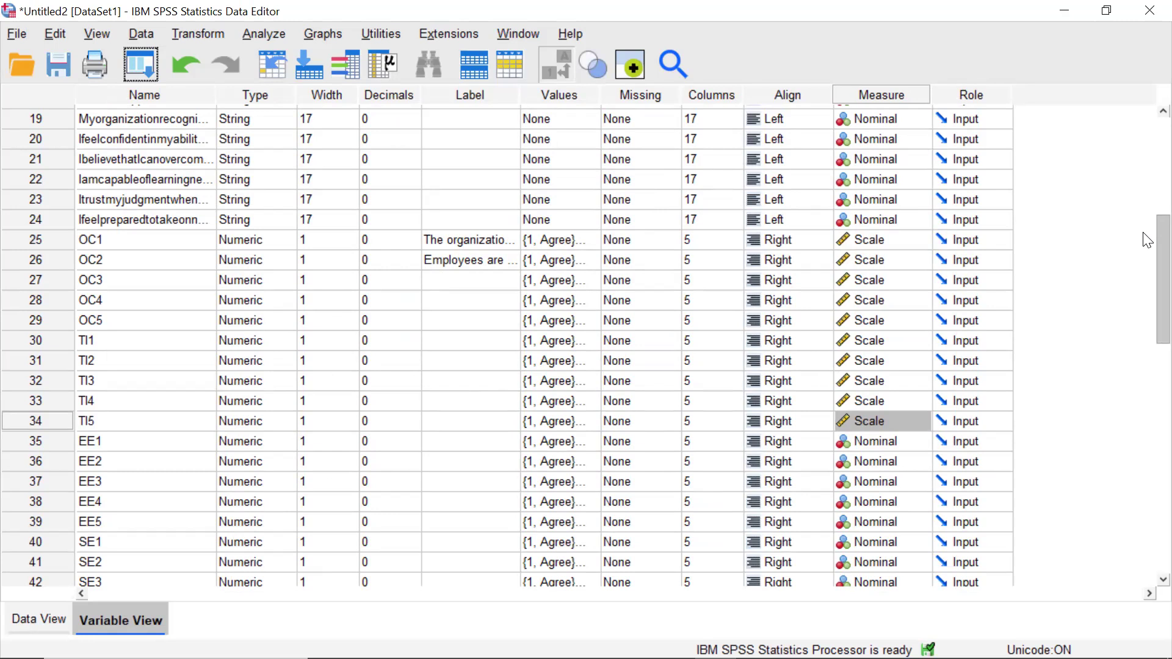
left_click_drag(1145, 235, 1144, 70)
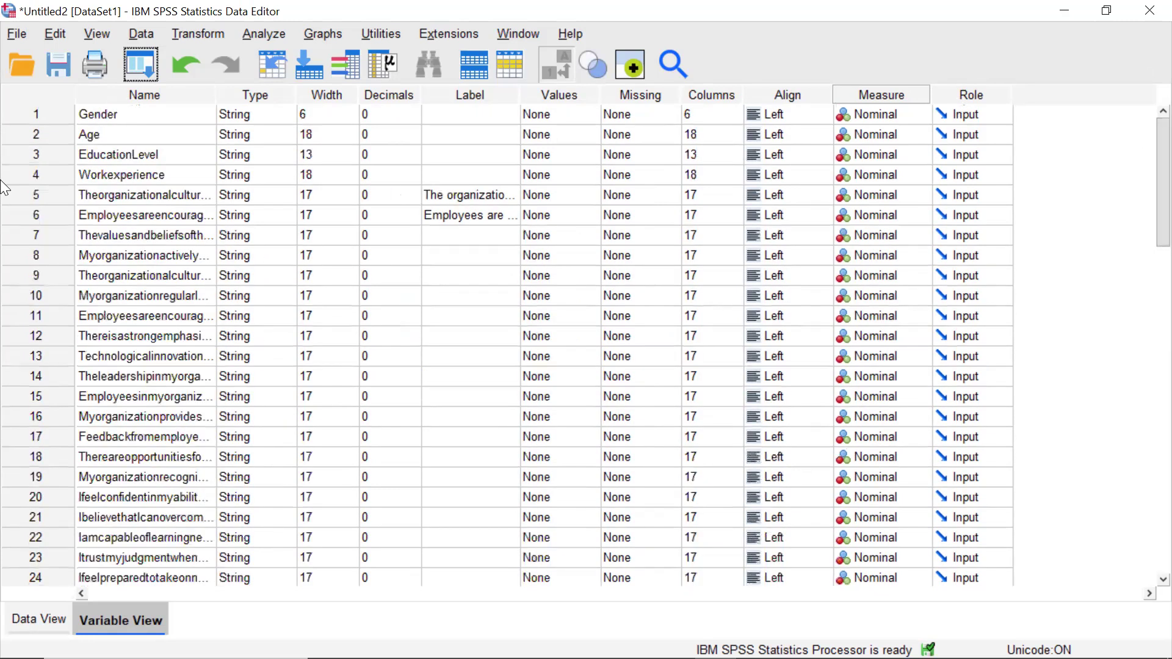
left_click(39, 119)
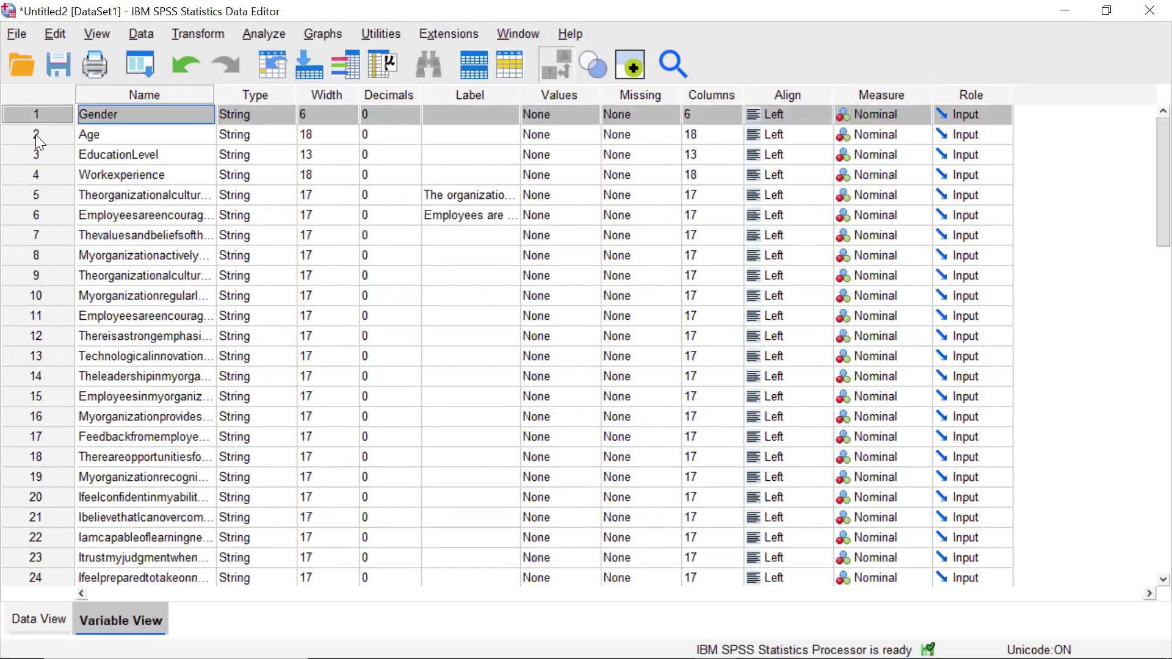
left_click(34, 142, "shift")
left_click(34, 155, "shift")
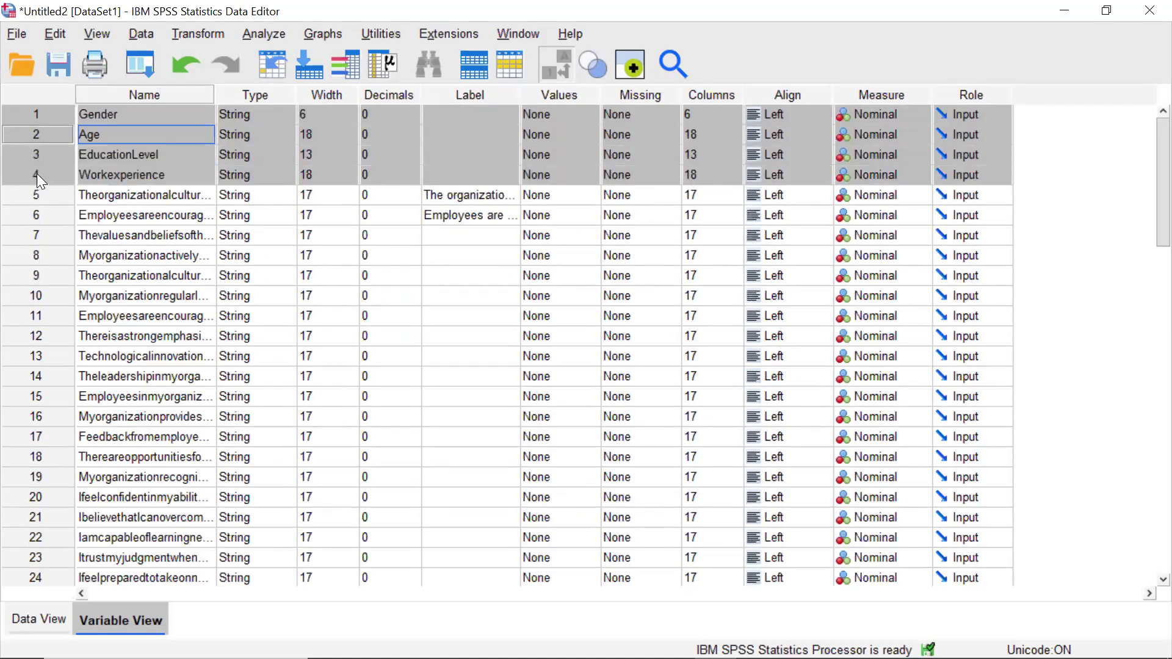
Step: Select the original string questionnaire variables in the variable list, from row 5 through row 15
left_click(38, 195)
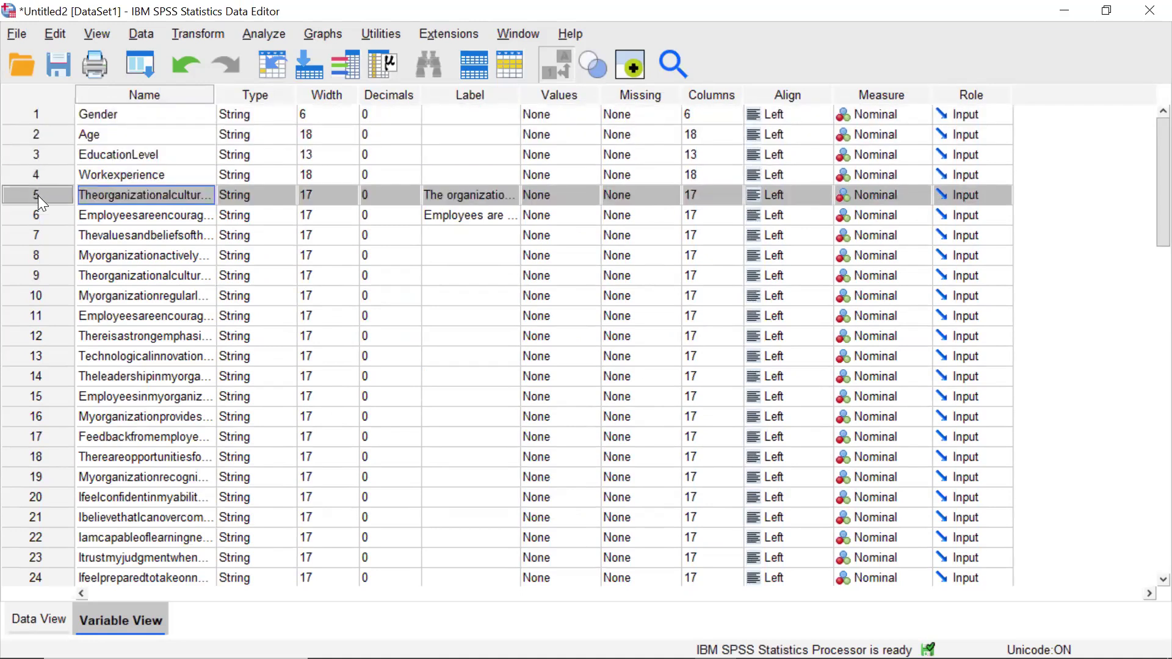
left_click(25, 211, "shift")
left_click(25, 237, "shift")
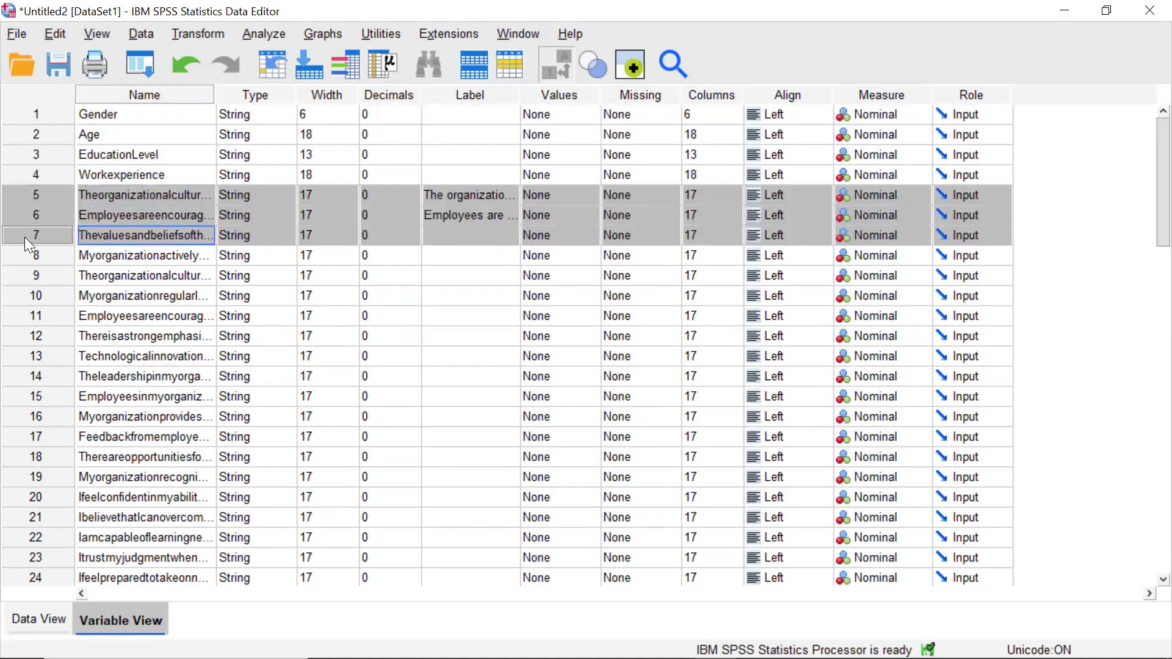
left_click(26, 259, "shift")
left_click(26, 275, "shift")
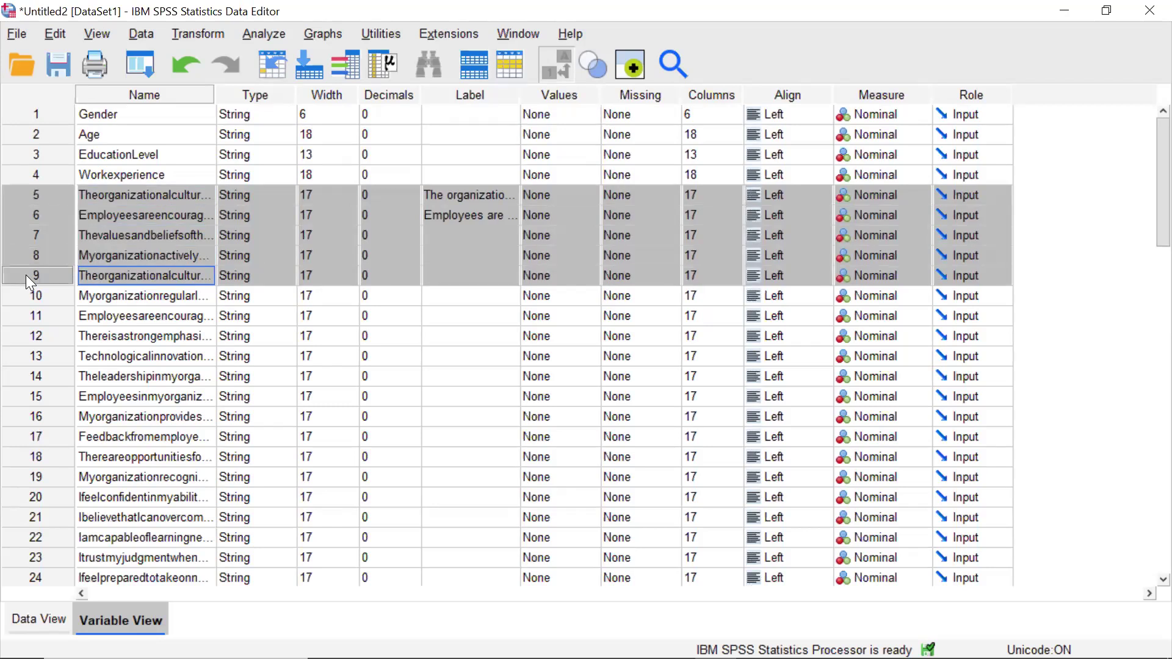
left_click(28, 298, "shift")
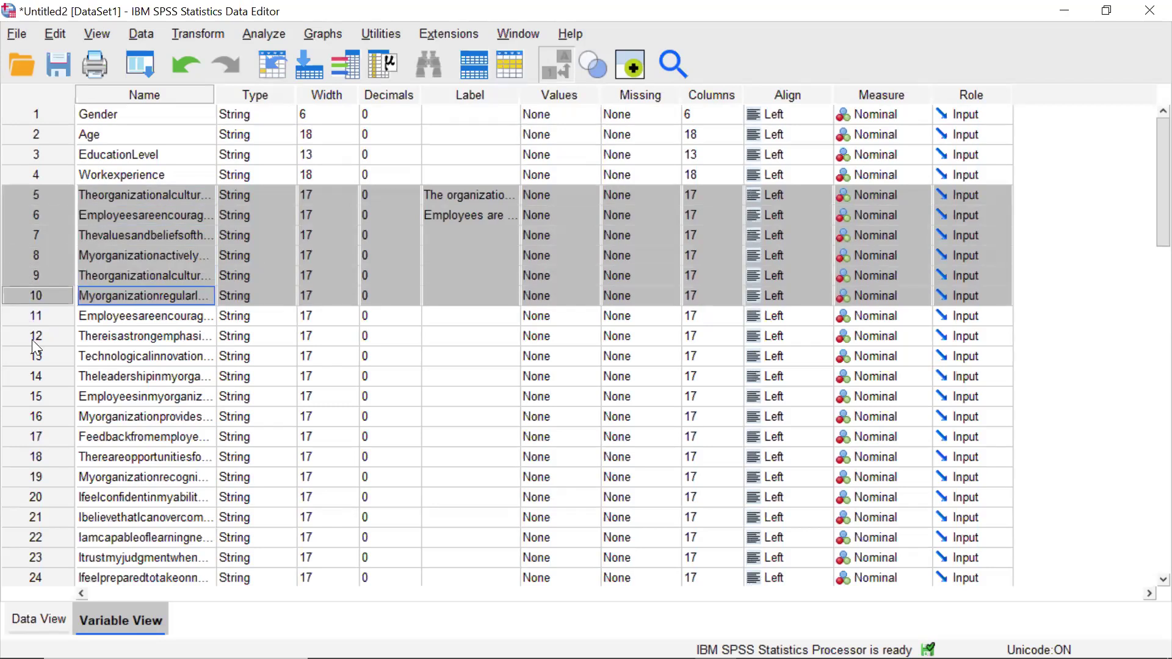
left_click(32, 348, "ctrl")
left_click(32, 330, "ctrl")
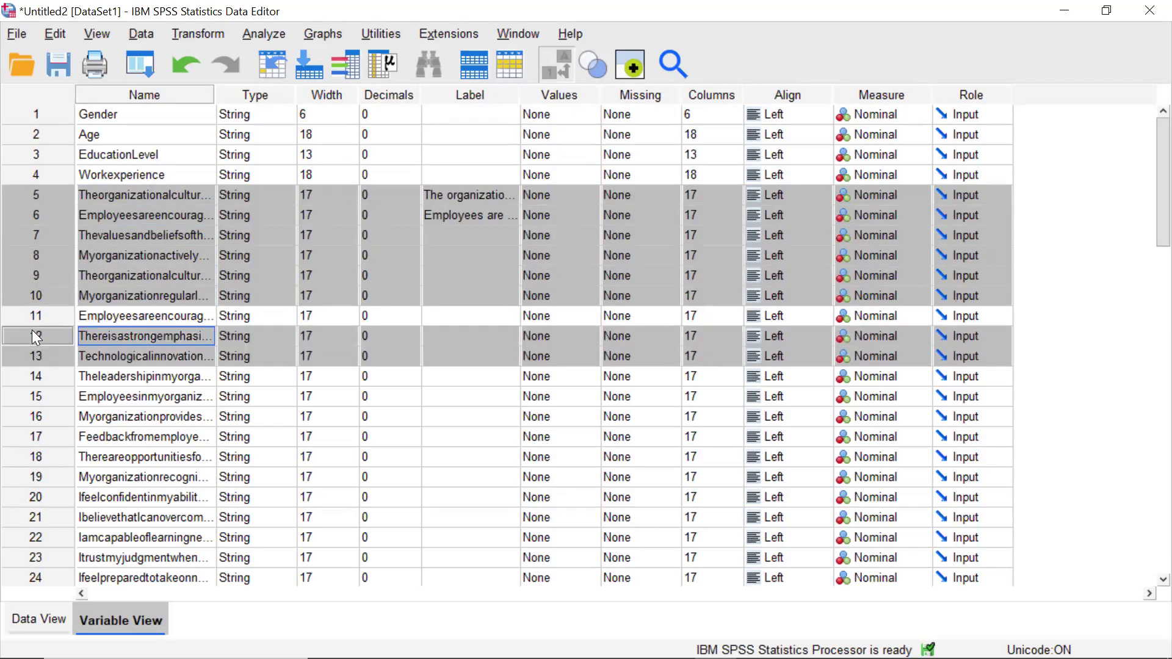
left_click(31, 321, "ctrl")
left_click(34, 382, "ctrl")
left_click(34, 392, "ctrl")
left_click(34, 392, "ctrl")
left_click(34, 392, "ctrl")
left_click(34, 409, "shift")
left_click(34, 413, "ctrl")
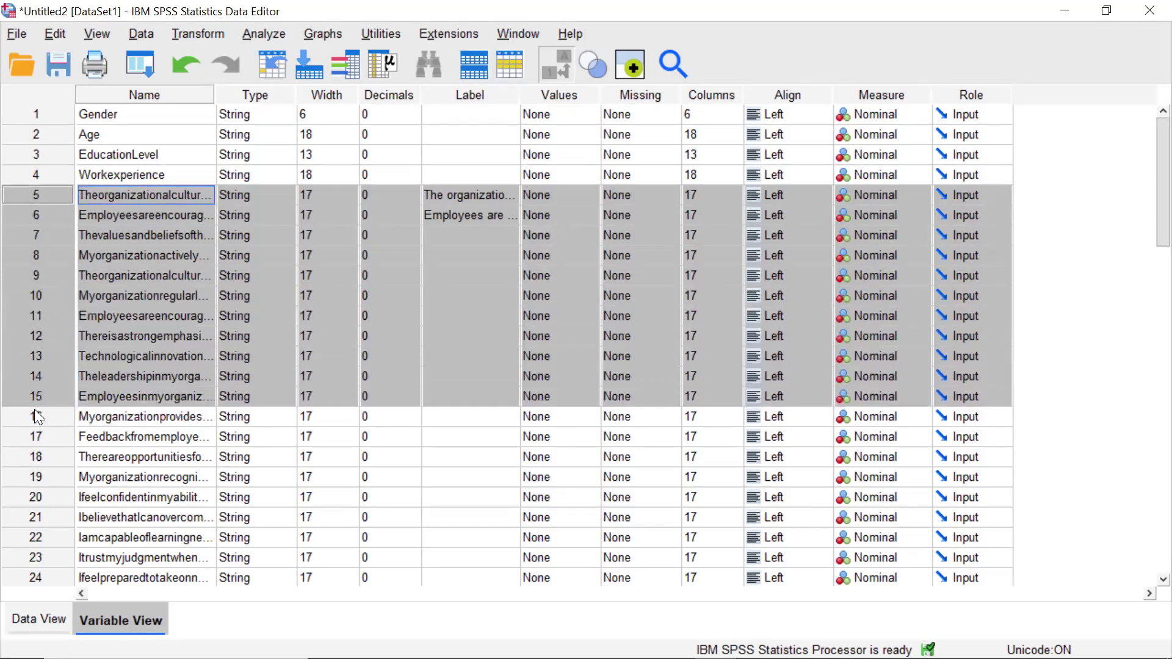